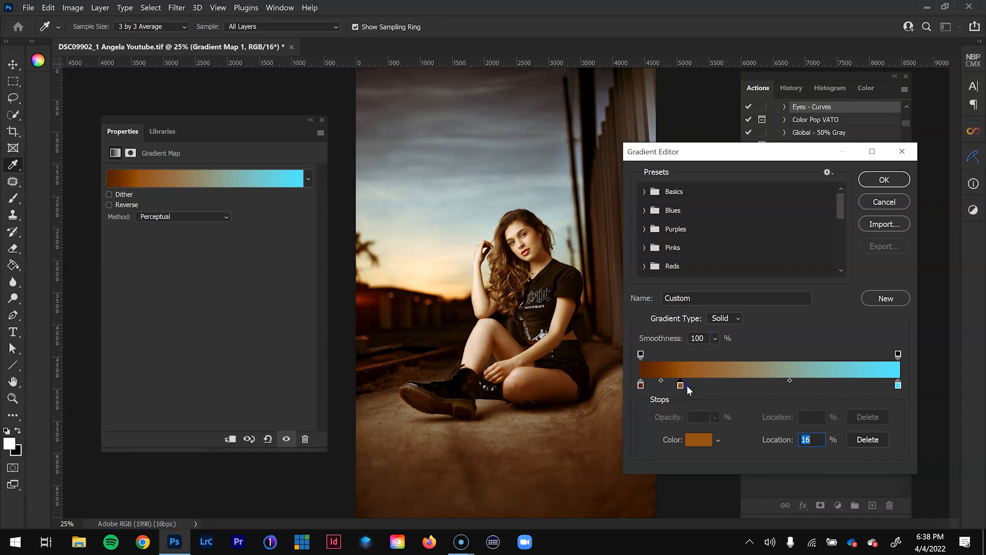
- Move the gradient map's second brown color stop toward the middle of the gradient
{"action": "left_click_drag", "start_coordinate": [702, 385], "coordinate": [760, 385]}
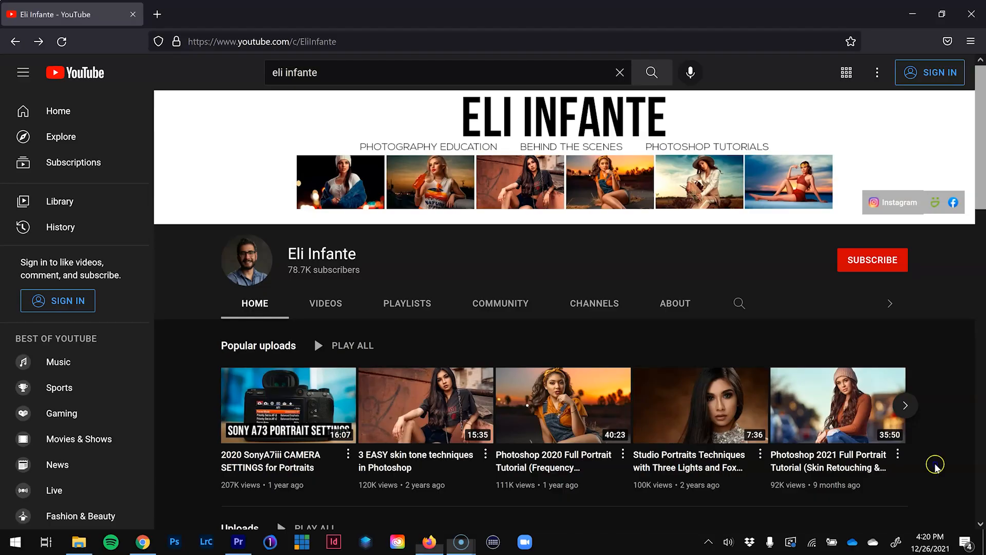
{"action": "scroll", "coordinate": [928, 384], "scroll_direction": "down", "scroll_amount": 5}
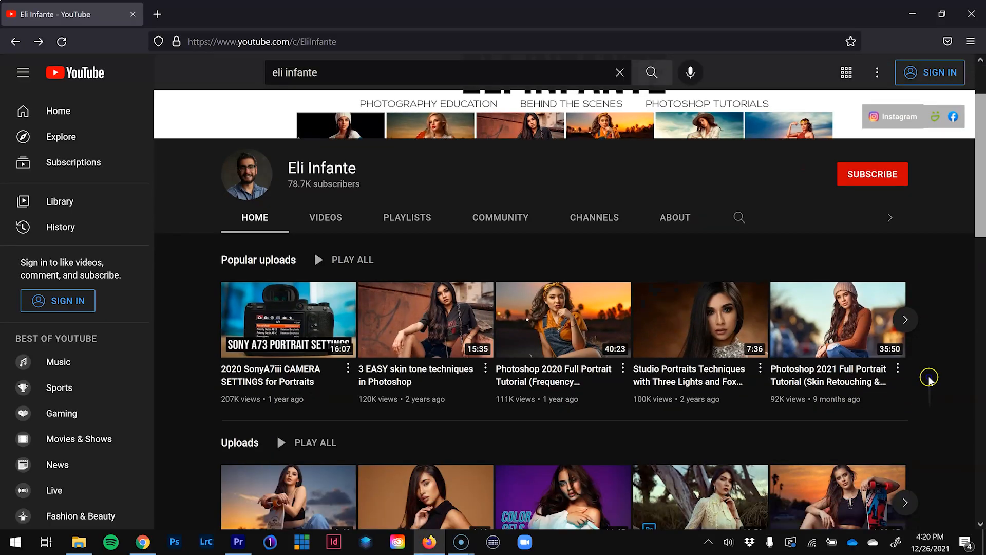
{"action": "scroll", "coordinate": [935, 324], "scroll_direction": "down", "scroll_amount": 5}
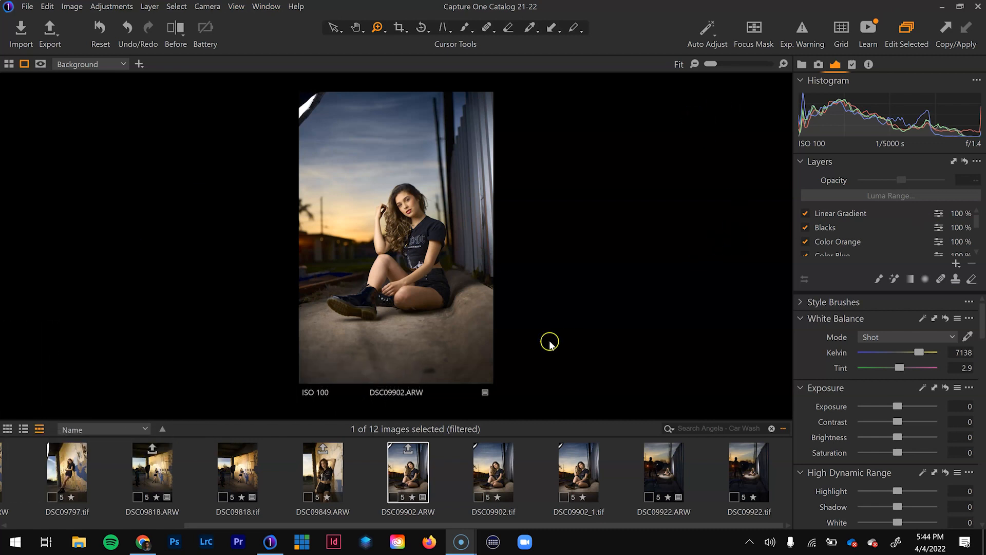
- Switch between the before and after views of DSC09902.ARW in Capture One to compare the raw edit
{"action": "key", "text": "y"}
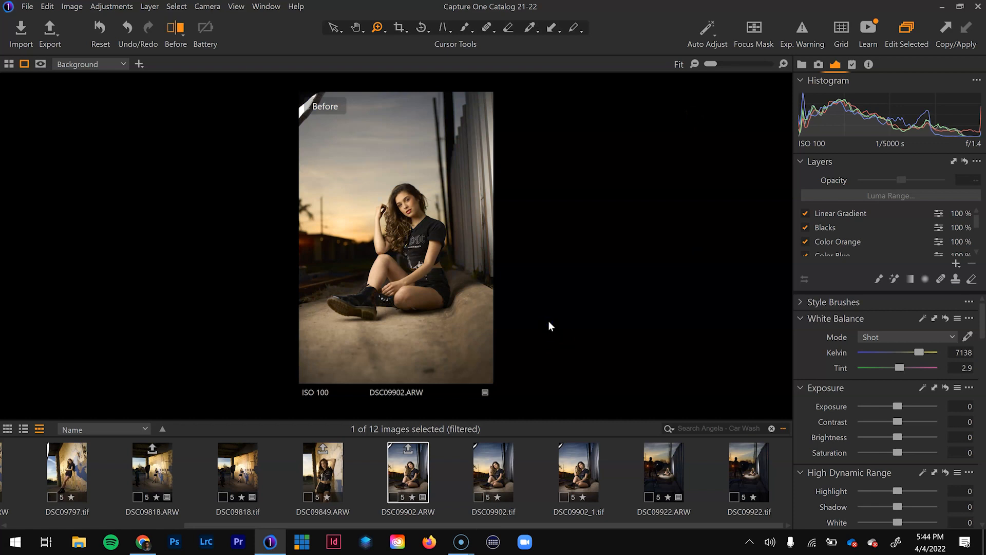
{"action": "key", "text": "y"}
{"action": "key", "text": "y"}
{"action": "key", "text": "y"}
- Turn off all adjustment layers above the background, from Linear Gradient down to WB - Color, to review the unadjusted photo
{"action": "left_click", "coordinate": [805, 218]}
{"action": "left_click", "coordinate": [805, 227]}
{"action": "left_click", "coordinate": [805, 242]}
{"action": "scroll", "coordinate": [807, 247], "scroll_direction": "down", "scroll_amount": 1}
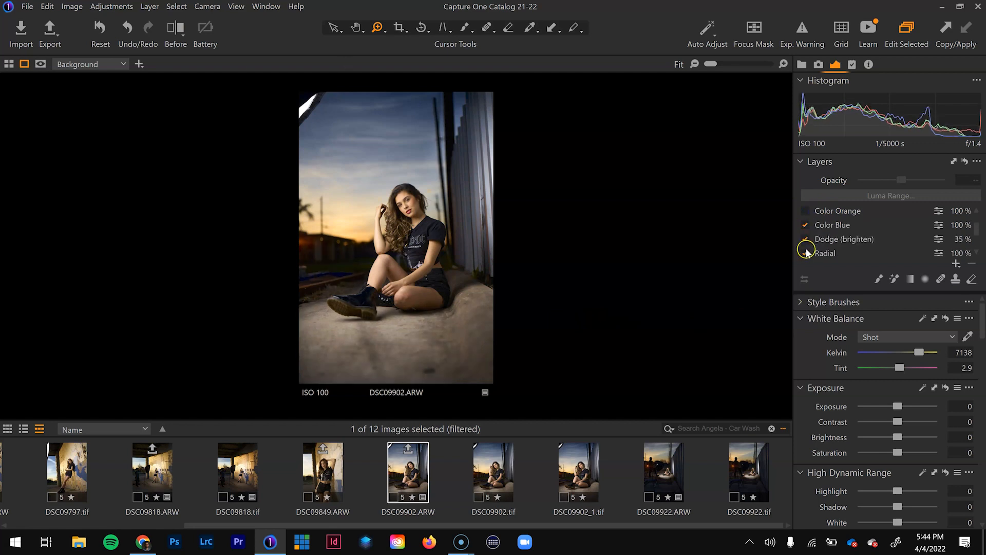
{"action": "left_click", "coordinate": [805, 226]}
{"action": "left_click", "coordinate": [806, 239]}
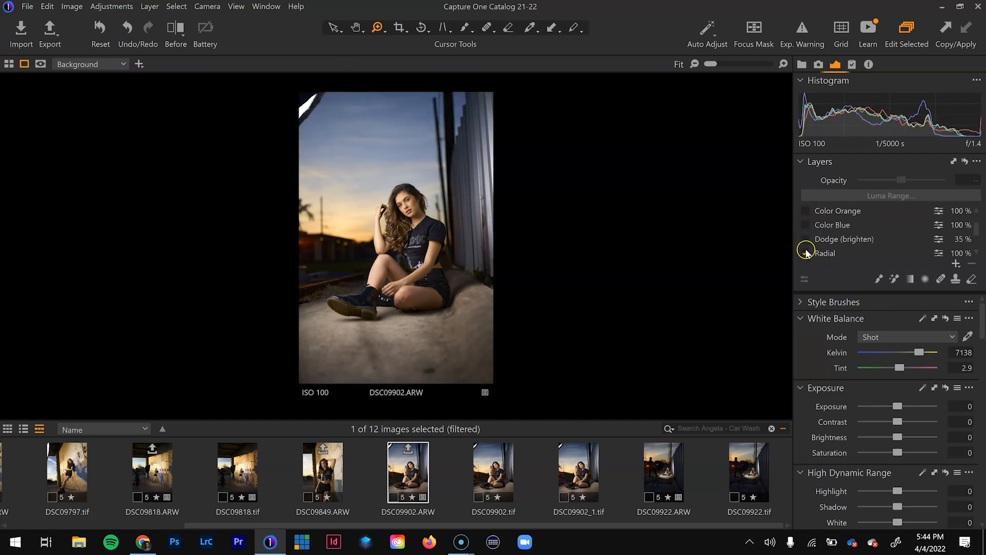
{"action": "left_click", "coordinate": [806, 252]}
{"action": "scroll", "coordinate": [814, 211], "scroll_direction": "down", "scroll_amount": 2}
{"action": "left_click", "coordinate": [806, 221]}
{"action": "left_click", "coordinate": [807, 235]}
{"action": "left_click", "coordinate": [826, 235]}
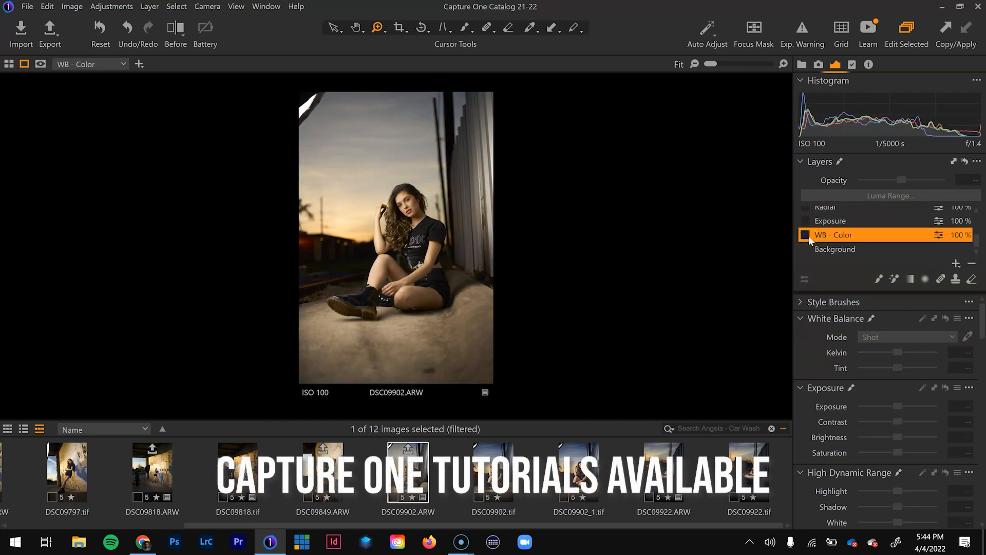
- Toggle the WB - Color layer to compare its effect on the photo, leaving it enabled
{"action": "left_click", "coordinate": [805, 235]}
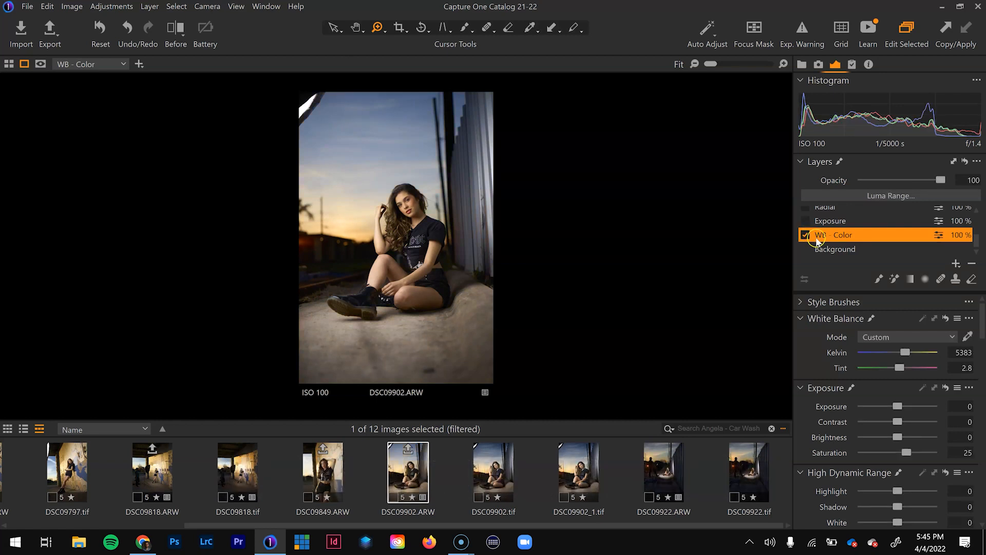
{"action": "left_click", "coordinate": [805, 236]}
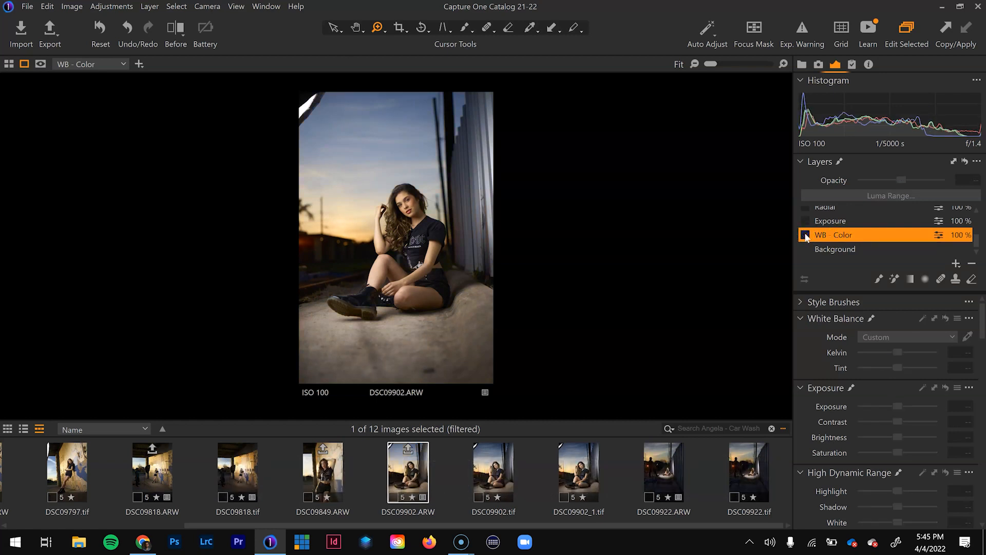
{"action": "left_click", "coordinate": [805, 236]}
{"action": "left_click", "coordinate": [805, 235]}
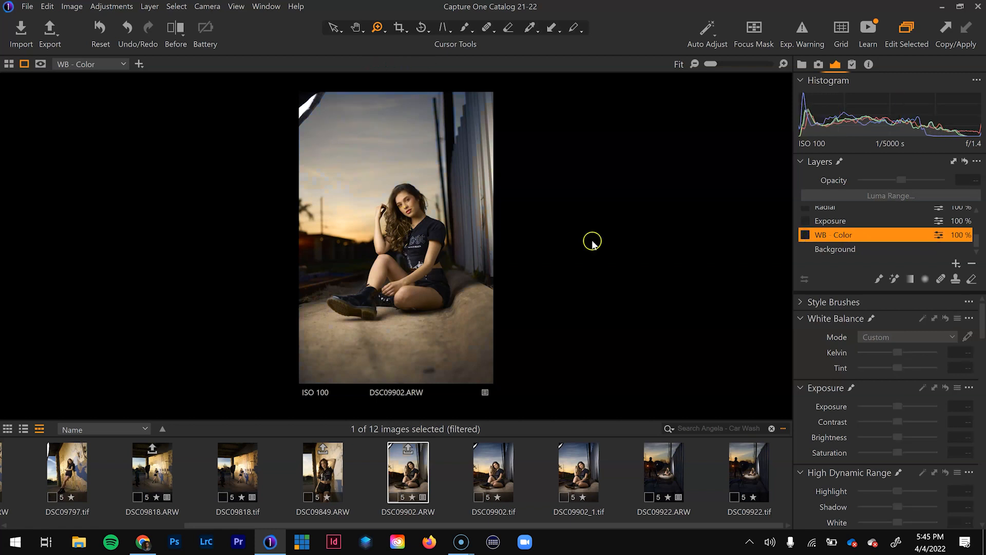
{"action": "left_click", "coordinate": [804, 235]}
- Re-enable the Exposure, Radial and Dodge (brighten) layers to review their effect
{"action": "scroll", "coordinate": [811, 249], "scroll_direction": "up", "scroll_amount": 2}
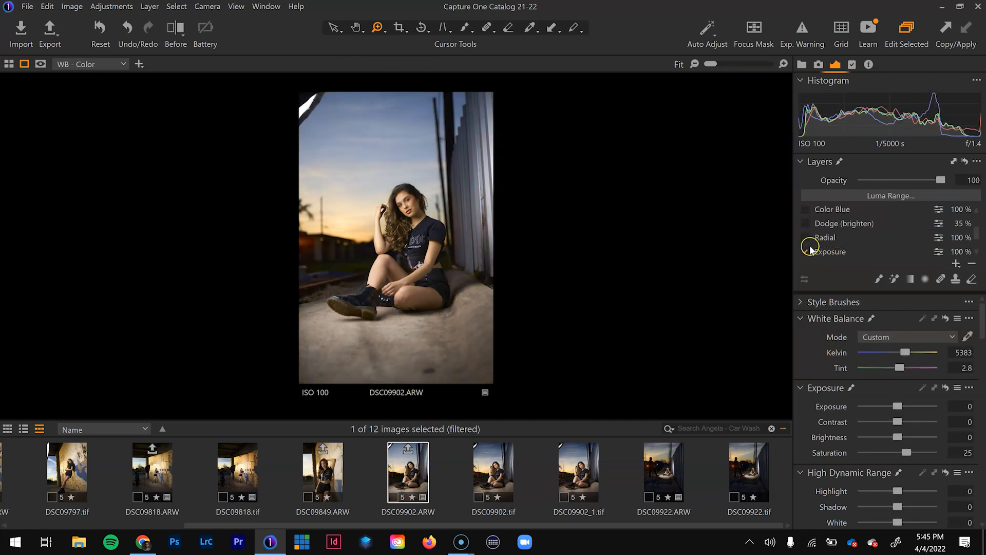
{"action": "left_click", "coordinate": [805, 237]}
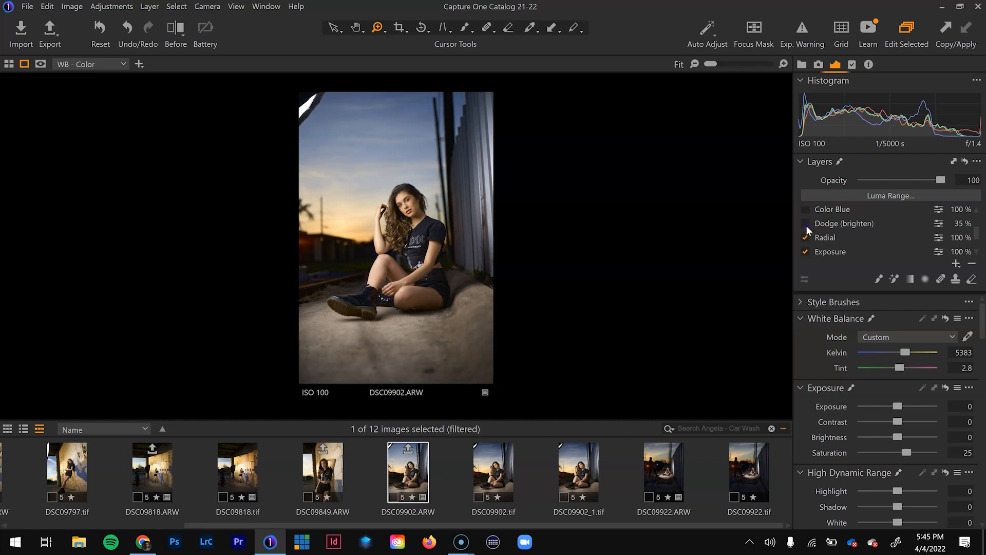
{"action": "left_click", "coordinate": [805, 224]}
- Toggle the Color Blue and Color Orange layers to compare their effects, leaving both enabled
{"action": "scroll", "coordinate": [808, 230], "scroll_direction": "up", "scroll_amount": 2}
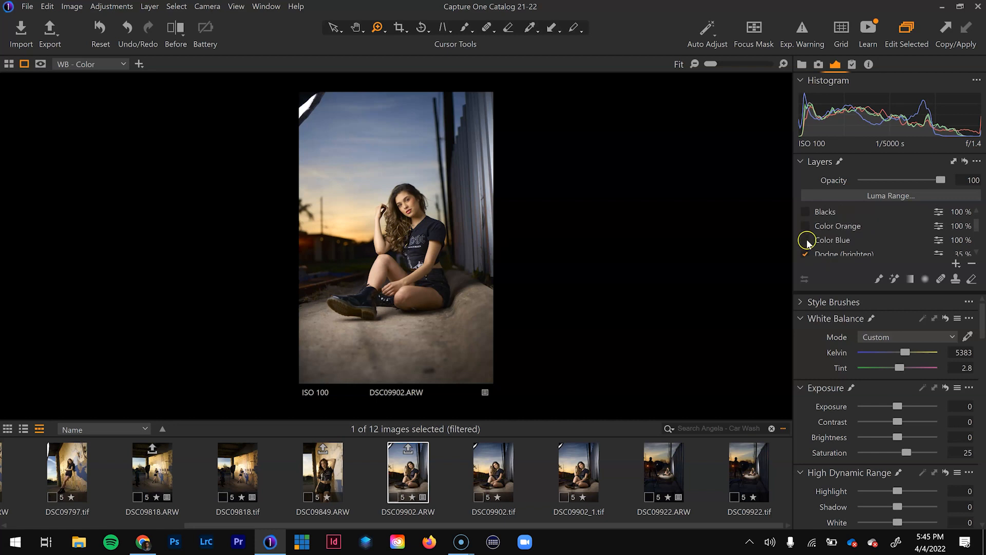
{"action": "left_click", "coordinate": [806, 241]}
{"action": "left_click", "coordinate": [806, 242]}
{"action": "left_click", "coordinate": [806, 242]}
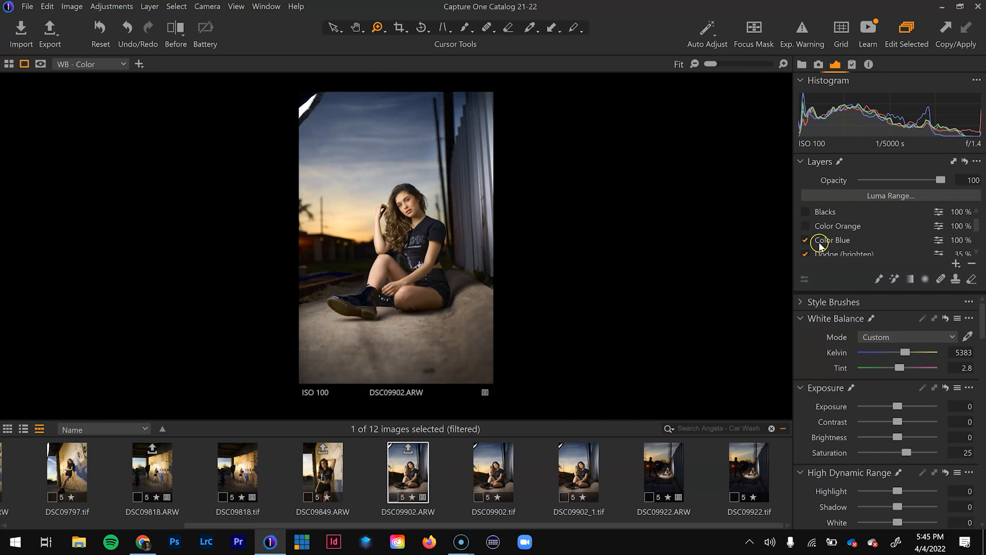
{"action": "left_click", "coordinate": [804, 227]}
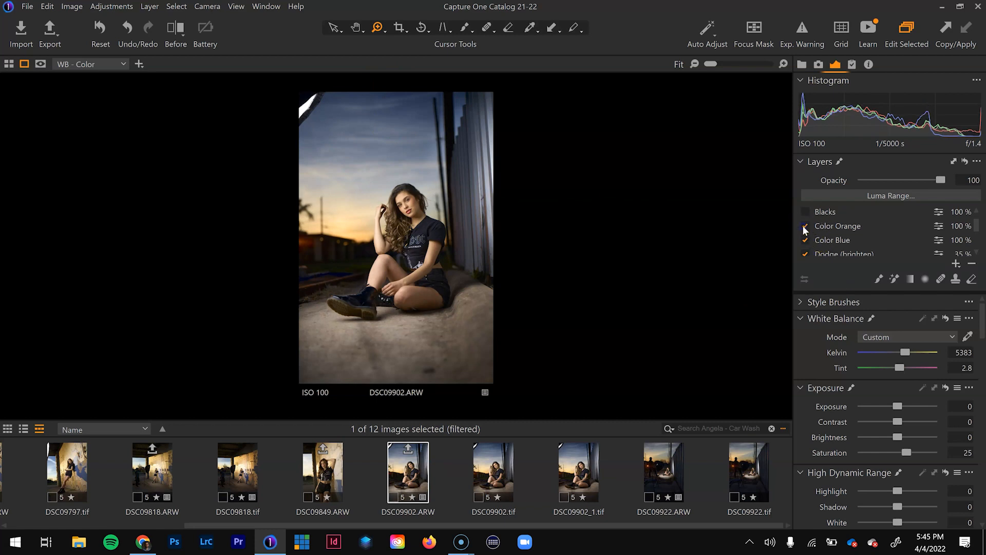
{"action": "left_click", "coordinate": [804, 227]}
{"action": "left_click", "coordinate": [805, 227]}
{"action": "left_click", "coordinate": [804, 226]}
- Re-enable the Blacks layer and compare its effect on the dark areas of the photo up close
{"action": "left_click", "coordinate": [807, 212]}
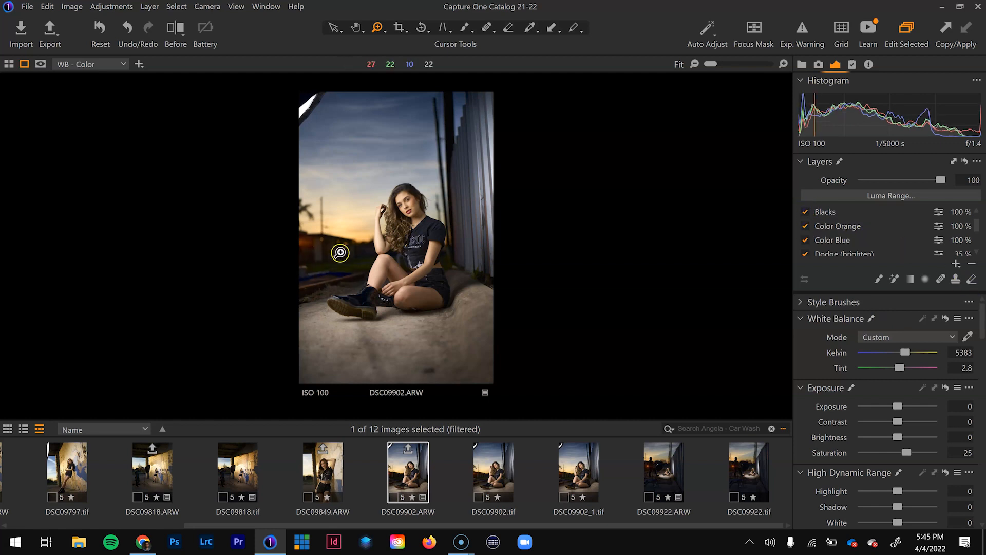
{"action": "left_click", "coordinate": [338, 253]}
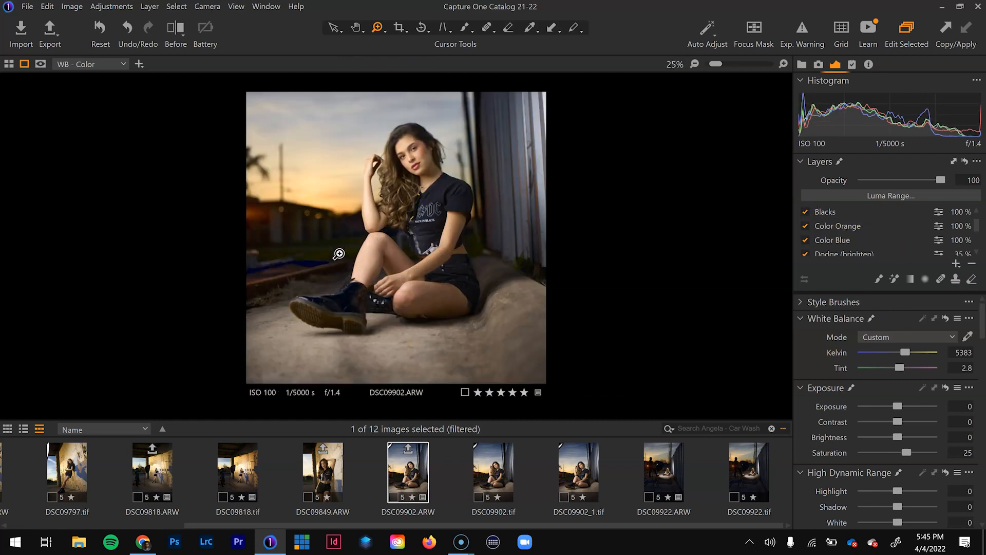
{"action": "left_click", "coordinate": [806, 212]}
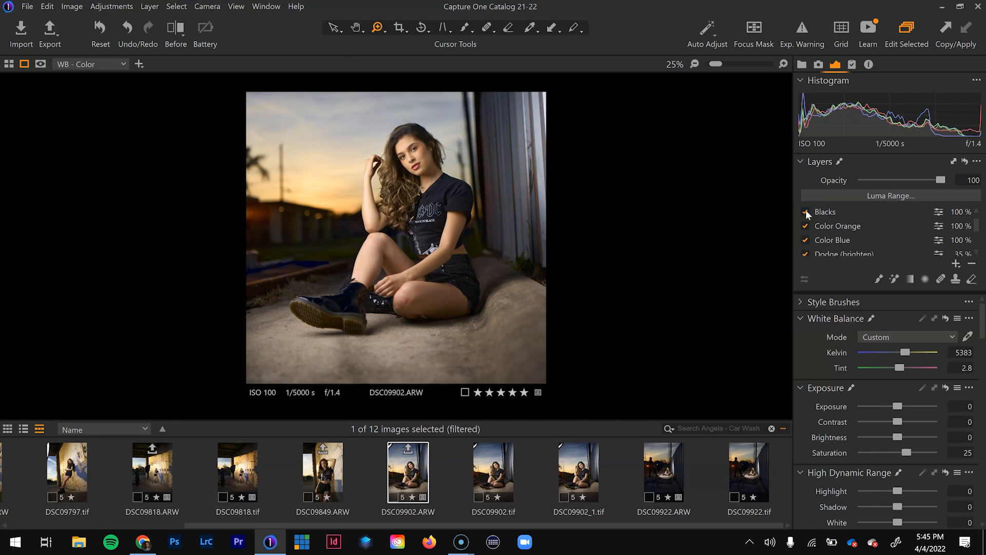
{"action": "scroll", "coordinate": [639, 252], "scroll_direction": "down", "scroll_amount": 1}
- Compare the whole portrait before and after with the adjustment layers switched back on
{"action": "key", "text": "y"}
{"action": "key", "text": "y"}
{"action": "key", "text": "y"}
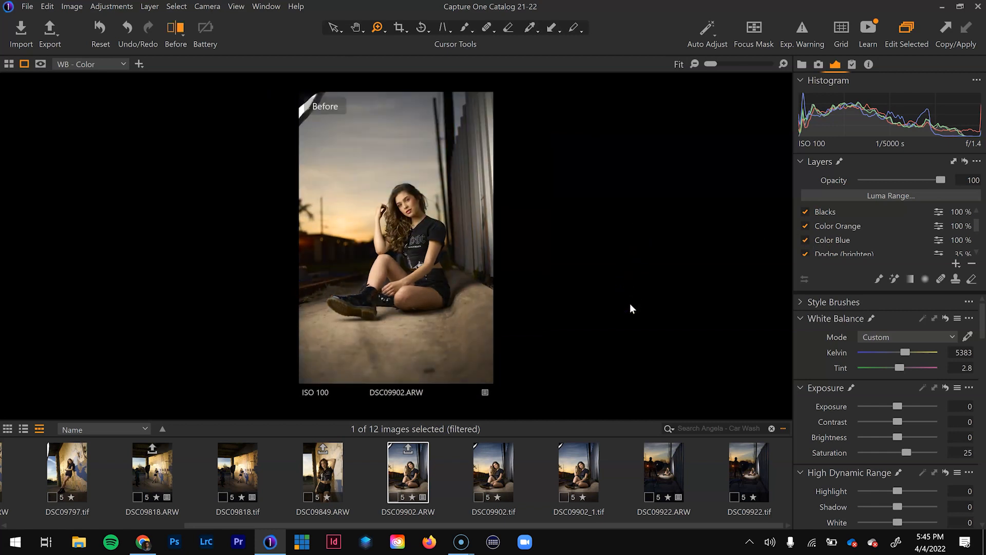
{"action": "key", "text": "y"}
{"action": "key", "text": "y"}
{"action": "key", "text": "y"}
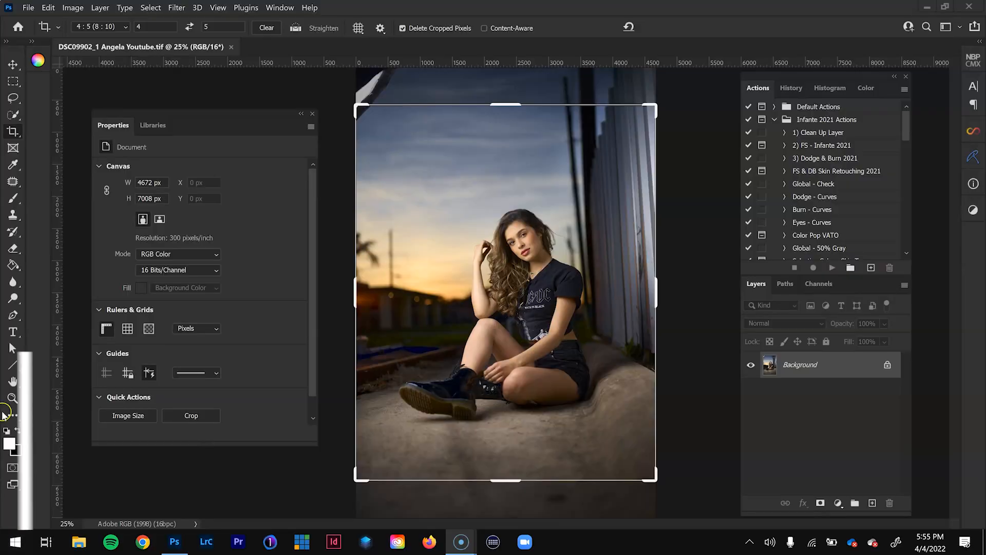
- In Photoshop, play the 1) Clean Up Layer action to duplicate the Background layer, and keep the duplicate selected
{"action": "left_click", "coordinate": [840, 133]}
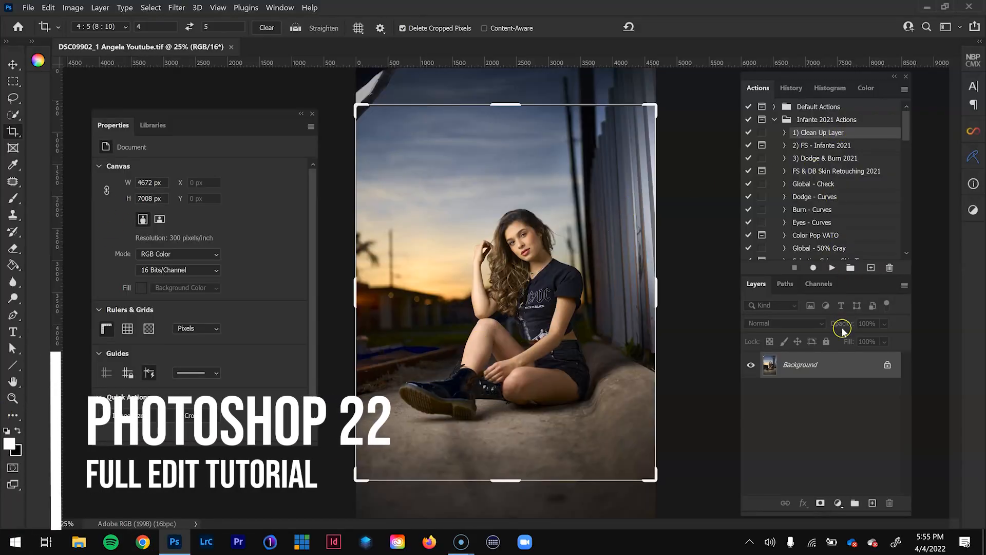
{"action": "left_click", "coordinate": [833, 266]}
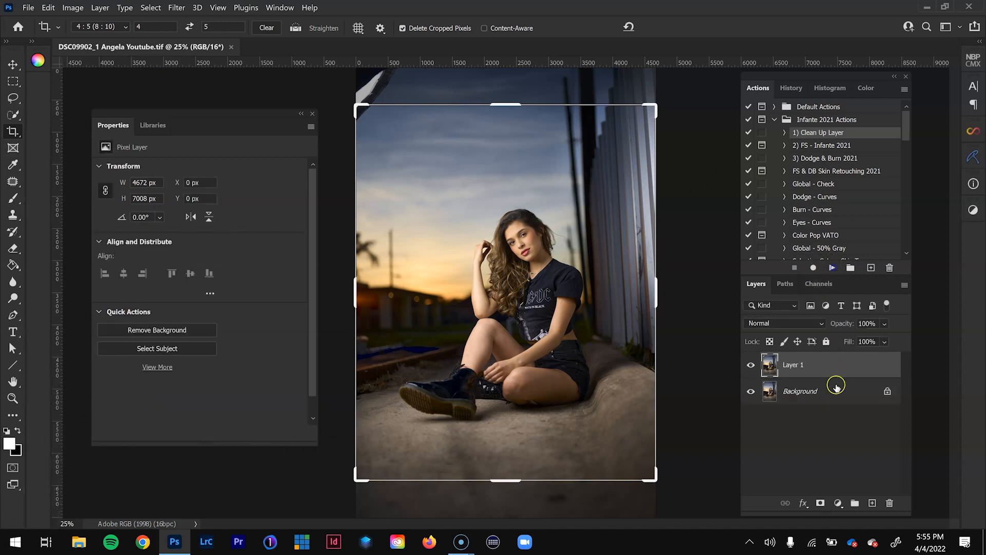
{"action": "left_click", "coordinate": [805, 391]}
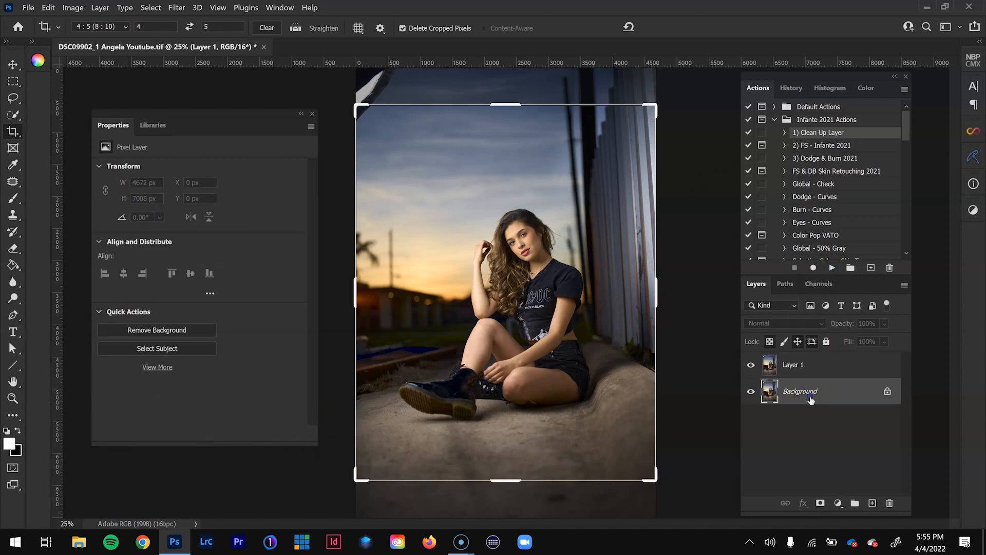
{"action": "left_click_drag", "start_coordinate": [805, 391], "coordinate": [832, 394]}
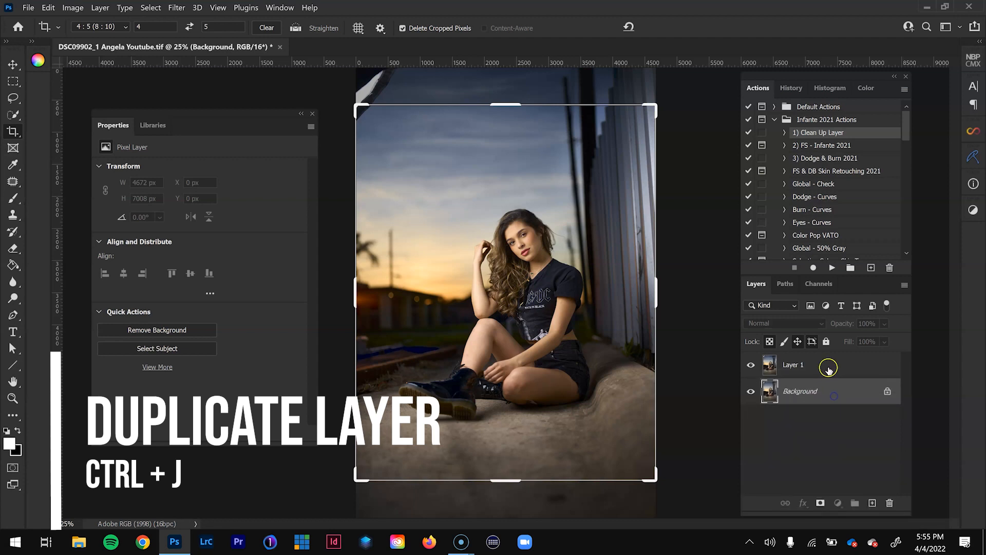
{"action": "left_click", "coordinate": [829, 367]}
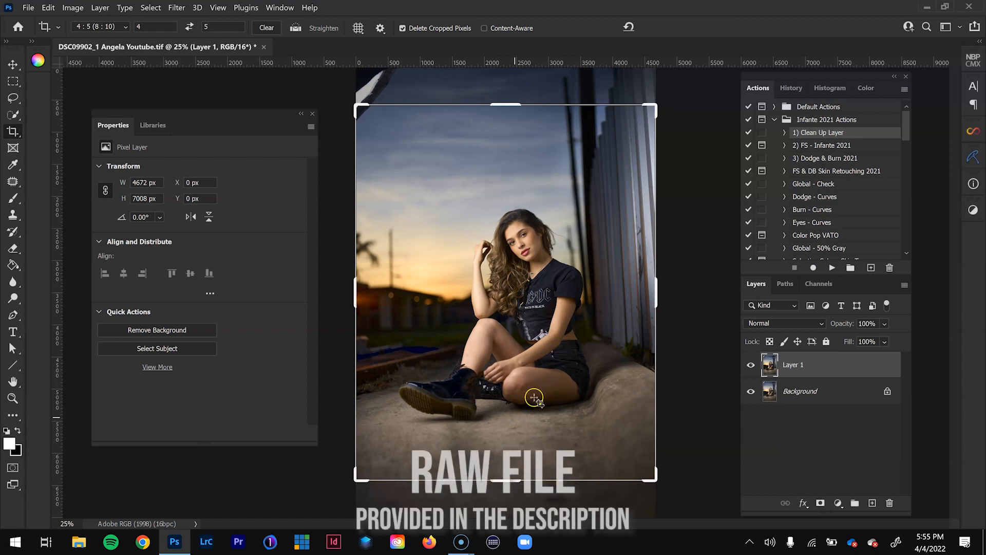
{"action": "left_click", "coordinate": [843, 392]}
{"action": "left_click", "coordinate": [842, 360]}
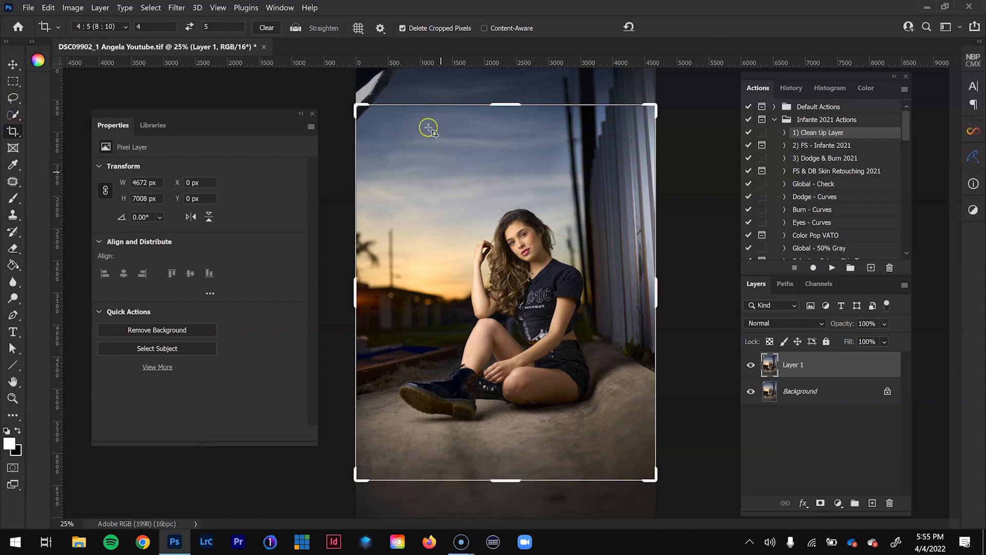
- Remove the bright white object in the photo's upper-left corner with the Patch tool, using nearby sky as the source
{"action": "left_click", "coordinate": [14, 180]}
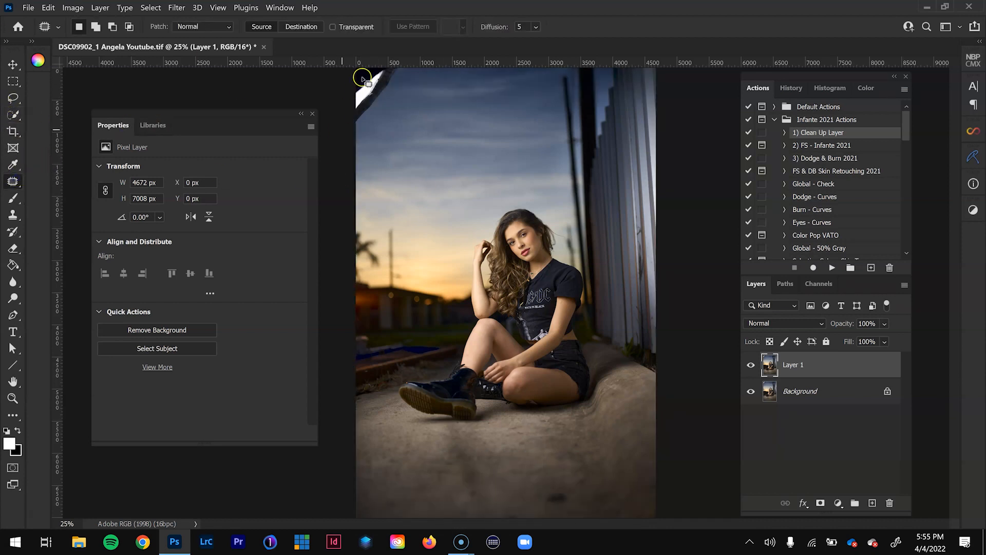
{"action": "key", "text": "z"}
{"action": "left_click", "coordinate": [379, 106]}
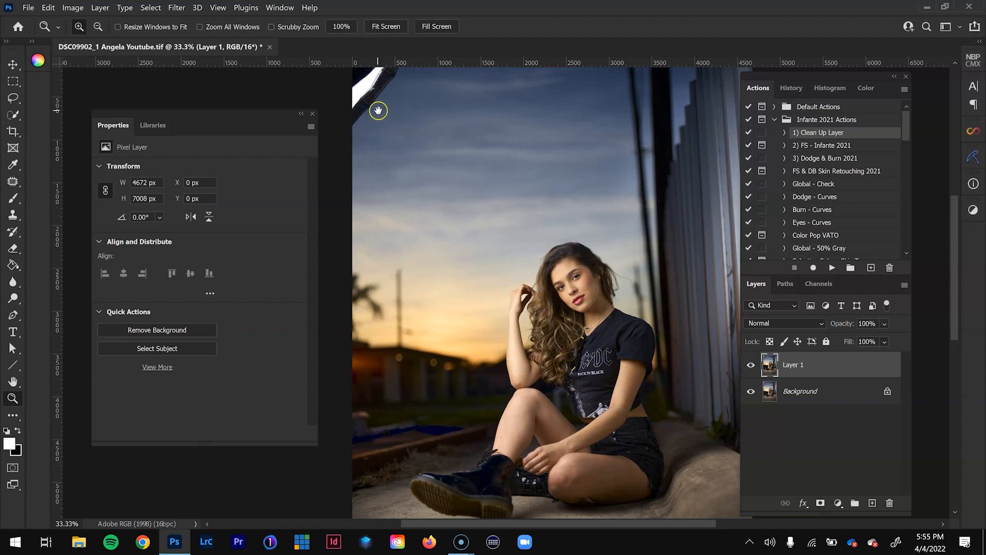
{"action": "left_click_drag", "start_coordinate": [378, 106], "coordinate": [402, 252]}
{"action": "key", "text": "j"}
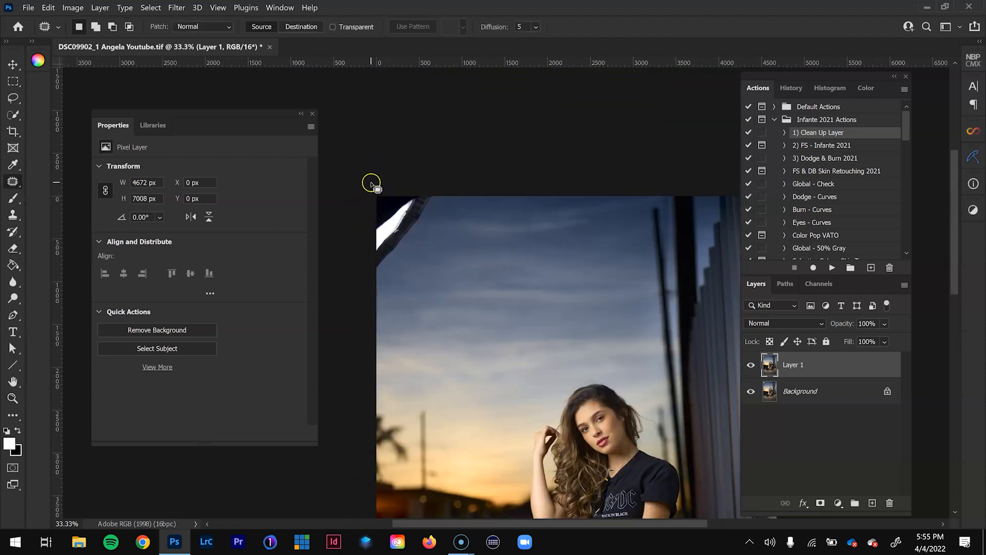
{"action": "mouse_move", "coordinate": [424, 253]}
{"action": "left_mouse_down"}
{"action": "mouse_move", "coordinate": [452, 193]}
{"action": "mouse_move", "coordinate": [409, 253]}
{"action": "mouse_move", "coordinate": [396, 240]}
{"action": "mouse_move", "coordinate": [401, 246]}
{"action": "mouse_move", "coordinate": [522, 248]}
{"action": "left_mouse_up"}
{"action": "left_click", "coordinate": [512, 311]}
- Patch out the utility pole above the building roof with clean sunset sky, including the remnant at the roofline, and deselect
{"action": "left_click_drag", "start_coordinate": [444, 387], "coordinate": [411, 229]}
{"action": "left_click_drag", "start_coordinate": [440, 352], "coordinate": [437, 259]}
{"action": "key", "text": "z"}
{"action": "left_click", "coordinate": [375, 196]}
{"action": "left_click", "coordinate": [377, 197]}
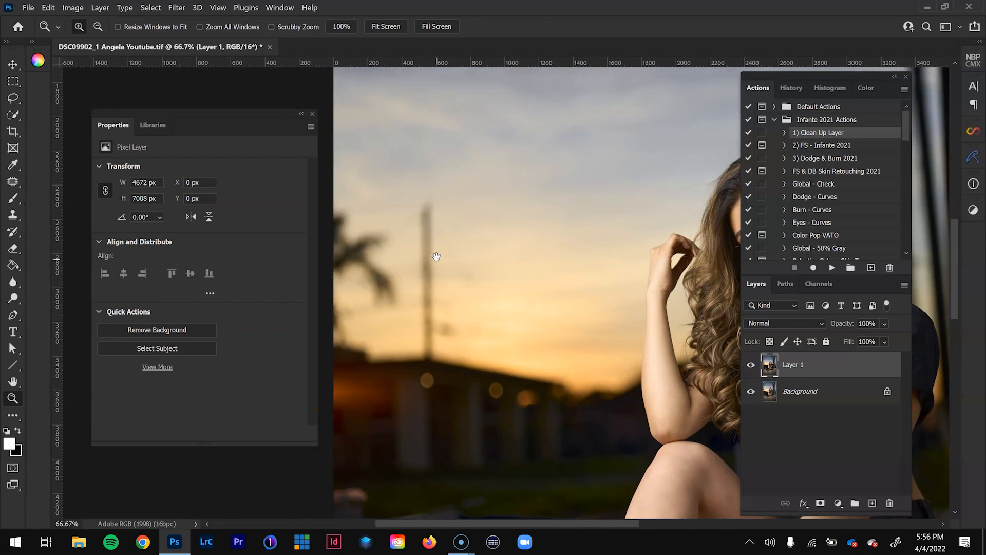
{"action": "key", "text": "j"}
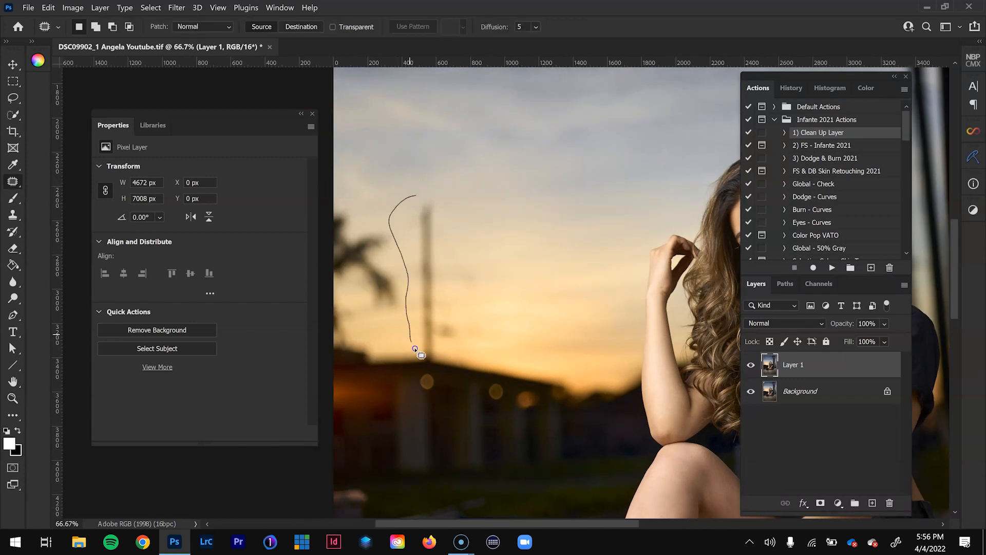
{"action": "mouse_move", "coordinate": [469, 221]}
{"action": "left_mouse_down"}
{"action": "mouse_move", "coordinate": [438, 187]}
{"action": "mouse_move", "coordinate": [417, 195]}
{"action": "left_mouse_up"}
{"action": "left_click_drag", "start_coordinate": [467, 293], "coordinate": [521, 298]}
{"action": "key", "text": "ctrl+d"}
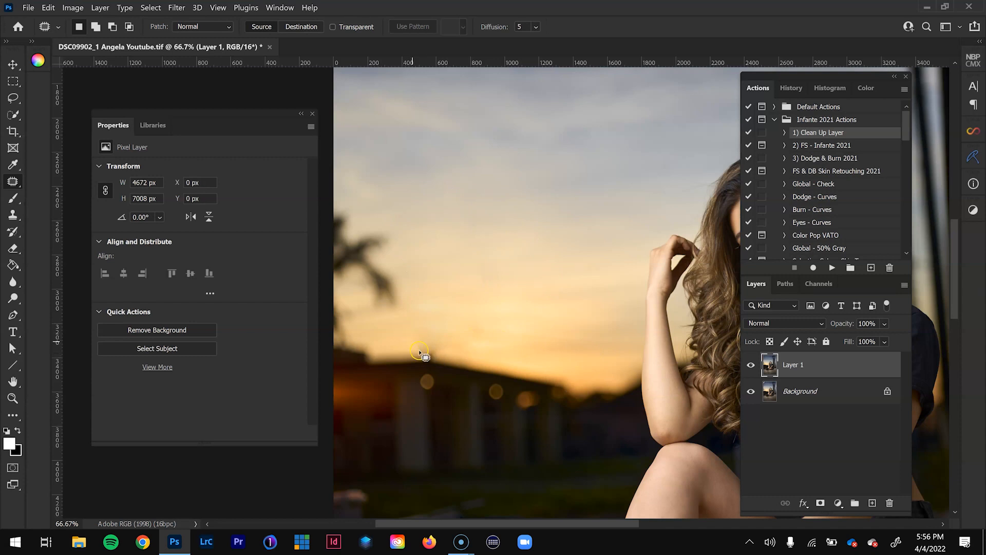
{"action": "mouse_move", "coordinate": [446, 359]}
{"action": "left_mouse_down"}
{"action": "mouse_move", "coordinate": [446, 342]}
{"action": "mouse_move", "coordinate": [482, 345]}
{"action": "left_mouse_up"}
{"action": "key", "text": "ctrl+d"}
- Examine the sky, the model and the background for further distractions to clean up
{"action": "left_click_drag", "start_coordinate": [536, 302], "coordinate": [462, 443]}
{"action": "left_click_drag", "start_coordinate": [506, 357], "coordinate": [331, 408]}
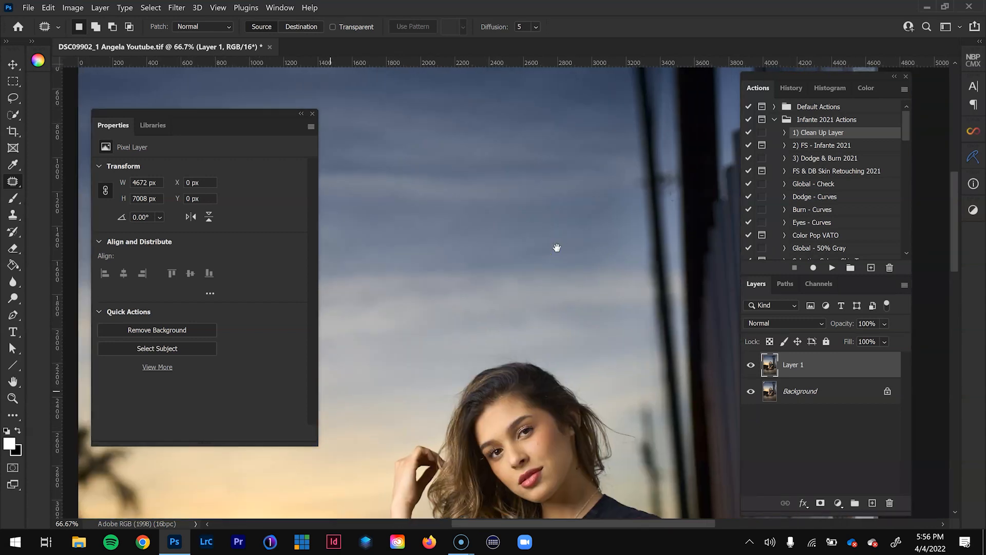
{"action": "left_click_drag", "start_coordinate": [556, 249], "coordinate": [534, 362]}
{"action": "left_click_drag", "start_coordinate": [538, 323], "coordinate": [591, 243]}
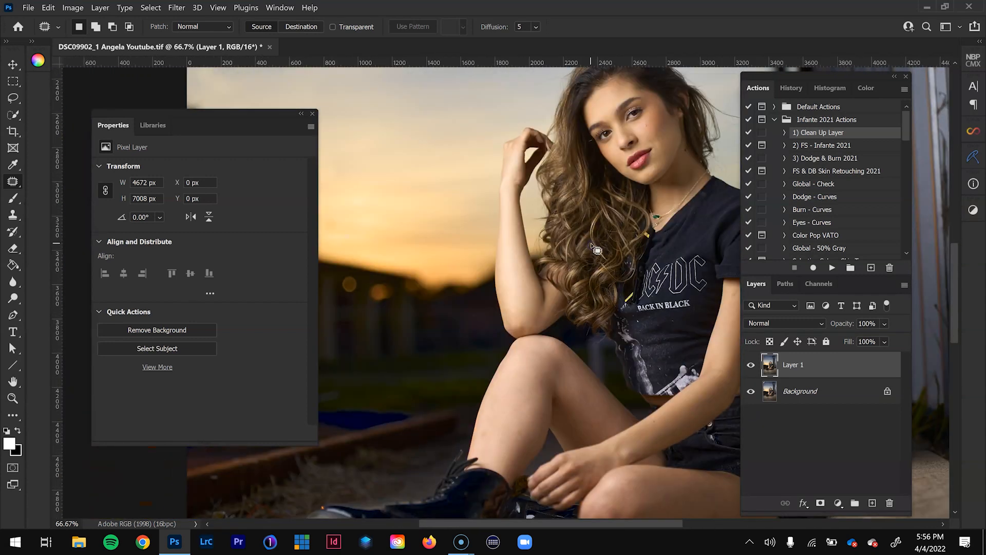
{"action": "key", "text": "ctrl+minus"}
{"action": "key", "text": "ctrl+minus"}
{"action": "key", "text": "ctrl+minus"}
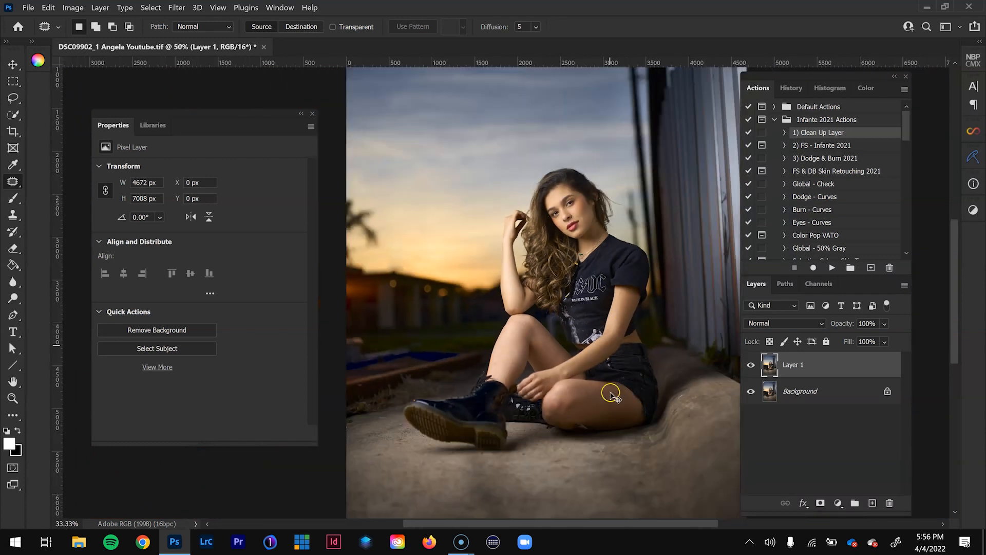
- Patch out the dark spot on the concrete near the photo's bottom edge and clean up the ground around it
{"action": "key", "text": "z"}
{"action": "left_click", "coordinate": [557, 494]}
{"action": "left_click", "coordinate": [557, 494]}
{"action": "left_click", "coordinate": [557, 494]}
{"action": "left_click_drag", "start_coordinate": [557, 493], "coordinate": [504, 371]}
{"action": "key", "text": "j"}
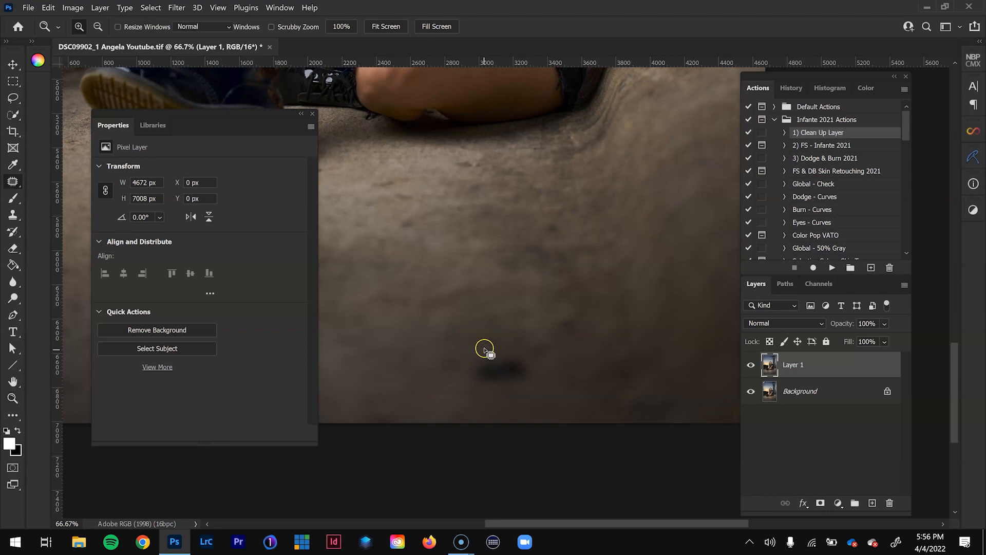
{"action": "mouse_move", "coordinate": [441, 379]}
{"action": "left_mouse_down"}
{"action": "mouse_move", "coordinate": [568, 356]}
{"action": "mouse_move", "coordinate": [477, 340]}
{"action": "left_mouse_up"}
{"action": "mouse_move", "coordinate": [513, 374]}
{"action": "left_mouse_down"}
{"action": "mouse_move", "coordinate": [436, 361]}
{"action": "mouse_move", "coordinate": [396, 366]}
{"action": "left_mouse_up"}
{"action": "left_click", "coordinate": [528, 319]}
{"action": "mouse_move", "coordinate": [561, 310]}
{"action": "left_mouse_down"}
{"action": "mouse_move", "coordinate": [547, 362]}
{"action": "mouse_move", "coordinate": [607, 336]}
{"action": "mouse_move", "coordinate": [561, 309]}
{"action": "left_mouse_up"}
{"action": "left_click_drag", "start_coordinate": [572, 336], "coordinate": [532, 376]}
{"action": "left_click", "coordinate": [531, 375]}
{"action": "left_click_drag", "start_coordinate": [481, 260], "coordinate": [563, 372]}
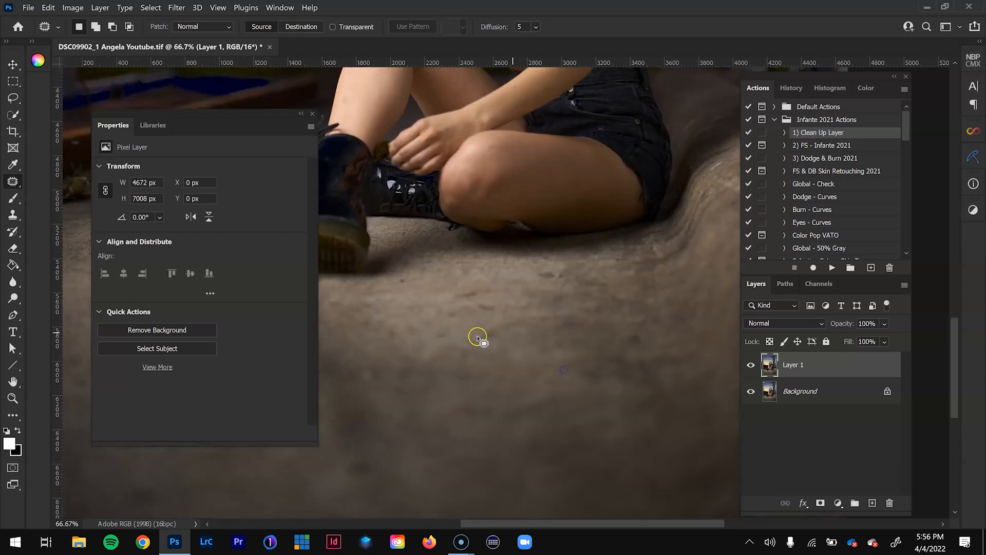
- Patch the remaining blotches on the concrete ground below the model with clean nearby concrete
{"action": "mouse_move", "coordinate": [506, 347]}
{"action": "left_mouse_down"}
{"action": "mouse_move", "coordinate": [484, 320]}
{"action": "mouse_move", "coordinate": [530, 372]}
{"action": "left_mouse_up"}
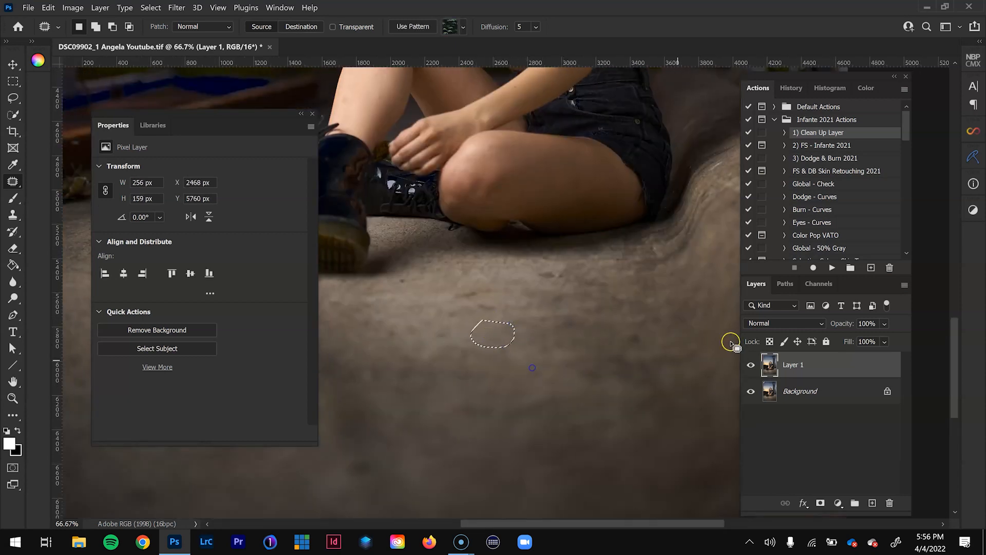
{"action": "left_click", "coordinate": [625, 328]}
{"action": "left_click_drag", "start_coordinate": [592, 326], "coordinate": [626, 328]}
{"action": "left_click_drag", "start_coordinate": [556, 278], "coordinate": [552, 287]}
{"action": "left_click_drag", "start_coordinate": [519, 303], "coordinate": [446, 317]}
{"action": "left_click", "coordinate": [446, 317]}
{"action": "left_click_drag", "start_coordinate": [406, 437], "coordinate": [573, 347]}
{"action": "left_click", "coordinate": [589, 396]}
{"action": "left_click_drag", "start_coordinate": [370, 406], "coordinate": [543, 427]}
{"action": "mouse_move", "coordinate": [497, 420]}
{"action": "left_mouse_down"}
{"action": "mouse_move", "coordinate": [549, 398]}
{"action": "mouse_move", "coordinate": [539, 385]}
{"action": "mouse_move", "coordinate": [514, 403]}
{"action": "mouse_move", "coordinate": [517, 432]}
{"action": "mouse_move", "coordinate": [529, 439]}
{"action": "left_mouse_up"}
- Compare the cleaned-up photo with the original by toggling the visibility of Layer 1, and look over the whole image
{"action": "key", "text": "ctrl+minus"}
{"action": "key", "text": "ctrl+minus"}
{"action": "key", "text": "ctrl+minus"}
{"action": "key", "text": "ctrl+plus"}
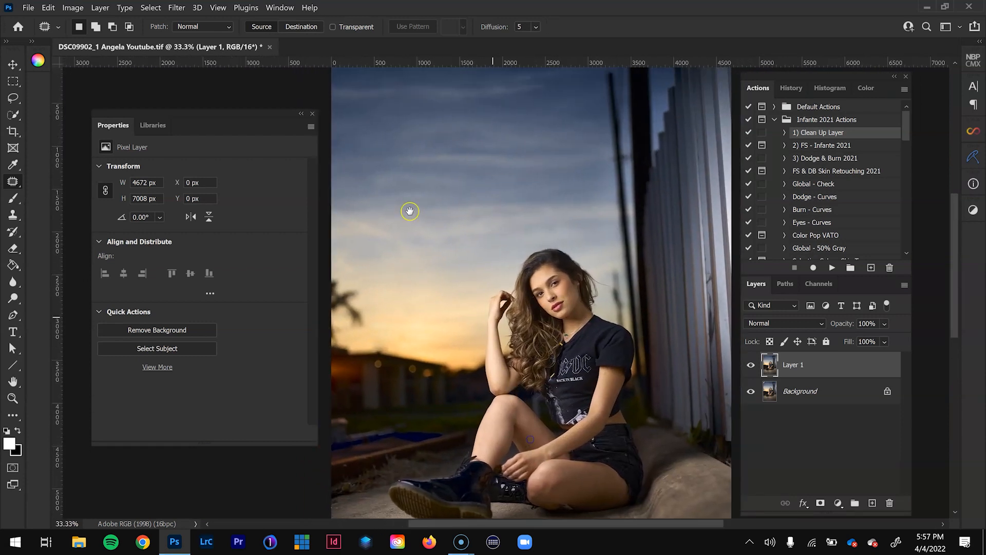
{"action": "left_click", "coordinate": [753, 369]}
{"action": "left_click", "coordinate": [751, 366]}
{"action": "left_click", "coordinate": [751, 365]}
{"action": "left_click", "coordinate": [751, 366]}
{"action": "left_click_drag", "start_coordinate": [589, 440], "coordinate": [595, 322]}
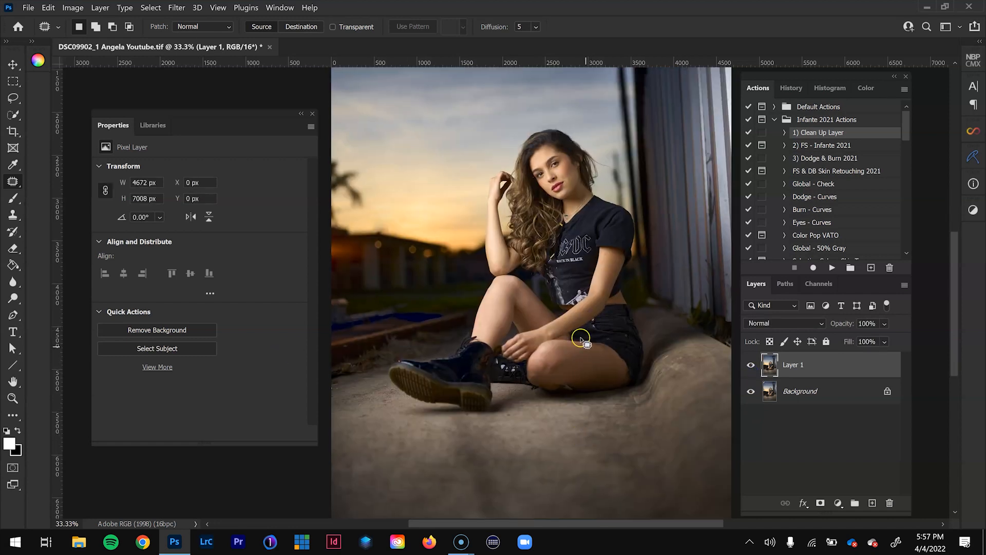
{"action": "left_click_drag", "start_coordinate": [605, 295], "coordinate": [630, 368]}
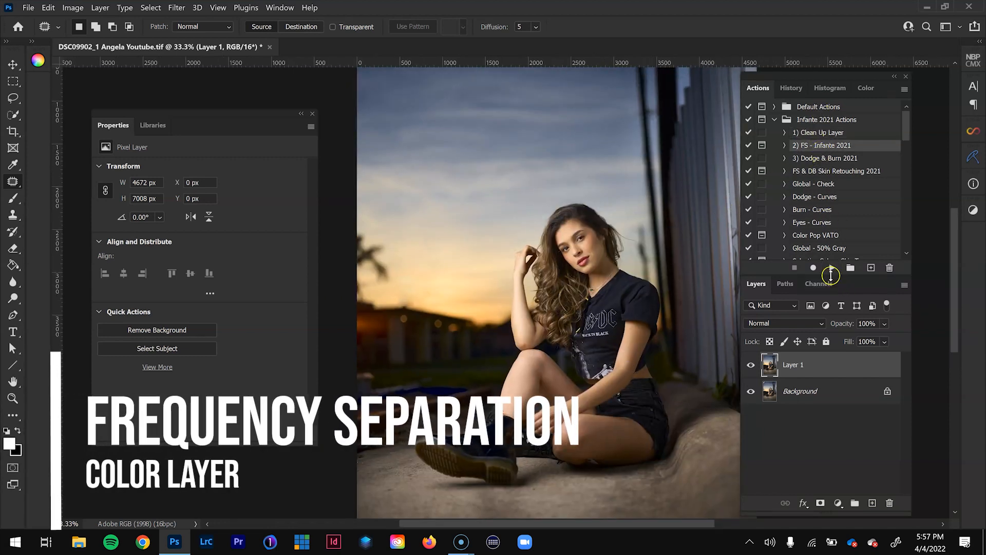
- Run the 2) FS - Infante 2021 action and frame the model's face at 100% in the Median filter preview
{"action": "left_click", "coordinate": [832, 268]}
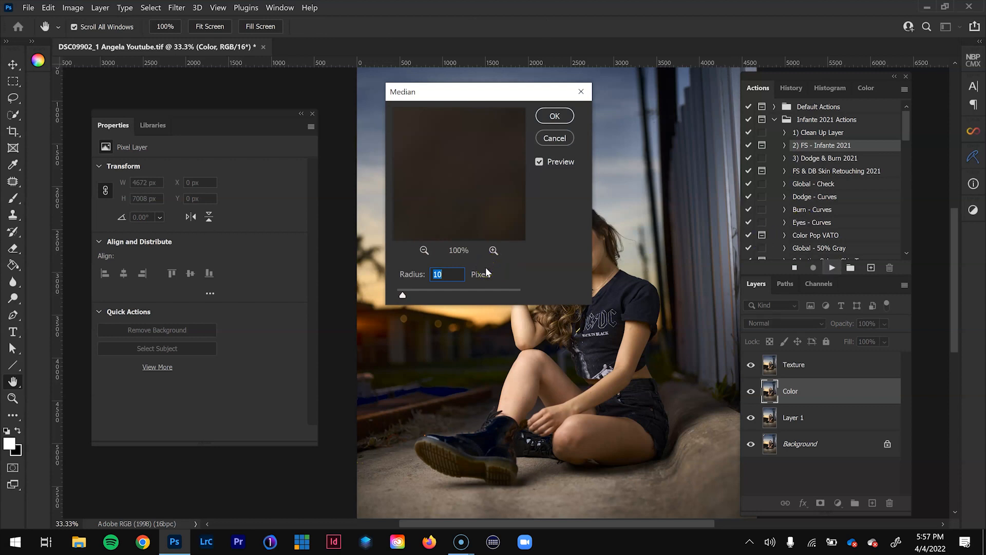
{"action": "left_click", "coordinate": [423, 250]}
{"action": "left_click", "coordinate": [423, 250]}
{"action": "left_click_drag", "start_coordinate": [449, 136], "coordinate": [481, 246]}
{"action": "left_click_drag", "start_coordinate": [486, 206], "coordinate": [502, 257]}
{"action": "left_click", "coordinate": [495, 252]}
{"action": "left_click_drag", "start_coordinate": [485, 163], "coordinate": [498, 246]}
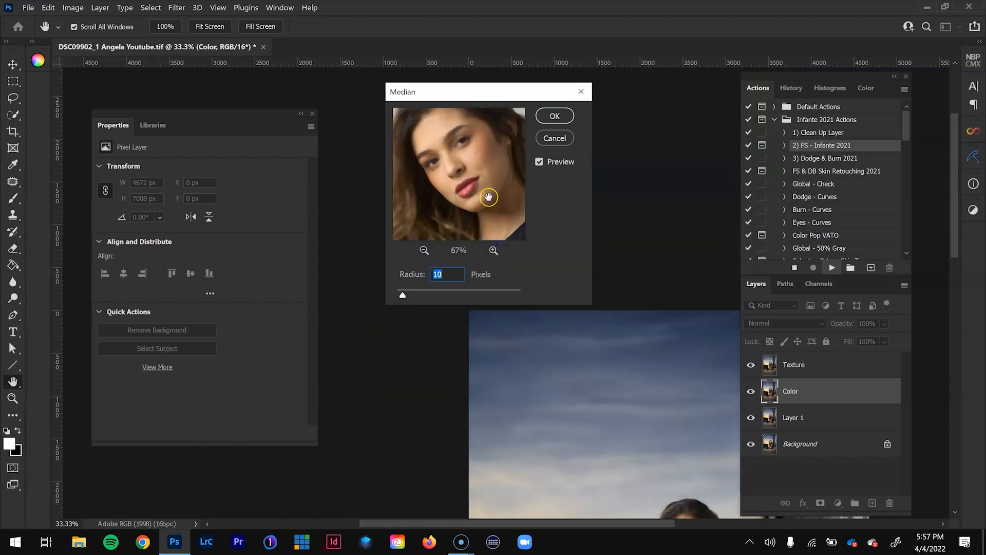
{"action": "left_click", "coordinate": [493, 249]}
{"action": "left_click_drag", "start_coordinate": [485, 158], "coordinate": [482, 169]}
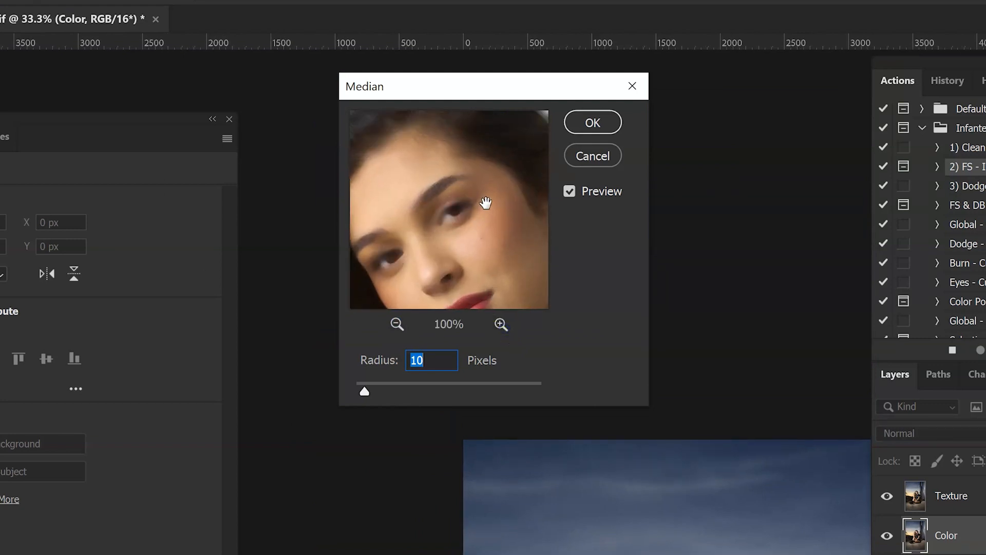
- Try a Median radius of 18 pixels on the hair and face, adjust the radius and apply the filter
{"action": "type", "text": "18"}
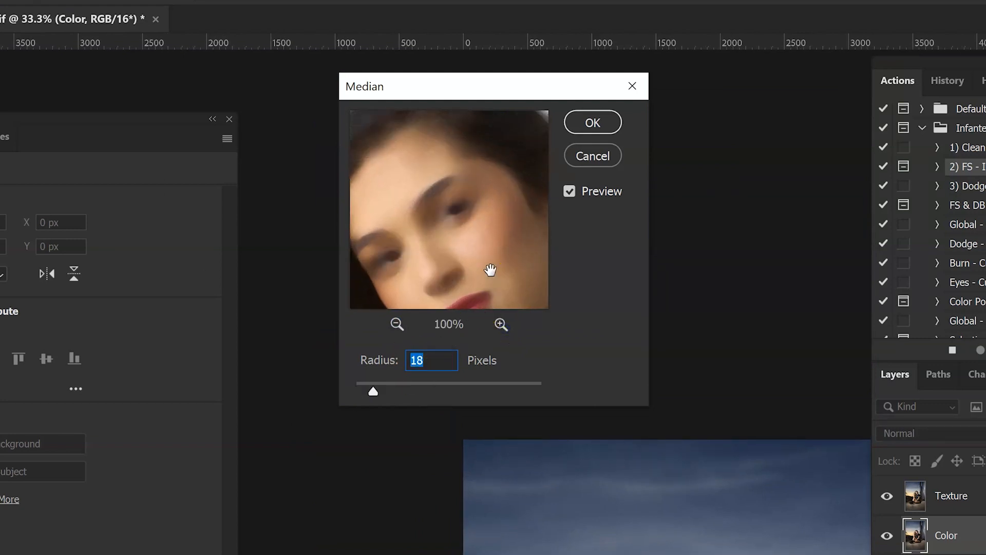
{"action": "left_click_drag", "start_coordinate": [491, 270], "coordinate": [475, 99]}
{"action": "left_click_drag", "start_coordinate": [453, 203], "coordinate": [436, 242]}
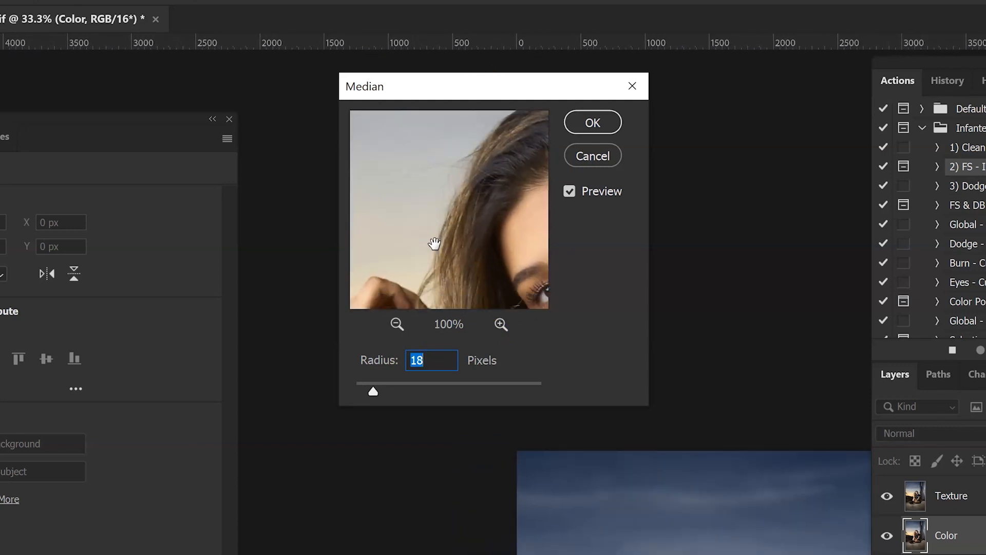
{"action": "left_click_drag", "start_coordinate": [471, 201], "coordinate": [357, 244]}
{"action": "left_click_drag", "start_coordinate": [441, 212], "coordinate": [392, 202]}
{"action": "left_click_drag", "start_coordinate": [458, 211], "coordinate": [462, 207]}
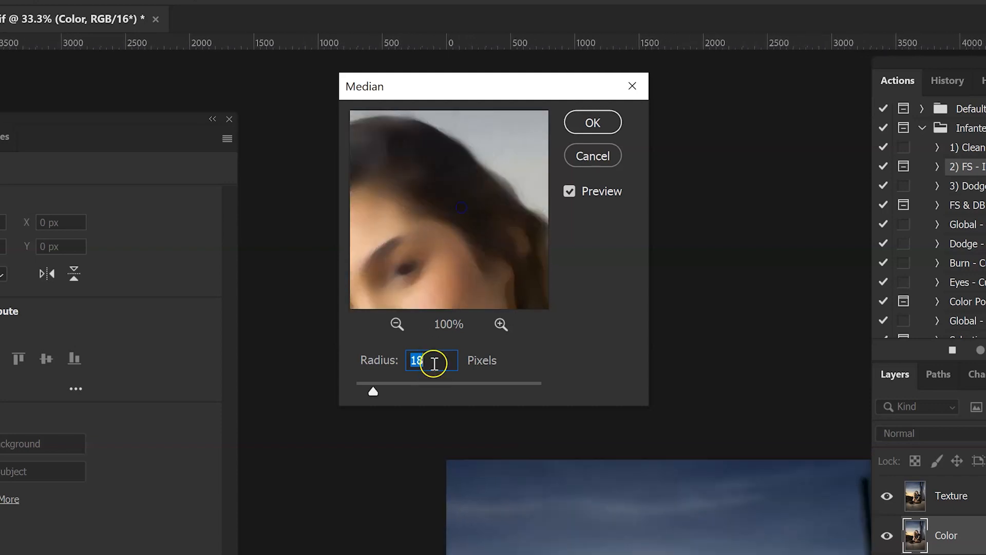
{"action": "type", "text": "0"}
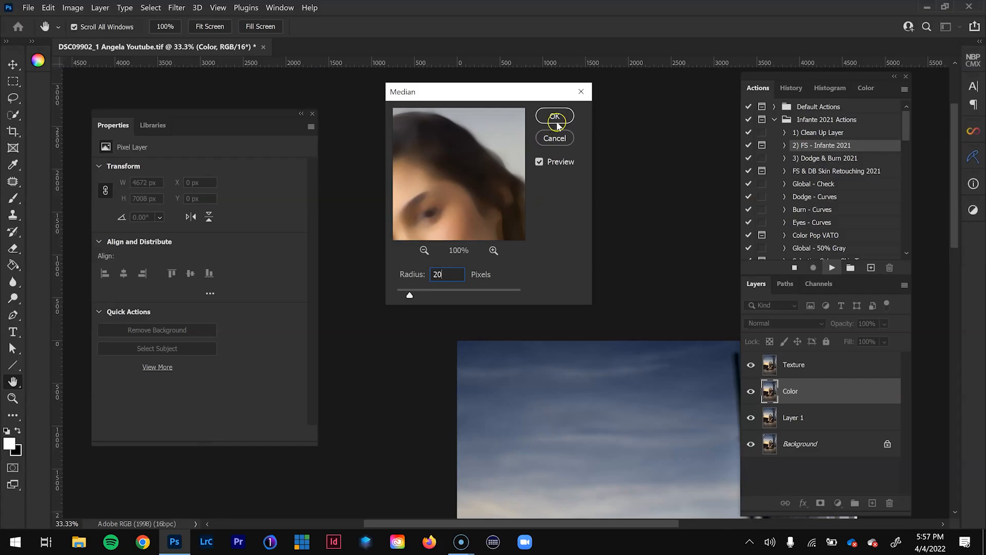
{"action": "left_click", "coordinate": [593, 122]}
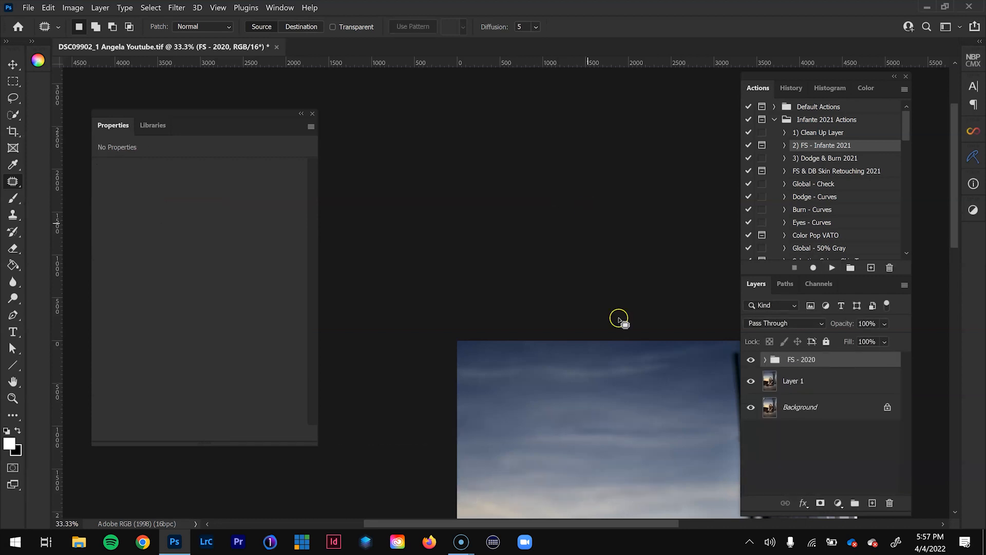
- Expand the FS - 2020 group and select the Color Backup Adjust Opacity layer for working on the patched roofline area
{"action": "left_click", "coordinate": [766, 360]}
{"action": "key", "text": "ctrl+0"}
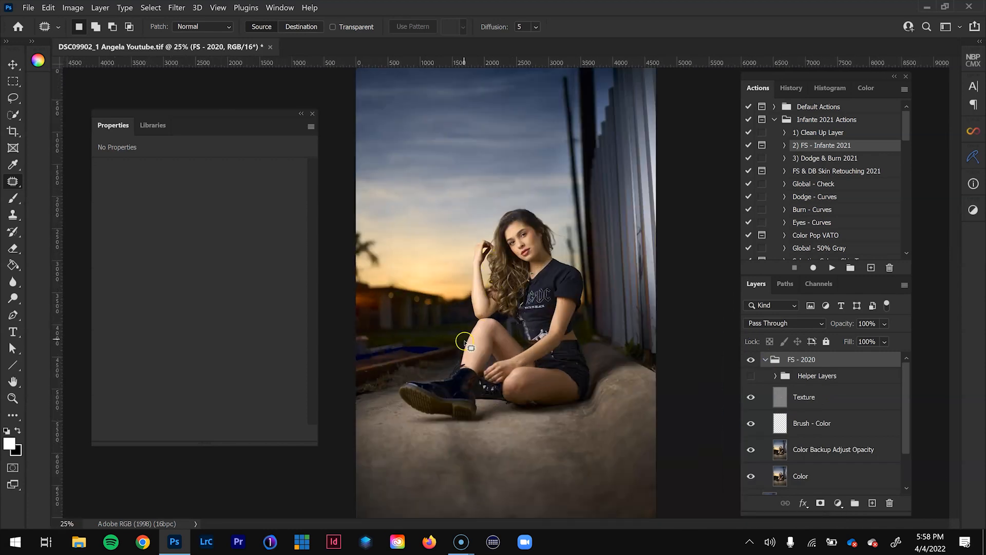
{"action": "key", "text": "z"}
{"action": "left_click", "coordinate": [374, 281]}
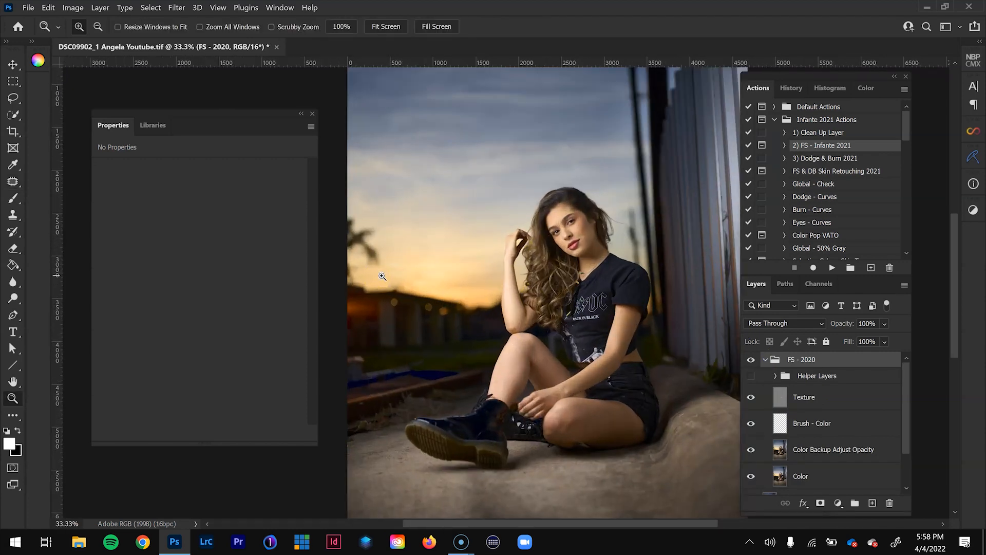
{"action": "left_click", "coordinate": [380, 277]}
{"action": "left_click", "coordinate": [382, 277]}
{"action": "left_click", "coordinate": [385, 278]}
{"action": "left_click", "coordinate": [558, 392]}
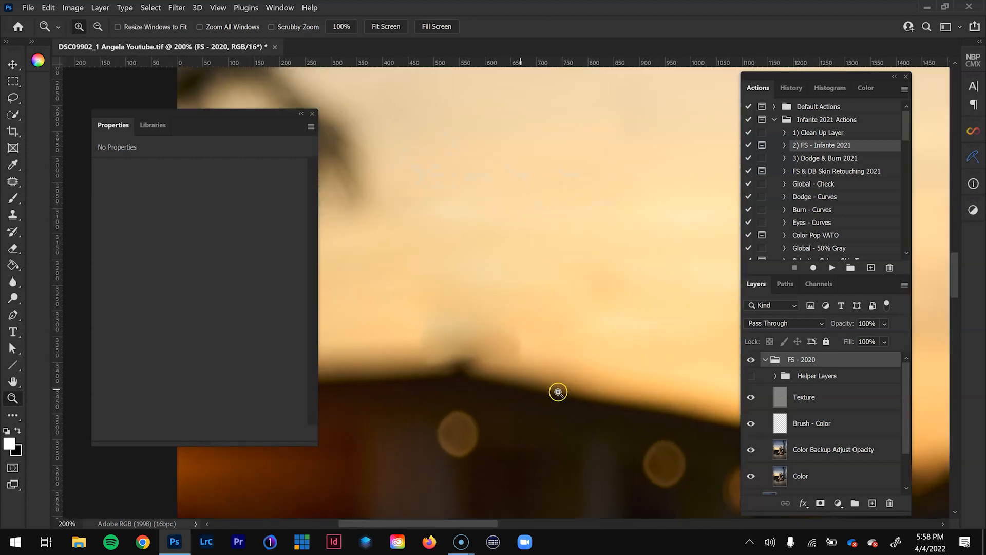
{"action": "key", "text": "ctrl+minus"}
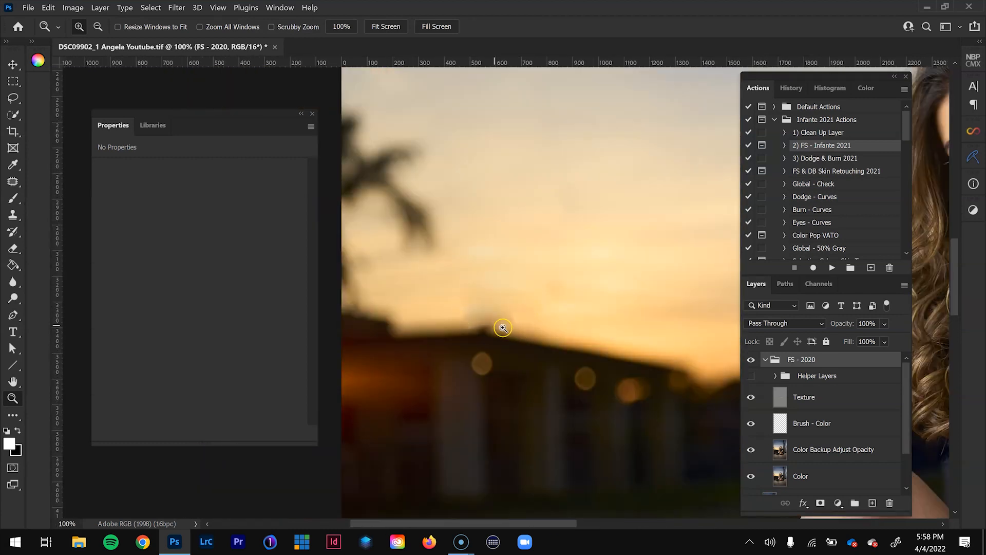
{"action": "left_click", "coordinate": [842, 451]}
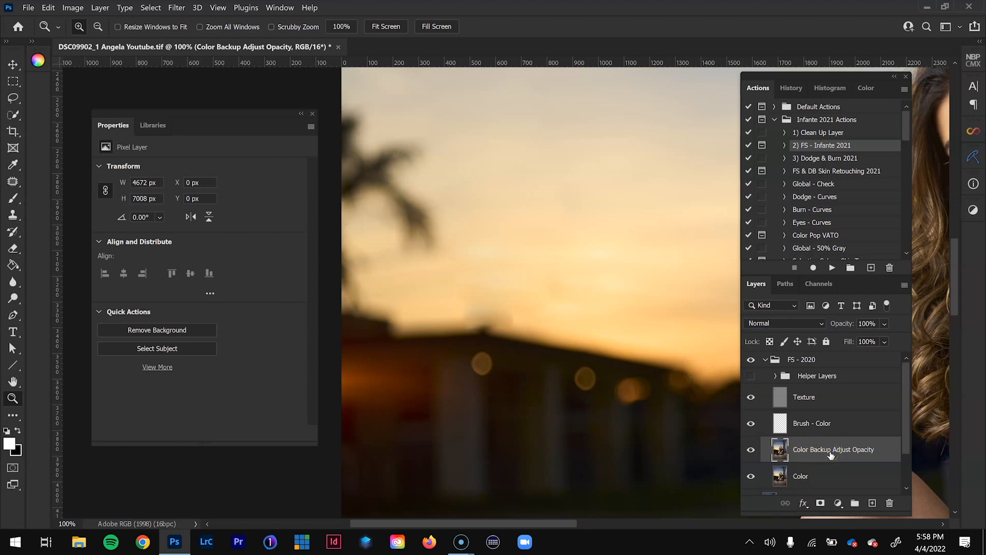
{"action": "left_click", "coordinate": [751, 450], "text": "alt"}
- Blend the smudge above the roof peak into the sunset sky with the Mixer Brush at 60% Wet and 50% Flow
{"action": "left_click", "coordinate": [12, 198]}
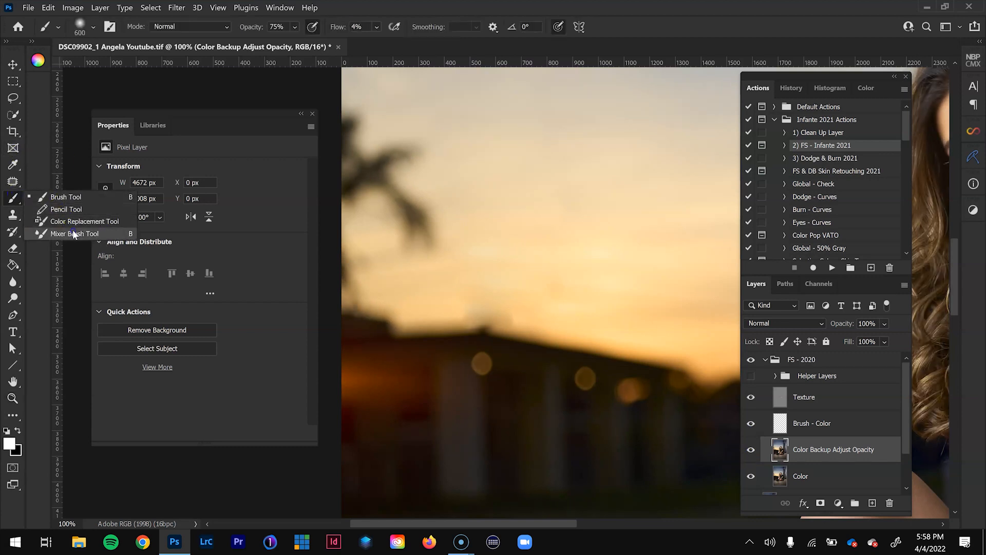
{"action": "left_click", "coordinate": [77, 233]}
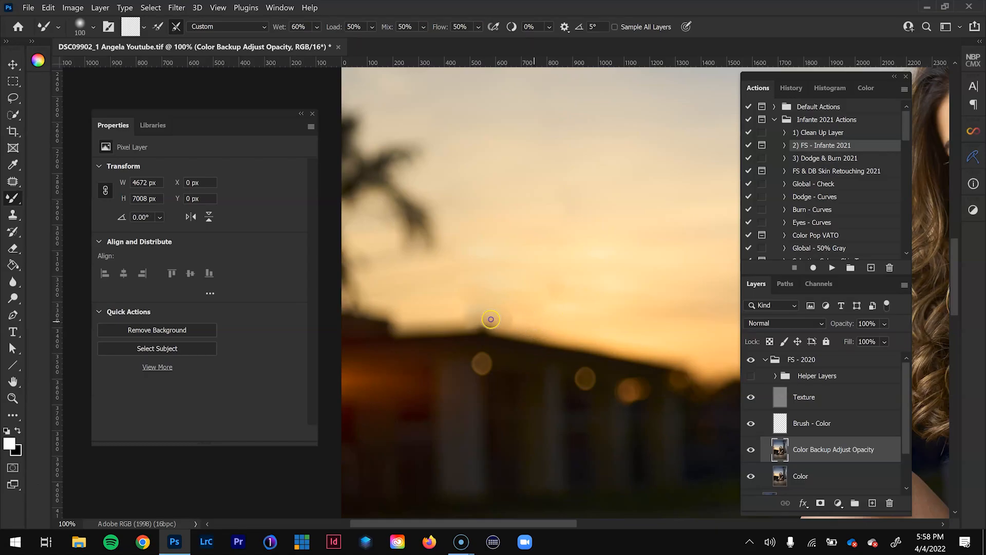
{"action": "left_click_drag", "start_coordinate": [476, 311], "coordinate": [423, 321]}
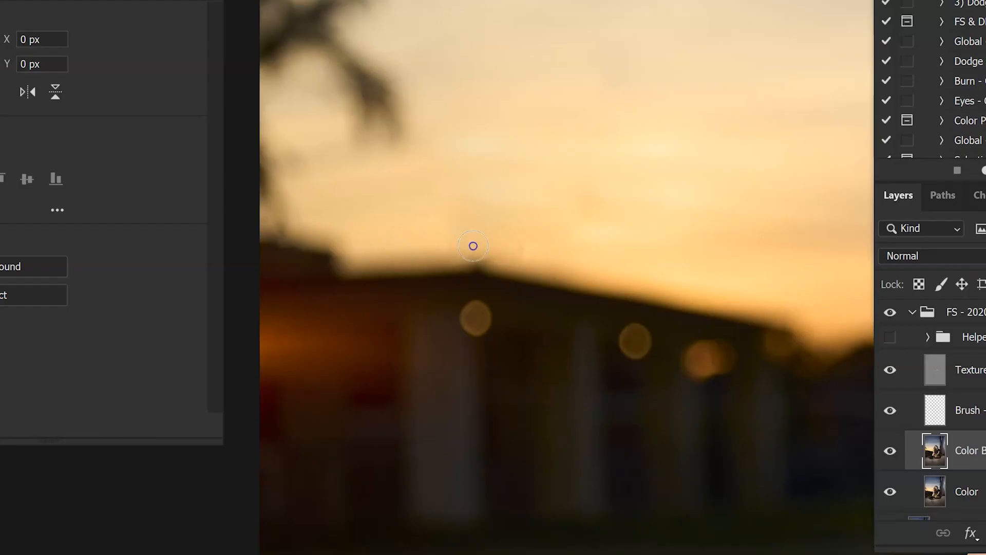
{"action": "left_click_drag", "start_coordinate": [417, 261], "coordinate": [499, 264]}
{"action": "left_click_drag", "start_coordinate": [451, 254], "coordinate": [459, 259]}
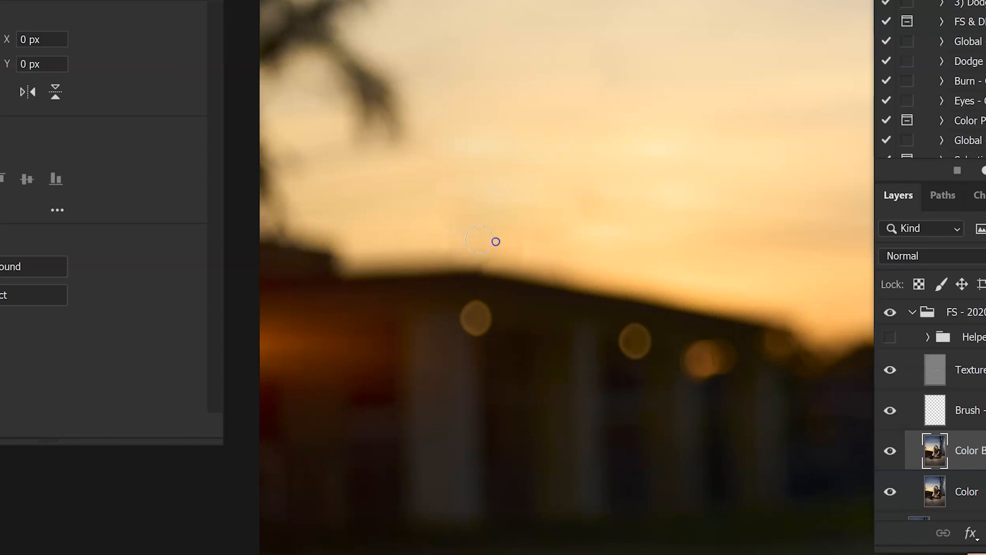
{"action": "left_click_drag", "start_coordinate": [424, 264], "coordinate": [455, 264]}
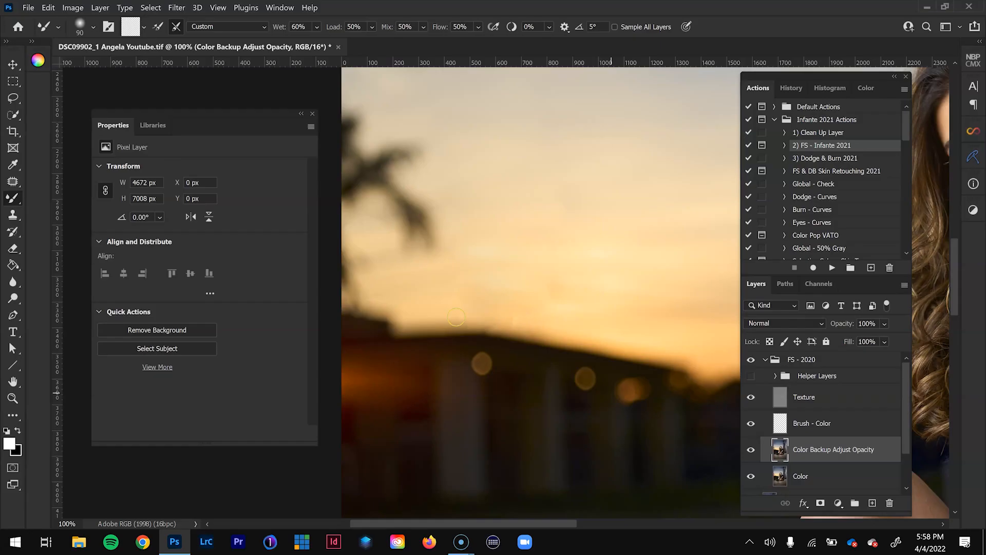
- Set up the Clone Stamp tool on the Texture layer with its sampling limited to Current Layer
{"action": "left_click", "coordinate": [824, 398]}
{"action": "key", "text": "s"}
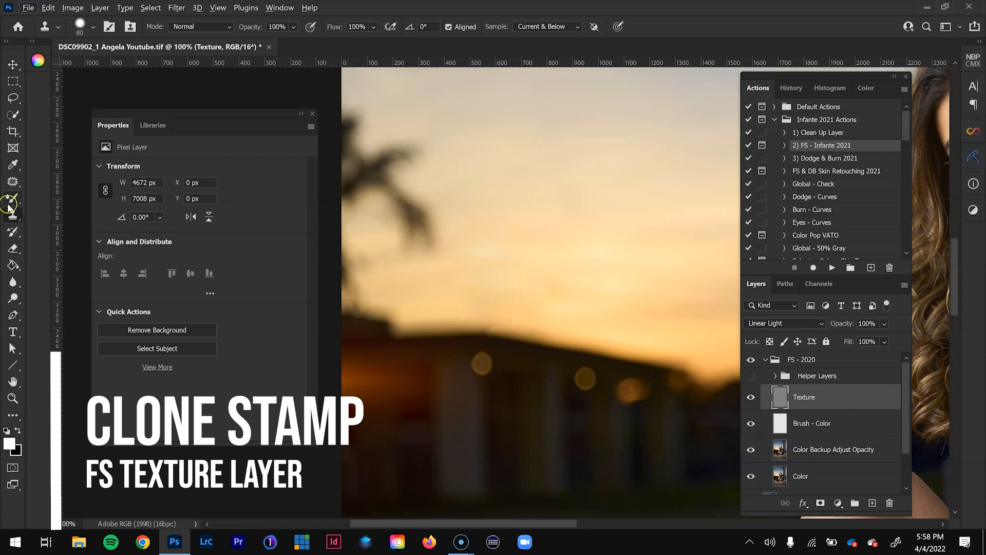
{"action": "left_click", "coordinate": [543, 324], "text": "alt"}
{"action": "left_click_drag", "start_coordinate": [518, 325], "coordinate": [510, 318]}
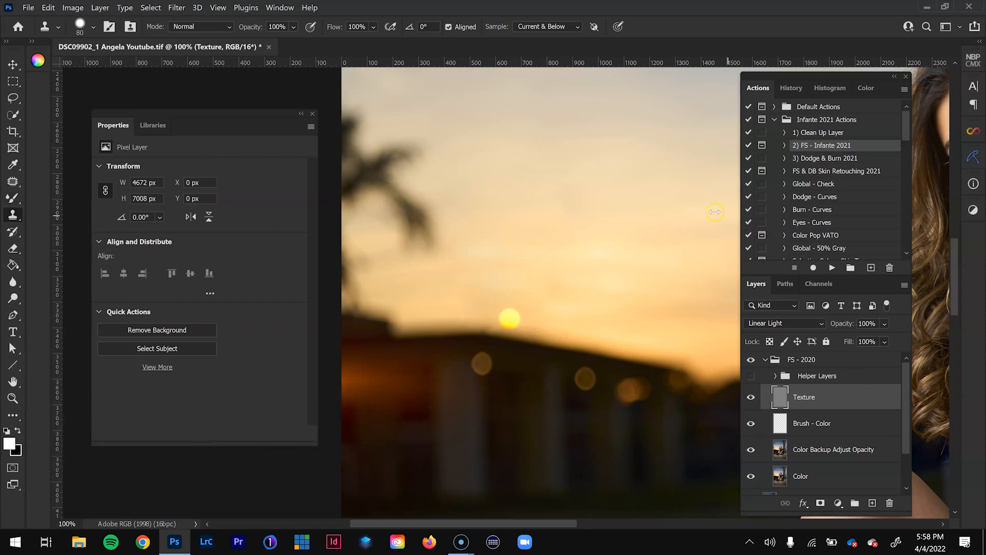
{"action": "left_click", "coordinate": [548, 27]}
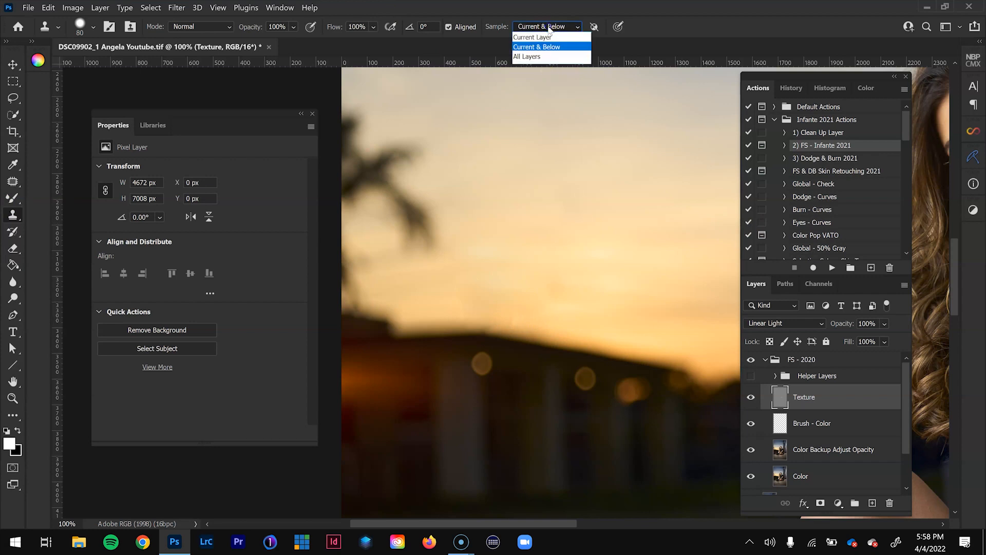
{"action": "left_click", "coordinate": [533, 37]}
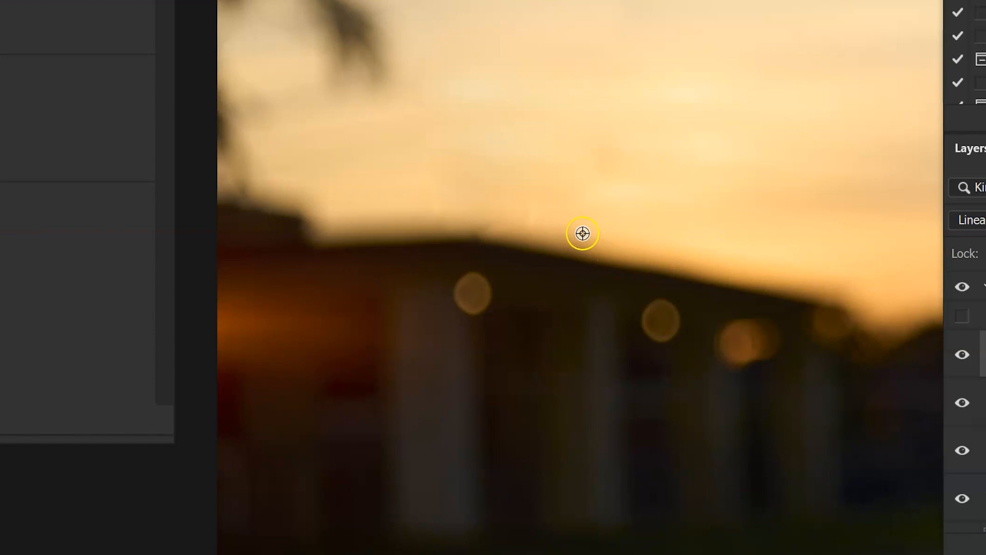
- Clone clean sky texture over the patch marks above the building's roofline on the Texture layer
{"action": "left_click", "coordinate": [575, 219], "text": "alt"}
{"action": "left_click", "coordinate": [532, 212]}
{"action": "left_click", "coordinate": [576, 219], "text": "alt"}
{"action": "left_click", "coordinate": [531, 212]}
{"action": "left_click", "coordinate": [396, 206], "text": "alt"}
{"action": "left_click", "coordinate": [430, 217]}
{"action": "left_click", "coordinate": [435, 208], "text": "alt"}
{"action": "left_click", "coordinate": [487, 210]}
{"action": "left_click", "coordinate": [539, 230], "text": "alt"}
{"action": "left_click", "coordinate": [488, 219]}
{"action": "left_click", "coordinate": [619, 216], "text": "alt"}
{"action": "left_click", "coordinate": [564, 207]}
{"action": "left_click", "coordinate": [465, 217]}
{"action": "left_click", "coordinate": [428, 225], "text": "alt"}
{"action": "left_click", "coordinate": [409, 226], "text": "alt"}
{"action": "left_click", "coordinate": [448, 224]}
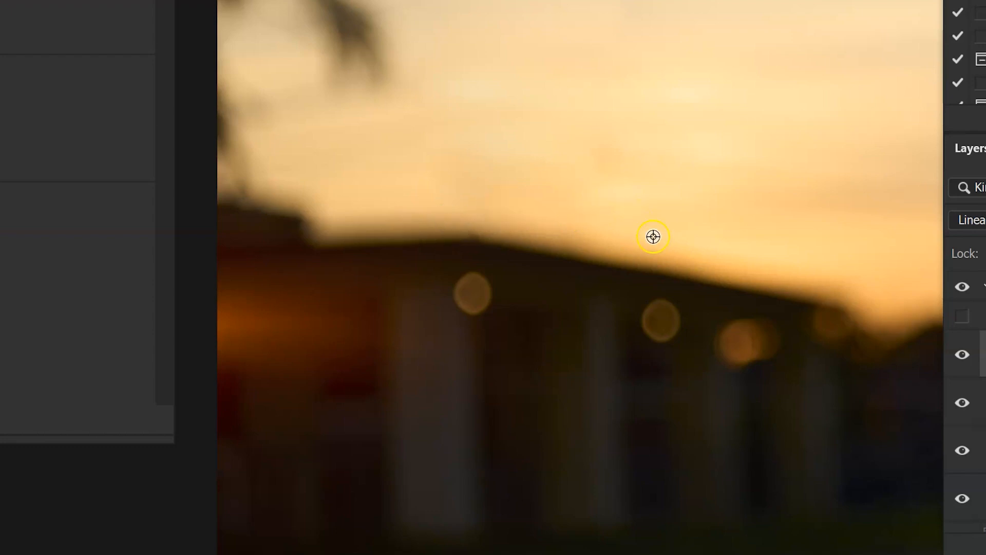
{"action": "left_click", "coordinate": [596, 246], "text": "alt"}
{"action": "left_click", "coordinate": [569, 232]}
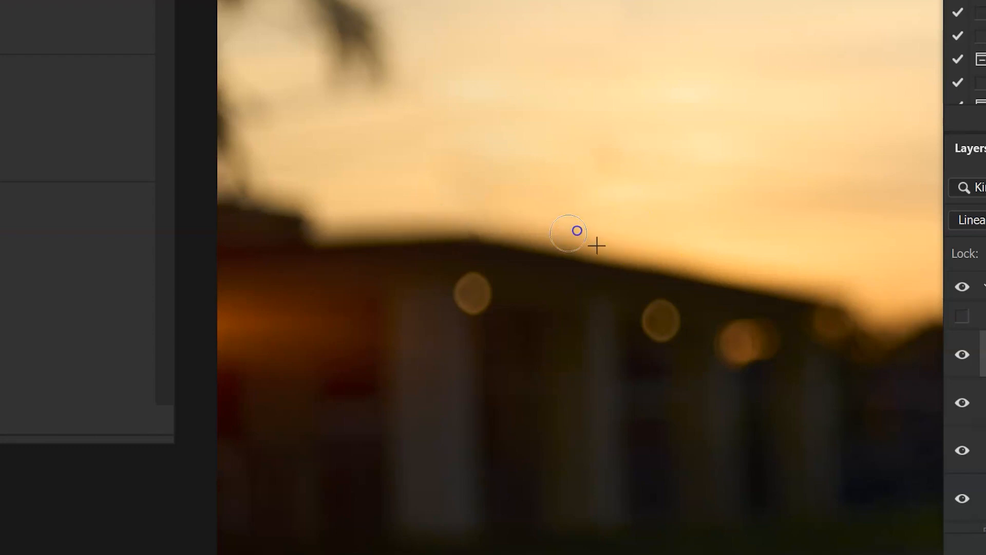
{"action": "key", "text": "ctrl+minus"}
{"action": "key", "text": "ctrl+minus"}
{"action": "key", "text": "ctrl+minus"}
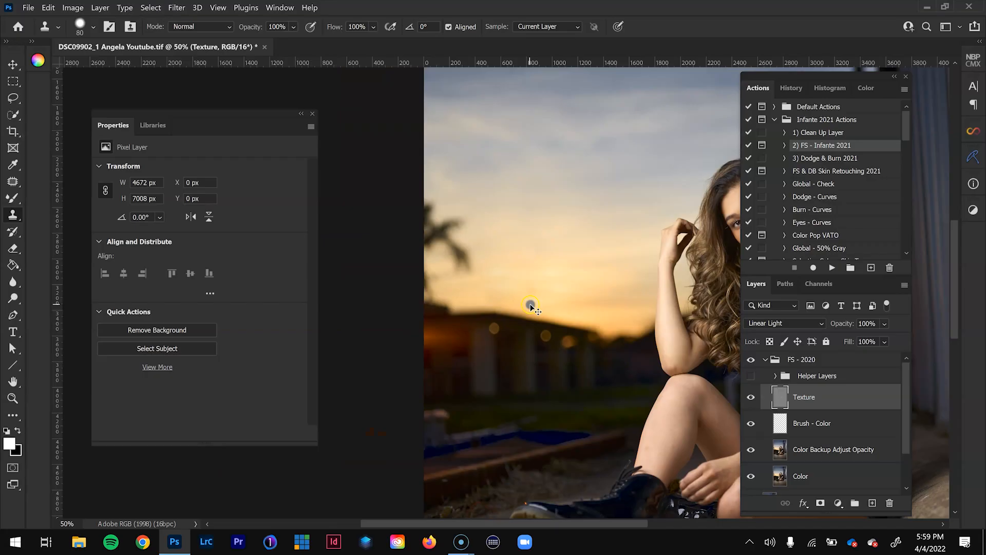
{"action": "key", "text": "super+Tab"}
{"action": "left_click", "coordinate": [248, 196]}
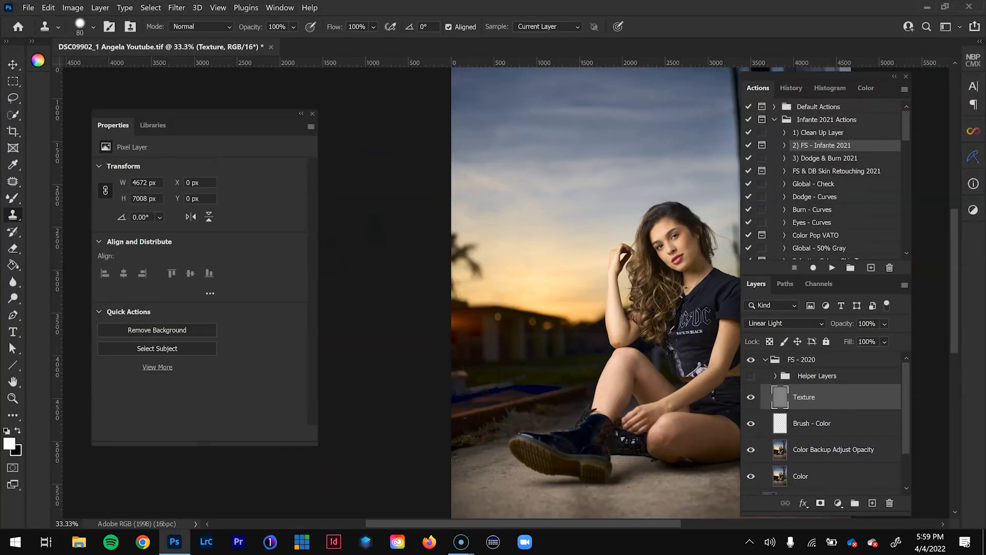
{"action": "key", "text": "super+d"}
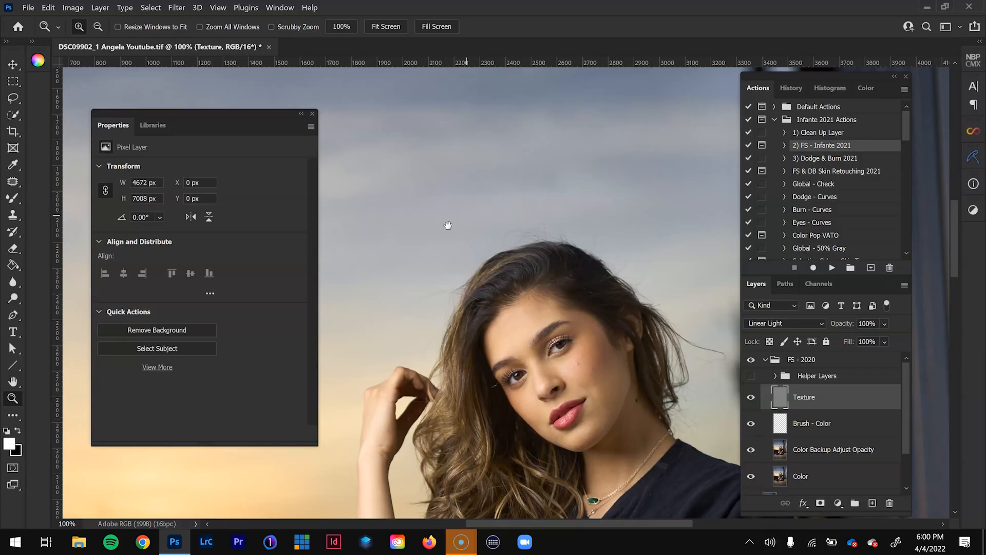
- Clone out the flyaway hairs in the sky along the left side of the model's head with a 50 px brush
{"action": "left_click_drag", "start_coordinate": [448, 225], "coordinate": [467, 194]}
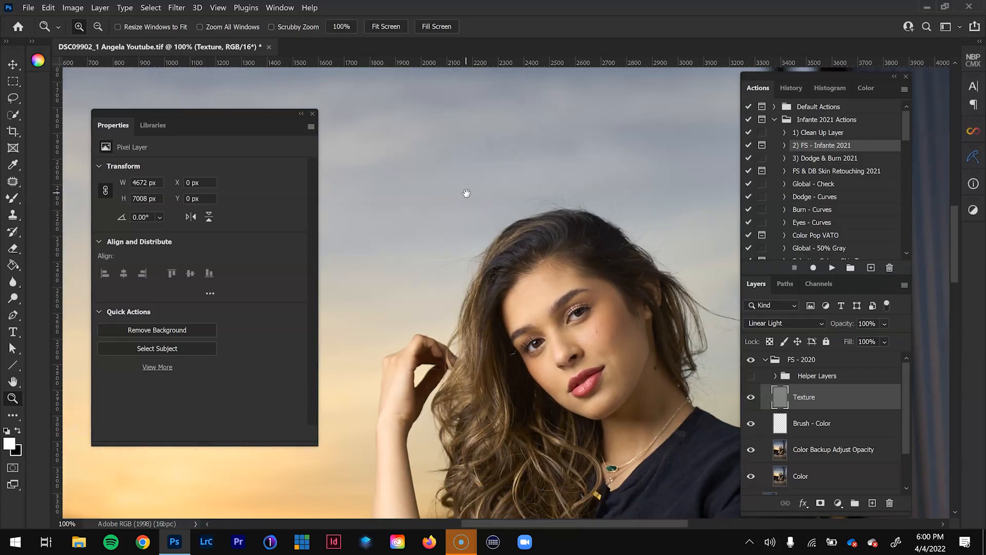
{"action": "left_click", "coordinate": [450, 220]}
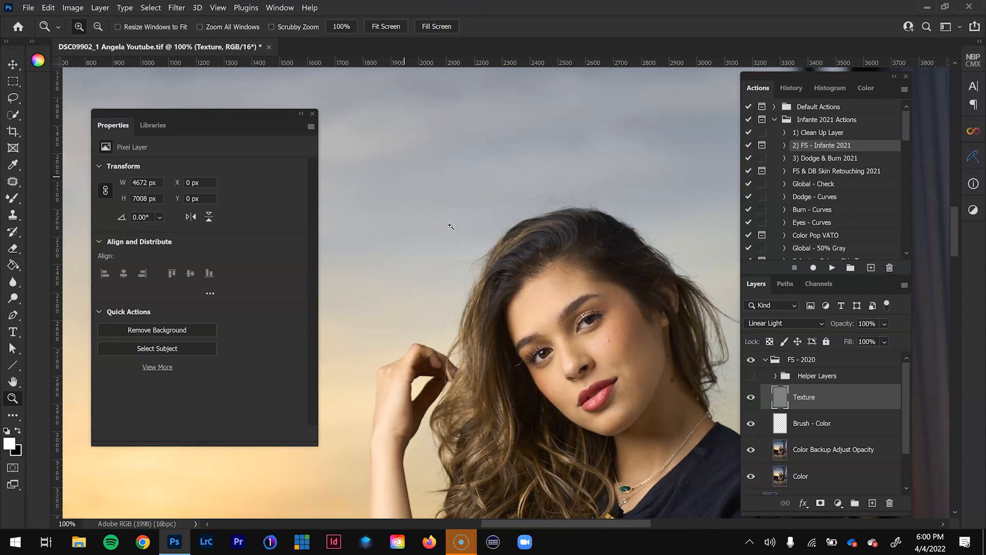
{"action": "key", "text": "s"}
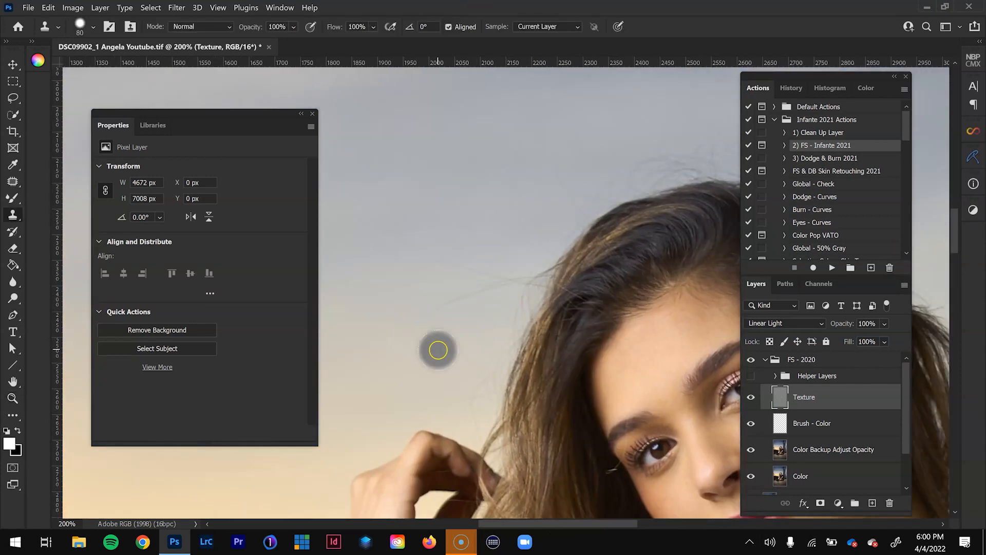
{"action": "key", "text": "bracketleft"}
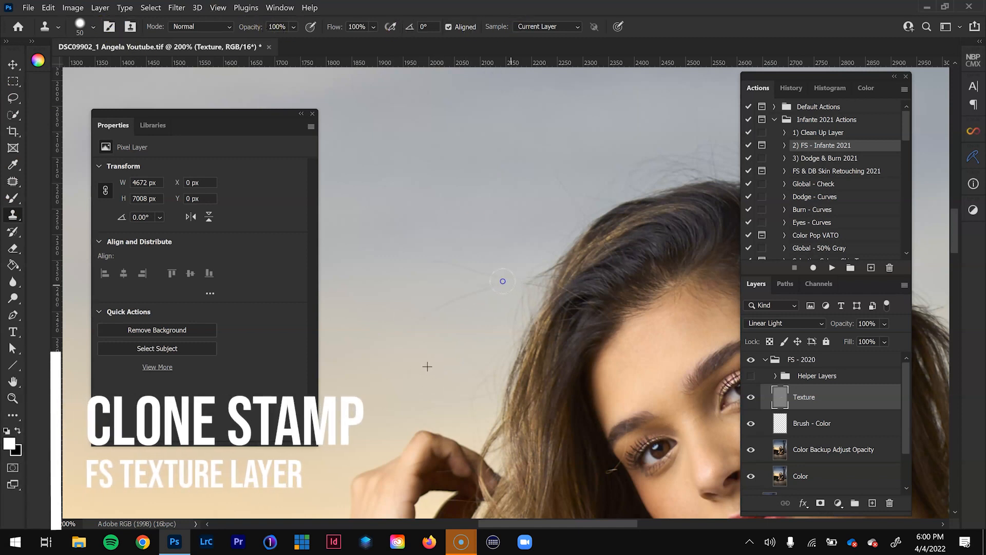
{"action": "left_click_drag", "start_coordinate": [446, 263], "coordinate": [435, 263]}
{"action": "left_click", "coordinate": [385, 399], "text": "alt"}
{"action": "left_click_drag", "start_coordinate": [402, 340], "coordinate": [485, 279]}
{"action": "left_click_drag", "start_coordinate": [514, 208], "coordinate": [443, 356]}
{"action": "left_click", "coordinate": [433, 377], "text": "alt"}
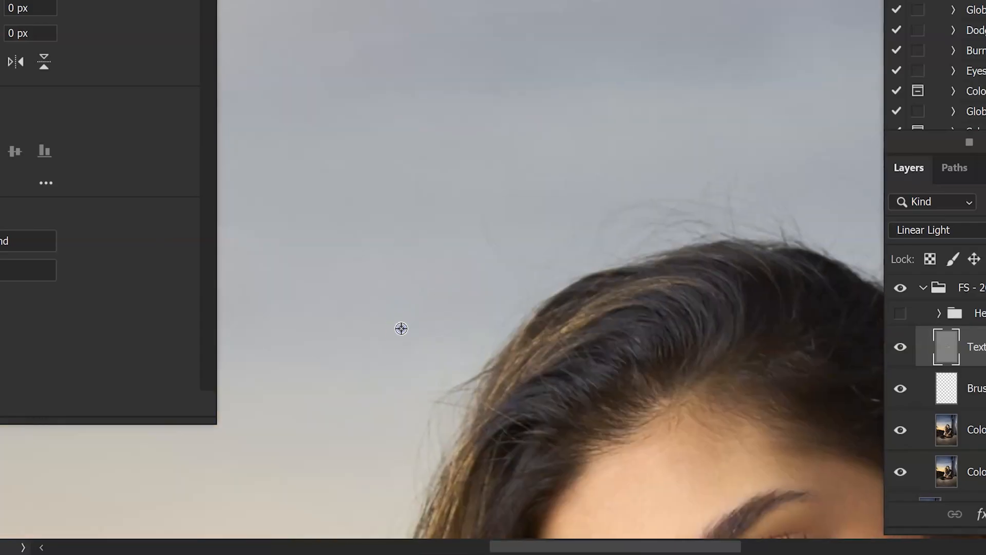
- Clone clean sky texture over the stray hairs above the crown of the model's head
{"action": "left_click", "coordinate": [506, 277]}
{"action": "mouse_move", "coordinate": [480, 216]}
{"action": "left_mouse_down"}
{"action": "mouse_move", "coordinate": [403, 257]}
{"action": "mouse_move", "coordinate": [315, 272]}
{"action": "left_mouse_up"}
{"action": "left_click", "coordinate": [346, 204], "text": "alt"}
{"action": "left_click_drag", "start_coordinate": [344, 306], "coordinate": [509, 263]}
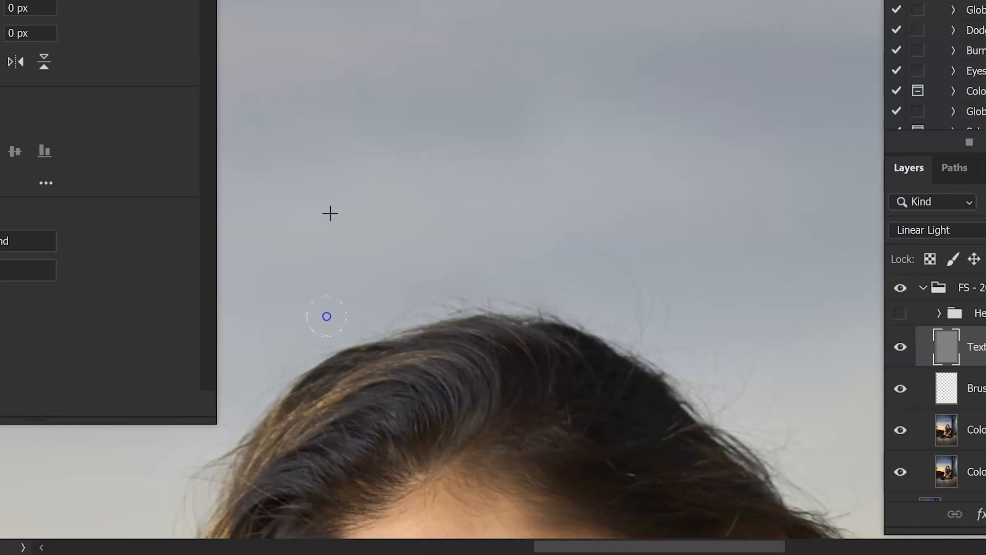
- Clone clean sky texture over the flyaway hairs around the right side of the model's crown and head on the Texture layer
{"action": "left_click", "coordinate": [760, 227], "text": "alt"}
{"action": "left_click_drag", "start_coordinate": [654, 337], "coordinate": [607, 250]}
{"action": "left_click_drag", "start_coordinate": [530, 240], "coordinate": [202, 107]}
{"action": "mouse_move", "coordinate": [545, 363]}
{"action": "left_mouse_down"}
{"action": "mouse_move", "coordinate": [555, 340]}
{"action": "mouse_move", "coordinate": [535, 355]}
{"action": "left_mouse_up"}
{"action": "left_click_drag", "start_coordinate": [459, 314], "coordinate": [457, 296]}
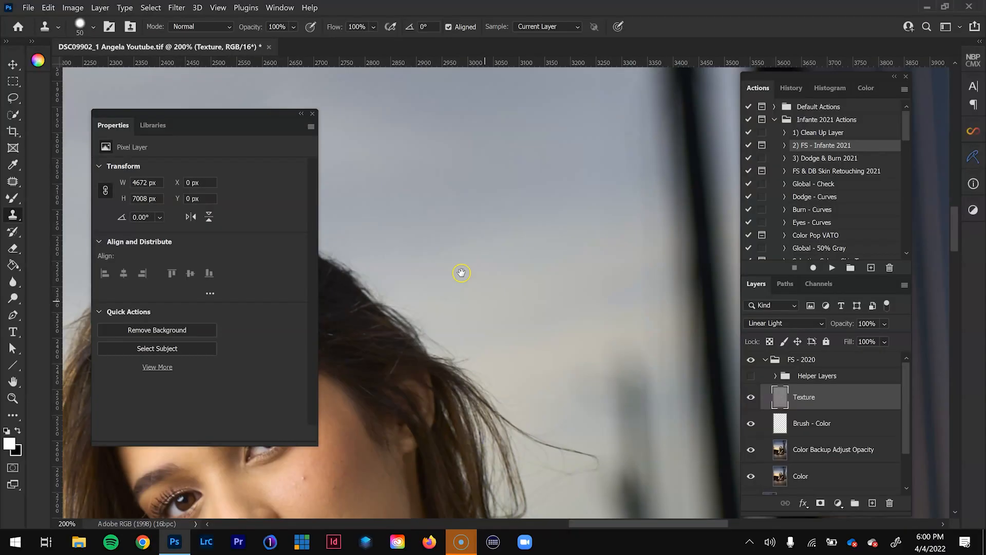
{"action": "scroll", "coordinate": [446, 148], "scroll_direction": "down", "scroll_amount": 10}
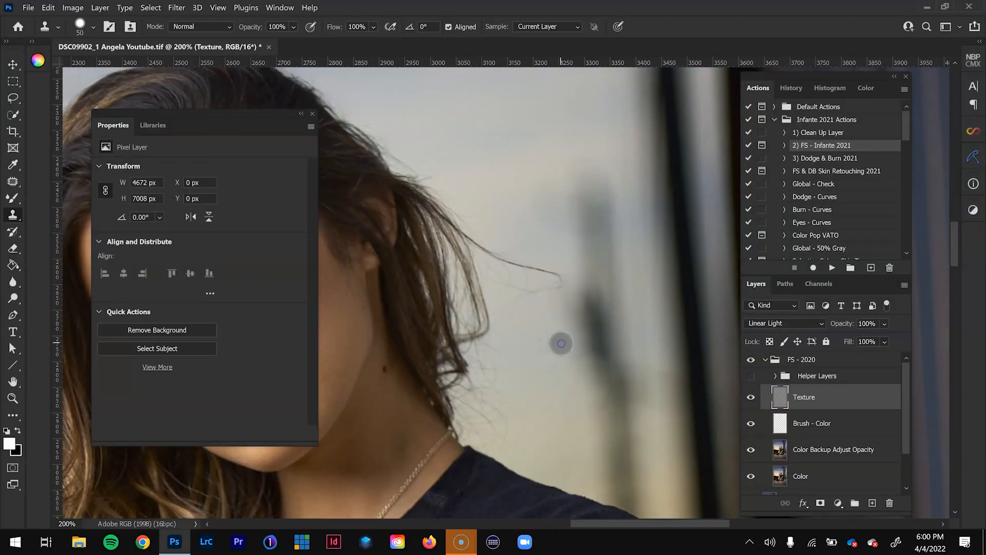
{"action": "left_click_drag", "start_coordinate": [561, 343], "coordinate": [729, 371]}
- Examine the blemishes on the model's cheek with the Texture layer displayed on its own
{"action": "key", "text": "ctrl+minus"}
{"action": "key", "text": "ctrl+minus"}
{"action": "key", "text": "ctrl+minus"}
{"action": "left_click_drag", "start_coordinate": [517, 440], "coordinate": [486, 409]}
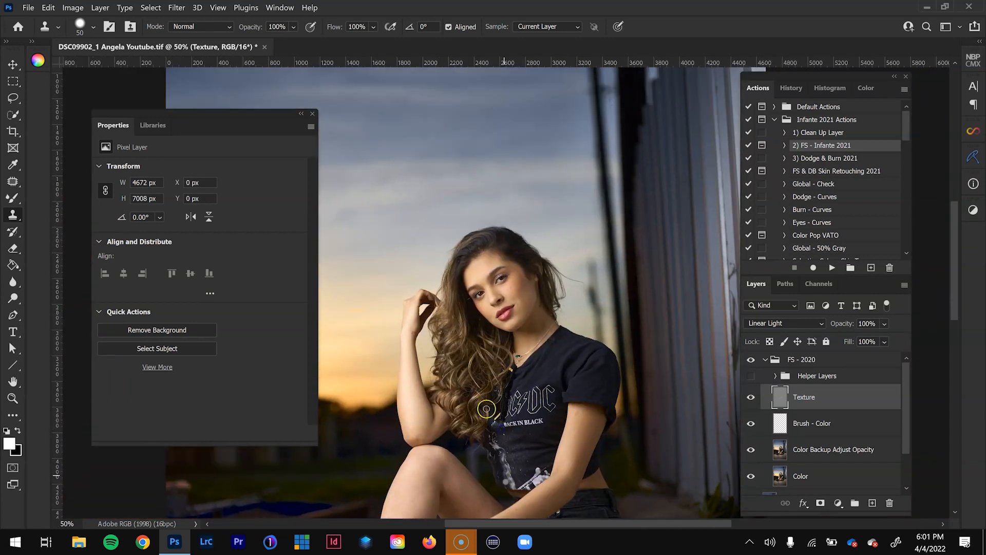
{"action": "key", "text": "z"}
{"action": "left_click_drag", "start_coordinate": [517, 293], "coordinate": [533, 313]}
{"action": "left_click", "coordinate": [529, 315]}
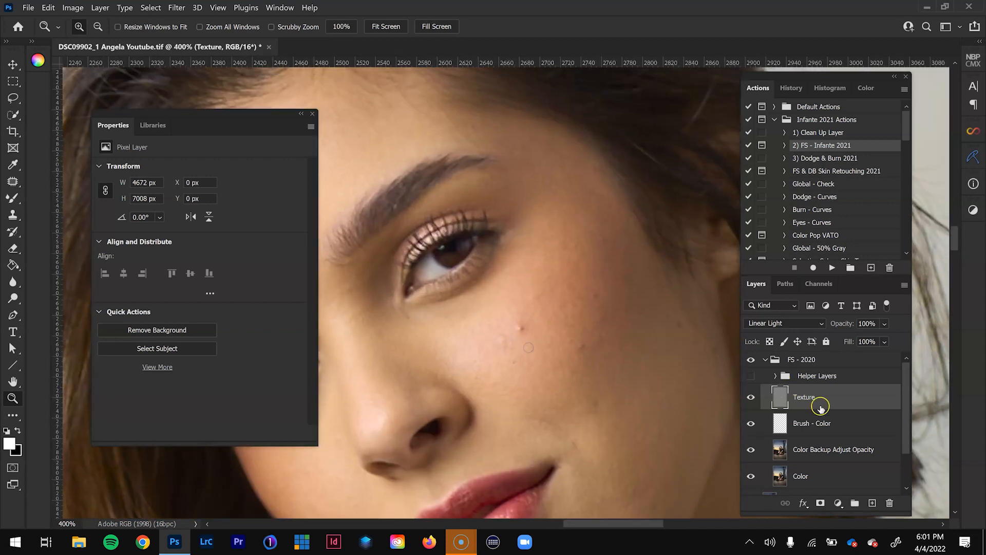
{"action": "left_click", "coordinate": [751, 395], "text": "alt"}
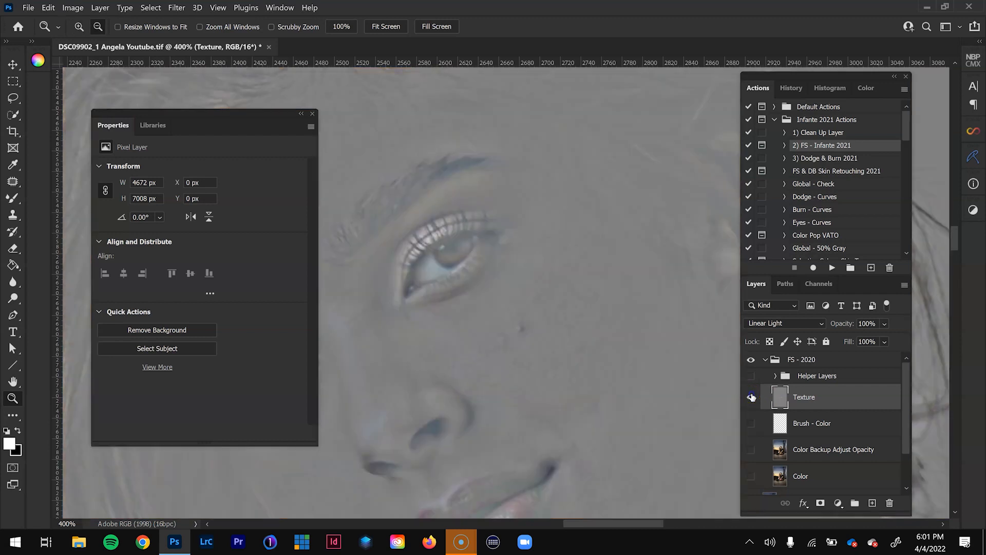
- Patch the blemishes on the cheek below the model's eye with the Patch tool on the Texture layer
{"action": "left_click", "coordinate": [13, 182]}
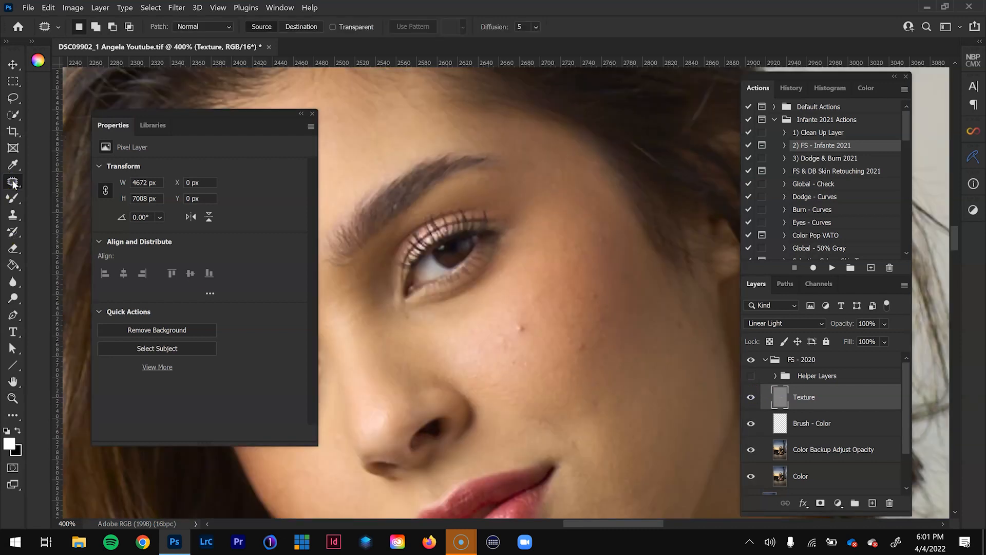
{"action": "mouse_move", "coordinate": [516, 332]}
{"action": "left_mouse_down"}
{"action": "mouse_move", "coordinate": [536, 320]}
{"action": "mouse_move", "coordinate": [522, 332]}
{"action": "mouse_move", "coordinate": [528, 291]}
{"action": "mouse_move", "coordinate": [431, 346]}
{"action": "mouse_move", "coordinate": [383, 356]}
{"action": "mouse_move", "coordinate": [401, 437]}
{"action": "mouse_move", "coordinate": [516, 510]}
{"action": "mouse_move", "coordinate": [515, 405]}
{"action": "left_mouse_up"}
{"action": "left_click_drag", "start_coordinate": [506, 290], "coordinate": [511, 293]}
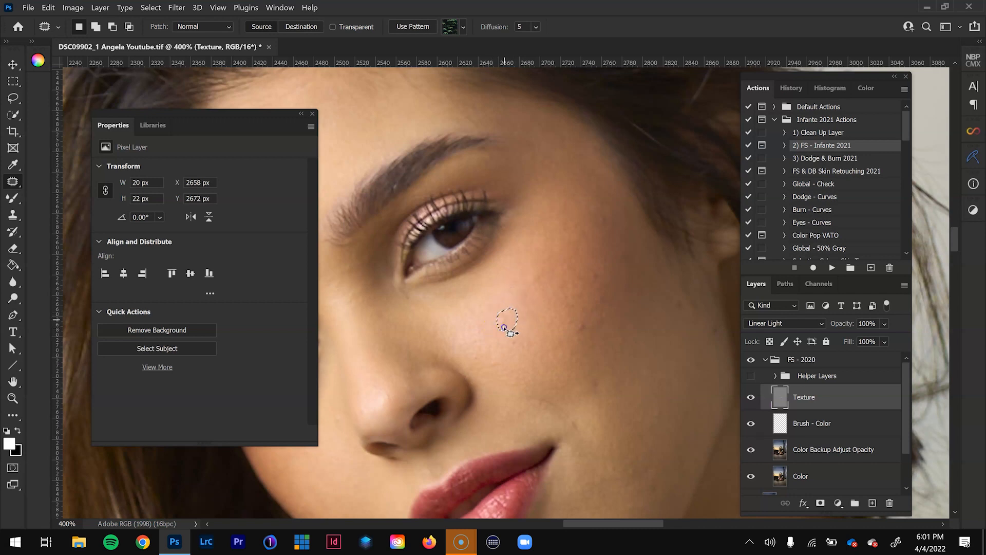
{"action": "left_click_drag", "start_coordinate": [586, 322], "coordinate": [574, 308]}
{"action": "left_click_drag", "start_coordinate": [574, 333], "coordinate": [571, 360]}
{"action": "left_click_drag", "start_coordinate": [507, 308], "coordinate": [506, 319]}
{"action": "key", "text": "ctrl+d"}
- Patch the small spots on the outer cheek beside the model's eye with clean skin texture
{"action": "mouse_move", "coordinate": [592, 263]}
{"action": "left_mouse_down"}
{"action": "mouse_move", "coordinate": [599, 285]}
{"action": "mouse_move", "coordinate": [600, 266]}
{"action": "left_mouse_up"}
{"action": "left_click_drag", "start_coordinate": [601, 282], "coordinate": [603, 345]}
{"action": "key", "text": "ctrl+d"}
{"action": "mouse_move", "coordinate": [652, 409]}
{"action": "left_mouse_down"}
{"action": "mouse_move", "coordinate": [650, 429]}
{"action": "mouse_move", "coordinate": [572, 276]}
{"action": "left_mouse_up"}
{"action": "key", "text": "ctrl+d"}
- Patch the remaining blemishes around the model's mouth, chin and jawline on the Texture layer
{"action": "left_click_drag", "start_coordinate": [572, 411], "coordinate": [532, 434]}
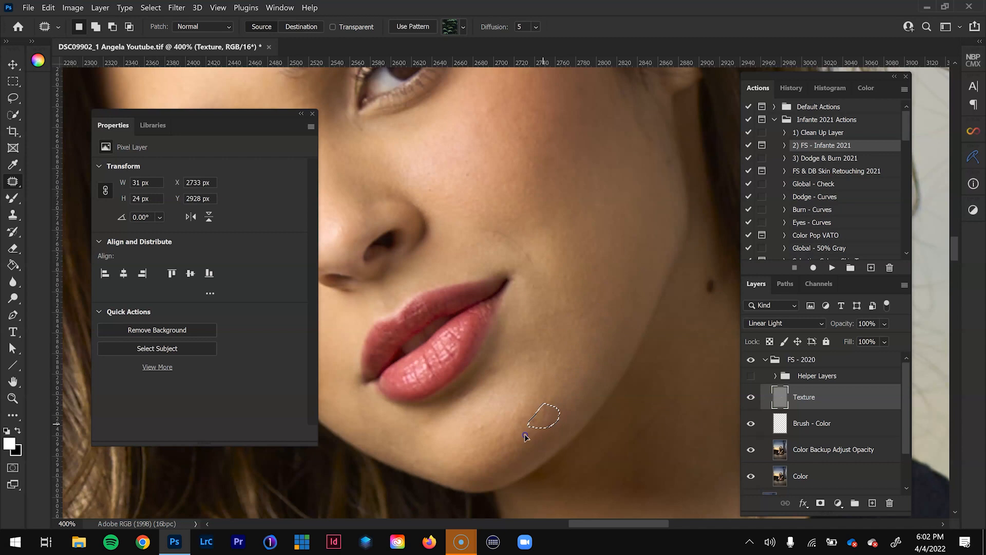
{"action": "key", "text": "ctrl+d"}
{"action": "left_click_drag", "start_coordinate": [339, 213], "coordinate": [515, 436]}
{"action": "left_click_drag", "start_coordinate": [406, 251], "coordinate": [416, 365]}
{"action": "left_click_drag", "start_coordinate": [533, 462], "coordinate": [449, 204]}
{"action": "left_click_drag", "start_coordinate": [451, 323], "coordinate": [449, 335]}
{"action": "key", "text": "ctrl+d"}
{"action": "left_click_drag", "start_coordinate": [573, 462], "coordinate": [410, 297]}
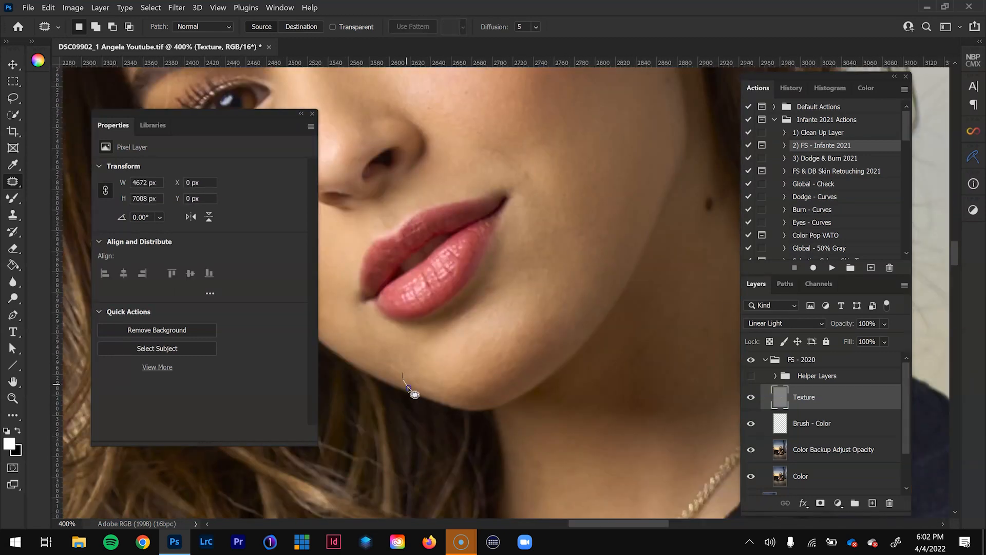
- Patch the spots and blemishes on the model's raised leg with clean skin texture
{"action": "scroll", "coordinate": [452, 205], "scroll_direction": "down", "scroll_amount": 4}
{"action": "scroll", "coordinate": [573, 405], "scroll_direction": "up", "scroll_amount": 3}
{"action": "left_click_drag", "start_coordinate": [380, 390], "coordinate": [708, 329]}
{"action": "left_click_drag", "start_coordinate": [485, 252], "coordinate": [491, 253]}
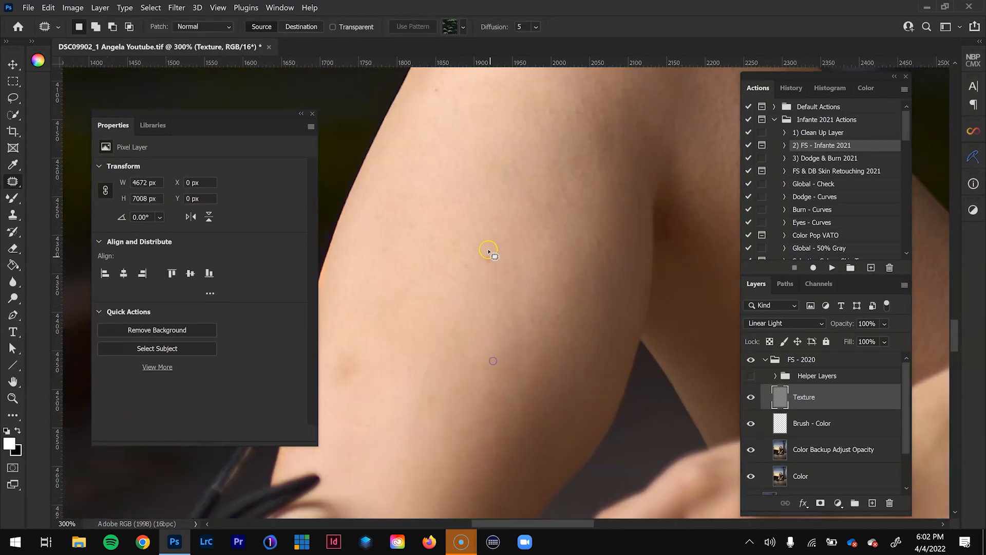
{"action": "key", "text": "ctrl+d"}
{"action": "left_click_drag", "start_coordinate": [719, 205], "coordinate": [523, 293]}
{"action": "left_click_drag", "start_coordinate": [575, 374], "coordinate": [624, 378]}
{"action": "left_click_drag", "start_coordinate": [606, 400], "coordinate": [550, 380]}
{"action": "key", "text": "ctrl+d"}
{"action": "left_click_drag", "start_coordinate": [634, 326], "coordinate": [674, 353]}
{"action": "left_click_drag", "start_coordinate": [655, 358], "coordinate": [610, 307]}
{"action": "key", "text": "ctrl+d"}
- Compare the patched skin on the model's face with and without the FS - 2020 group
{"action": "left_click", "coordinate": [438, 286], "text": "ctrl"}
{"action": "key", "text": "ctrl+minus"}
{"action": "key", "text": "ctrl+minus"}
{"action": "left_click_drag", "start_coordinate": [607, 225], "coordinate": [591, 411]}
{"action": "left_click", "coordinate": [562, 280], "text": "ctrl"}
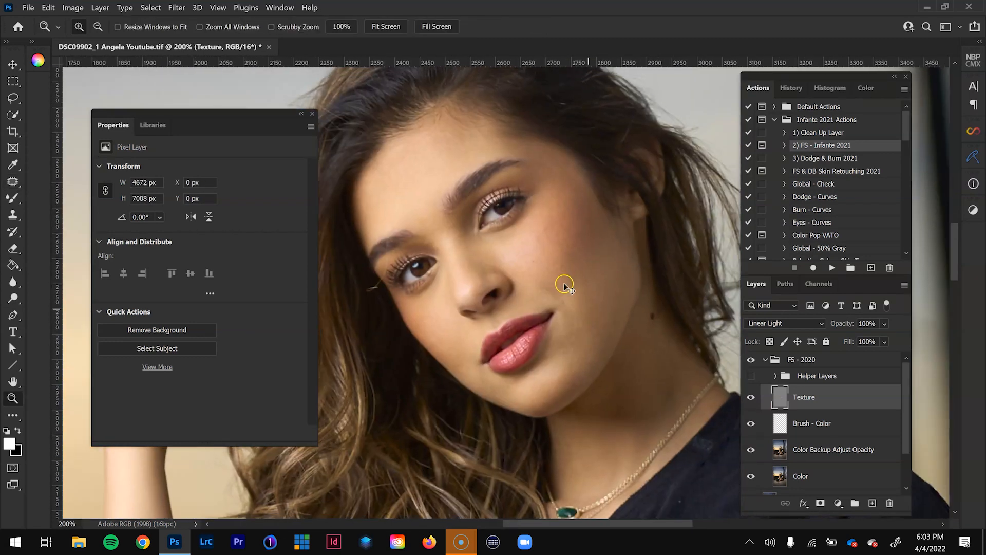
{"action": "key", "text": "ctrl+minus"}
{"action": "key", "text": "ctrl+minus"}
{"action": "key", "text": "ctrl+plus"}
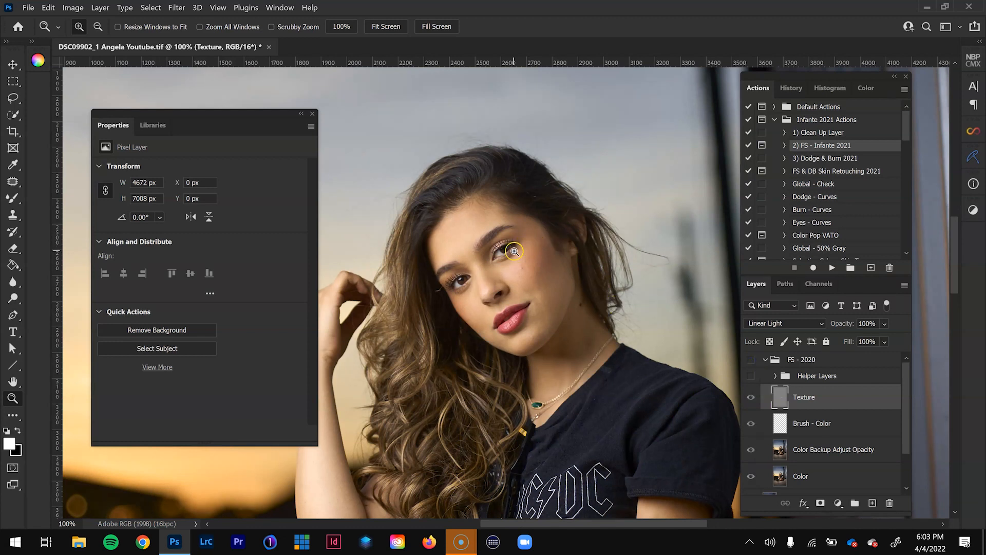
- Select the Color Backup Adjust Opacity layer, choose the Mixer Brush tool and make the FS - 2020 group visible
{"action": "left_click", "coordinate": [828, 452]}
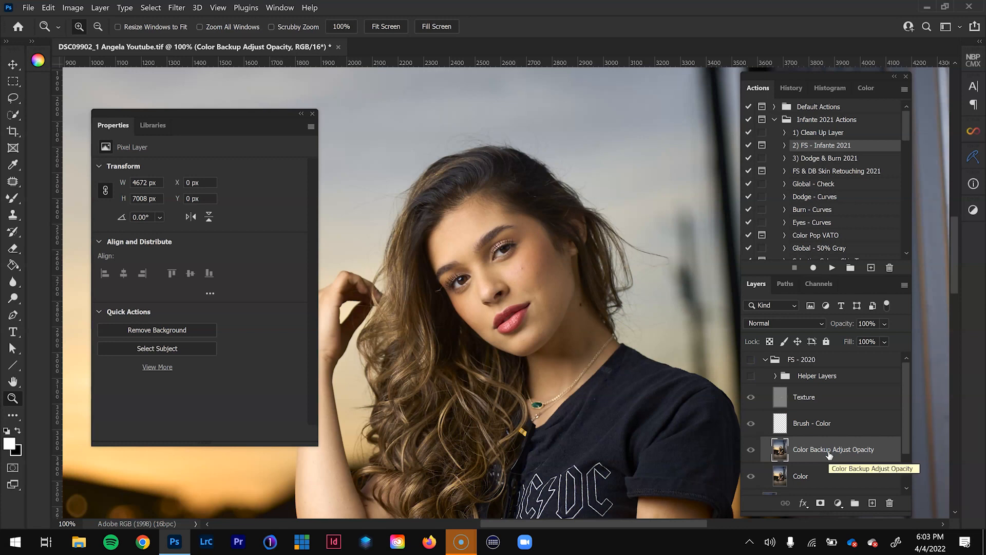
{"action": "left_click", "coordinate": [12, 199]}
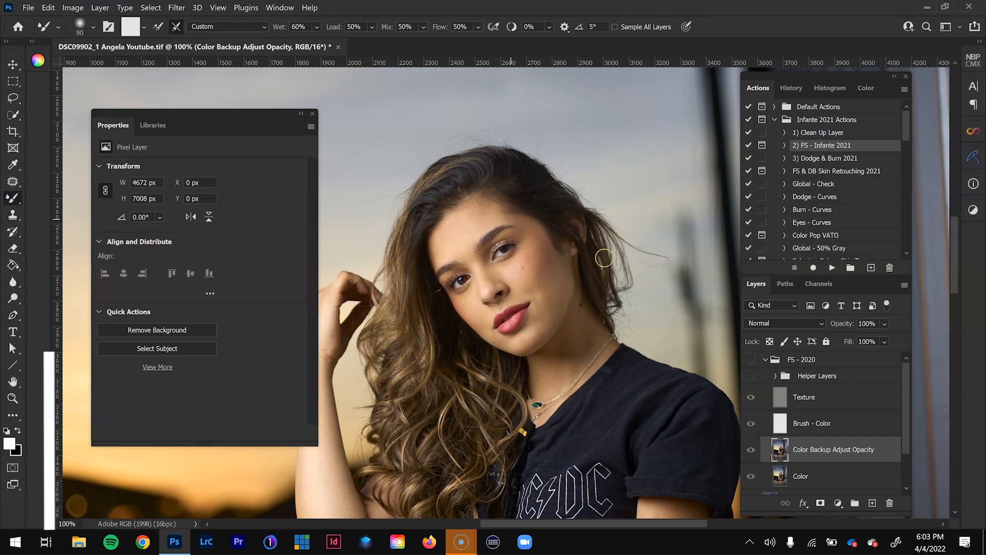
{"action": "left_click", "coordinate": [750, 359]}
- Show and expand the Helper Layers group and open the Contrast Helper 1 adjustment settings
{"action": "left_click", "coordinate": [798, 376]}
{"action": "left_click", "coordinate": [752, 377]}
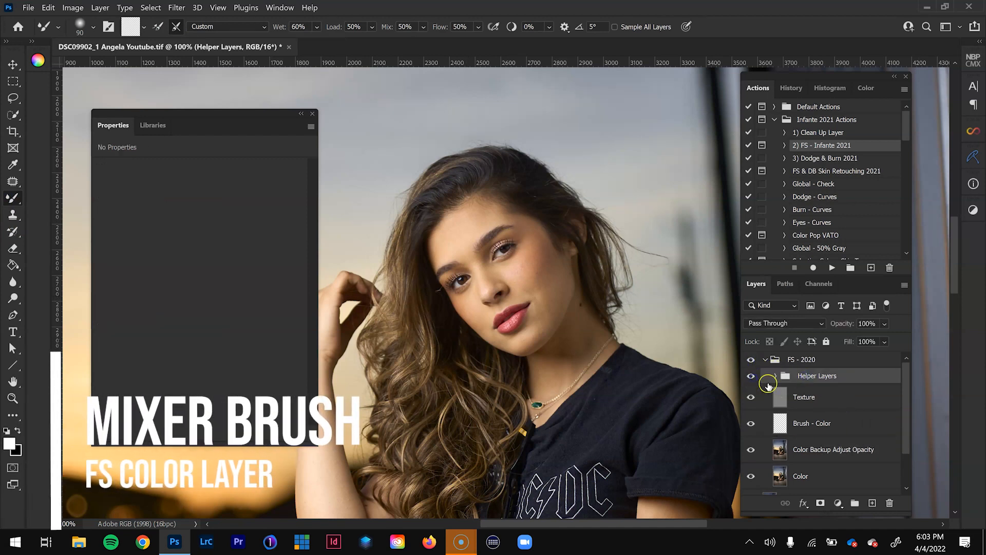
{"action": "left_click", "coordinate": [776, 376]}
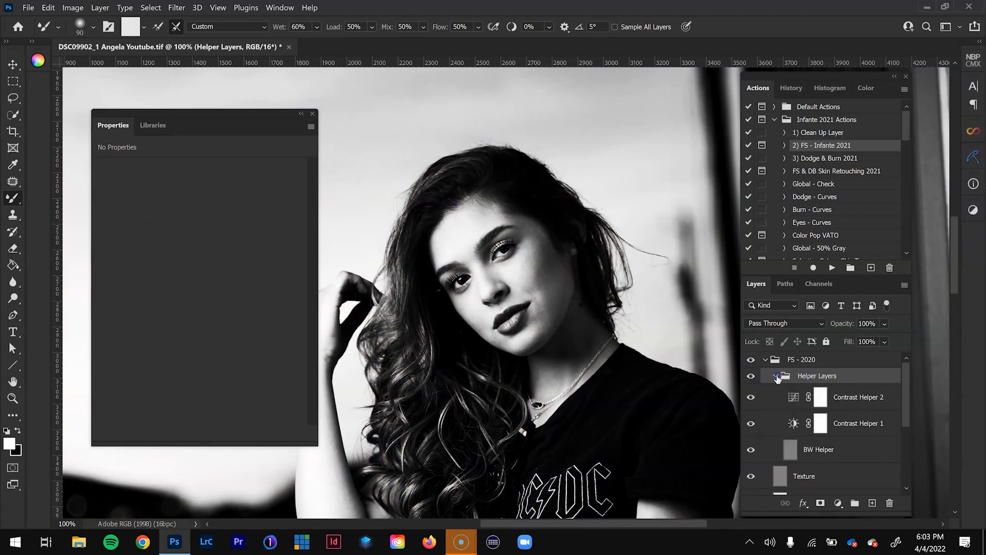
{"action": "left_click", "coordinate": [851, 424]}
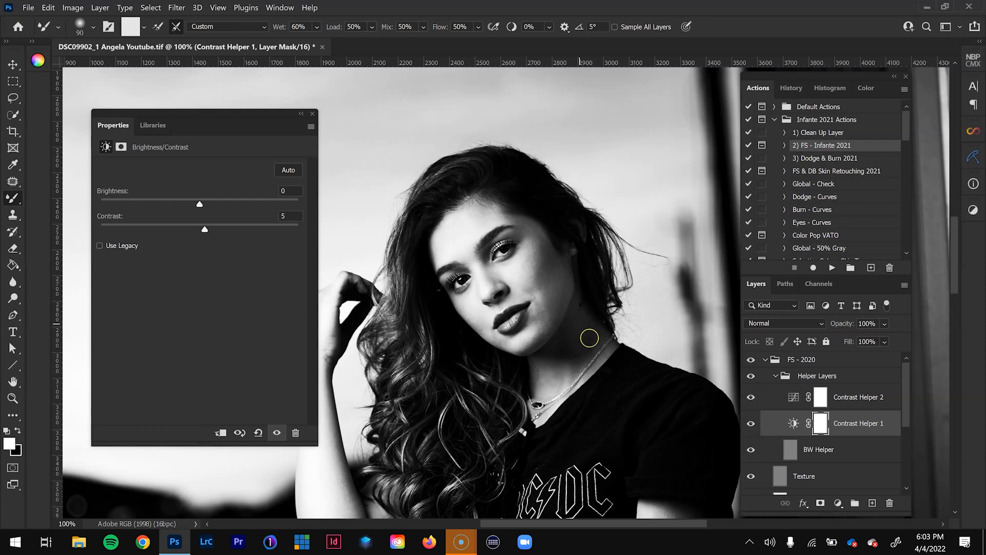
- Set the Contrast Helper 2 curves layer's blend mode to Multiply
{"action": "left_click", "coordinate": [795, 404]}
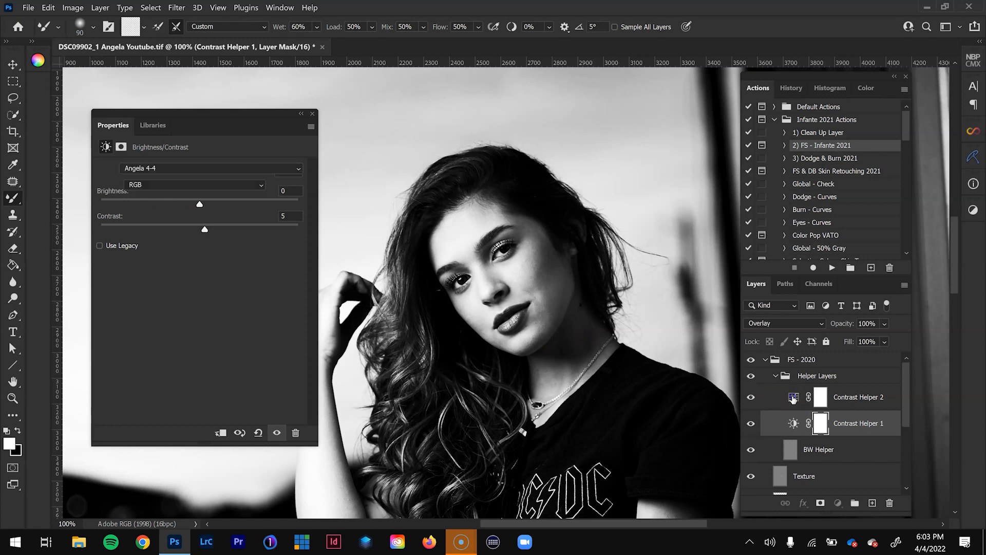
{"action": "left_click", "coordinate": [821, 323]}
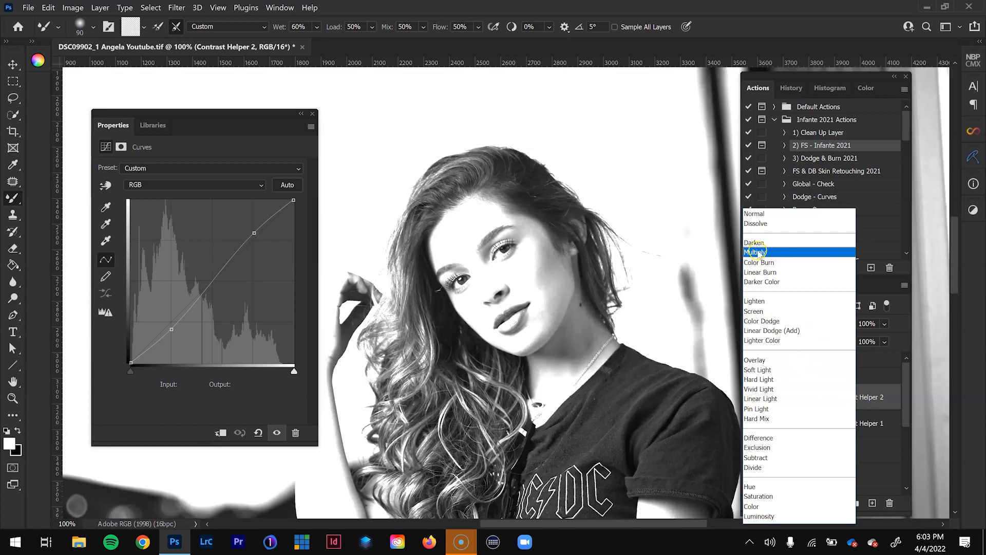
{"action": "left_click", "coordinate": [759, 252]}
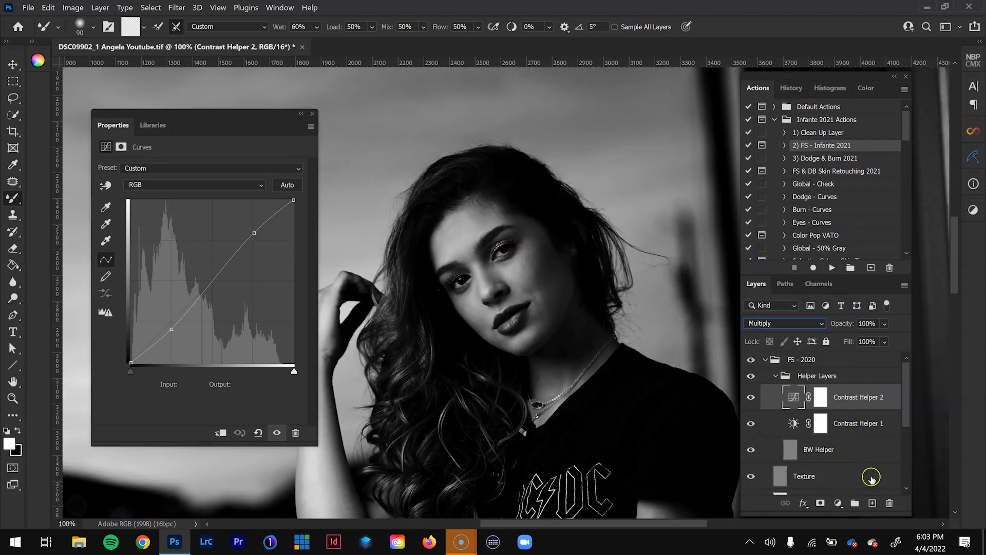
- Rearrange the panel heights to reveal the lower layers and select the Color Backup Adjust Opacity layer
{"action": "scroll", "coordinate": [872, 477], "scroll_direction": "down", "scroll_amount": 1}
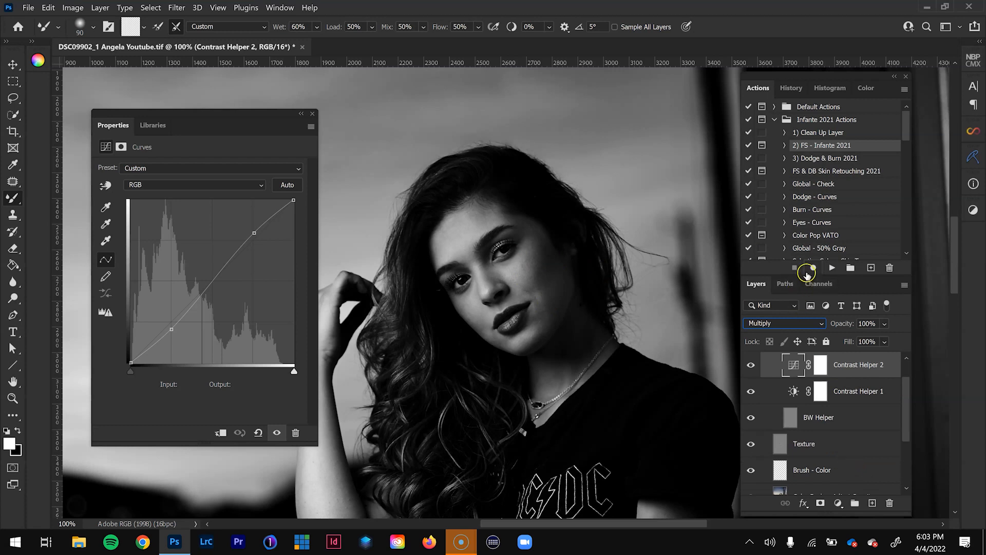
{"action": "left_click_drag", "start_coordinate": [806, 276], "coordinate": [802, 222]}
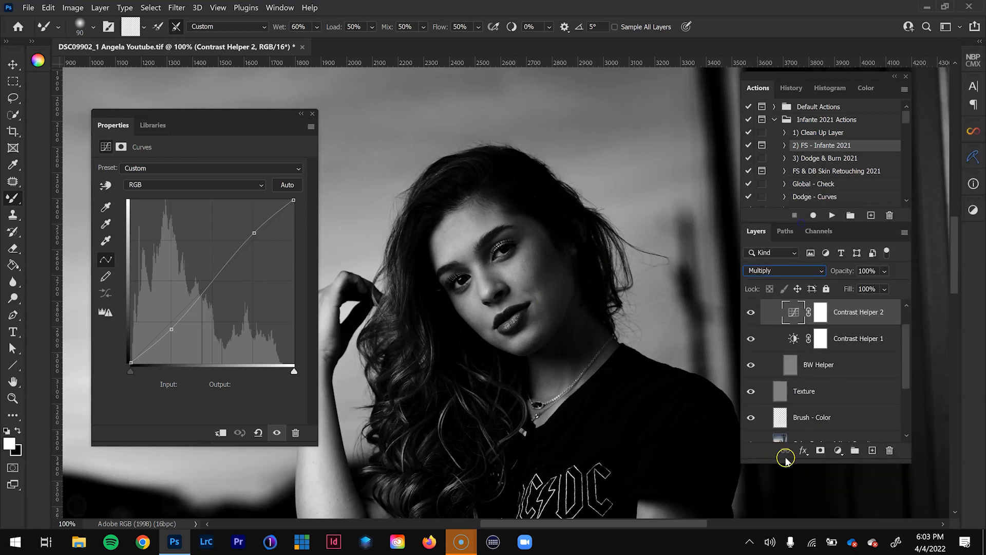
{"action": "left_click_drag", "start_coordinate": [785, 460], "coordinate": [786, 504]}
{"action": "left_click", "coordinate": [801, 443]}
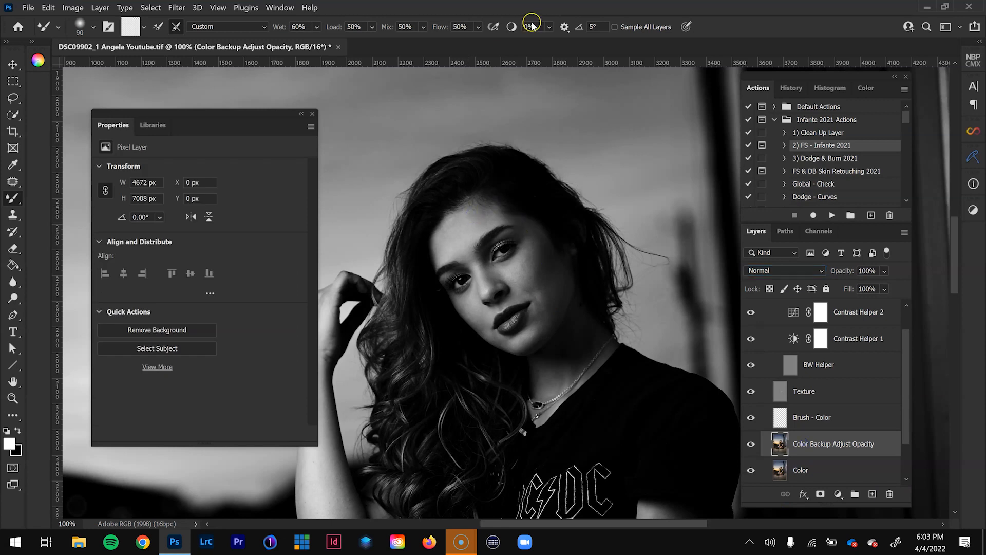
- Blend the uneven tones on the model's forehead with a slightly enlarged Mixer Brush
{"action": "key", "text": "z"}
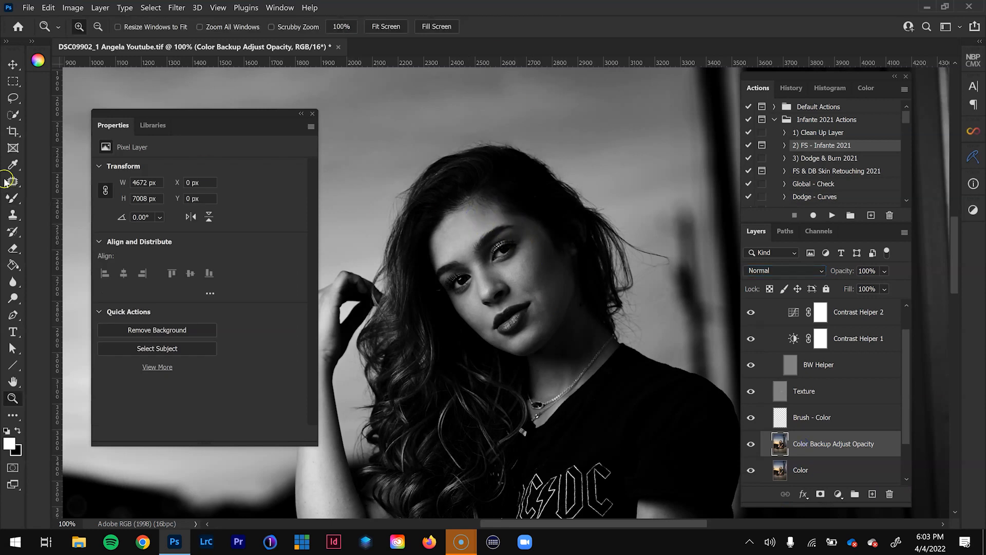
{"action": "left_click", "coordinate": [464, 229]}
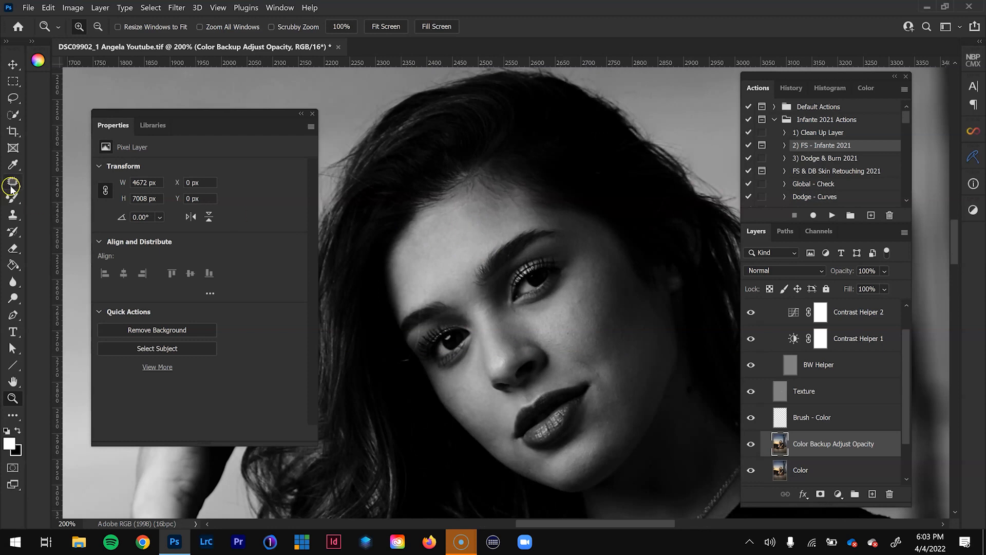
{"action": "left_click", "coordinate": [12, 201]}
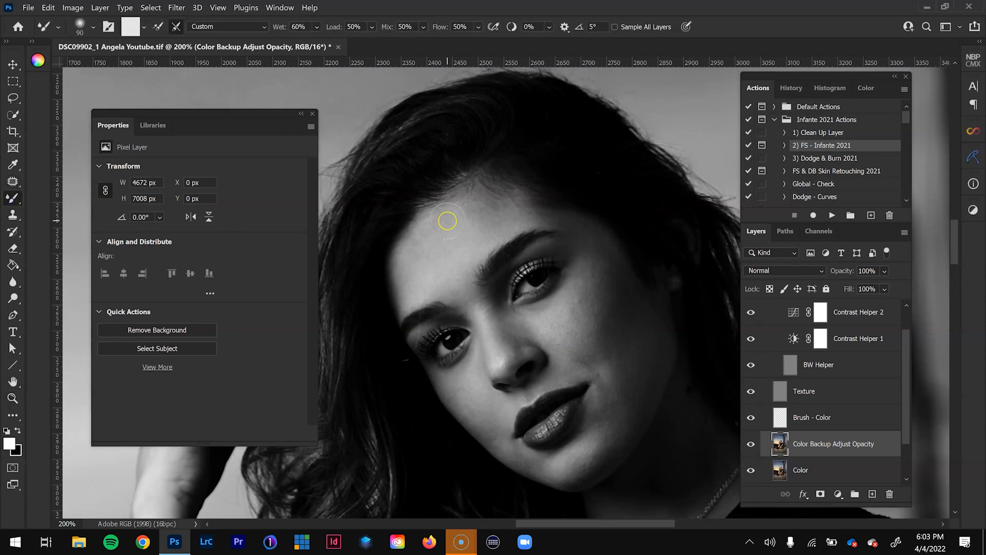
{"action": "key", "text": "bracketright"}
{"action": "left_click_drag", "start_coordinate": [484, 215], "coordinate": [488, 212]}
{"action": "left_click_drag", "start_coordinate": [458, 227], "coordinate": [491, 211]}
- Adjust the Mixer Brush size and smooth the tones on the cheek right of the model's nose
{"action": "key", "text": "bracketleft"}
{"action": "key", "text": "bracketleft"}
{"action": "key", "text": "bracketleft"}
{"action": "key", "text": "bracketright"}
{"action": "key", "text": "bracketright"}
{"action": "key", "text": "bracketright"}
{"action": "key", "text": "bracketright"}
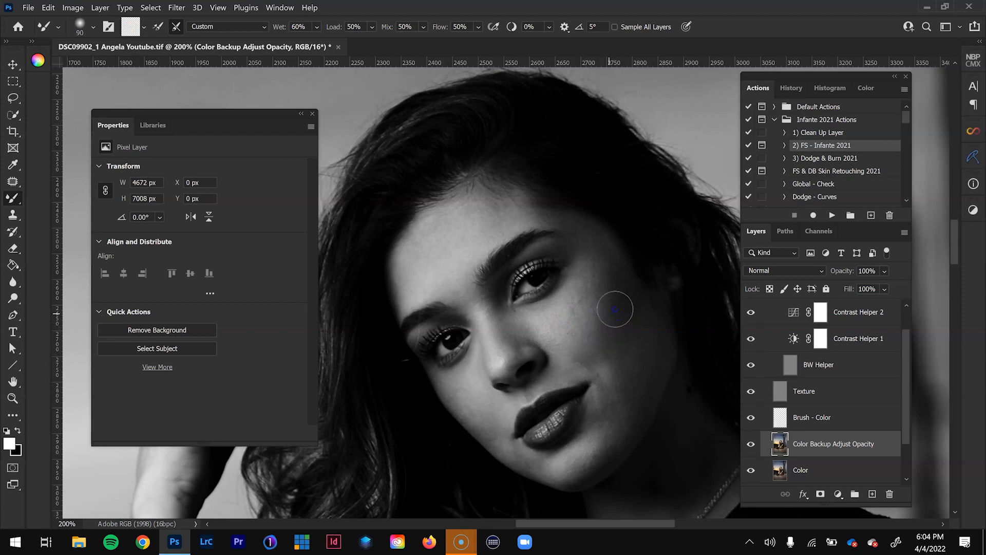
{"action": "mouse_move", "coordinate": [609, 349]}
{"action": "left_mouse_down"}
{"action": "mouse_move", "coordinate": [629, 303]}
{"action": "mouse_move", "coordinate": [603, 279]}
{"action": "mouse_move", "coordinate": [611, 266]}
{"action": "left_mouse_up"}
{"action": "left_click_drag", "start_coordinate": [612, 267], "coordinate": [611, 291]}
- Smooth the tones on the cheek left of the nose and along the chin with a 50 px Mixer Brush
{"action": "left_click", "coordinate": [469, 406]}
{"action": "key", "text": "bracketleft"}
{"action": "key", "text": "bracketleft"}
{"action": "key", "text": "bracketleft"}
{"action": "left_click_drag", "start_coordinate": [468, 354], "coordinate": [472, 371]}
{"action": "mouse_move", "coordinate": [491, 439]}
{"action": "left_mouse_down"}
{"action": "mouse_move", "coordinate": [523, 444]}
{"action": "mouse_move", "coordinate": [513, 454]}
{"action": "left_mouse_up"}
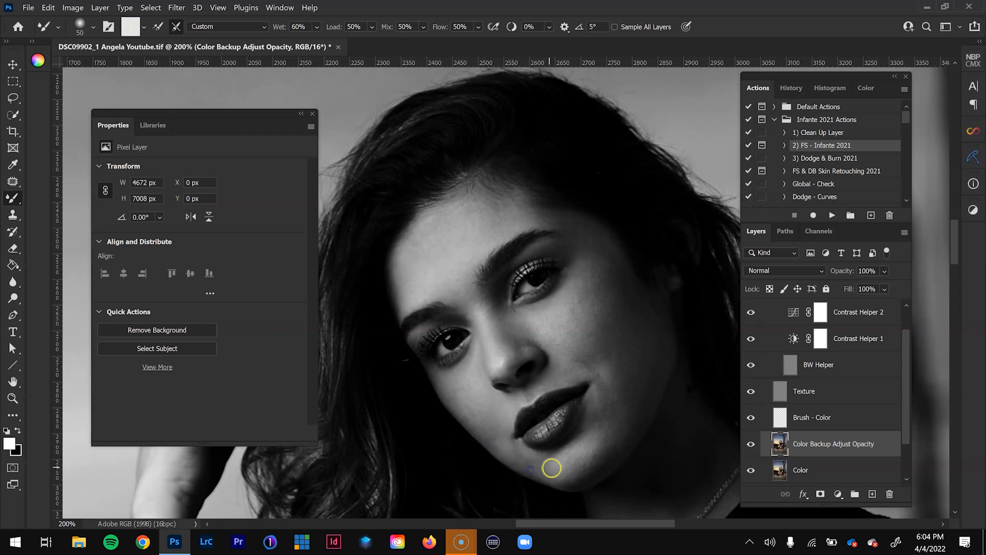
{"action": "left_click_drag", "start_coordinate": [590, 442], "coordinate": [586, 462]}
- Blend the skin tones from the jaw up through the cheek to the forehead, enlarging the Mixer Brush up to 100 px
{"action": "key", "text": "bracketright"}
{"action": "key", "text": "bracketright"}
{"action": "left_click_drag", "start_coordinate": [587, 461], "coordinate": [605, 417]}
{"action": "mouse_move", "coordinate": [605, 380]}
{"action": "left_mouse_down"}
{"action": "mouse_move", "coordinate": [628, 392]}
{"action": "mouse_move", "coordinate": [615, 413]}
{"action": "mouse_move", "coordinate": [633, 360]}
{"action": "mouse_move", "coordinate": [646, 359]}
{"action": "mouse_move", "coordinate": [596, 341]}
{"action": "mouse_move", "coordinate": [616, 319]}
{"action": "mouse_move", "coordinate": [631, 323]}
{"action": "left_mouse_up"}
{"action": "key", "text": "bracketright"}
{"action": "key", "text": "bracketright"}
{"action": "mouse_move", "coordinate": [611, 277]}
{"action": "left_mouse_down"}
{"action": "mouse_move", "coordinate": [582, 301]}
{"action": "mouse_move", "coordinate": [626, 260]}
{"action": "mouse_move", "coordinate": [613, 284]}
{"action": "mouse_move", "coordinate": [593, 288]}
{"action": "mouse_move", "coordinate": [599, 266]}
{"action": "mouse_move", "coordinate": [533, 216]}
{"action": "mouse_move", "coordinate": [552, 220]}
{"action": "mouse_move", "coordinate": [517, 201]}
{"action": "left_mouse_up"}
{"action": "key", "text": "bracketleft"}
{"action": "key", "text": "bracketleft"}
{"action": "key", "text": "bracketleft"}
{"action": "key", "text": "bracketright"}
{"action": "key", "text": "bracketright"}
{"action": "key", "text": "bracketright"}
{"action": "key", "text": "bracketright"}
- Toggle the Color Backup Adjust Opacity layer to compare the skin blending in the black-and-white helper view
{"action": "key", "text": "ctrl+minus"}
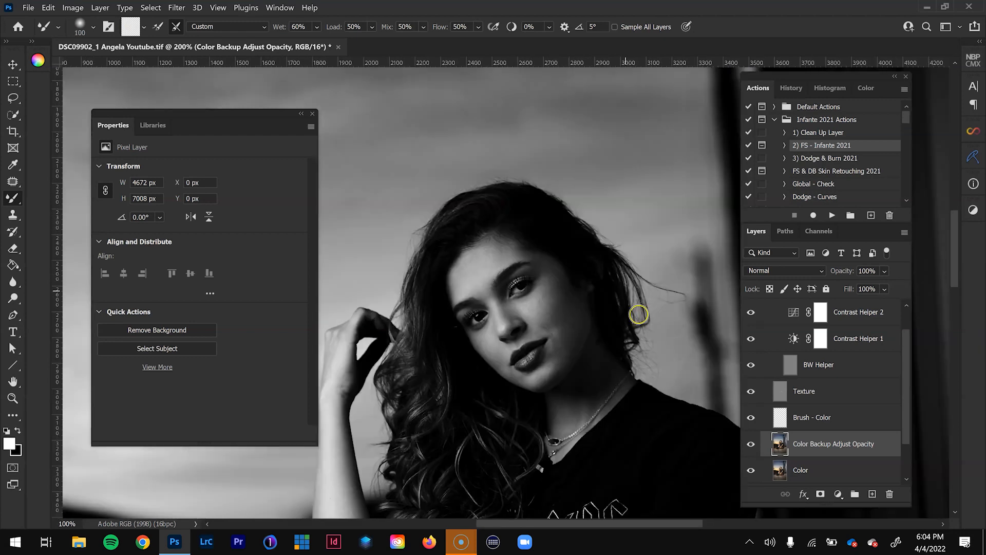
{"action": "left_click_drag", "start_coordinate": [538, 432], "coordinate": [506, 405]}
{"action": "left_click", "coordinate": [751, 444]}
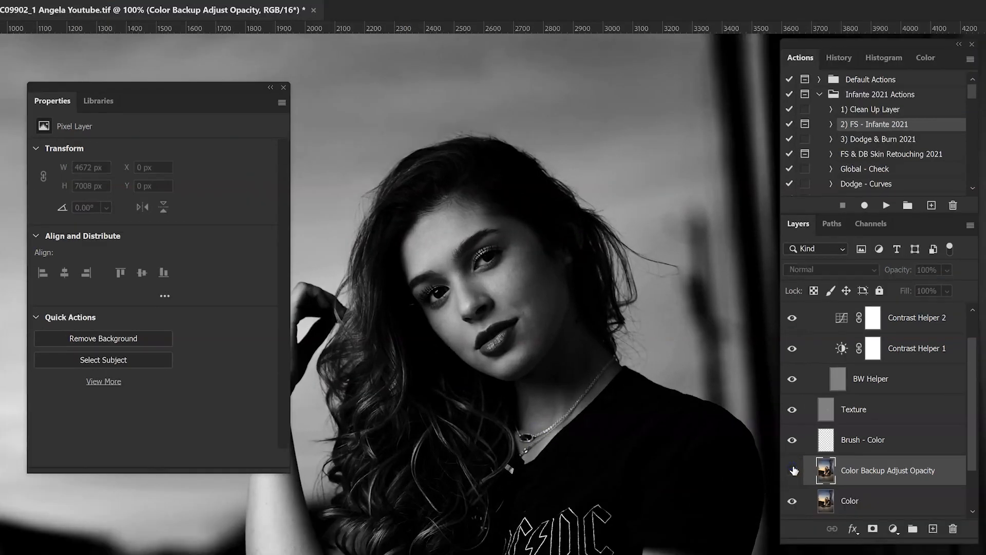
{"action": "left_click", "coordinate": [792, 470]}
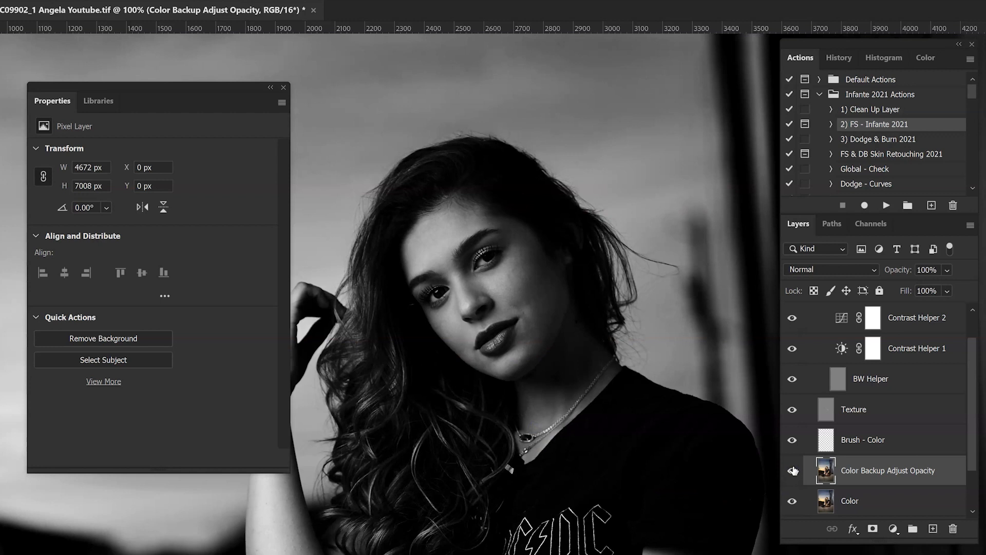
- Hide the Helper Layers group and toggle the Color Backup Adjust Opacity layer to compare the skin blending in full color
{"action": "scroll", "coordinate": [785, 389], "scroll_direction": "up", "scroll_amount": 1}
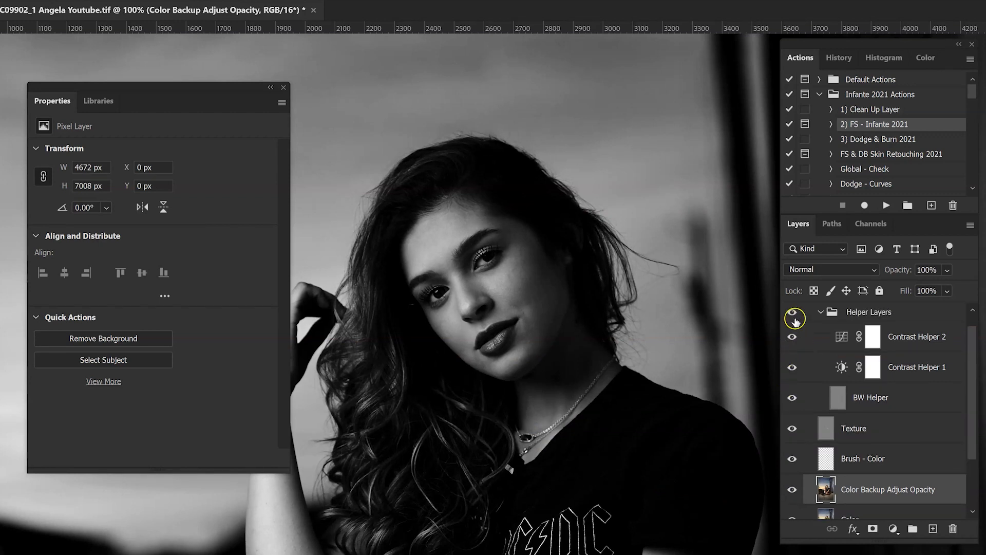
{"action": "left_click", "coordinate": [793, 312]}
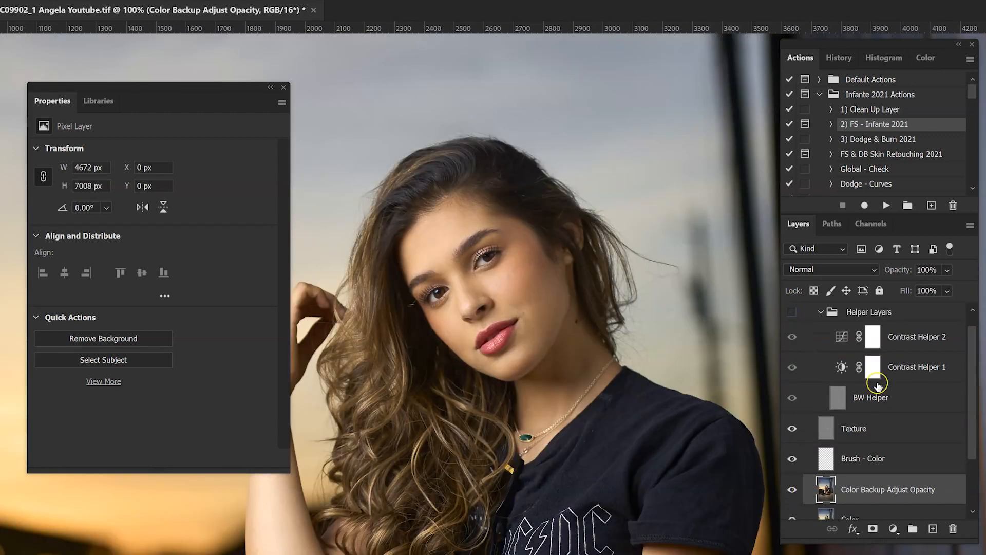
{"action": "left_click", "coordinate": [793, 493]}
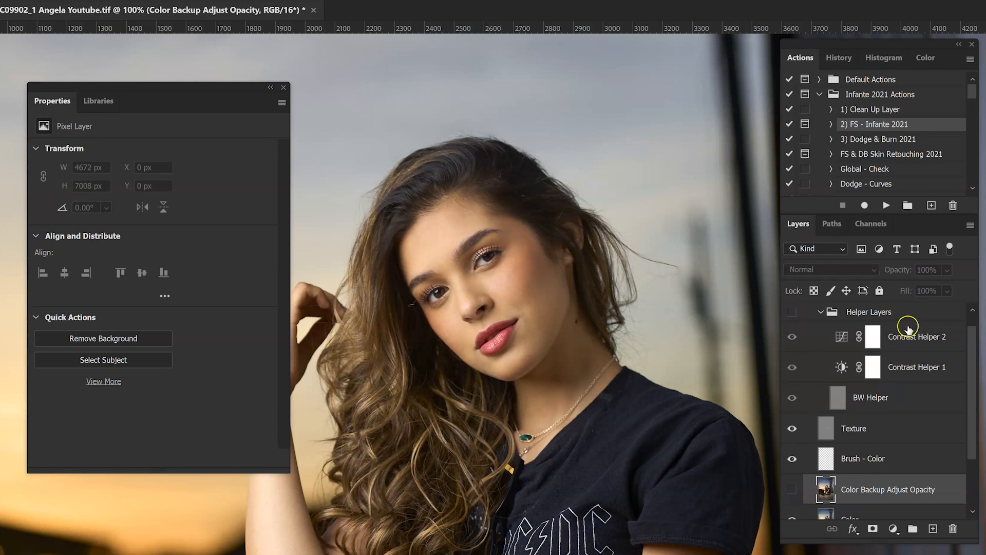
{"action": "left_click", "coordinate": [792, 489]}
{"action": "left_click", "coordinate": [752, 462]}
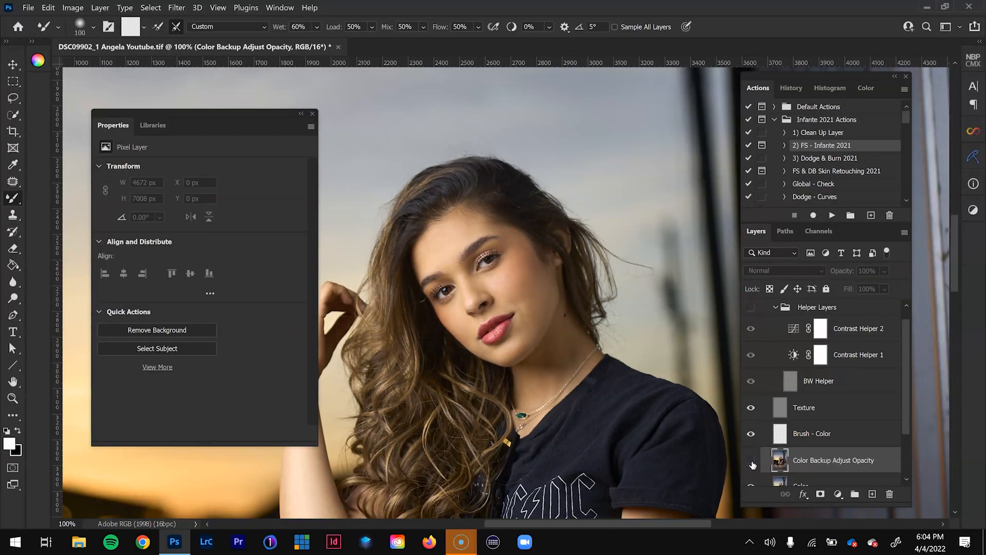
{"action": "left_click", "coordinate": [752, 462]}
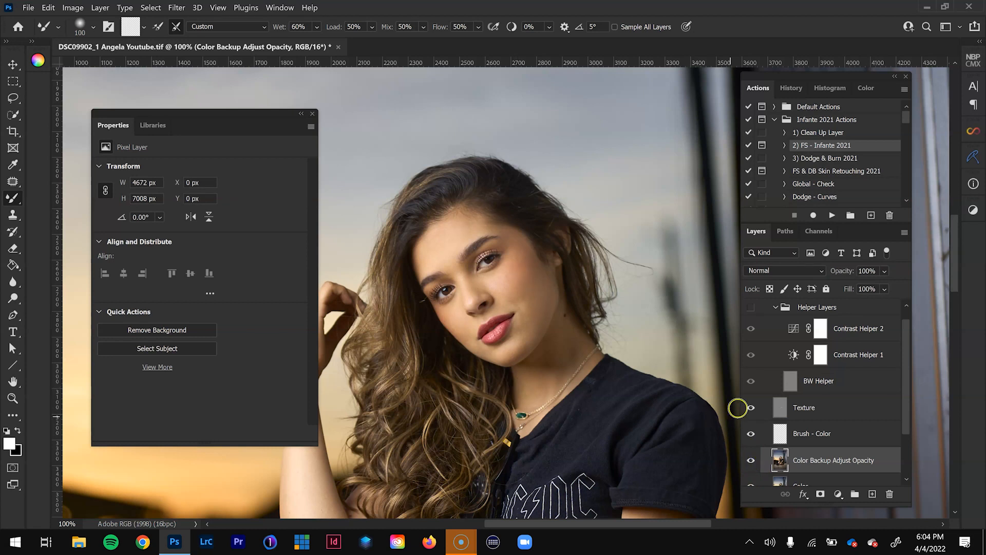
- Examine the face at 200% while switching the Color Backup Adjust Opacity layer off and on
{"action": "key", "text": "z"}
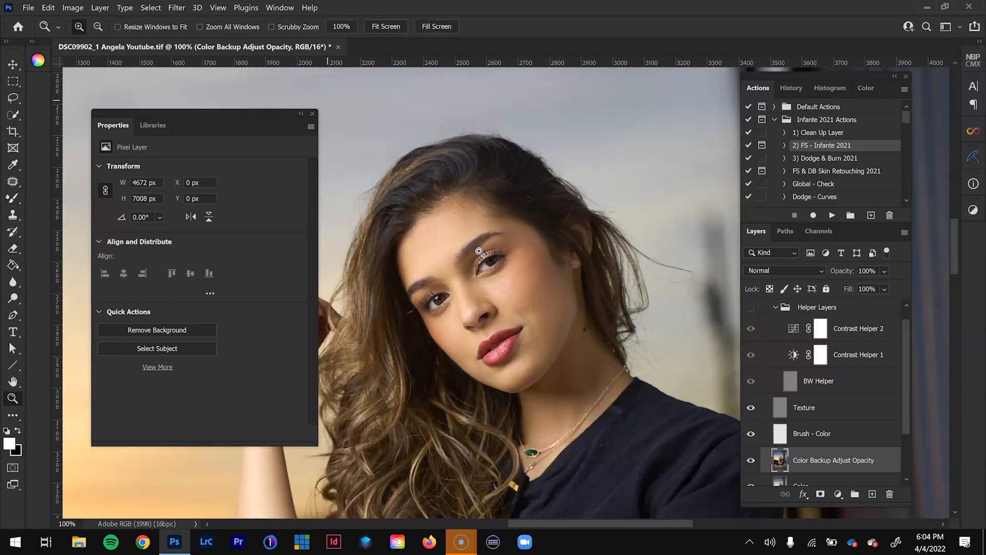
{"action": "left_click", "coordinate": [471, 251]}
{"action": "left_click_drag", "start_coordinate": [585, 392], "coordinate": [608, 412]}
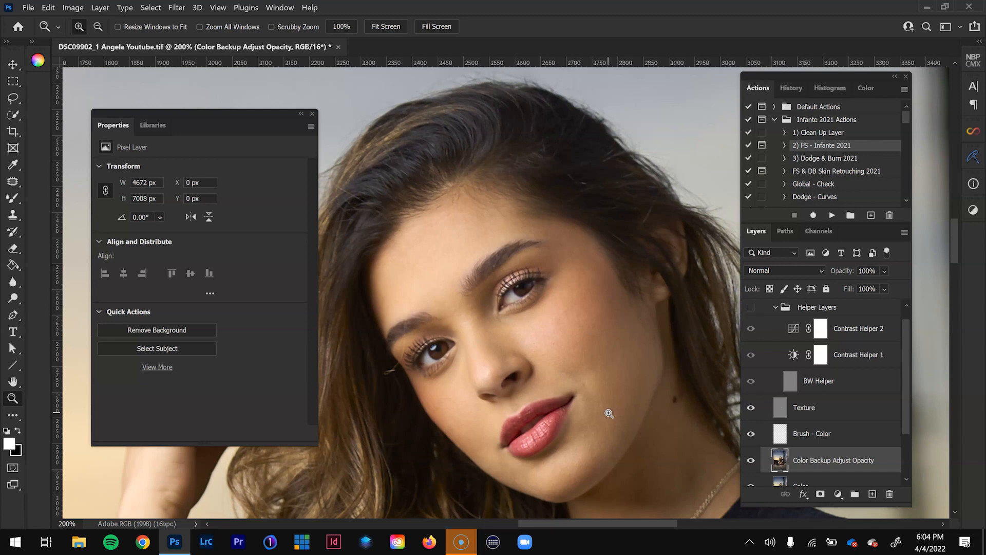
{"action": "left_click", "coordinate": [752, 460]}
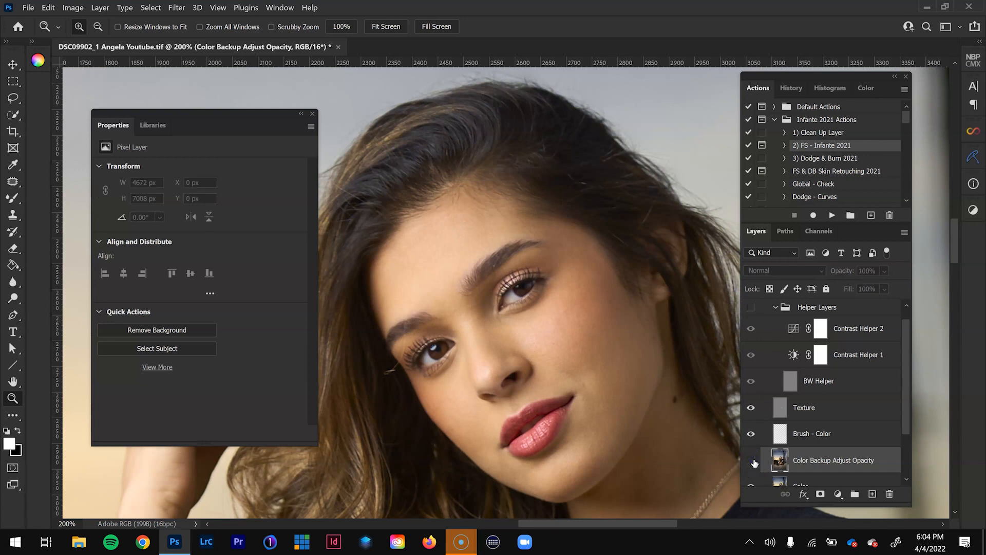
{"action": "left_click", "coordinate": [751, 460]}
{"action": "left_click", "coordinate": [753, 461]}
{"action": "left_click", "coordinate": [752, 461]}
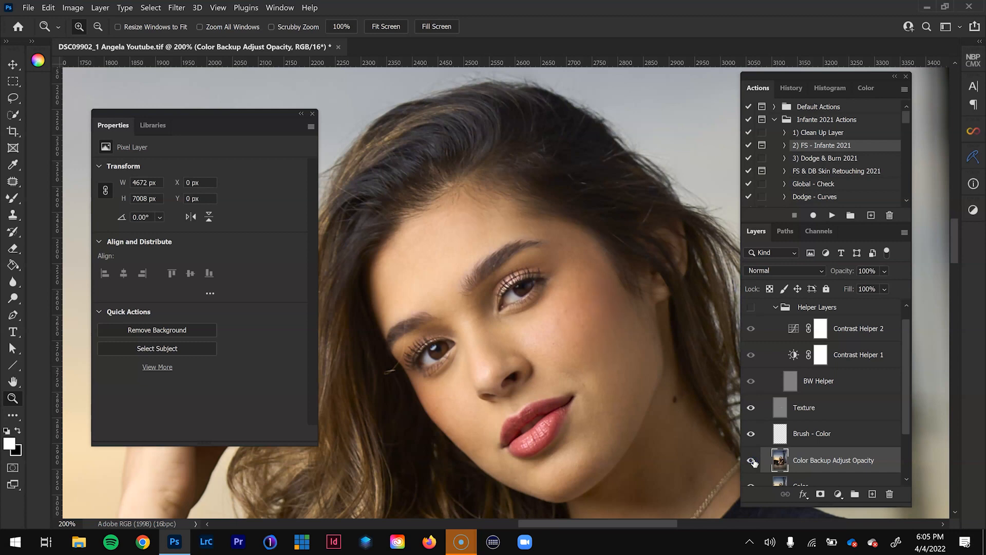
- Show the Helper Layers again, lower the Contrast Helper 2 opacity and reselect the Color Backup Adjust Opacity layer
{"action": "key", "text": "ctrl+minus"}
{"action": "key", "text": "ctrl+minus"}
{"action": "key", "text": "ctrl+minus"}
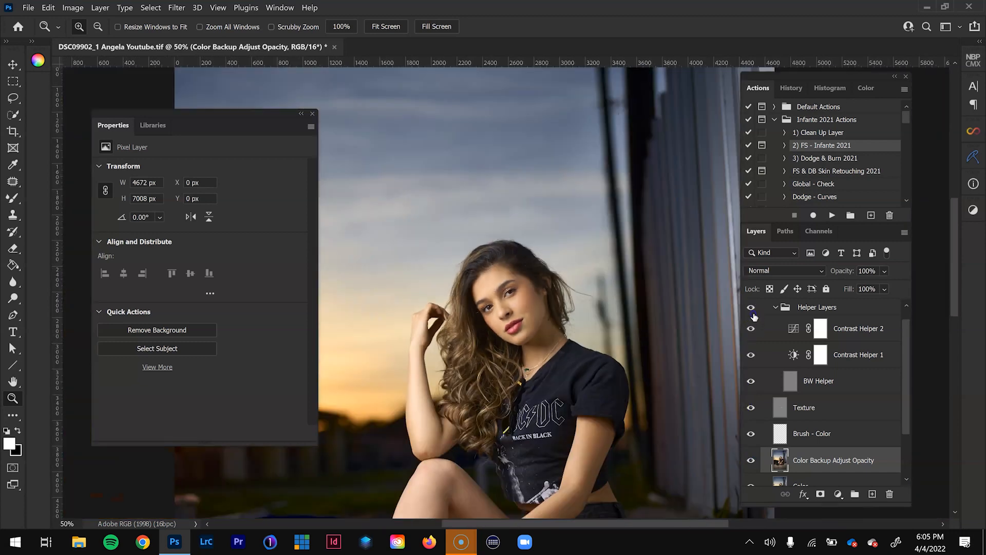
{"action": "left_click_drag", "start_coordinate": [452, 438], "coordinate": [493, 323]}
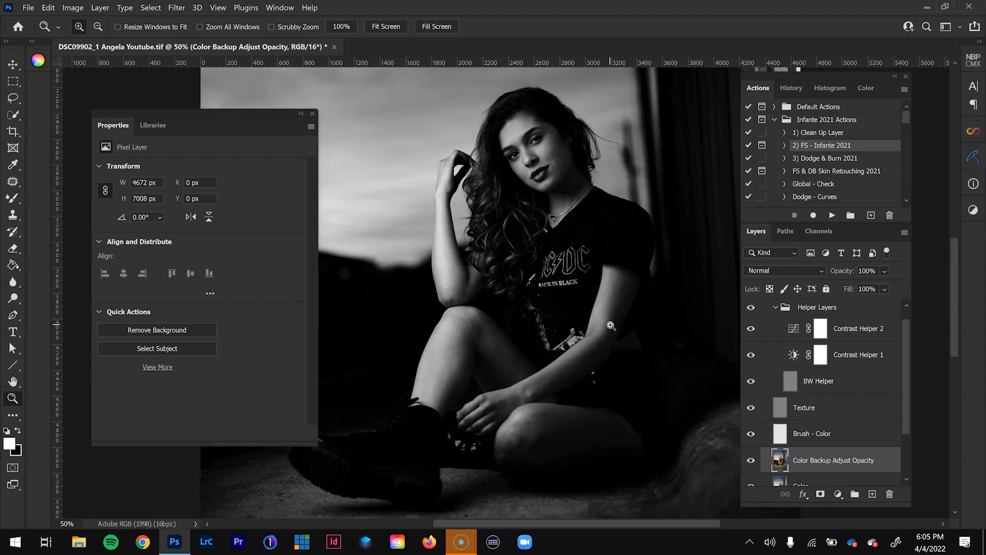
{"action": "left_click", "coordinate": [858, 329]}
{"action": "left_click", "coordinate": [884, 271]}
{"action": "left_click", "coordinate": [442, 179]}
{"action": "left_click", "coordinate": [833, 460]}
- Smooth the skin tones along the model's raised forearm with a 150 px Mixer Brush
{"action": "key", "text": "b"}
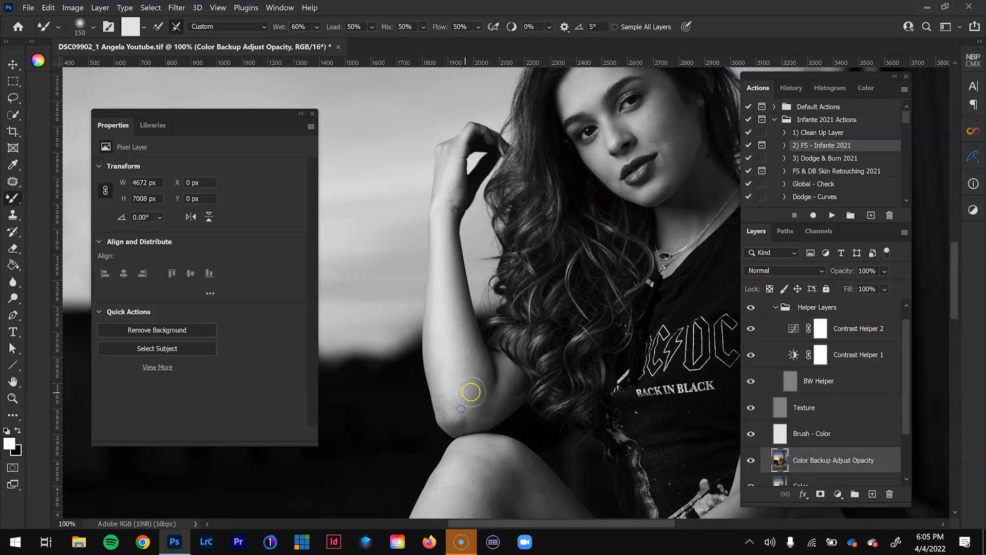
{"action": "left_click_drag", "start_coordinate": [472, 353], "coordinate": [479, 167]}
{"action": "left_click_drag", "start_coordinate": [592, 349], "coordinate": [545, 327]}
- Blend the skin tones on the other arm and the legs, varying the Mixer Brush size
{"action": "key", "text": "bracketright"}
{"action": "key", "text": "bracketright"}
{"action": "key", "text": "bracketright"}
{"action": "key", "text": "bracketright"}
{"action": "mouse_move", "coordinate": [638, 369]}
{"action": "left_mouse_down"}
{"action": "mouse_move", "coordinate": [535, 388]}
{"action": "mouse_move", "coordinate": [652, 385]}
{"action": "left_mouse_up"}
{"action": "left_click_drag", "start_coordinate": [627, 340], "coordinate": [614, 389]}
{"action": "key", "text": "bracketleft"}
{"action": "key", "text": "bracketleft"}
{"action": "left_click_drag", "start_coordinate": [643, 131], "coordinate": [616, 200]}
{"action": "left_click_drag", "start_coordinate": [632, 235], "coordinate": [623, 236]}
{"action": "left_click_drag", "start_coordinate": [426, 430], "coordinate": [500, 459]}
- Hide the Helper Layers group and toggle the Color Backup Adjust Opacity layer to compare the blended arms and legs
{"action": "key", "text": "ctrl+minus"}
{"action": "key", "text": "ctrl+minus"}
{"action": "left_click", "coordinate": [751, 307]}
{"action": "left_click", "coordinate": [751, 460]}
{"action": "left_click", "coordinate": [754, 462]}
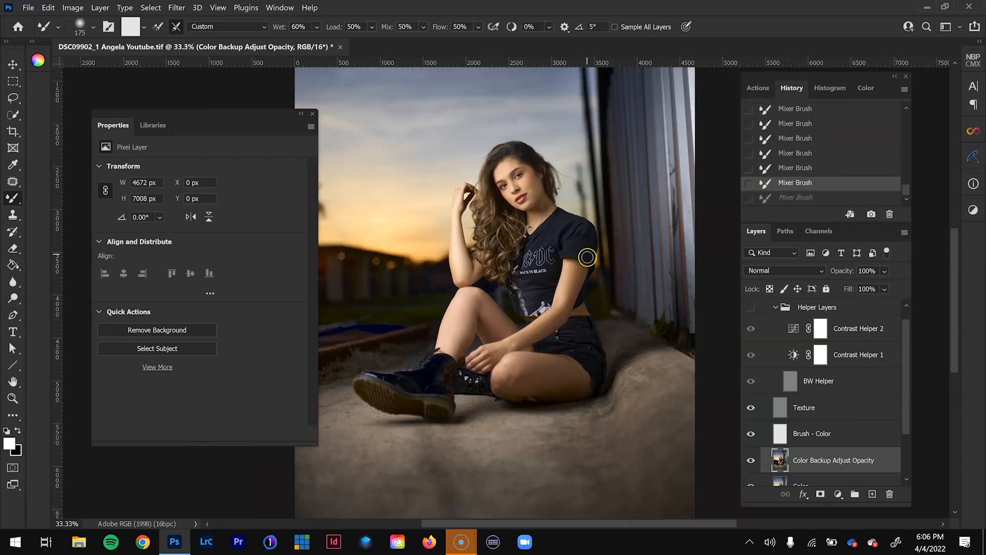
{"action": "scroll", "coordinate": [779, 358], "scroll_direction": "up", "scroll_amount": 1}
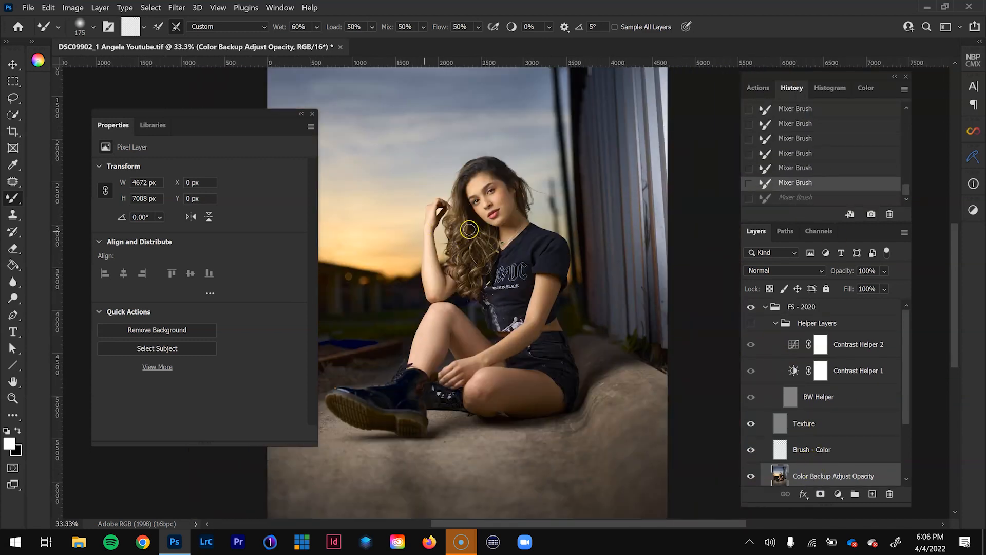
- Frame the seated model at 50% and enlarge the layer list to reveal the Color layer
{"action": "key", "text": "z"}
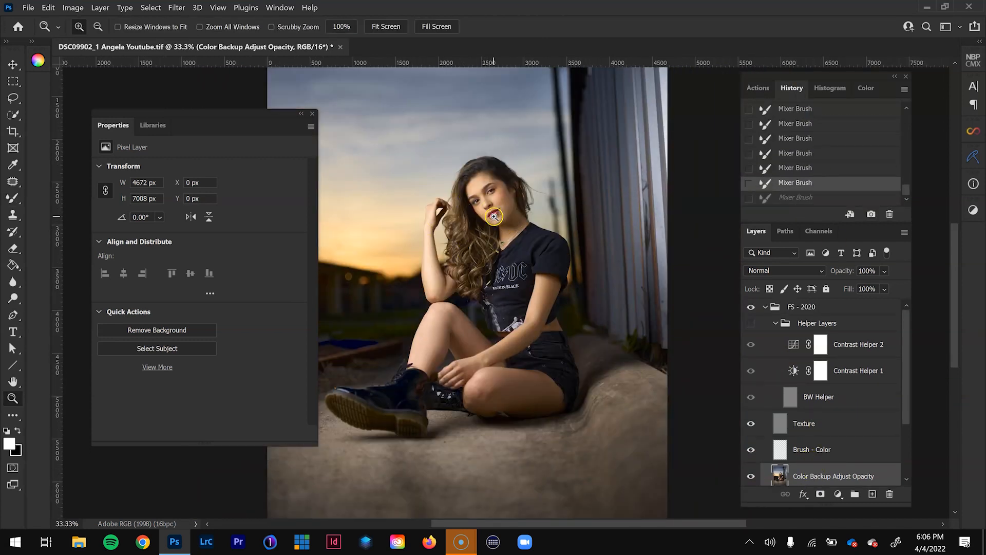
{"action": "left_click", "coordinate": [493, 217]}
{"action": "left_click_drag", "start_coordinate": [494, 217], "coordinate": [528, 275]}
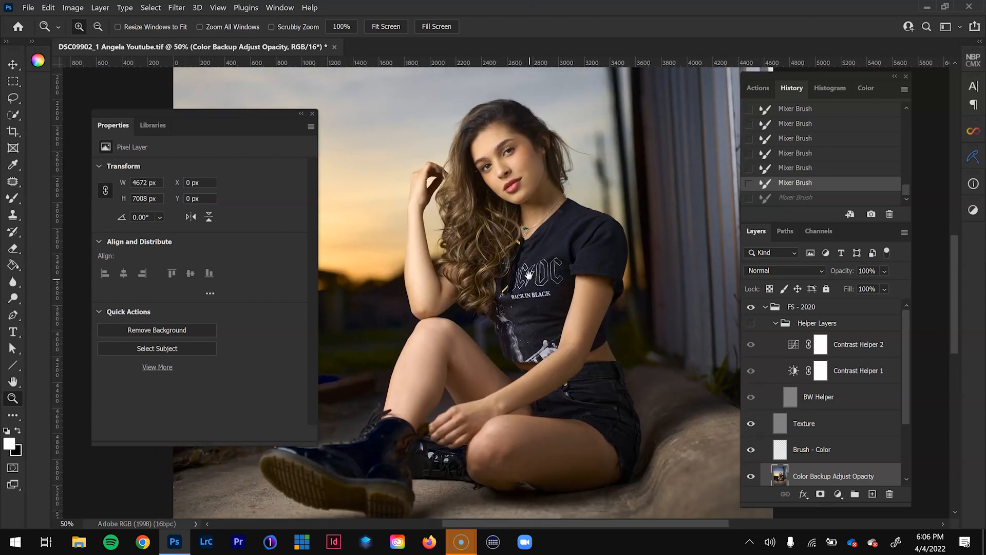
{"action": "left_click_drag", "start_coordinate": [786, 505], "coordinate": [787, 523]}
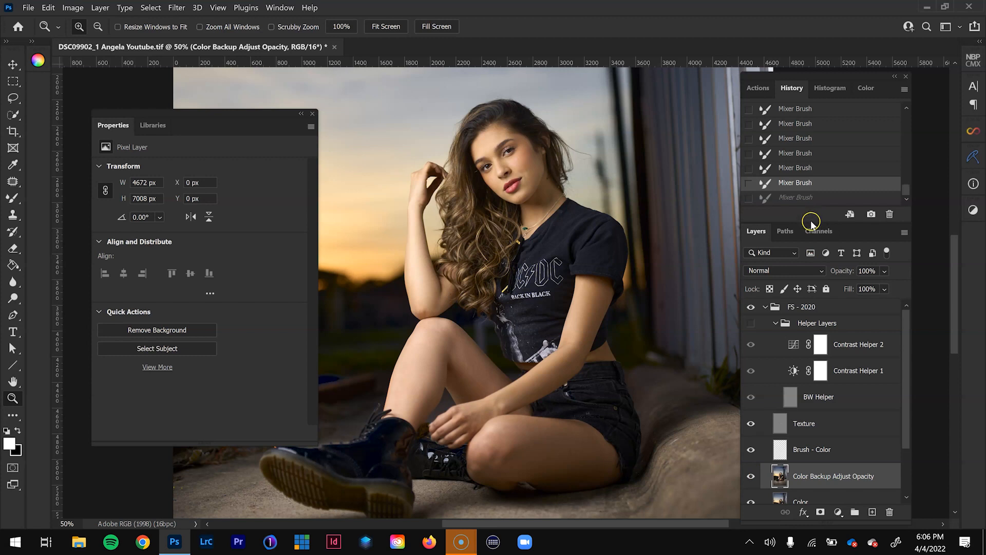
{"action": "left_click_drag", "start_coordinate": [811, 206], "coordinate": [812, 196]}
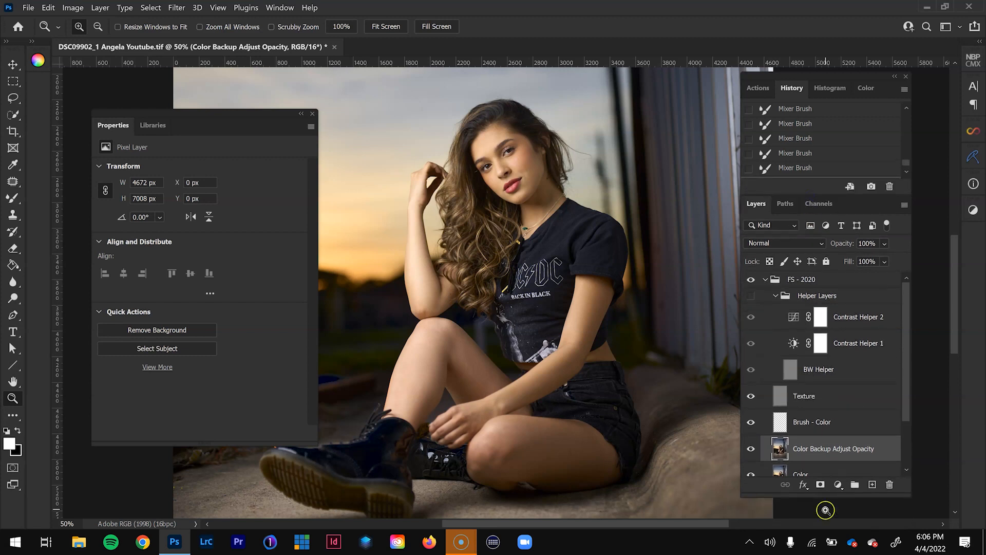
{"action": "left_click_drag", "start_coordinate": [818, 495], "coordinate": [818, 515]}
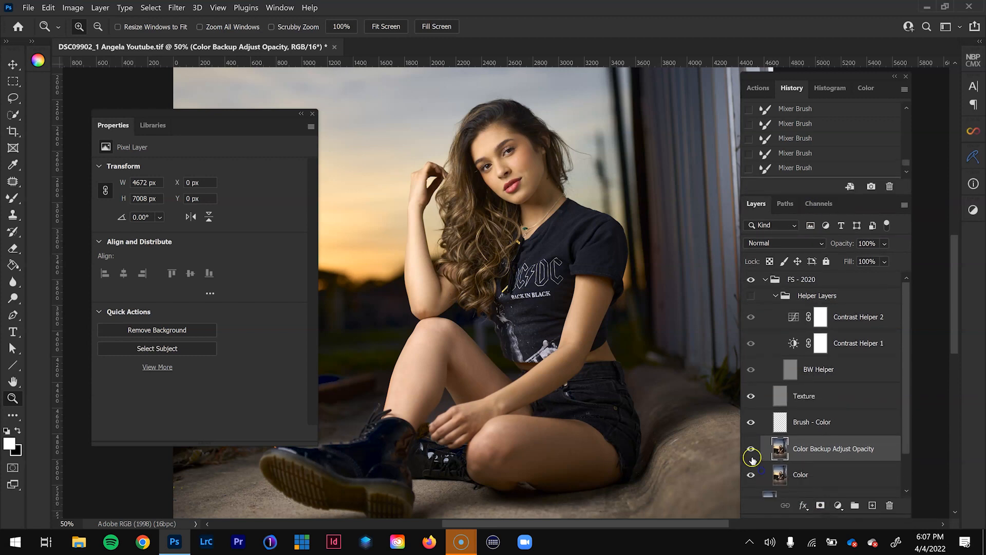
- Toggle the Color Backup Adjust Opacity layer repeatedly to judge the strength of the color smoothing on the whole figure
{"action": "left_click", "coordinate": [751, 450]}
{"action": "left_click", "coordinate": [751, 450]}
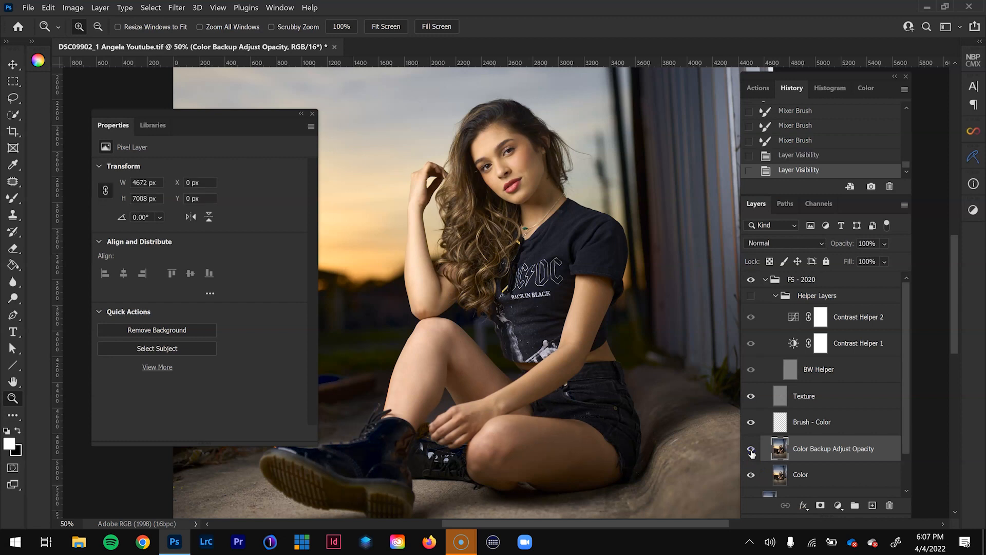
{"action": "left_click", "coordinate": [751, 450]}
{"action": "left_click", "coordinate": [751, 450]}
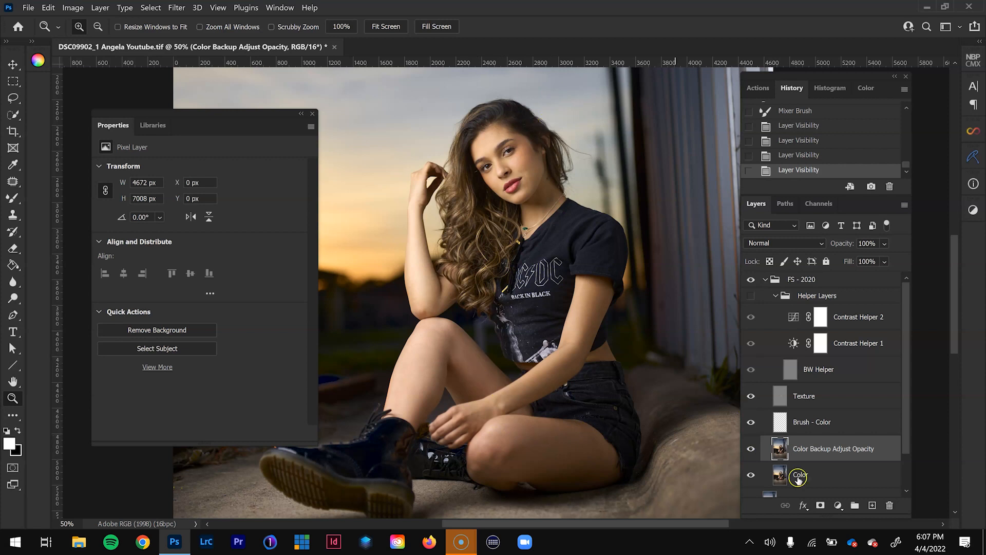
{"action": "left_click", "coordinate": [751, 451]}
{"action": "left_click", "coordinate": [751, 451]}
- Set the Color Backup Adjust Opacity layer to 90% opacity and collapse the FS - 2020 group
{"action": "left_click", "coordinate": [885, 244]}
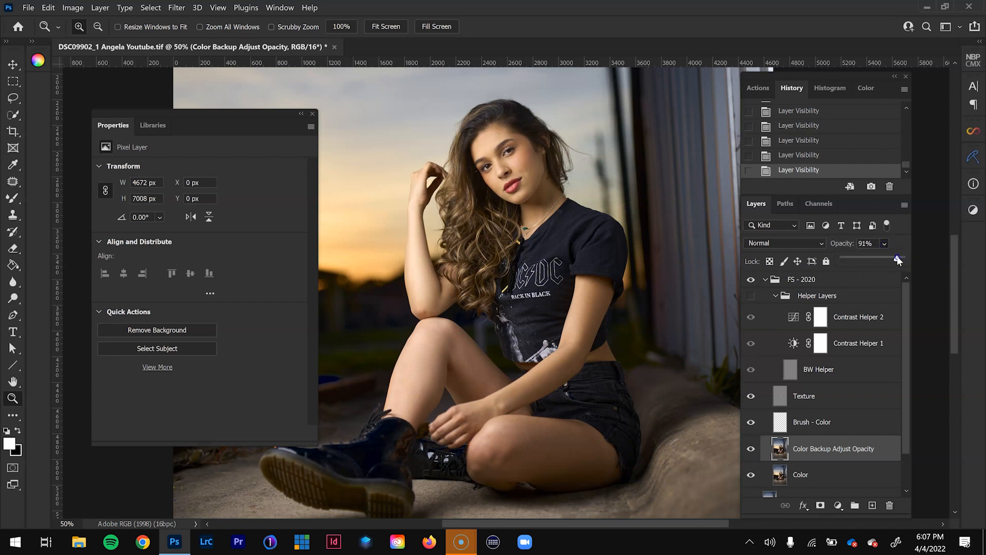
{"action": "left_click", "coordinate": [897, 261]}
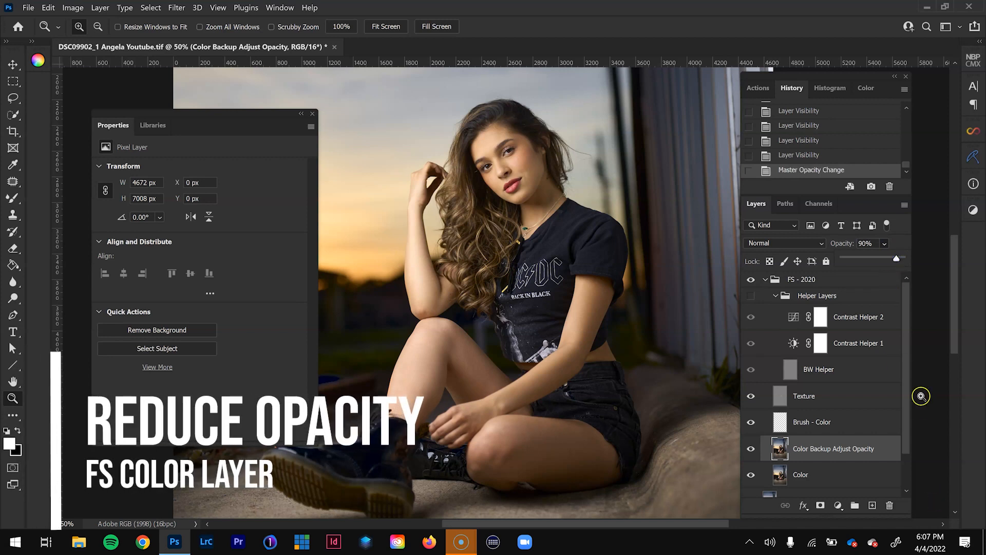
{"action": "left_click", "coordinate": [786, 280]}
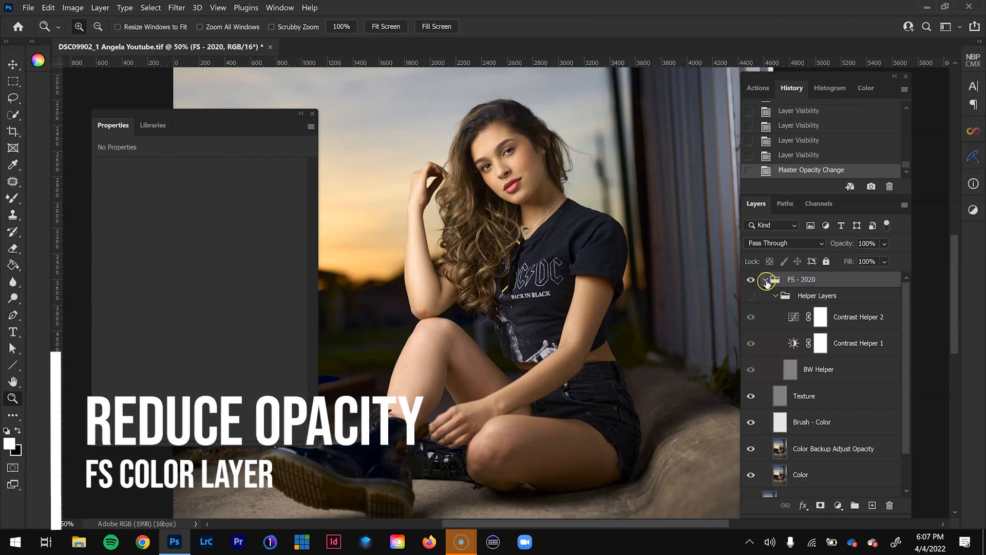
{"action": "left_click", "coordinate": [765, 280]}
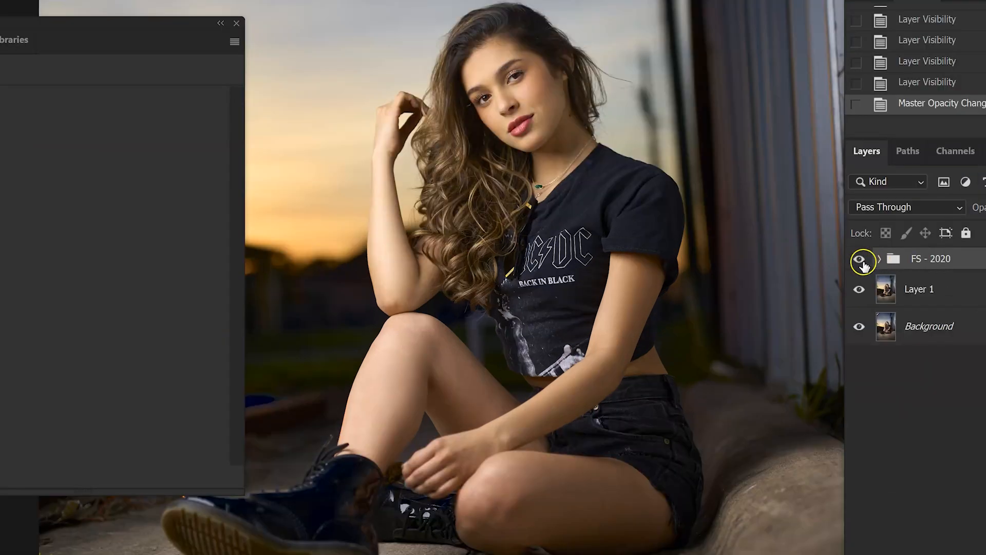
- Toggle the FS - 2020 group to compare the portrait before and after frequency separation
{"action": "left_click", "coordinate": [751, 280]}
{"action": "left_click", "coordinate": [863, 263]}
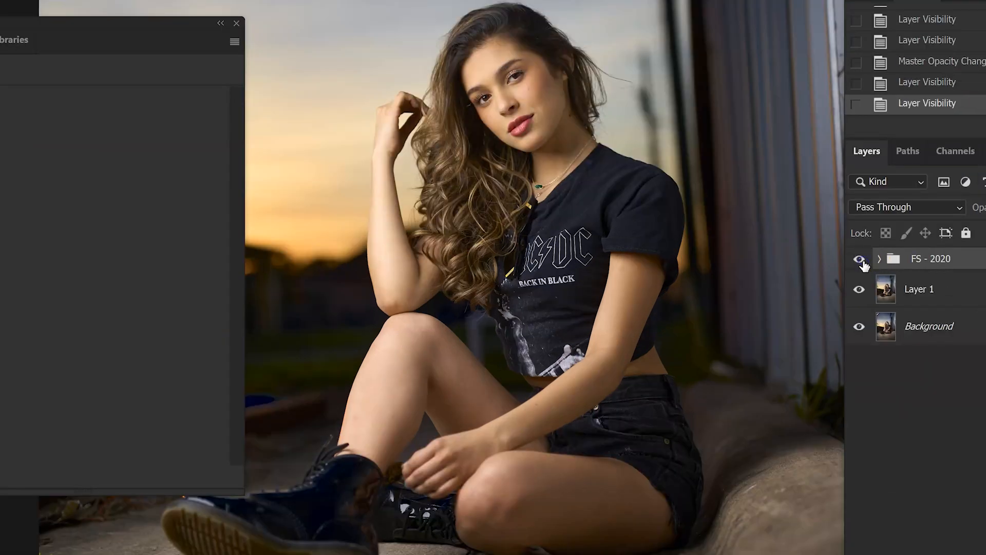
{"action": "left_click", "coordinate": [863, 263]}
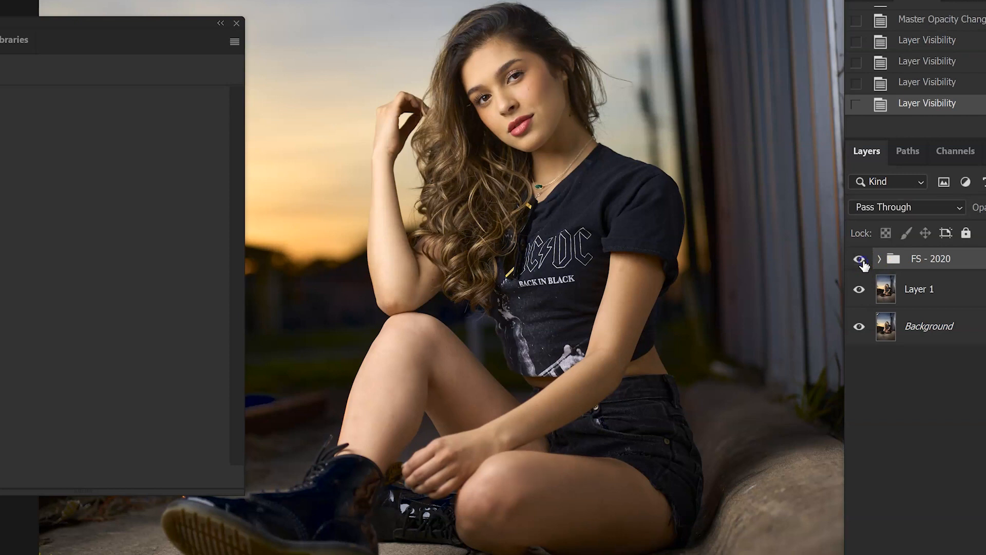
{"action": "left_click", "coordinate": [863, 263]}
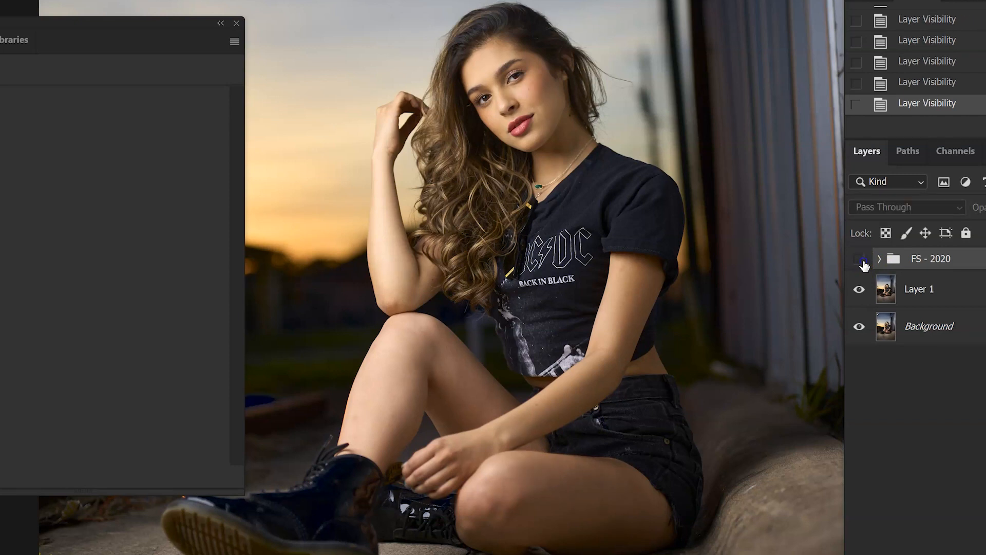
{"action": "left_click", "coordinate": [863, 263]}
- Run the 3) Dodge & Burn 2021 action above the FS - 2020 group
{"action": "key", "text": "ctrl+minus"}
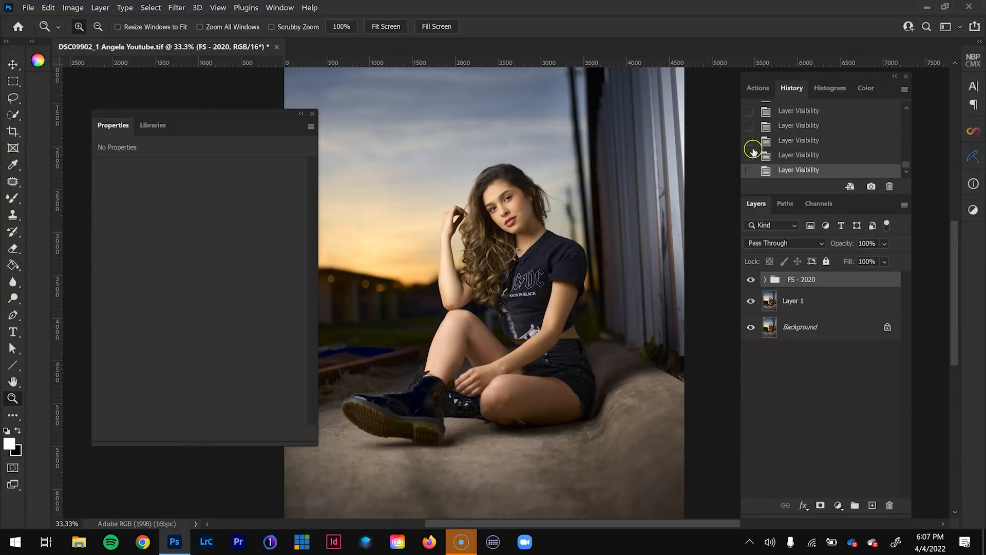
{"action": "key", "text": "ctrl+minus"}
{"action": "left_click", "coordinate": [761, 88]}
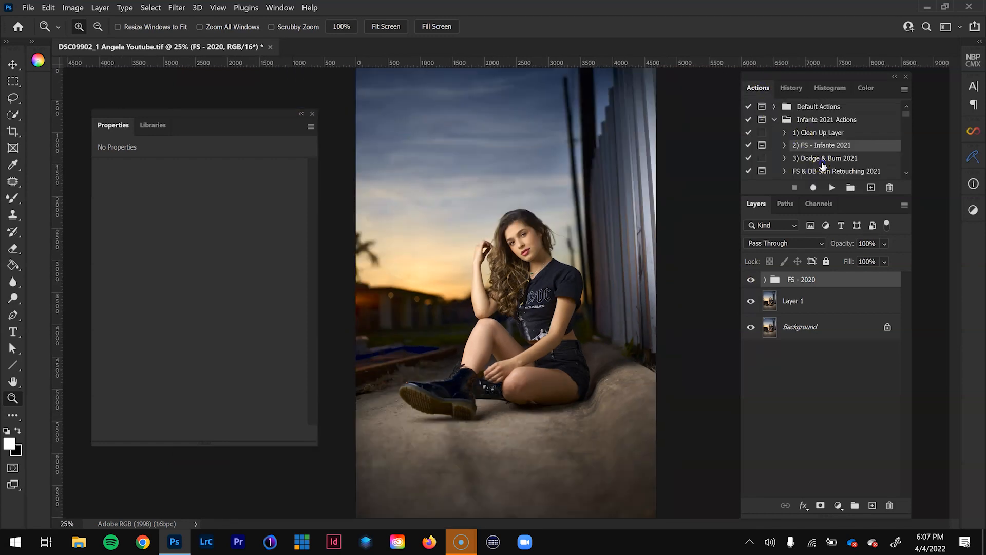
{"action": "left_click", "coordinate": [825, 159]}
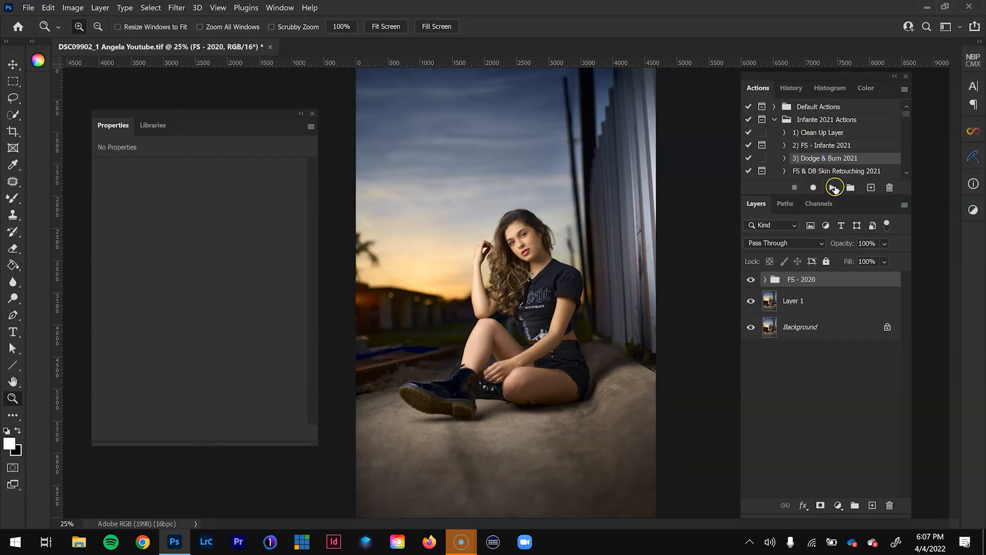
{"action": "left_click", "coordinate": [834, 187]}
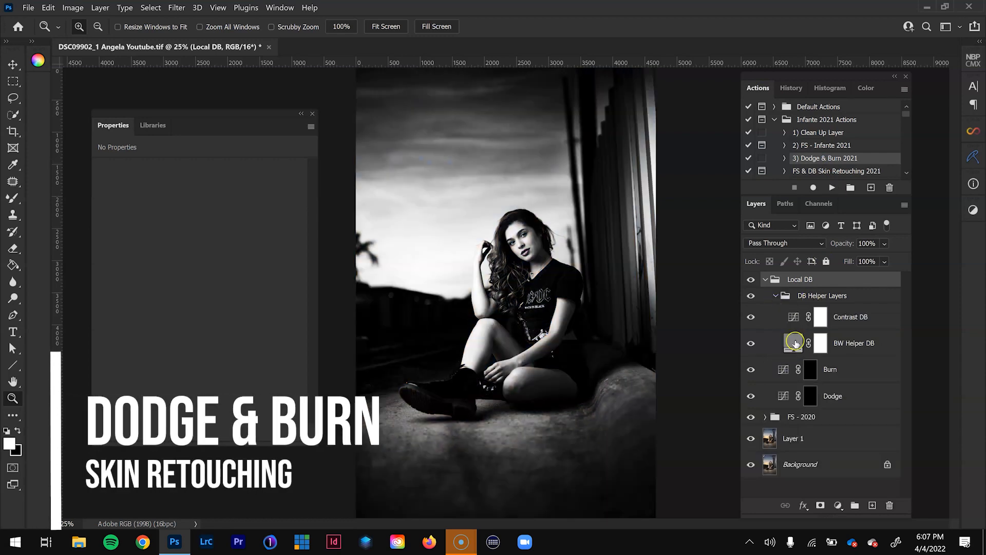
- Change the blend mode of the Contrast DB helper layer to Multiply
{"action": "left_click", "coordinate": [810, 399]}
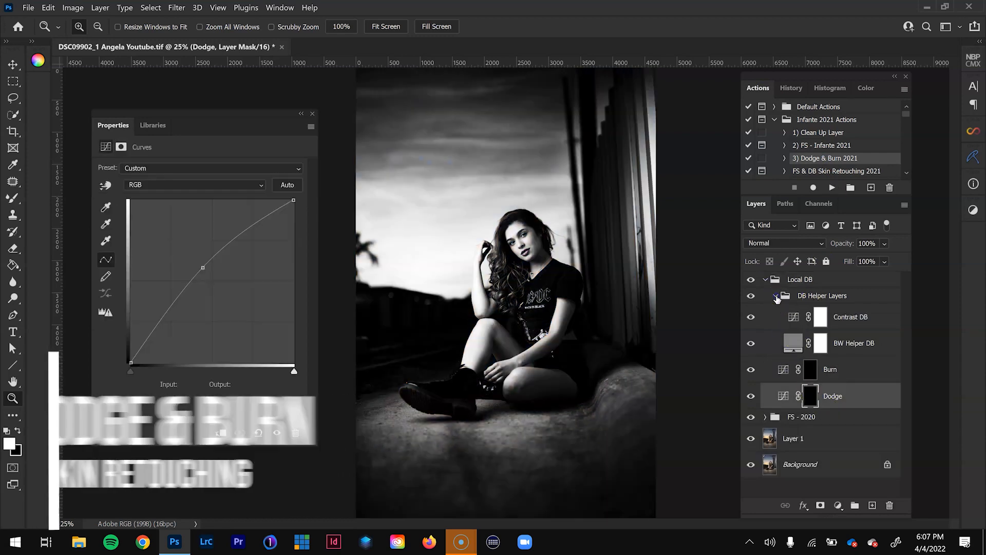
{"action": "left_click", "coordinate": [857, 324]}
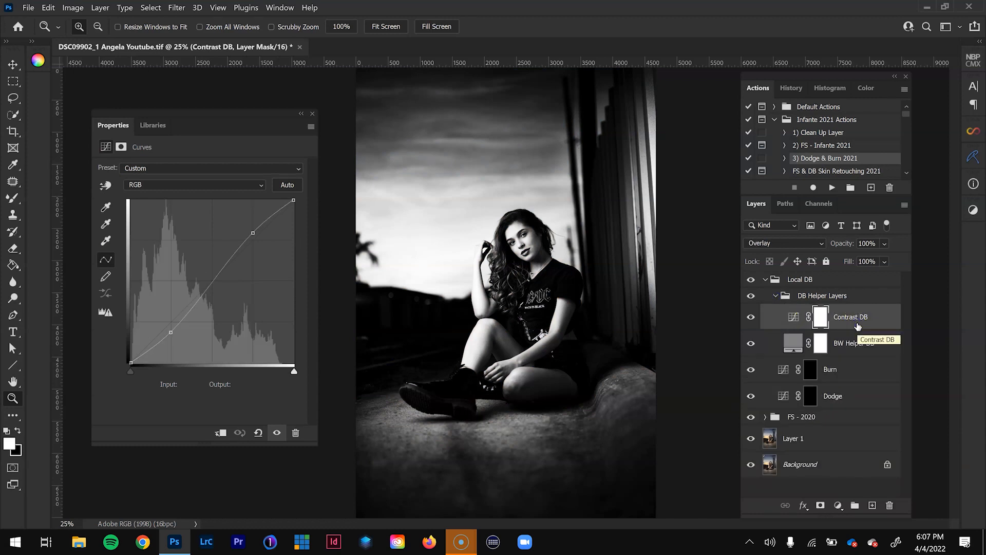
{"action": "left_click", "coordinate": [823, 243]}
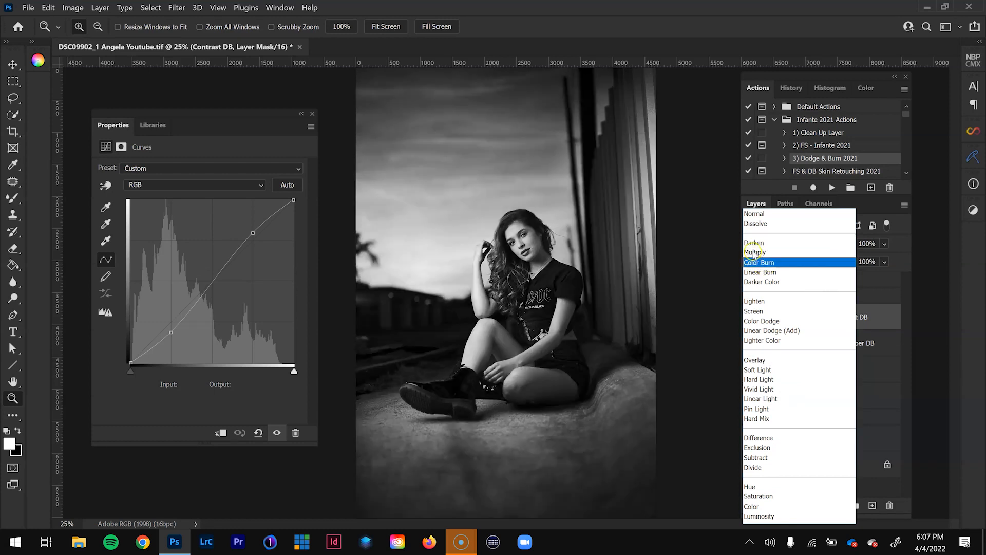
{"action": "key", "text": "Return"}
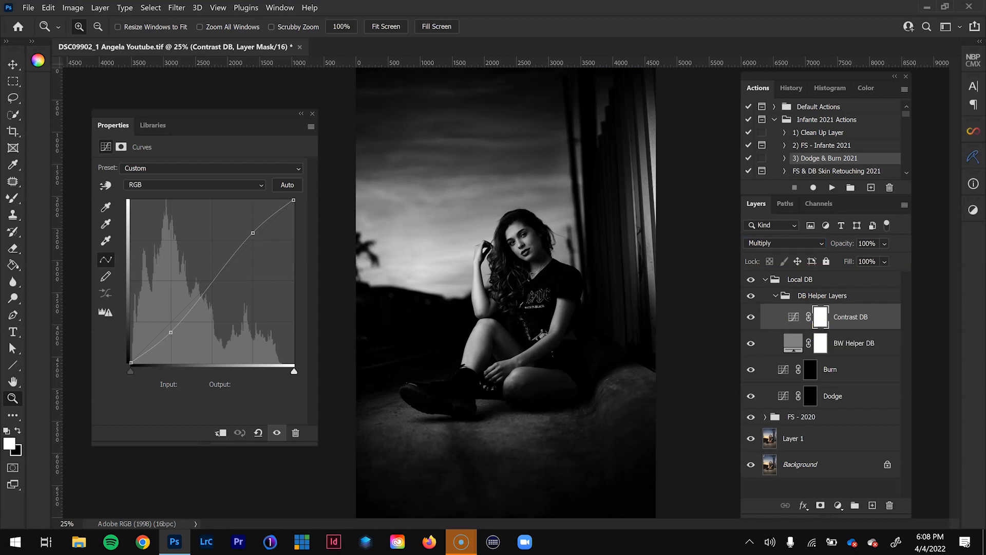
- Lower the Contrast DB helper layer's opacity to 82%
{"action": "left_click", "coordinate": [517, 234]}
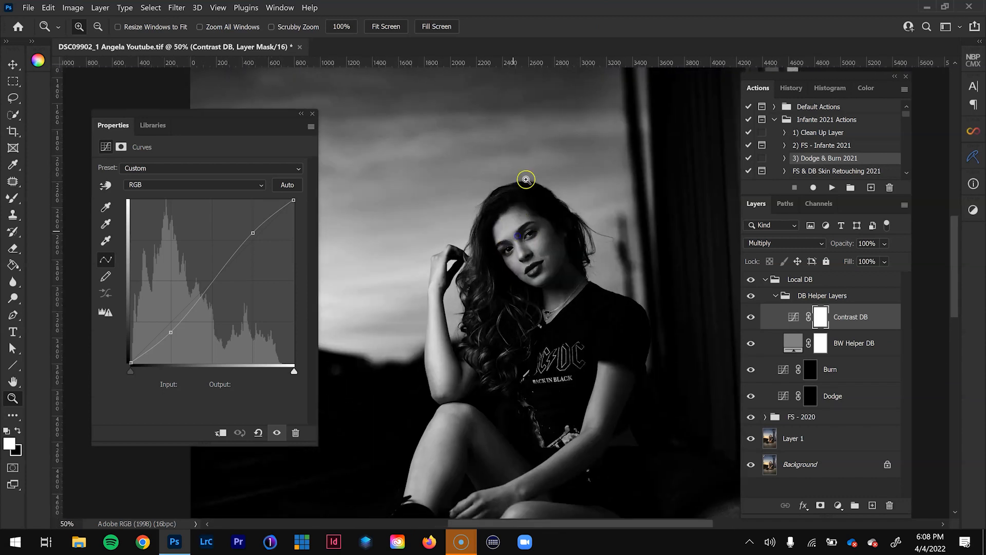
{"action": "left_click", "coordinate": [526, 179]}
{"action": "left_click", "coordinate": [515, 201]}
{"action": "left_click", "coordinate": [519, 202]}
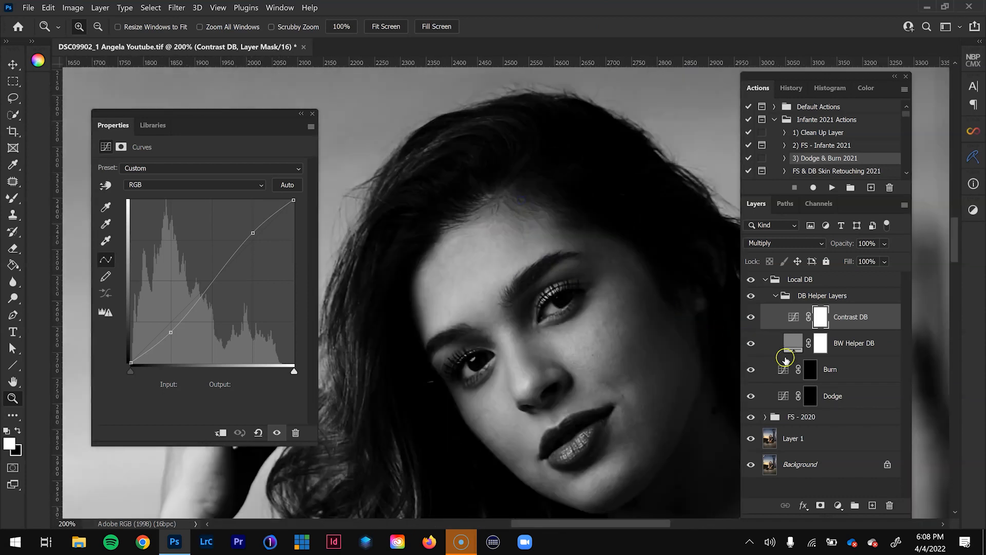
{"action": "left_click", "coordinate": [814, 395]}
{"action": "left_click", "coordinate": [857, 315]}
{"action": "left_click", "coordinate": [885, 244]}
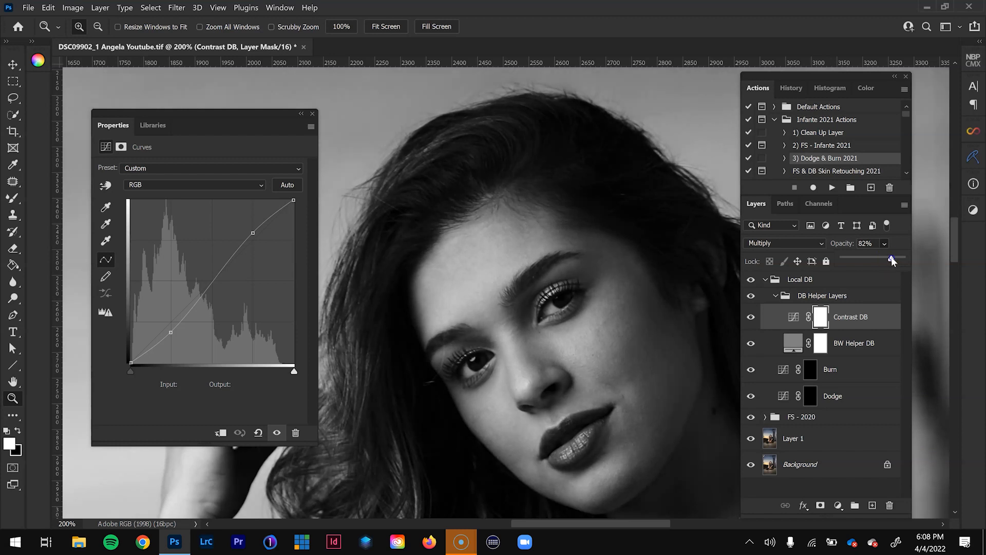
- Examine the light-to-dark skin transitions across the cheeks, chin and forehead at close range
{"action": "left_click", "coordinate": [612, 341]}
{"action": "left_click", "coordinate": [613, 339]}
{"action": "left_click_drag", "start_coordinate": [612, 332], "coordinate": [554, 324]}
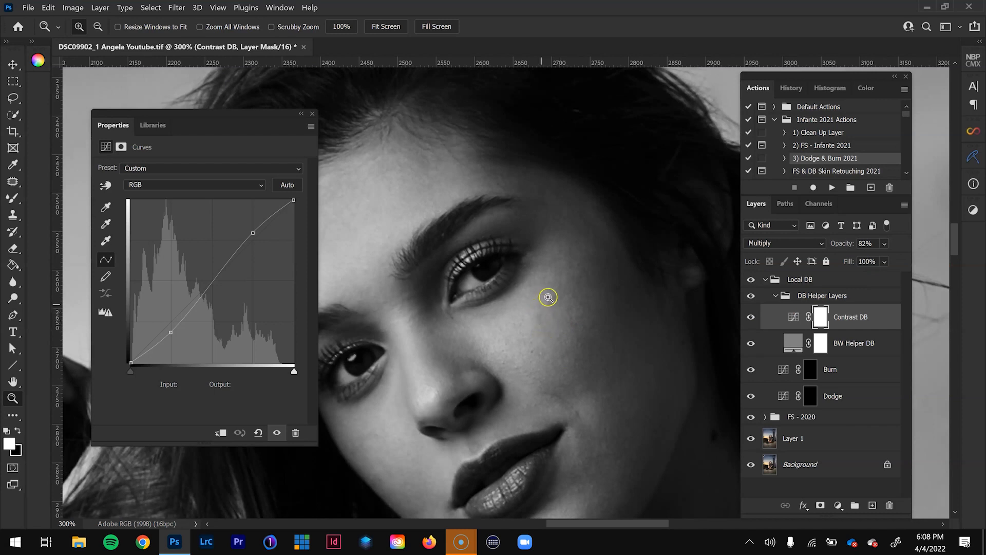
{"action": "left_click_drag", "start_coordinate": [586, 433], "coordinate": [611, 361]}
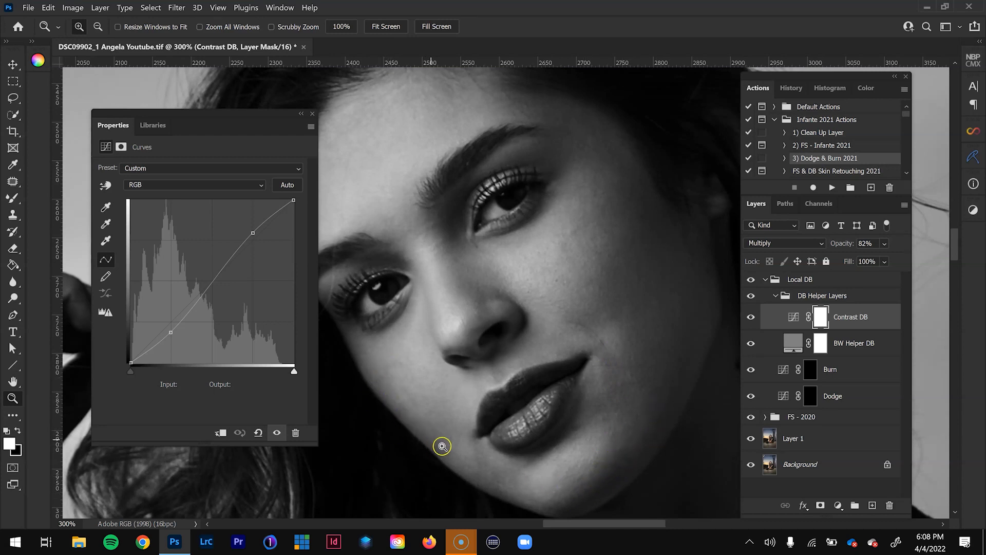
{"action": "left_click_drag", "start_coordinate": [427, 239], "coordinate": [493, 331]}
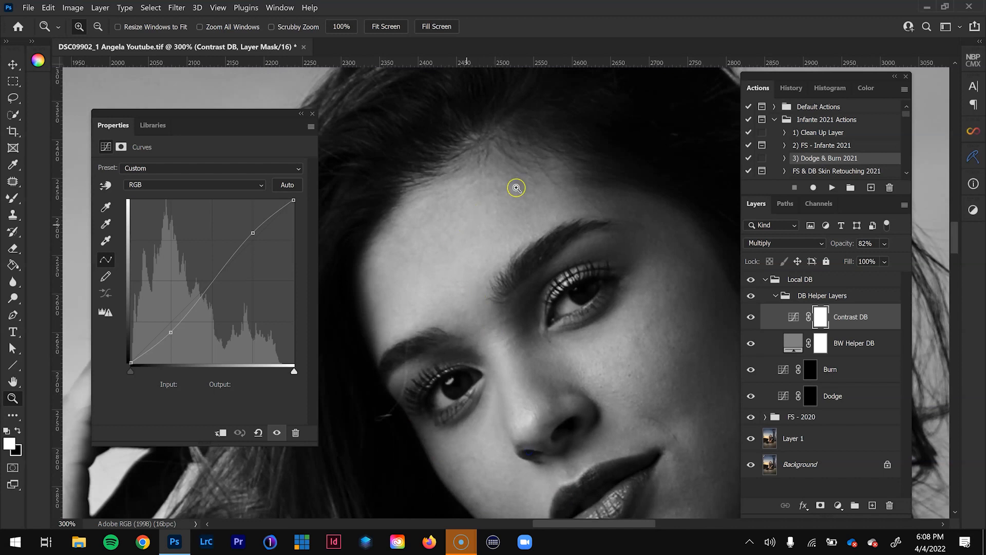
{"action": "left_click_drag", "start_coordinate": [621, 267], "coordinate": [581, 197]}
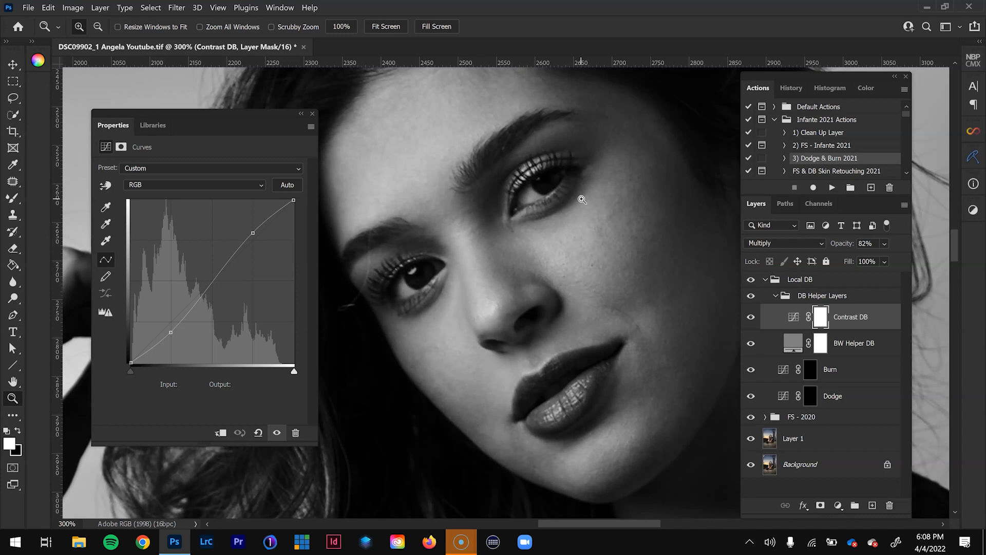
- Target the Dodge layer mask with the Brush tool, using the D+B Todo El Pedo ALV preset at 75% opacity and 1% flow
{"action": "left_click", "coordinate": [810, 398]}
{"action": "key", "text": "b"}
{"action": "right_click", "coordinate": [16, 198]}
{"action": "left_click", "coordinate": [62, 196]}
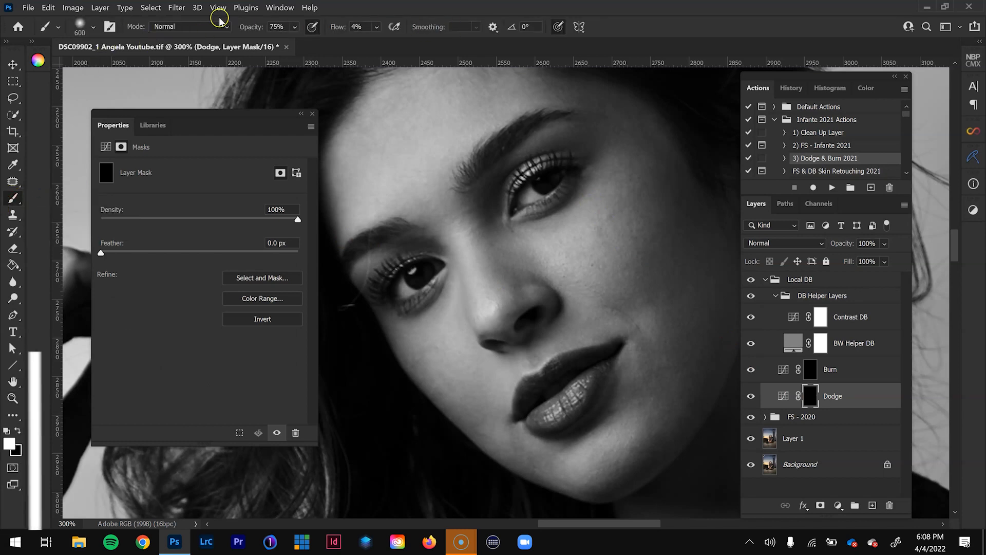
{"action": "left_click", "coordinate": [93, 26]}
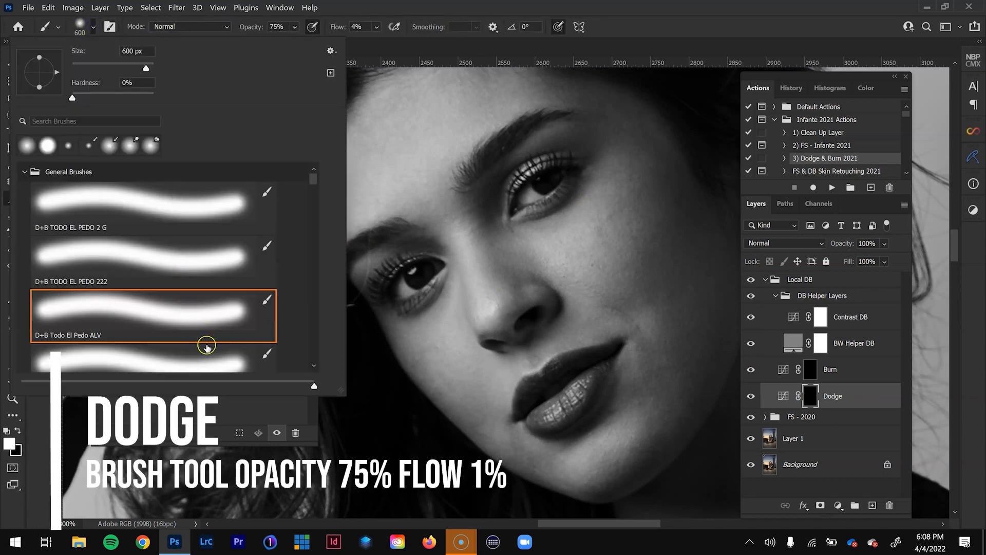
{"action": "left_click", "coordinate": [163, 314]}
{"action": "left_click", "coordinate": [540, 149]}
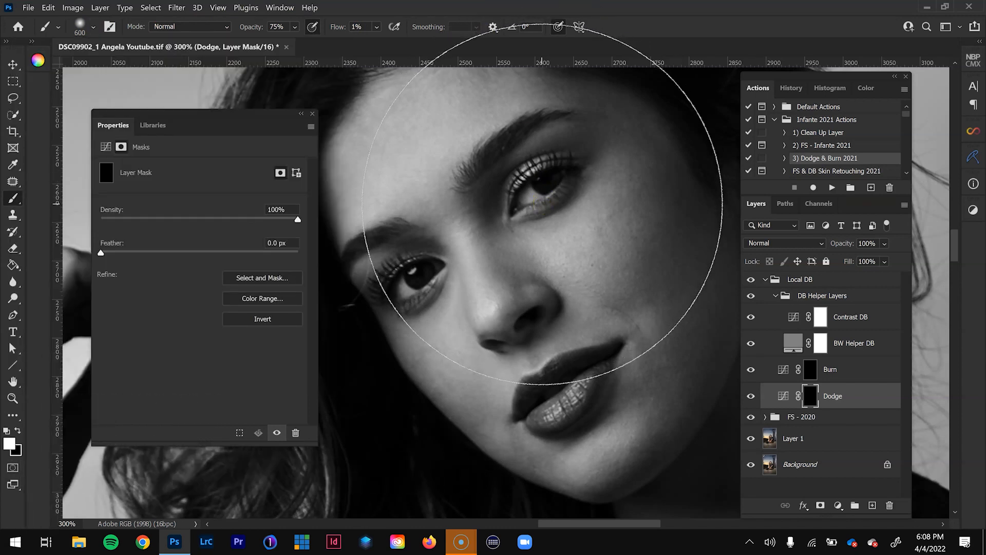
- Reduce the brush size to 30 px for detailed work on the face
{"action": "key", "text": "bracketleft"}
{"action": "key", "text": "bracketleft"}
{"action": "key", "text": "bracketleft"}
{"action": "key", "text": "bracketleft"}
{"action": "key", "text": "bracketleft"}
{"action": "key", "text": "bracketleft"}
{"action": "key", "text": "bracketleft"}
{"action": "key", "text": "bracketleft"}
{"action": "key", "text": "bracketleft"}
{"action": "key", "text": "bracketleft"}
{"action": "key", "text": "bracketleft"}
{"action": "key", "text": "bracketleft"}
{"action": "key", "text": "bracketleft"}
{"action": "key", "text": "bracketleft"}
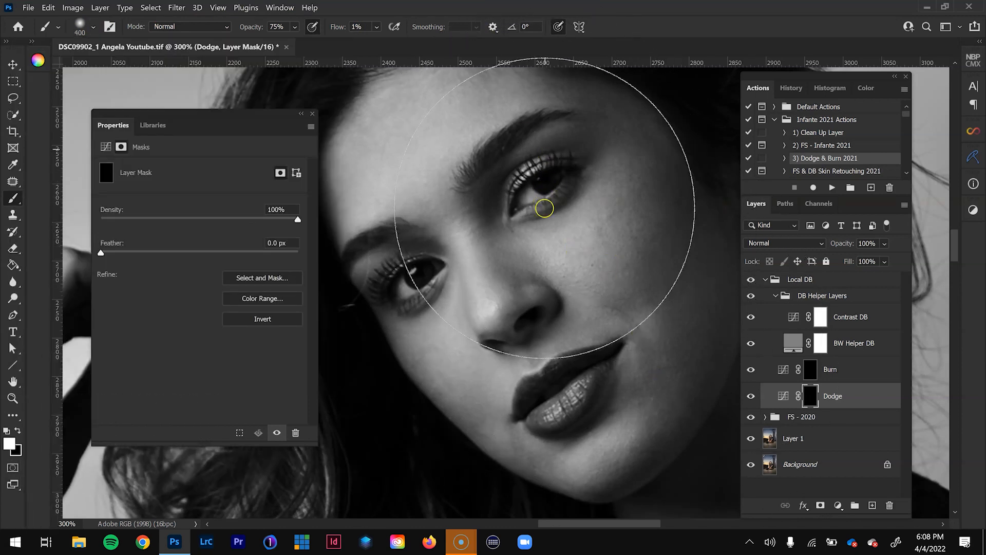
{"action": "key", "text": "bracketleft"}
{"action": "key", "text": "bracketleft"}
{"action": "key", "text": "ctrl+minus"}
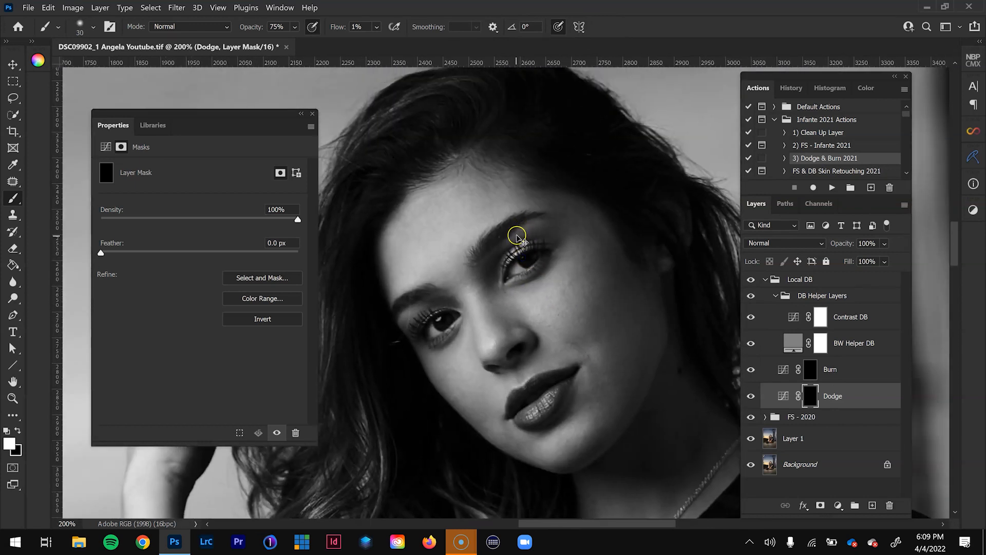
{"action": "key", "text": "ctrl+plus"}
{"action": "key", "text": "ctrl+minus"}
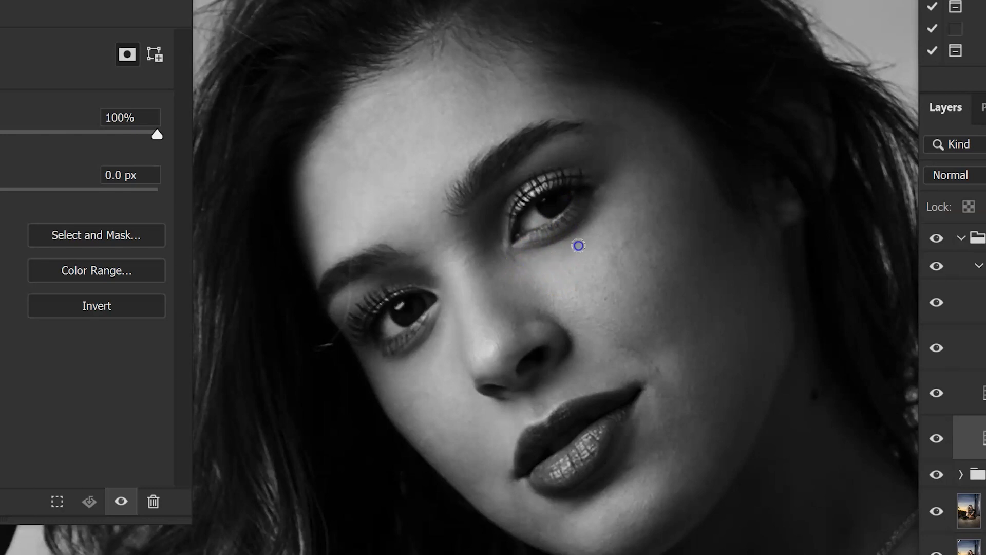
- Paint white on the Dodge mask over the darker patches under the eye and on the cheek, temple, jaw and forehead
{"action": "mouse_move", "coordinate": [553, 271]}
{"action": "left_mouse_down"}
{"action": "mouse_move", "coordinate": [569, 252]}
{"action": "mouse_move", "coordinate": [590, 294]}
{"action": "left_mouse_up"}
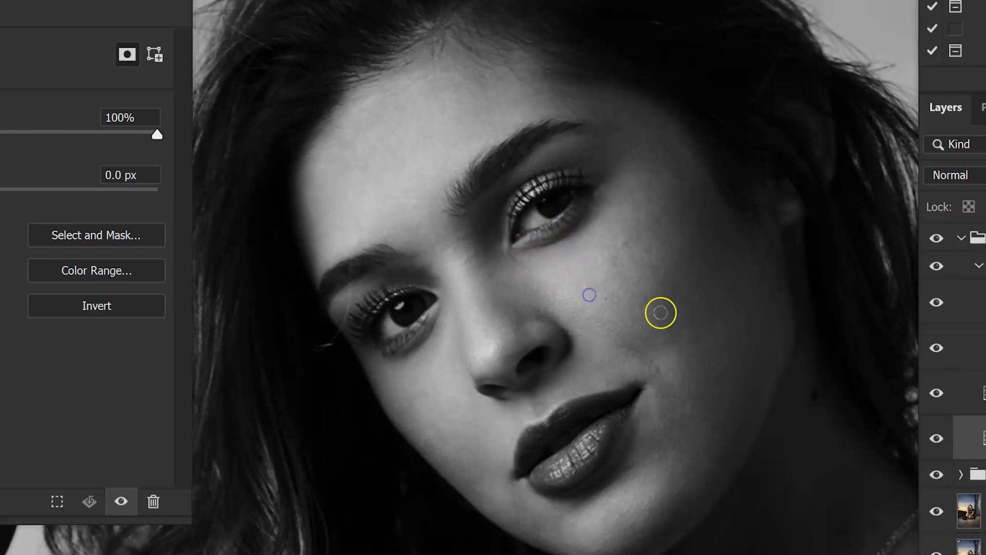
{"action": "mouse_move", "coordinate": [672, 295]}
{"action": "left_mouse_down"}
{"action": "mouse_move", "coordinate": [670, 341]}
{"action": "mouse_move", "coordinate": [682, 300]}
{"action": "mouse_move", "coordinate": [681, 312]}
{"action": "mouse_move", "coordinate": [679, 282]}
{"action": "left_mouse_up"}
{"action": "mouse_move", "coordinate": [676, 273]}
{"action": "left_mouse_down"}
{"action": "mouse_move", "coordinate": [675, 342]}
{"action": "mouse_move", "coordinate": [684, 305]}
{"action": "mouse_move", "coordinate": [707, 309]}
{"action": "mouse_move", "coordinate": [690, 340]}
{"action": "mouse_move", "coordinate": [719, 324]}
{"action": "mouse_move", "coordinate": [675, 289]}
{"action": "left_mouse_up"}
{"action": "mouse_move", "coordinate": [632, 251]}
{"action": "left_mouse_down"}
{"action": "mouse_move", "coordinate": [611, 265]}
{"action": "mouse_move", "coordinate": [624, 247]}
{"action": "mouse_move", "coordinate": [619, 287]}
{"action": "mouse_move", "coordinate": [614, 257]}
{"action": "mouse_move", "coordinate": [634, 222]}
{"action": "mouse_move", "coordinate": [644, 167]}
{"action": "mouse_move", "coordinate": [663, 150]}
{"action": "mouse_move", "coordinate": [675, 175]}
{"action": "mouse_move", "coordinate": [660, 124]}
{"action": "mouse_move", "coordinate": [638, 111]}
{"action": "mouse_move", "coordinate": [614, 128]}
{"action": "mouse_move", "coordinate": [590, 113]}
{"action": "mouse_move", "coordinate": [618, 112]}
{"action": "mouse_move", "coordinate": [567, 92]}
{"action": "mouse_move", "coordinate": [672, 155]}
{"action": "left_mouse_up"}
{"action": "mouse_move", "coordinate": [690, 191]}
{"action": "left_mouse_down"}
{"action": "mouse_move", "coordinate": [713, 210]}
{"action": "mouse_move", "coordinate": [711, 222]}
{"action": "mouse_move", "coordinate": [678, 240]}
{"action": "mouse_move", "coordinate": [696, 226]}
{"action": "mouse_move", "coordinate": [718, 275]}
{"action": "left_mouse_up"}
{"action": "mouse_move", "coordinate": [708, 208]}
{"action": "left_mouse_down"}
{"action": "mouse_move", "coordinate": [696, 231]}
{"action": "mouse_move", "coordinate": [709, 239]}
{"action": "mouse_move", "coordinate": [662, 228]}
{"action": "mouse_move", "coordinate": [673, 208]}
{"action": "mouse_move", "coordinate": [627, 244]}
{"action": "mouse_move", "coordinate": [654, 216]}
{"action": "mouse_move", "coordinate": [659, 168]}
{"action": "mouse_move", "coordinate": [674, 164]}
{"action": "mouse_move", "coordinate": [608, 91]}
{"action": "mouse_move", "coordinate": [565, 103]}
{"action": "mouse_move", "coordinate": [603, 124]}
{"action": "mouse_move", "coordinate": [567, 126]}
{"action": "mouse_move", "coordinate": [462, 271]}
{"action": "mouse_move", "coordinate": [485, 288]}
{"action": "mouse_move", "coordinate": [497, 257]}
{"action": "left_mouse_up"}
{"action": "mouse_move", "coordinate": [438, 473]}
{"action": "left_mouse_down"}
{"action": "mouse_move", "coordinate": [449, 455]}
{"action": "mouse_move", "coordinate": [478, 481]}
{"action": "mouse_move", "coordinate": [457, 483]}
{"action": "mouse_move", "coordinate": [472, 491]}
{"action": "mouse_move", "coordinate": [522, 449]}
{"action": "mouse_move", "coordinate": [528, 458]}
{"action": "mouse_move", "coordinate": [517, 453]}
{"action": "mouse_move", "coordinate": [508, 383]}
{"action": "mouse_move", "coordinate": [525, 147]}
{"action": "left_mouse_up"}
- Toggle the Dodge layer's visibility to compare the cheek and temple before and after dodging
{"action": "left_click", "coordinate": [936, 439]}
{"action": "left_click", "coordinate": [936, 442]}
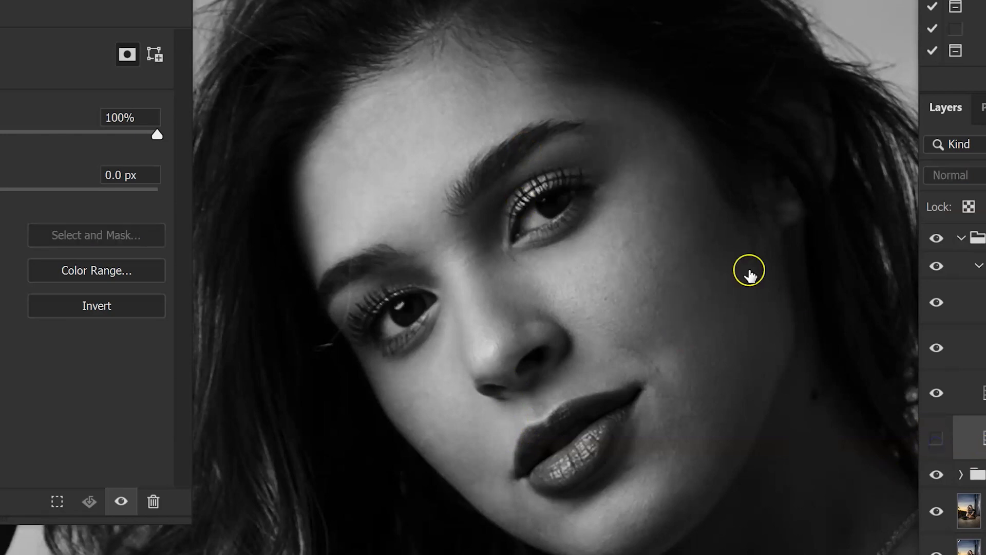
{"action": "left_click", "coordinate": [648, 205], "text": "ctrl"}
{"action": "left_click_drag", "start_coordinate": [664, 235], "coordinate": [654, 285]}
{"action": "left_click", "coordinate": [936, 439]}
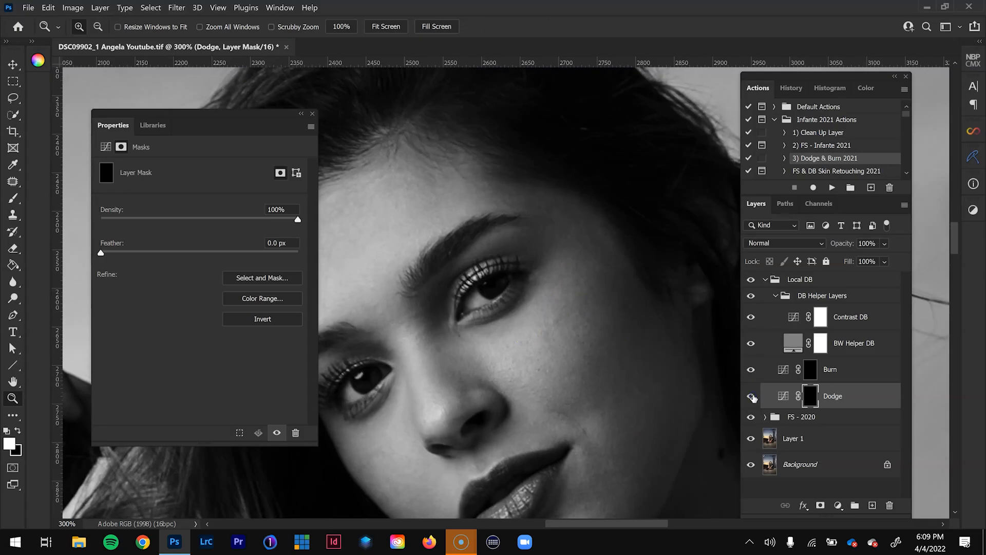
{"action": "left_click", "coordinate": [752, 396]}
{"action": "left_click", "coordinate": [752, 397]}
- View the Dodge mask on its own to inspect the painted strokes, and compare the layer on and off again
{"action": "key", "text": "alt"}
{"action": "left_click", "coordinate": [812, 394], "text": "alt"}
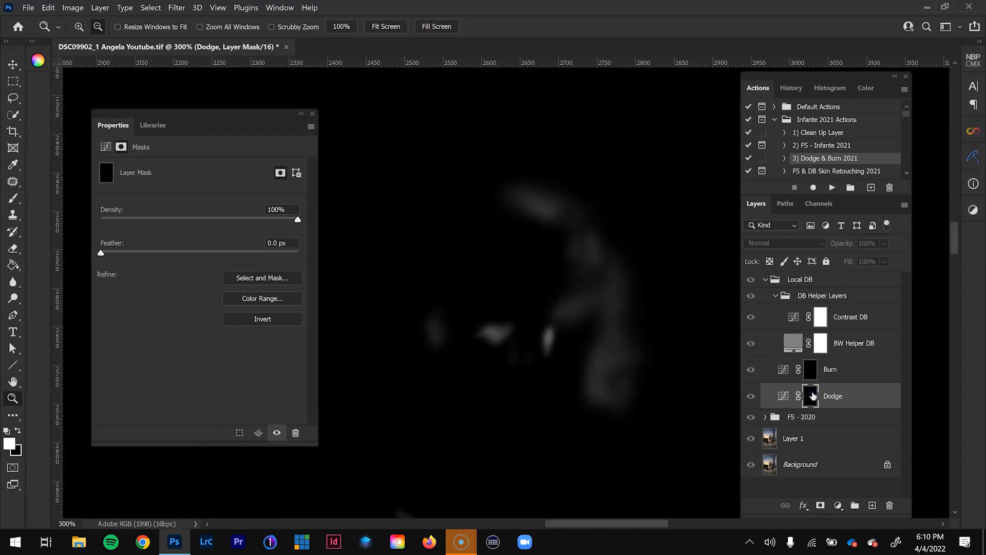
{"action": "left_click", "coordinate": [812, 395], "text": "alt"}
{"action": "left_click", "coordinate": [812, 395], "text": "alt"}
{"action": "left_click", "coordinate": [770, 398]}
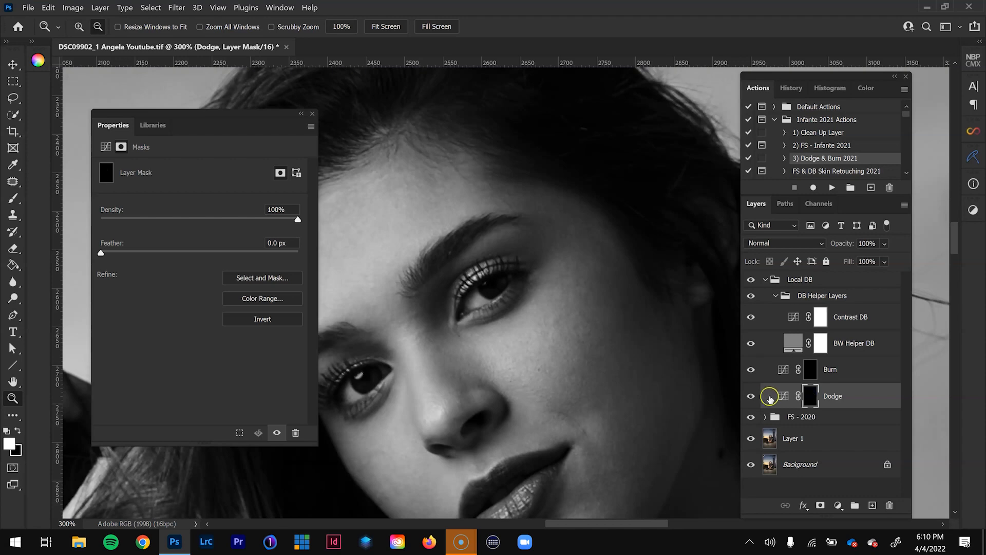
{"action": "left_click", "coordinate": [749, 397]}
{"action": "left_click", "coordinate": [751, 396]}
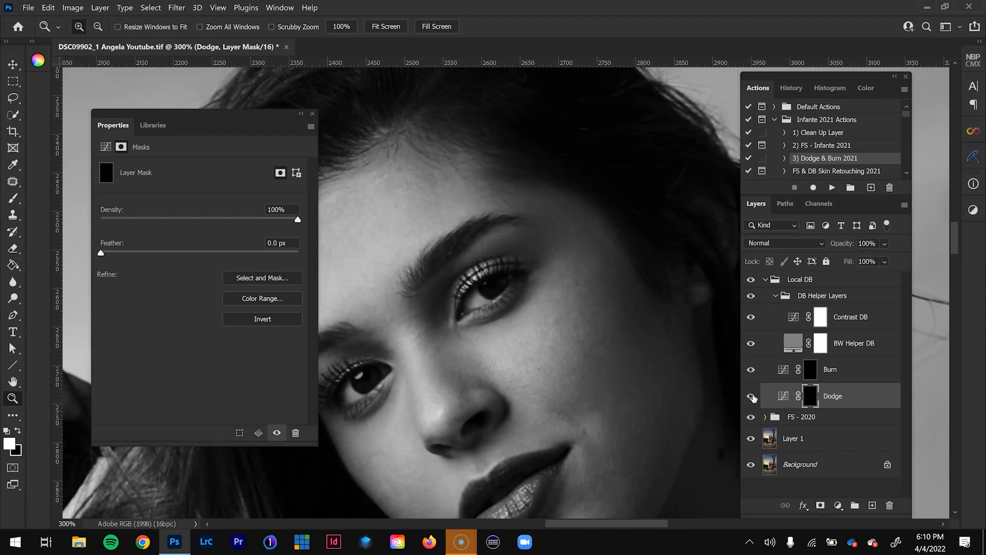
- Dodge the dark patches beside the mouth and on the cheek, jaw, temple, forehead and nose with a small brush
{"action": "left_click_drag", "start_coordinate": [630, 396], "coordinate": [583, 356]}
{"action": "key", "text": "b"}
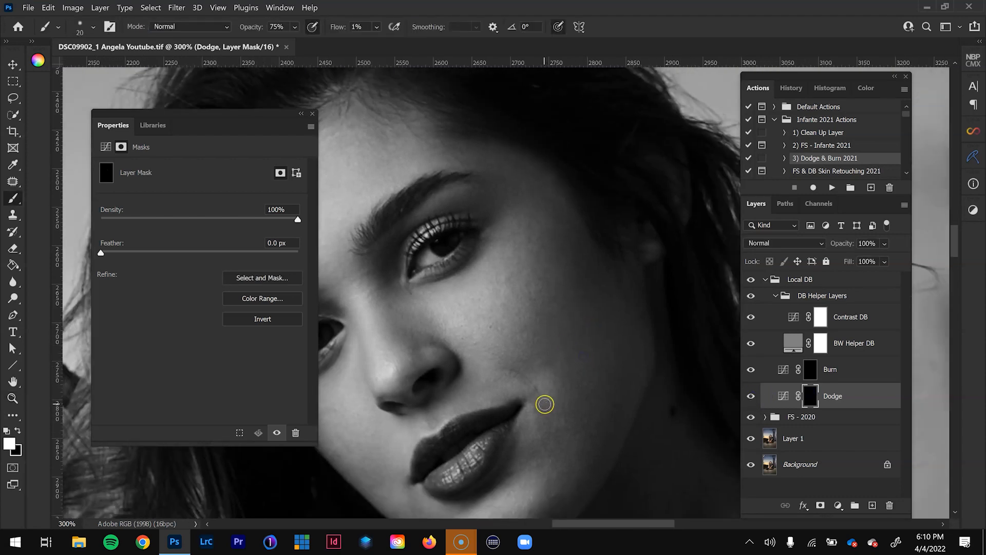
{"action": "left_click_drag", "start_coordinate": [556, 430], "coordinate": [548, 404]}
{"action": "mouse_move", "coordinate": [573, 386]}
{"action": "left_mouse_down"}
{"action": "mouse_move", "coordinate": [550, 369]}
{"action": "mouse_move", "coordinate": [589, 421]}
{"action": "left_mouse_up"}
{"action": "mouse_move", "coordinate": [626, 339]}
{"action": "left_mouse_down"}
{"action": "mouse_move", "coordinate": [619, 386]}
{"action": "mouse_move", "coordinate": [614, 332]}
{"action": "left_mouse_up"}
{"action": "mouse_move", "coordinate": [580, 264]}
{"action": "left_mouse_down"}
{"action": "mouse_move", "coordinate": [568, 264]}
{"action": "mouse_move", "coordinate": [532, 353]}
{"action": "left_mouse_up"}
{"action": "left_click_drag", "start_coordinate": [548, 231], "coordinate": [548, 215]}
{"action": "left_click_drag", "start_coordinate": [407, 161], "coordinate": [484, 180]}
{"action": "key", "text": "["}
{"action": "left_click_drag", "start_coordinate": [474, 350], "coordinate": [472, 285]}
{"action": "key", "text": "["}
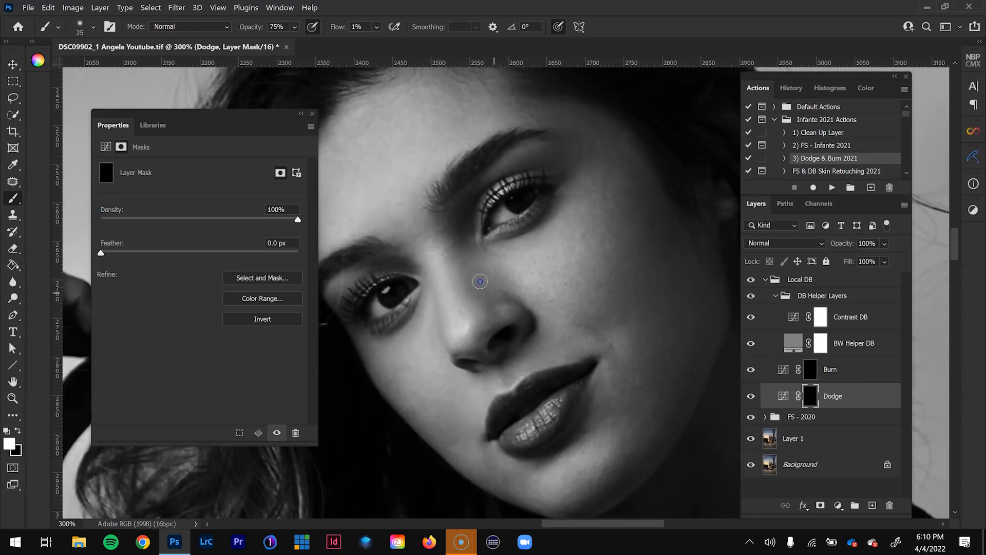
- Enlarge the brush to 45 px and continue dodging the broader dark transitions of the face on the Dodge mask
{"action": "key", "text": "]"}
{"action": "key", "text": "]"}
{"action": "key", "text": "]"}
{"action": "key", "text": "]"}
{"action": "key", "text": "ctrl+minus"}
{"action": "key", "text": "]"}
{"action": "key", "text": "ctrl+minus"}
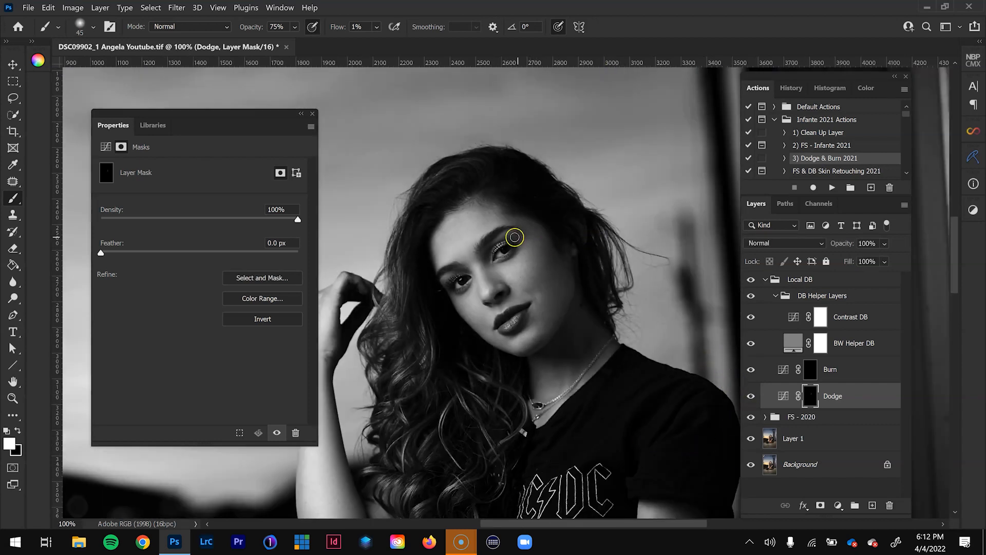
- Compare the face with the Dodge layer on and off, and inspect its mask on its own
{"action": "key", "text": "z"}
{"action": "left_click", "coordinate": [508, 234]}
{"action": "left_click", "coordinate": [750, 395]}
{"action": "left_click", "coordinate": [751, 396]}
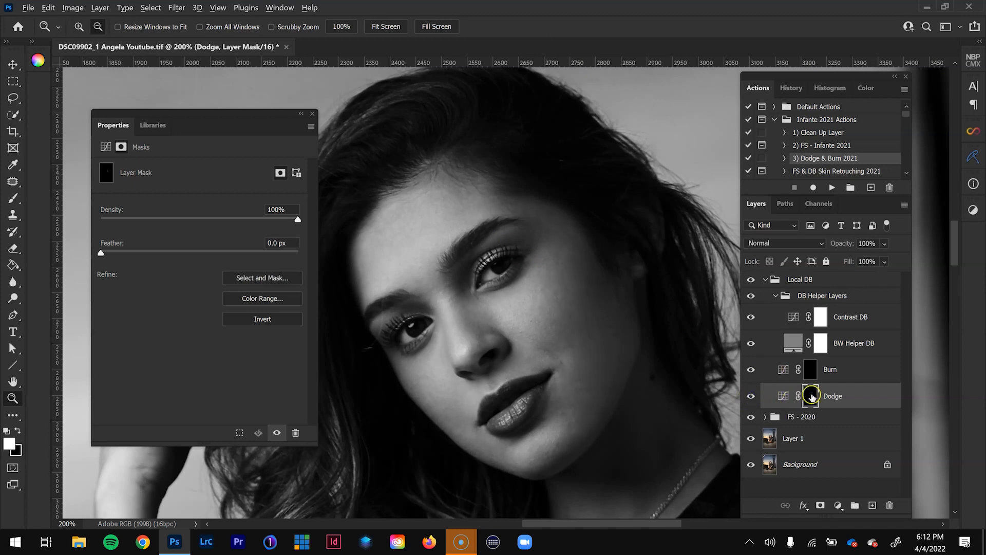
{"action": "left_click", "coordinate": [810, 396], "text": "alt"}
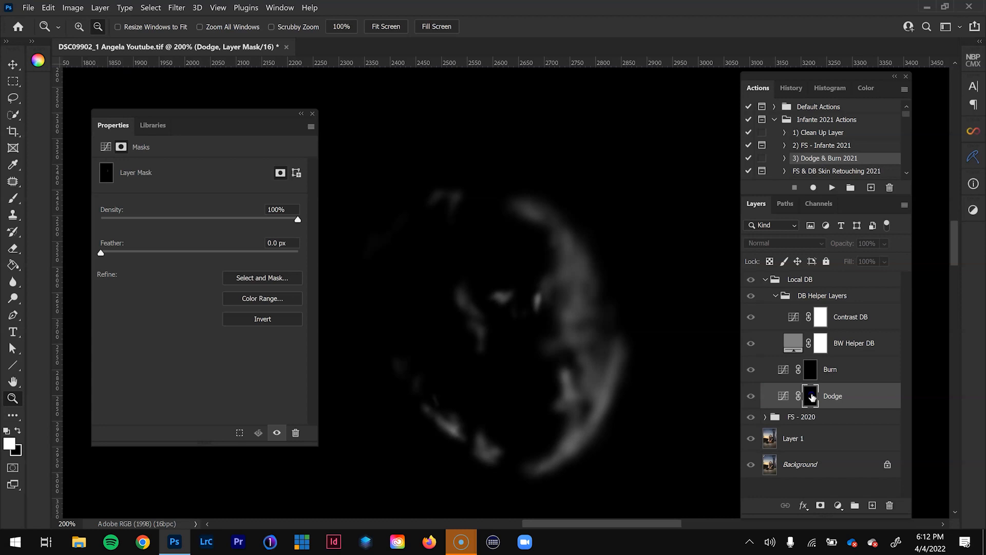
{"action": "left_click", "coordinate": [810, 396], "text": "alt"}
- Set Contrast DB to 100% opacity, reset its curve, and rebuild contrast from sampled face tones, brightening highlights and lowering midtones
{"action": "left_click", "coordinate": [793, 316]}
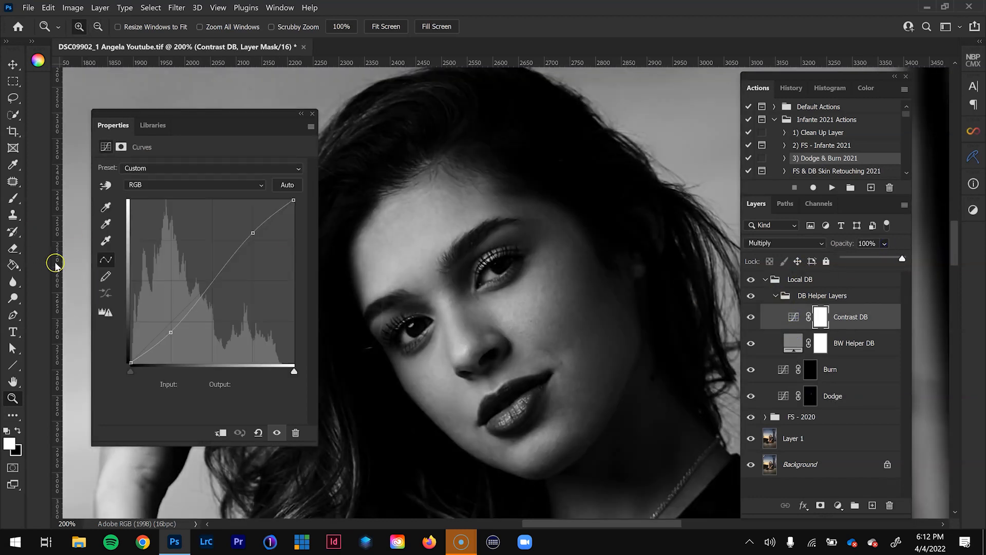
{"action": "left_click", "coordinate": [258, 434]}
{"action": "left_click", "coordinate": [105, 185]}
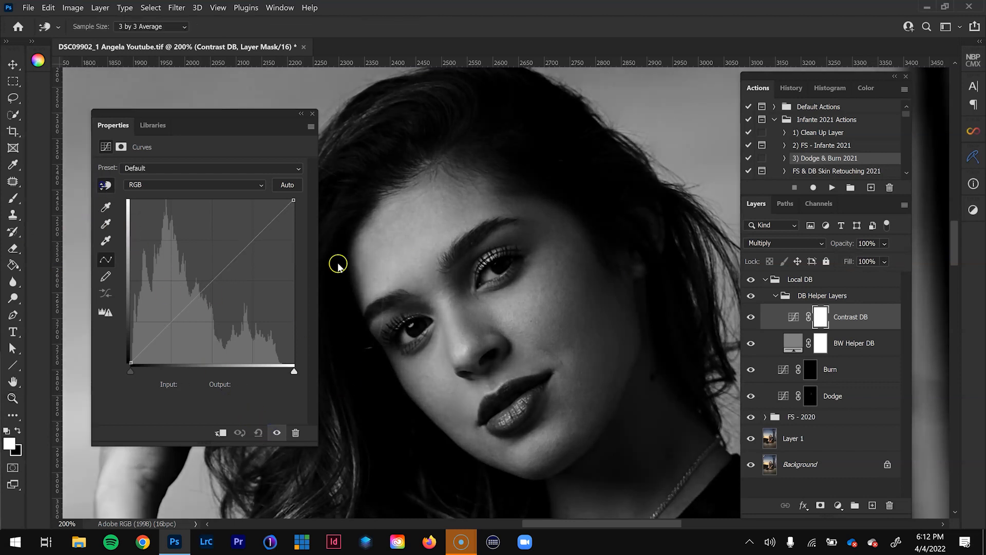
{"action": "left_click", "coordinate": [520, 303]}
{"action": "left_click_drag", "start_coordinate": [520, 303], "coordinate": [516, 272]}
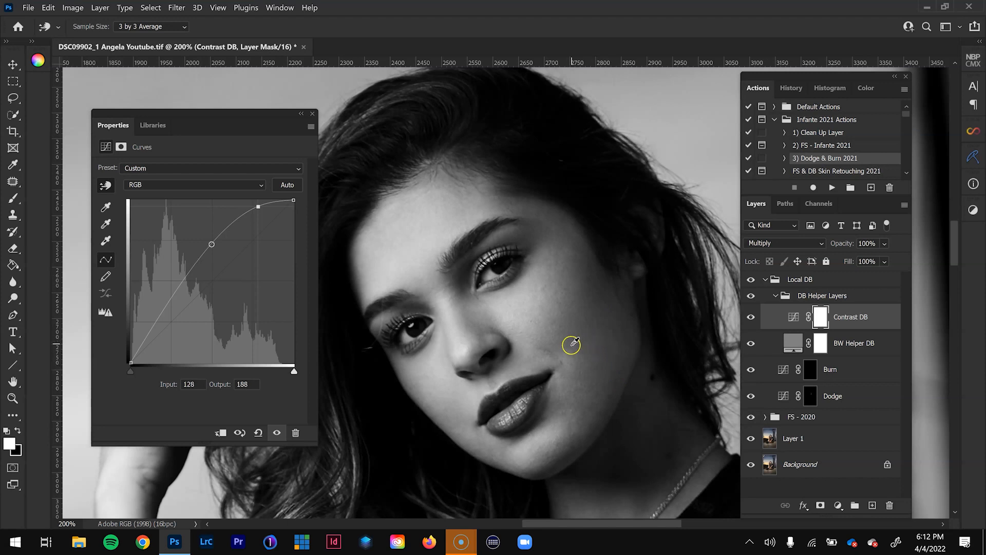
{"action": "left_click_drag", "start_coordinate": [573, 350], "coordinate": [574, 355]}
{"action": "left_click_drag", "start_coordinate": [574, 367], "coordinate": [574, 375]}
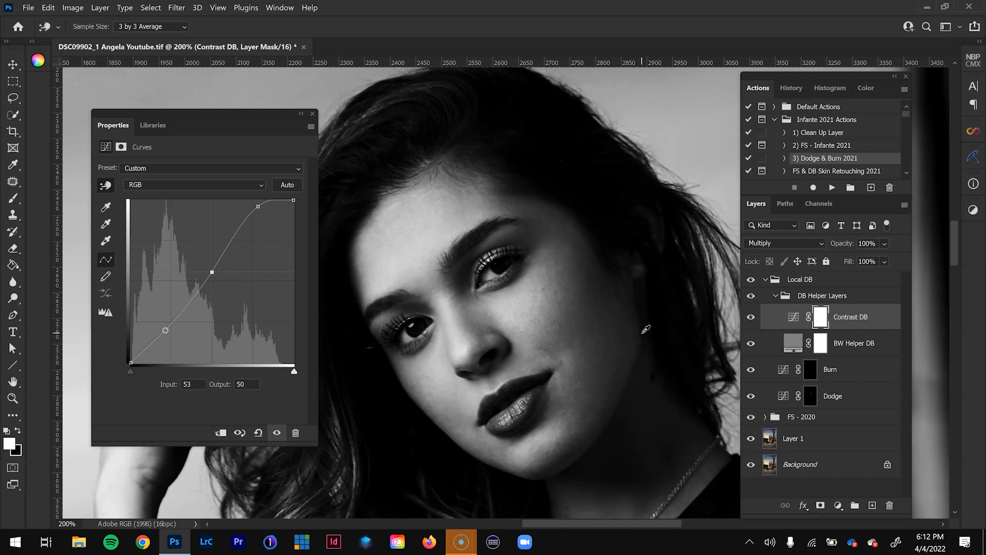
- Alternate between the Dodge and Burn masks, resizing the brush, to even out the remaining tonal transitions on the face
{"action": "left_click", "coordinate": [811, 397]}
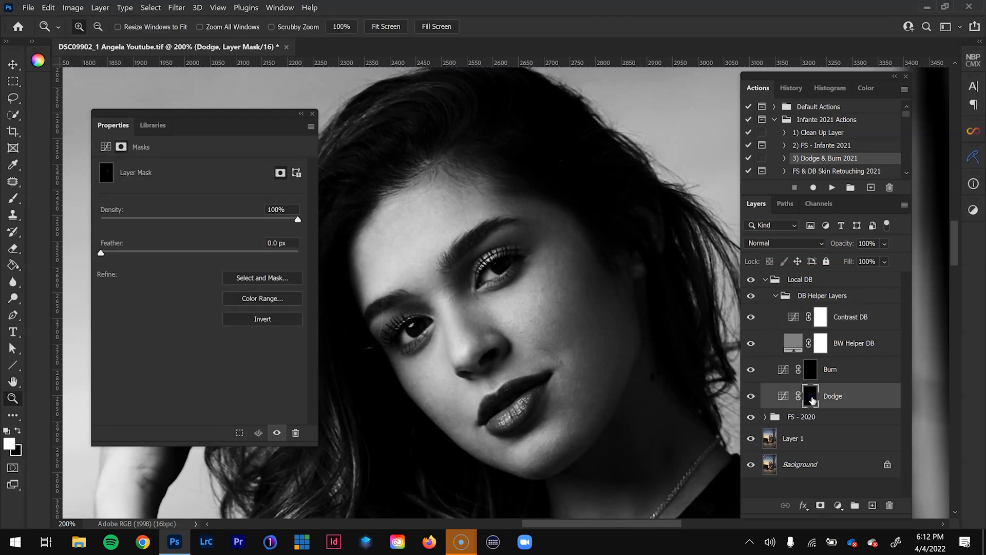
{"action": "key", "text": "b"}
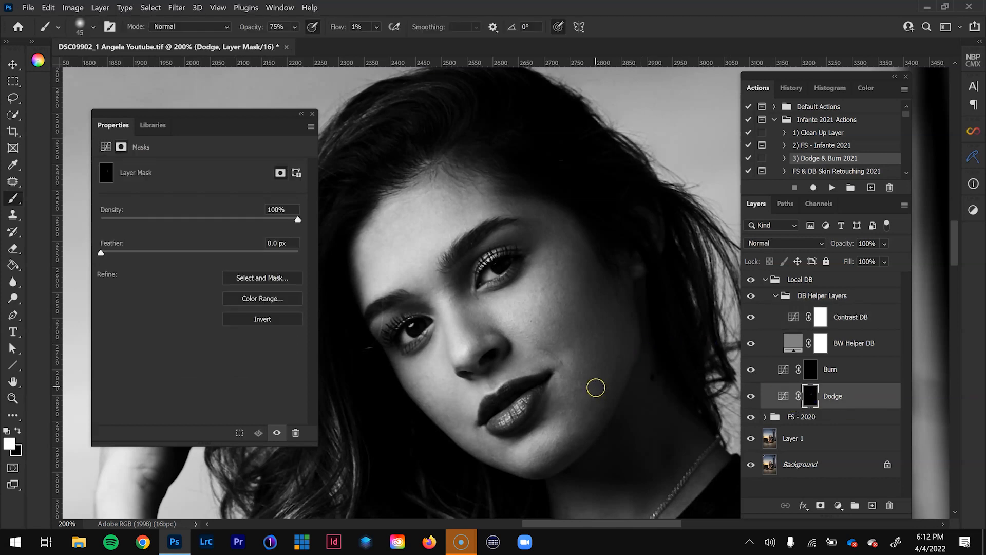
{"action": "key", "text": "bracketleft"}
{"action": "key", "text": "bracketleft"}
{"action": "key", "text": "alt+bracketright"}
{"action": "key", "text": "bracketleft"}
{"action": "key", "text": "bracketright"}
{"action": "key", "text": "bracketright"}
{"action": "key", "text": "alt+bracketleft"}
- Enlarge the brush to 80 px and work on the Burn mask to even out the arm and body
{"action": "key", "text": "ctrl+minus"}
{"action": "key", "text": "bracketright"}
{"action": "key", "text": "bracketright"}
{"action": "key", "text": "alt+bracketright"}
{"action": "key", "text": "bracketright"}
{"action": "key", "text": "bracketright"}
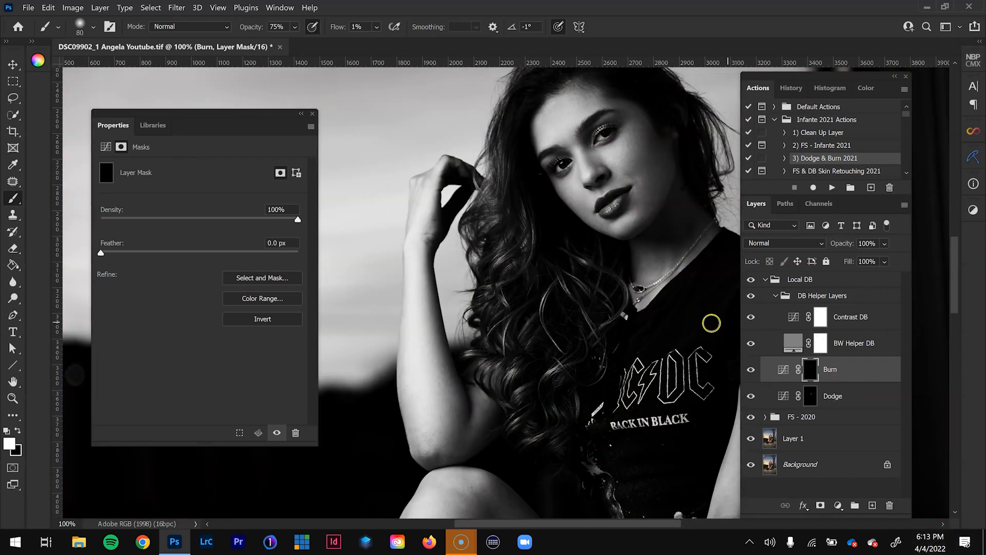
- Hide the DB Helper Layers group and review the dodge and burn result on the whole portrait in colour
{"action": "left_click", "coordinate": [751, 296]}
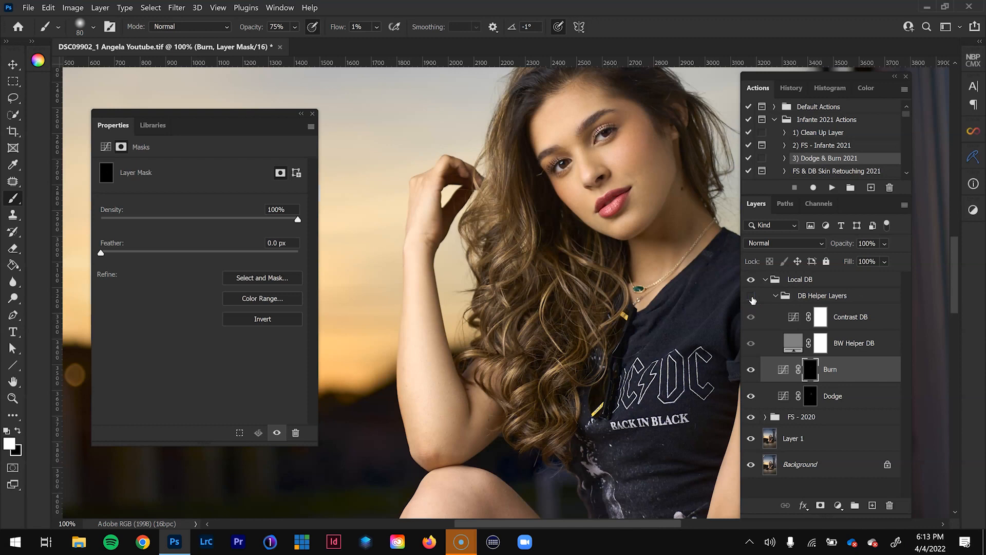
{"action": "key", "text": "ctrl+minus"}
{"action": "key", "text": "ctrl+minus"}
{"action": "key", "text": "ctrl+minus"}
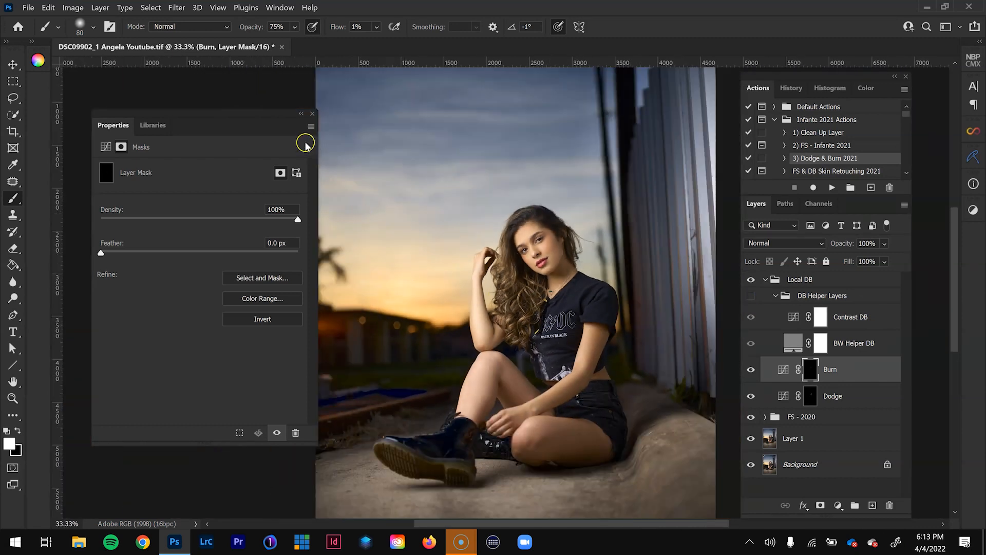
{"action": "key", "text": "ctrl+minus"}
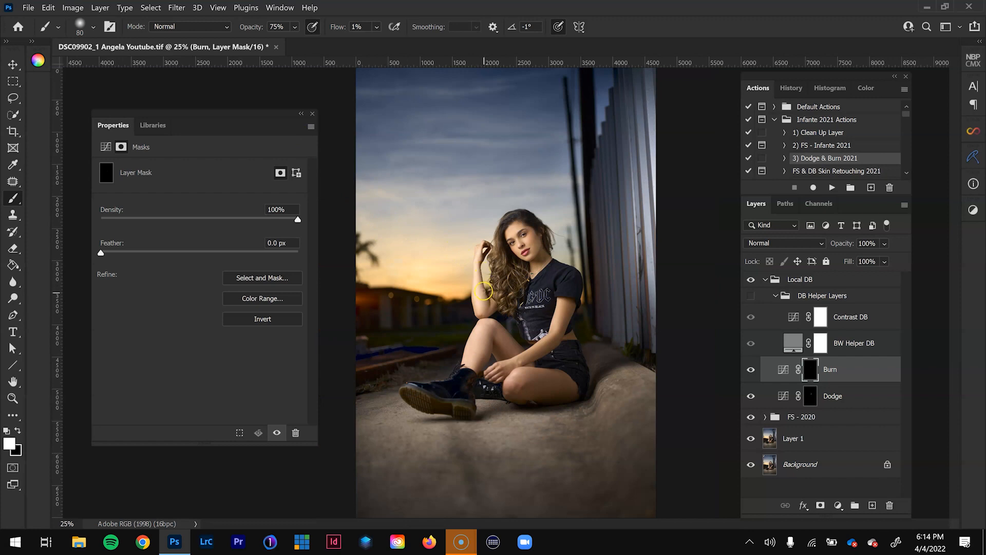
{"action": "key", "text": "ctrl+plus"}
{"action": "key", "text": "ctrl+plus"}
{"action": "key", "text": "ctrl+plus"}
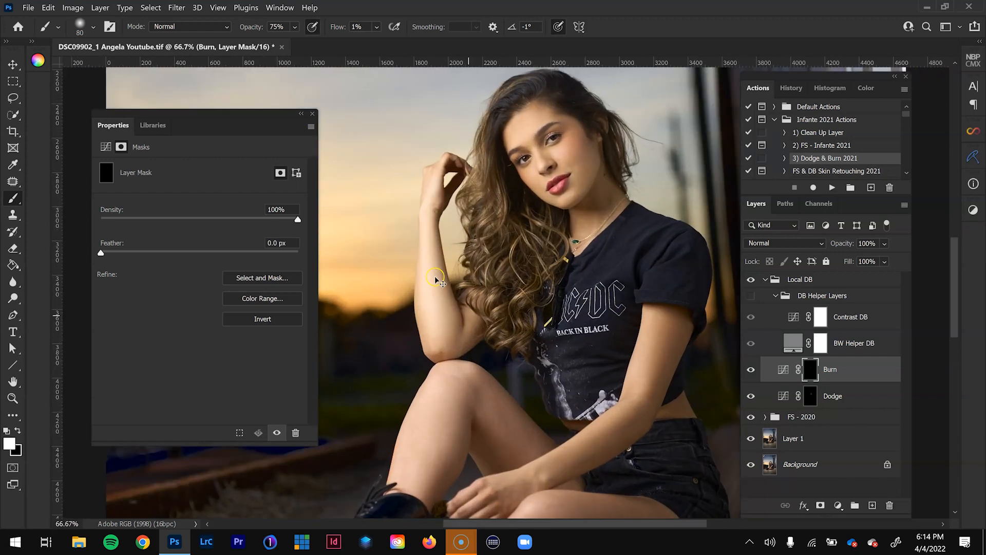
- Burn the bright areas along the raised forearm down to the elbow on the Burn mask, using a brush of up to 150 px
{"action": "key", "text": "ctrl+plus"}
{"action": "left_click_drag", "start_coordinate": [418, 326], "coordinate": [461, 377]}
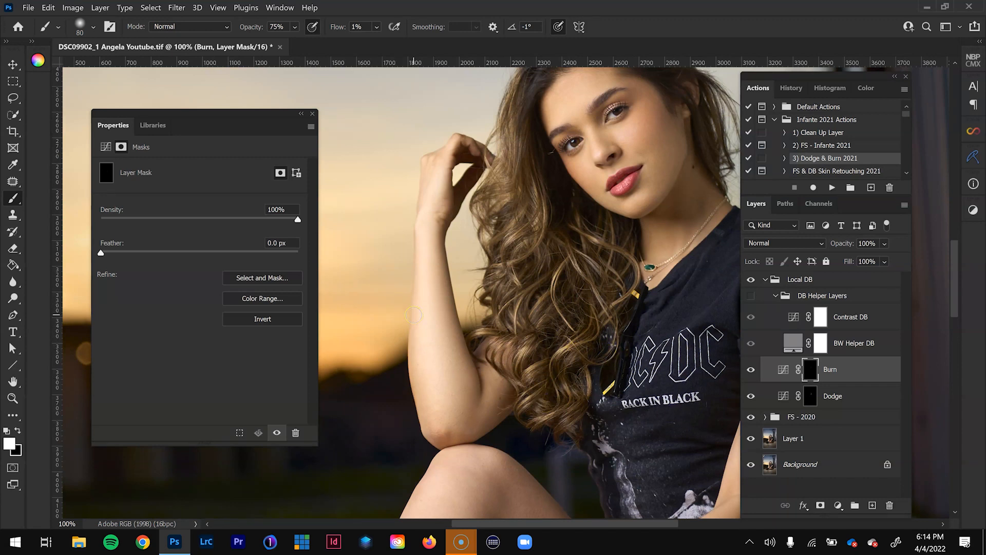
{"action": "left_click", "coordinate": [424, 97]}
{"action": "key", "text": "bracketleft"}
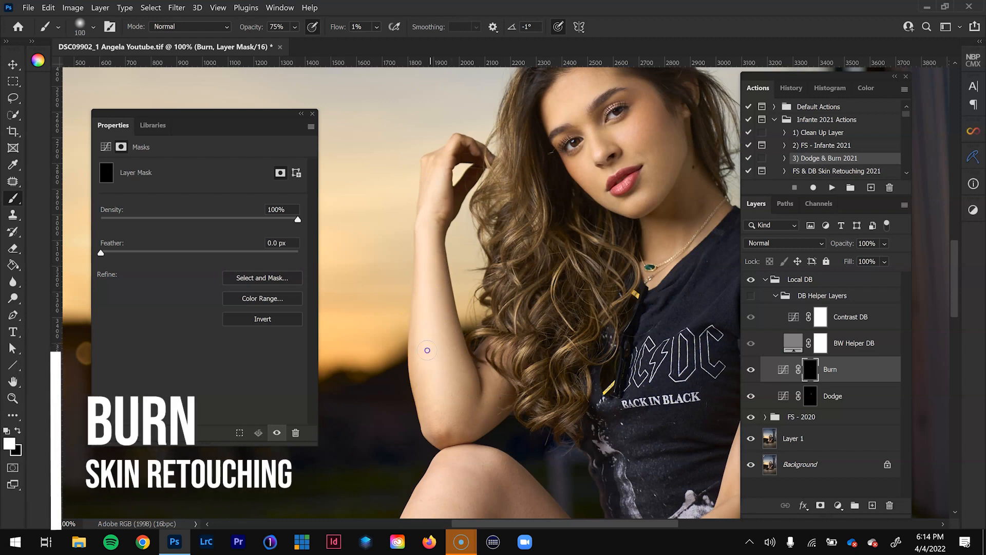
{"action": "key", "text": "bracketleft"}
{"action": "key", "text": "bracketleft"}
{"action": "left_click", "coordinate": [428, 224]}
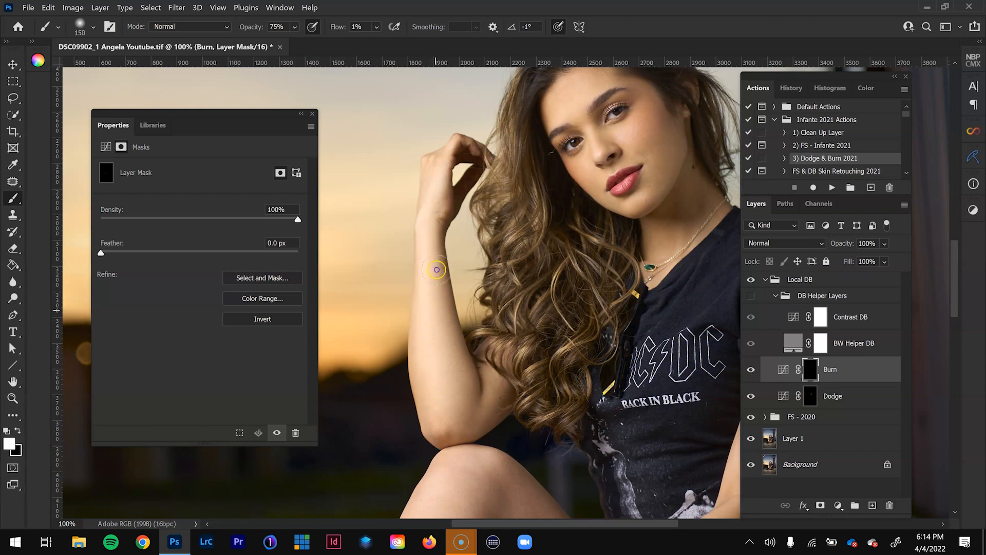
{"action": "mouse_move", "coordinate": [439, 413]}
{"action": "left_mouse_down"}
{"action": "mouse_move", "coordinate": [478, 405]}
{"action": "mouse_move", "coordinate": [458, 415]}
{"action": "left_mouse_up"}
- Burn the raised knee and shin with a brush enlarged to 175–200 px, and compare the image with and without the Burn layer
{"action": "scroll", "coordinate": [480, 205], "scroll_direction": "down", "scroll_amount": 5}
{"action": "key", "text": "bracketright"}
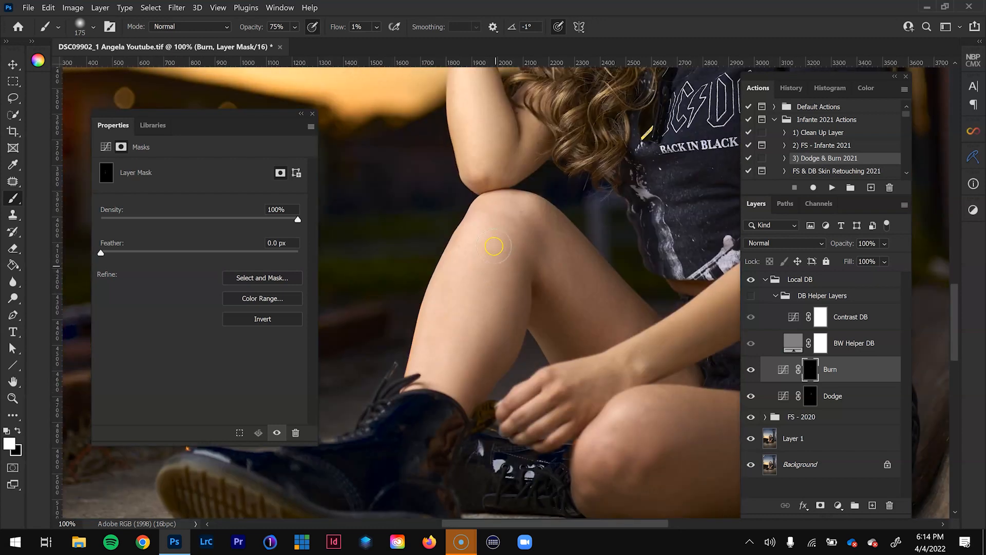
{"action": "mouse_move", "coordinate": [462, 306]}
{"action": "left_mouse_down"}
{"action": "mouse_move", "coordinate": [467, 338]}
{"action": "mouse_move", "coordinate": [449, 324]}
{"action": "mouse_move", "coordinate": [448, 302]}
{"action": "left_mouse_up"}
{"action": "scroll", "coordinate": [502, 214], "scroll_direction": "down", "scroll_amount": 2}
{"action": "key", "text": "ctrl+plus"}
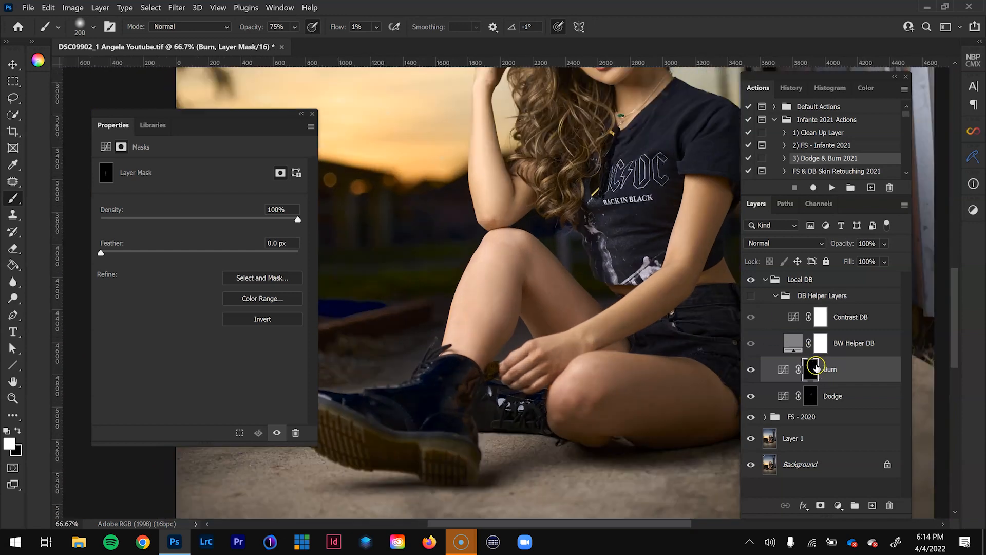
{"action": "left_click_drag", "start_coordinate": [474, 219], "coordinate": [455, 343]}
{"action": "left_click", "coordinate": [751, 370]}
{"action": "left_click", "coordinate": [751, 370]}
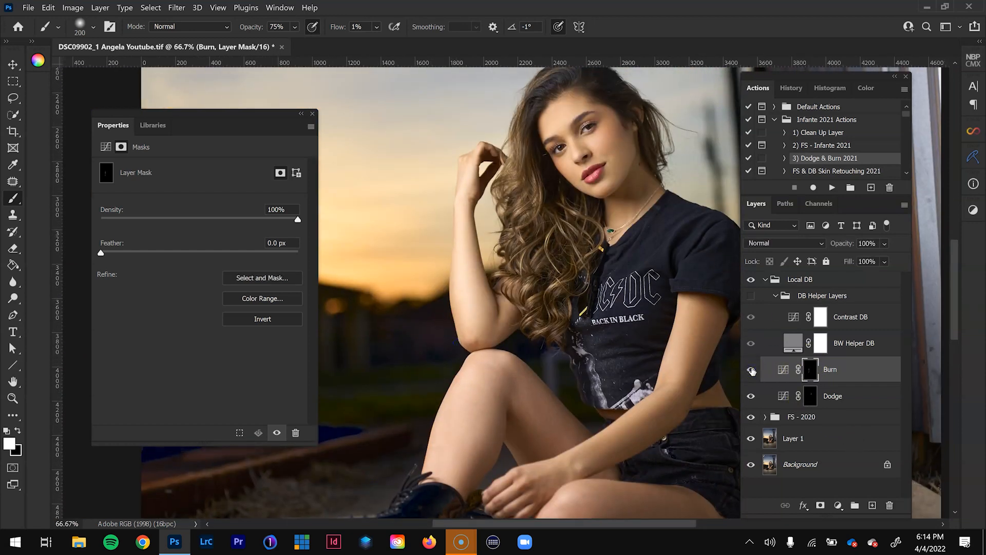
- Show the DB Helper Layers and brighten the darker patches on the legs and arms on the Dodge mask with a brush around 100 px
{"action": "left_click", "coordinate": [766, 396]}
{"action": "left_click", "coordinate": [750, 295]}
{"action": "left_click", "coordinate": [524, 374], "text": "ctrl"}
{"action": "key", "text": "bracketleft"}
{"action": "key", "text": "bracketleft"}
{"action": "key", "text": "bracketleft"}
{"action": "left_click_drag", "start_coordinate": [524, 334], "coordinate": [517, 345]}
{"action": "left_click_drag", "start_coordinate": [611, 318], "coordinate": [482, 293]}
{"action": "key", "text": "bracketright"}
{"action": "left_click_drag", "start_coordinate": [579, 296], "coordinate": [502, 367]}
{"action": "left_click_drag", "start_coordinate": [488, 429], "coordinate": [575, 317]}
{"action": "left_click", "coordinate": [750, 296]}
{"action": "left_click_drag", "start_coordinate": [575, 111], "coordinate": [539, 462]}
{"action": "key", "text": "ctrl+minus"}
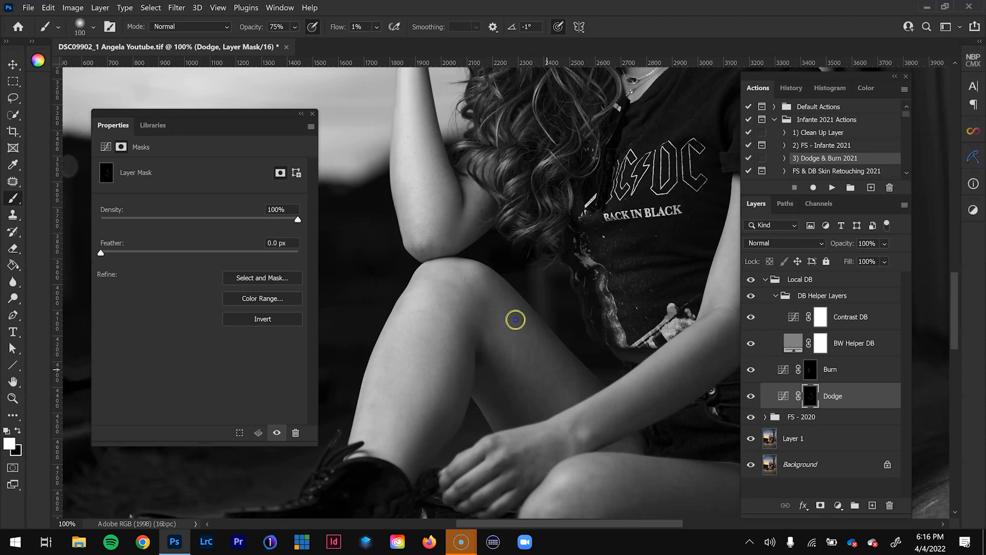
- Burn the remaining bright areas along the raised forearm on the Burn mask with a 90 px brush
{"action": "key", "text": "alt+]"}
{"action": "left_click_drag", "start_coordinate": [425, 184], "coordinate": [439, 311]}
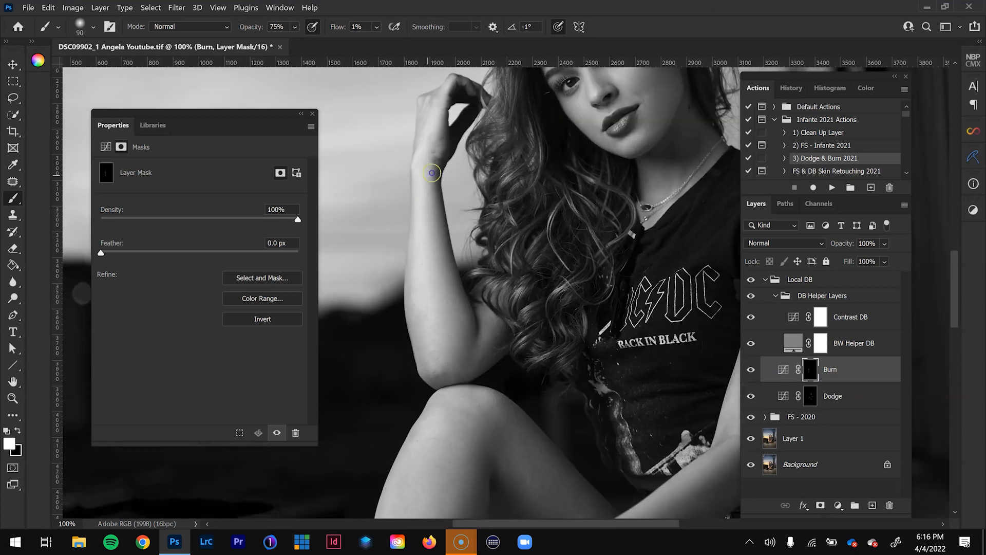
{"action": "key", "text": "ctrl+minus"}
{"action": "key", "text": "ctrl+minus"}
- Make the Dodge layer active with a 125 px brush, and collapse and hide the DB Helper Layers group
{"action": "key", "text": "alt+["}
{"action": "key", "text": "]"}
{"action": "key", "text": "]"}
{"action": "left_click", "coordinate": [775, 297]}
{"action": "left_click", "coordinate": [750, 296]}
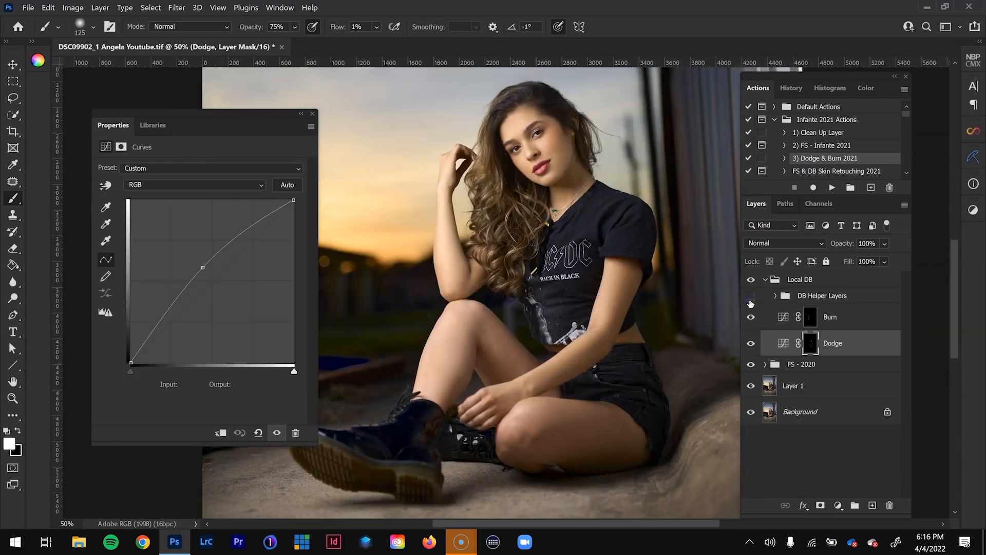
- Compare the portrait in colour before and after the local dodge and burn by toggling the Local DB group
{"action": "key", "text": "ctrl+minus"}
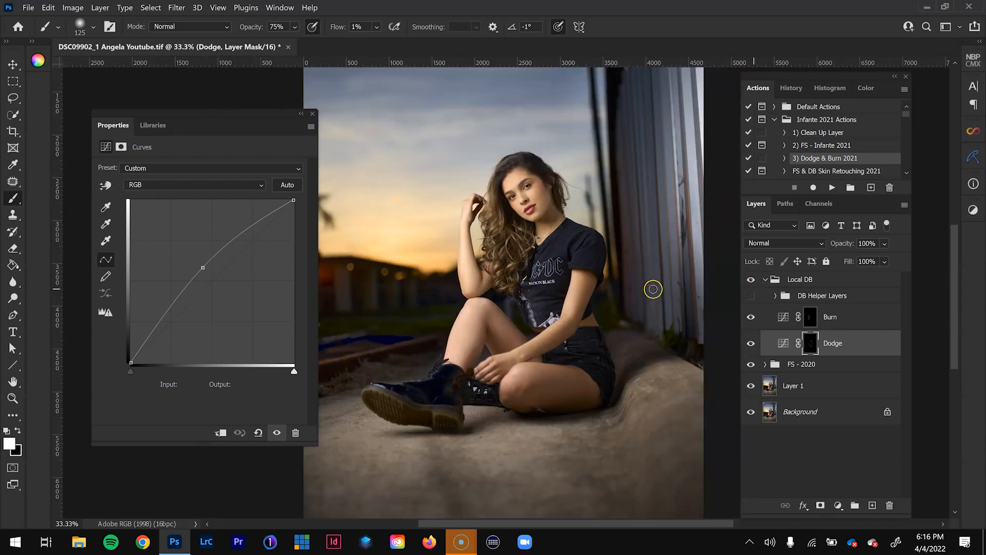
{"action": "key", "text": "ctrl+plus"}
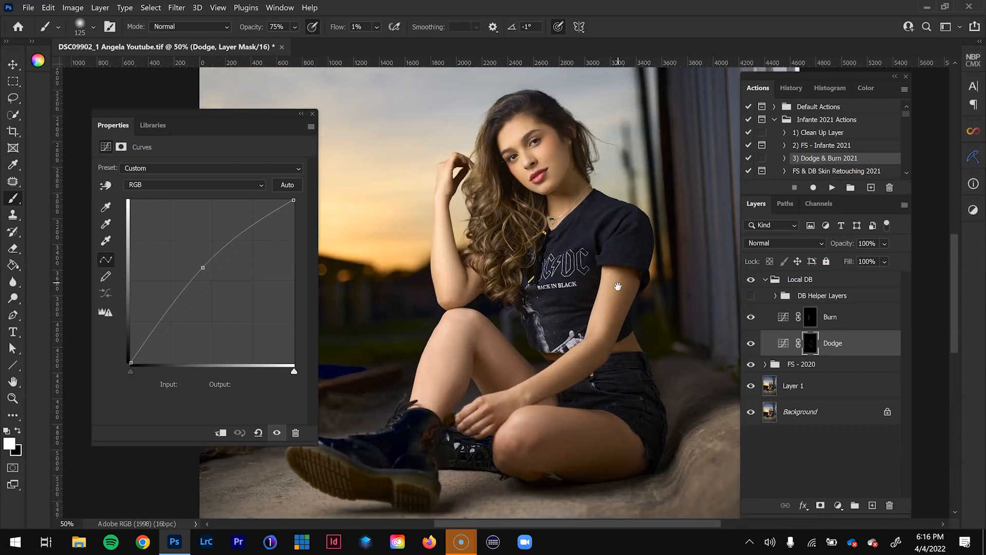
{"action": "left_click", "coordinate": [750, 280]}
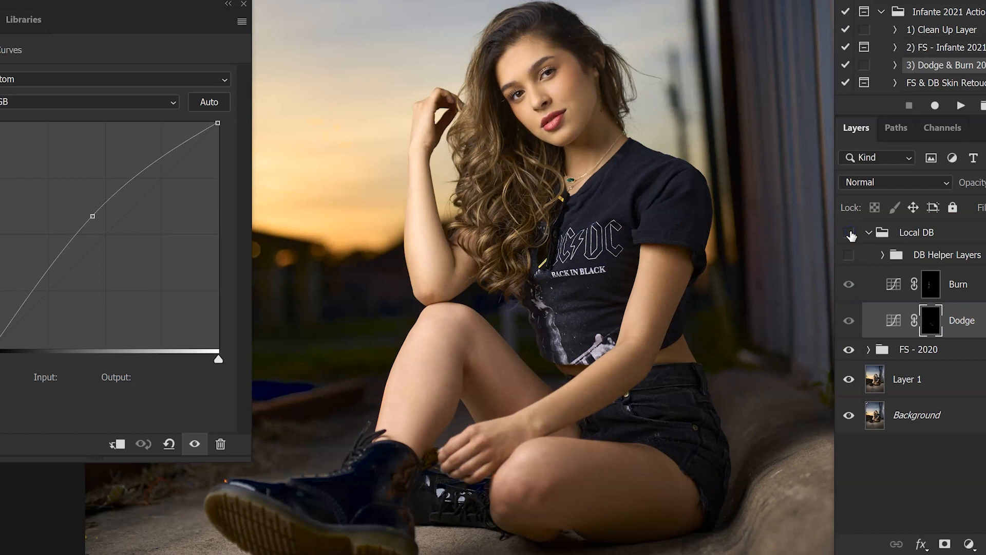
{"action": "left_click", "coordinate": [850, 232]}
{"action": "left_click", "coordinate": [850, 234]}
{"action": "left_click", "coordinate": [850, 234]}
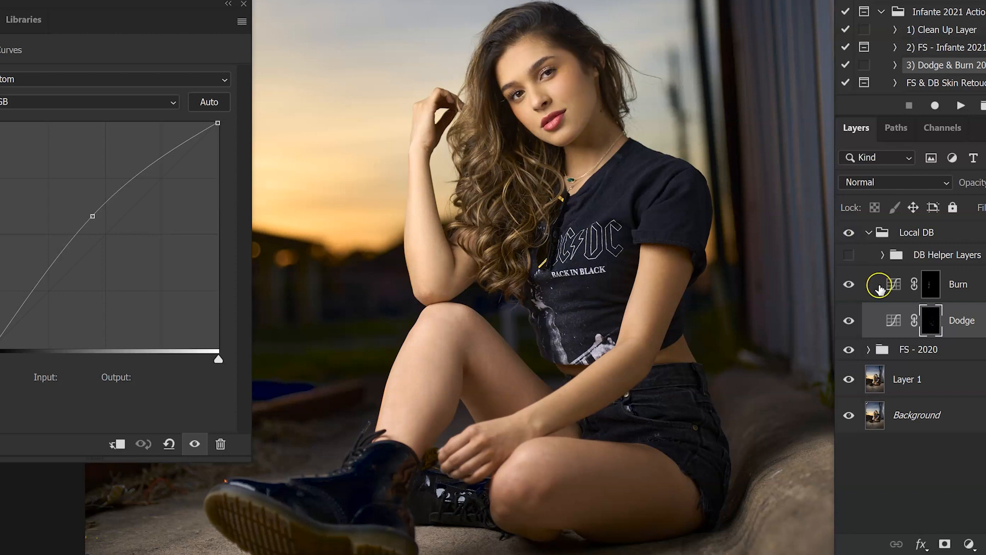
{"action": "left_click", "coordinate": [848, 255]}
{"action": "left_click", "coordinate": [848, 255]}
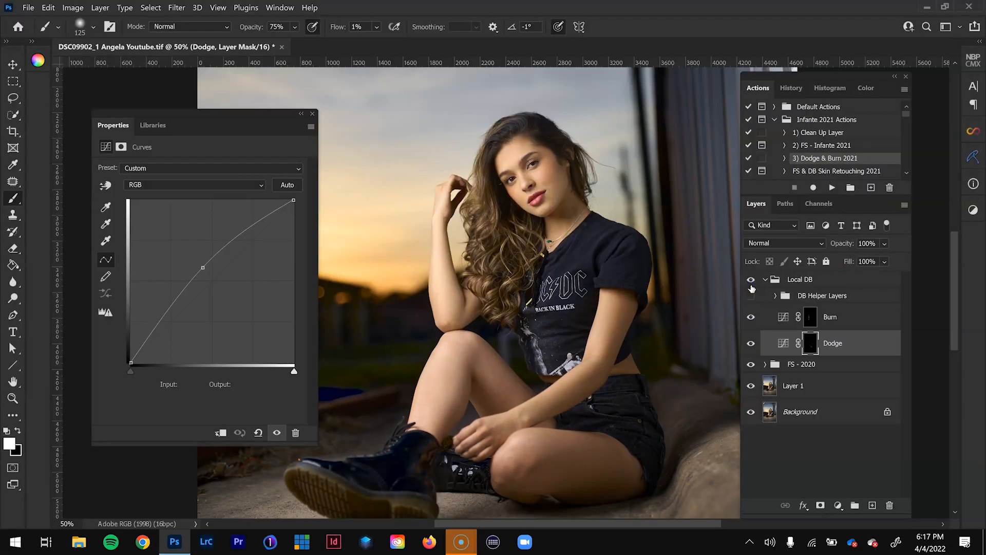
{"action": "left_click", "coordinate": [751, 285]}
{"action": "left_click", "coordinate": [751, 284]}
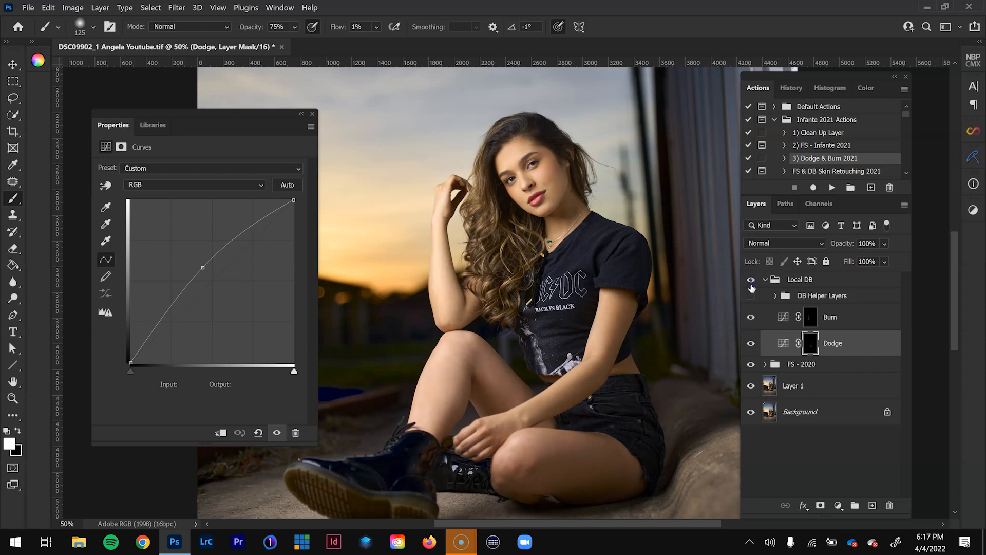
- Inspect the painted areas of the Dodge mask and the Burn mask on their own, and return to the normal image view
{"action": "left_click", "coordinate": [811, 343], "text": "alt"}
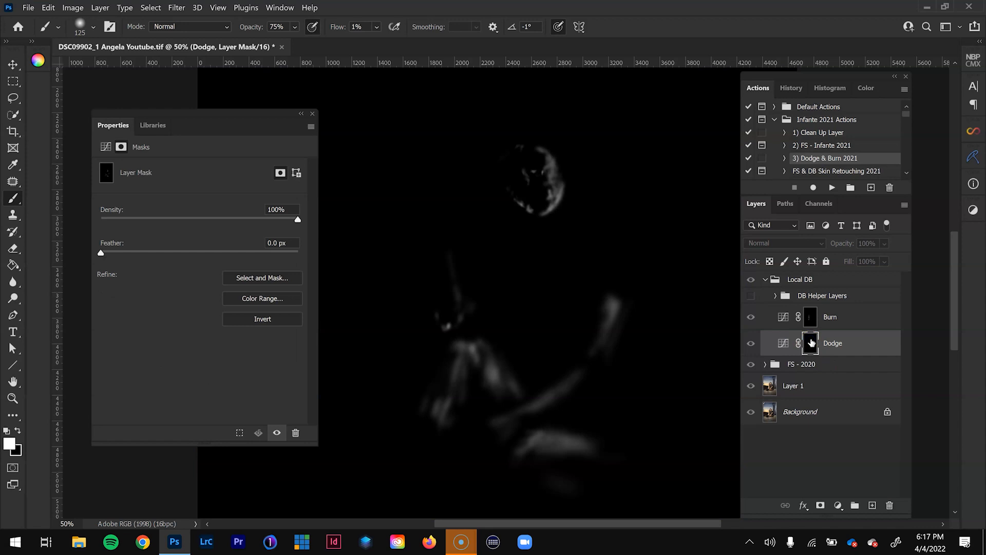
{"action": "left_click", "coordinate": [811, 343], "text": "alt"}
{"action": "left_click", "coordinate": [810, 318], "text": "alt"}
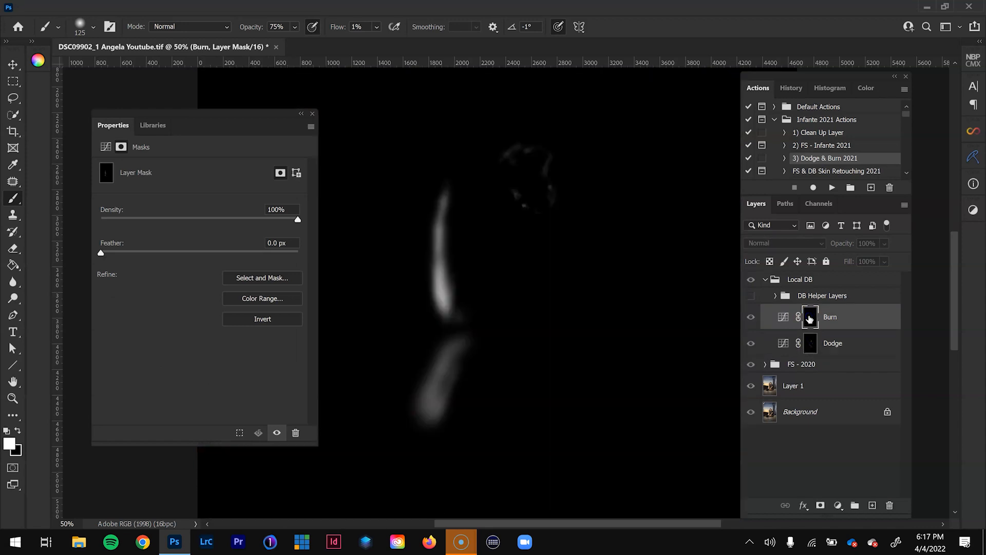
{"action": "left_click", "coordinate": [810, 318], "text": "alt"}
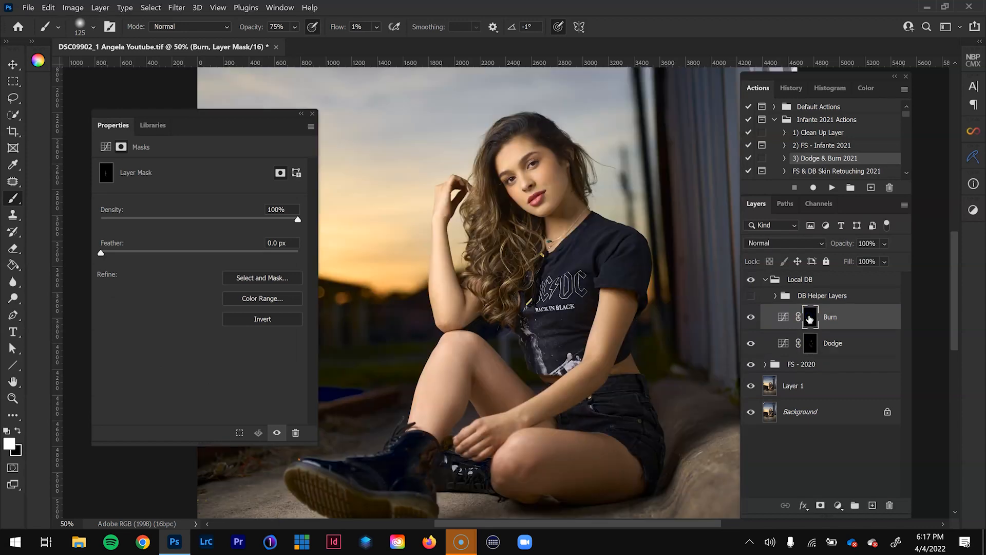
{"action": "key", "text": "super+Tab"}
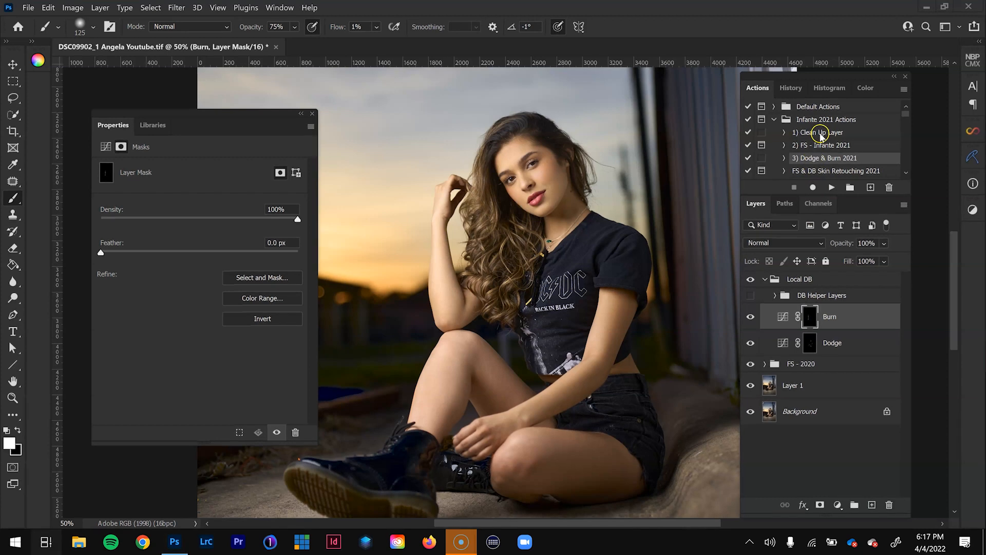
{"action": "left_click", "coordinate": [72, 143]}
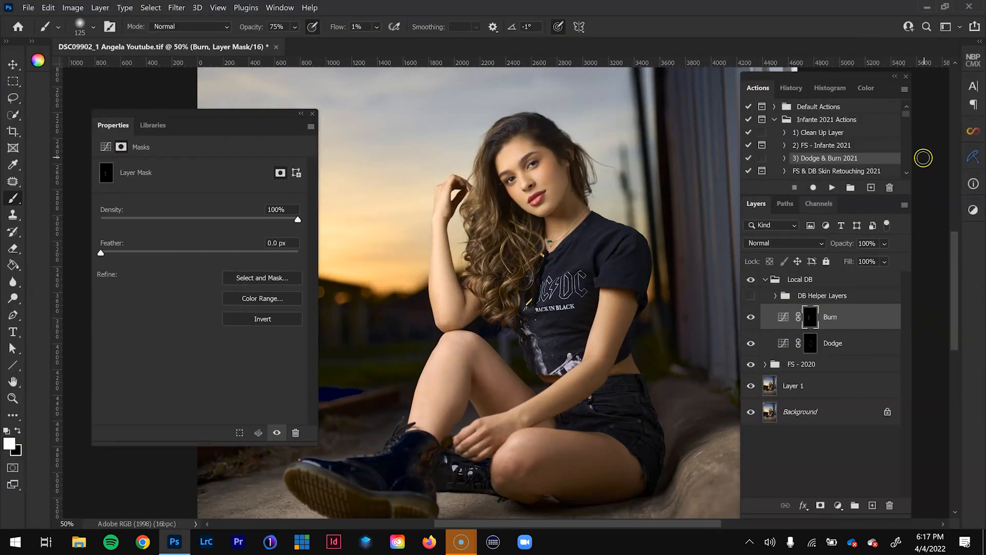
- Run the Dodge - Curves and Burn - Curves actions to add a new pair of layers for global dodge and burn
{"action": "scroll", "coordinate": [883, 125], "scroll_direction": "down", "scroll_amount": 2}
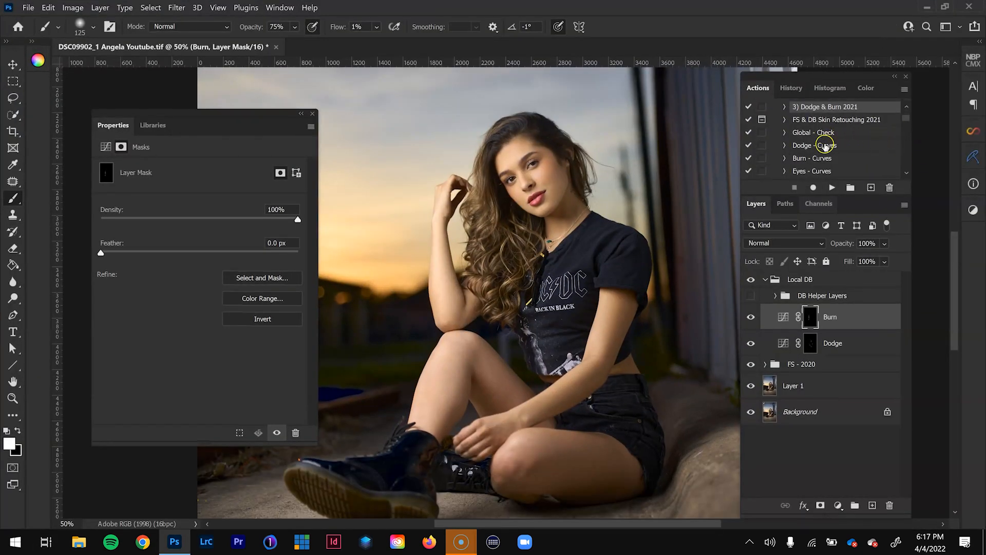
{"action": "left_click", "coordinate": [825, 149]}
{"action": "left_click", "coordinate": [833, 187]}
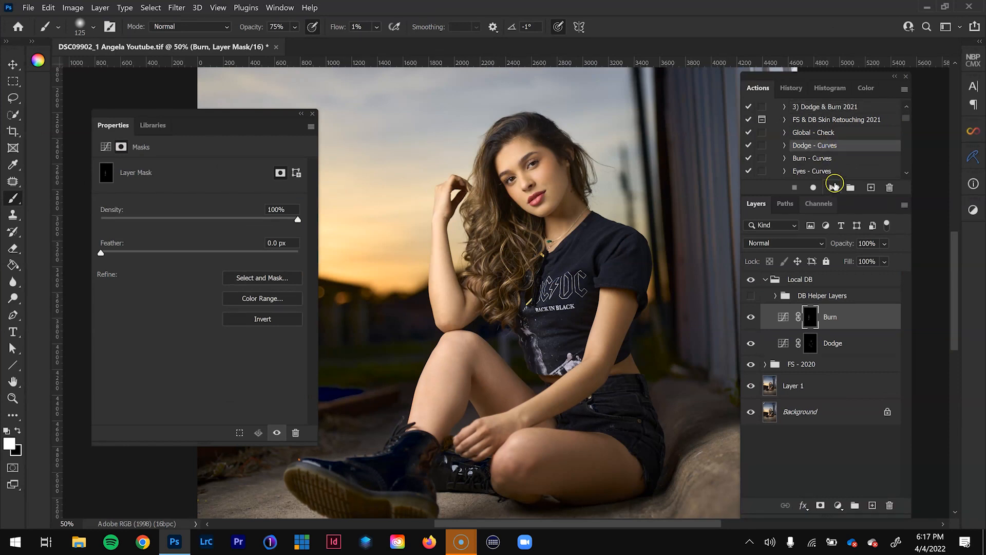
{"action": "left_click", "coordinate": [818, 158]}
{"action": "left_click", "coordinate": [828, 185]}
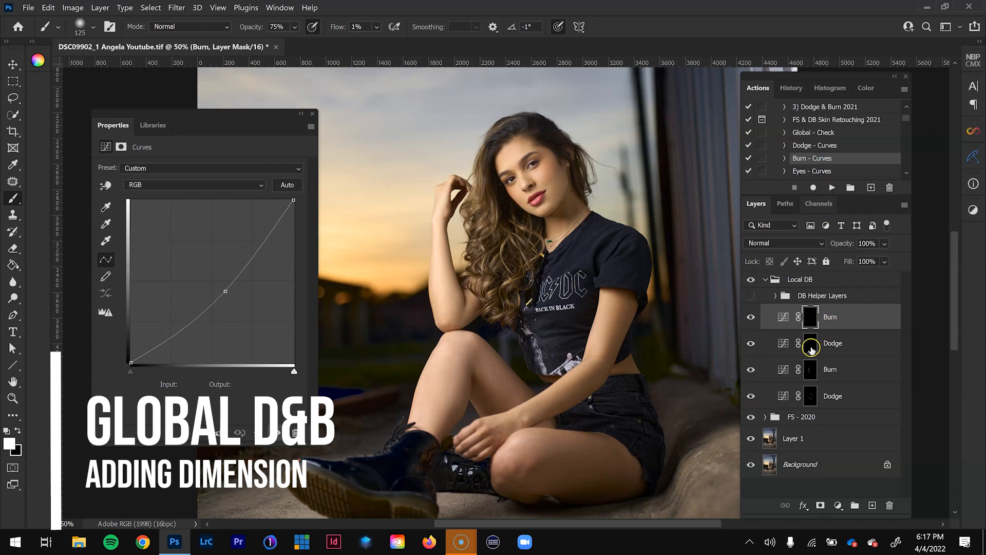
- Target the mask of the new upper Dodge layer and set the brush flow to 4%
{"action": "left_click", "coordinate": [811, 347]}
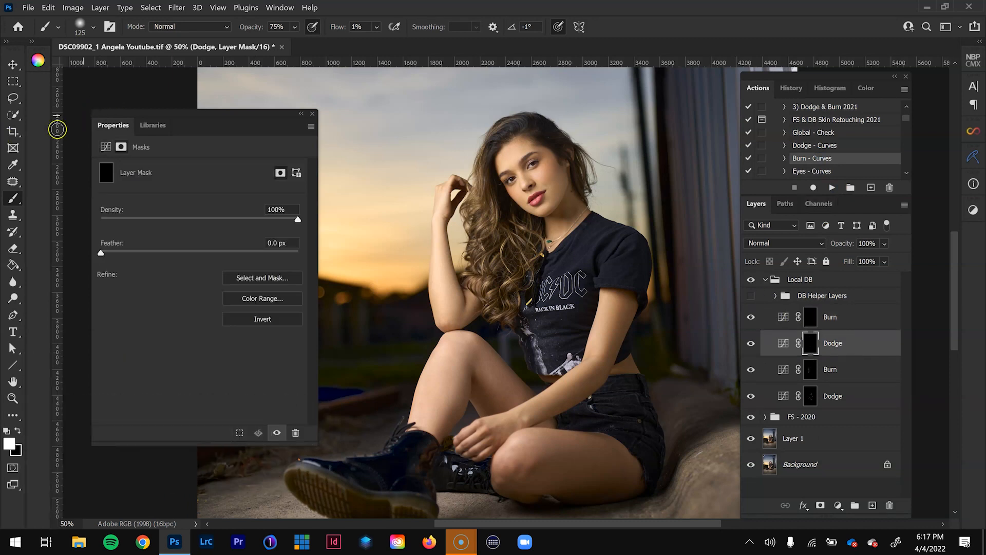
{"action": "left_click", "coordinate": [338, 31]}
{"action": "type", "text": "4"}
{"action": "key", "text": "Return"}
- Paint on the upper Dodge mask with a reduced brush to brighten highlights in the curls and around the crown of the hair
{"action": "key", "text": "ctrl+plus"}
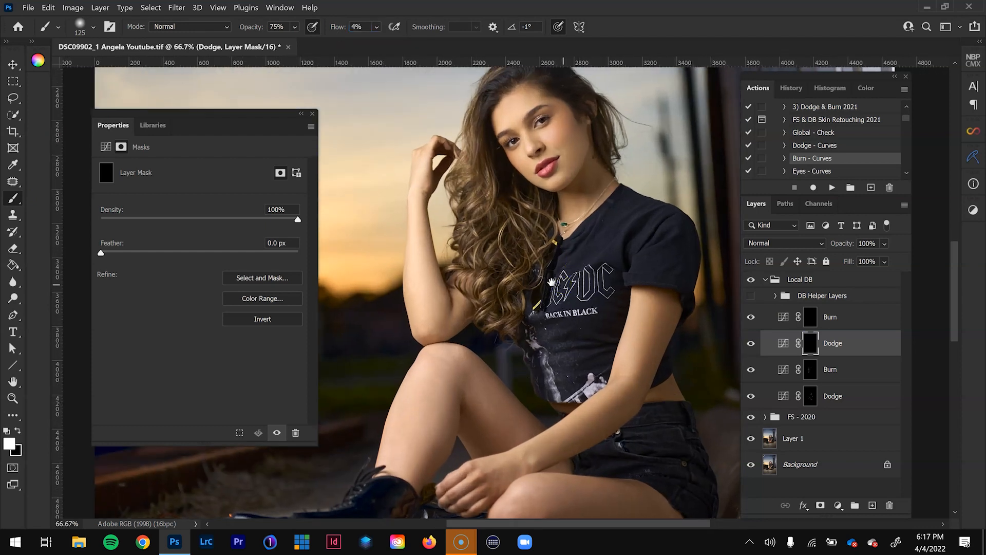
{"action": "left_click_drag", "start_coordinate": [551, 282], "coordinate": [519, 350]}
{"action": "key", "text": "bracketleft"}
{"action": "key", "text": "bracketleft"}
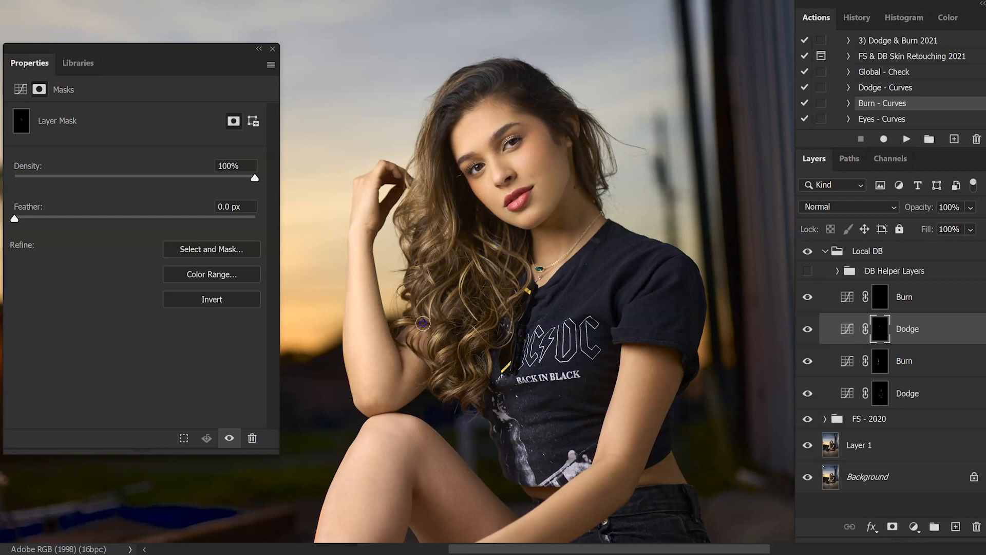
{"action": "left_click", "coordinate": [484, 335]}
{"action": "left_click_drag", "start_coordinate": [582, 131], "coordinate": [589, 137]}
{"action": "left_click_drag", "start_coordinate": [503, 66], "coordinate": [473, 73]}
- Dodge the highlights on the lower lip and along the upper lip's edge with a much smaller brush
{"action": "key", "text": "ctrl+plus"}
{"action": "key", "text": "ctrl+plus"}
{"action": "key", "text": "ctrl+plus"}
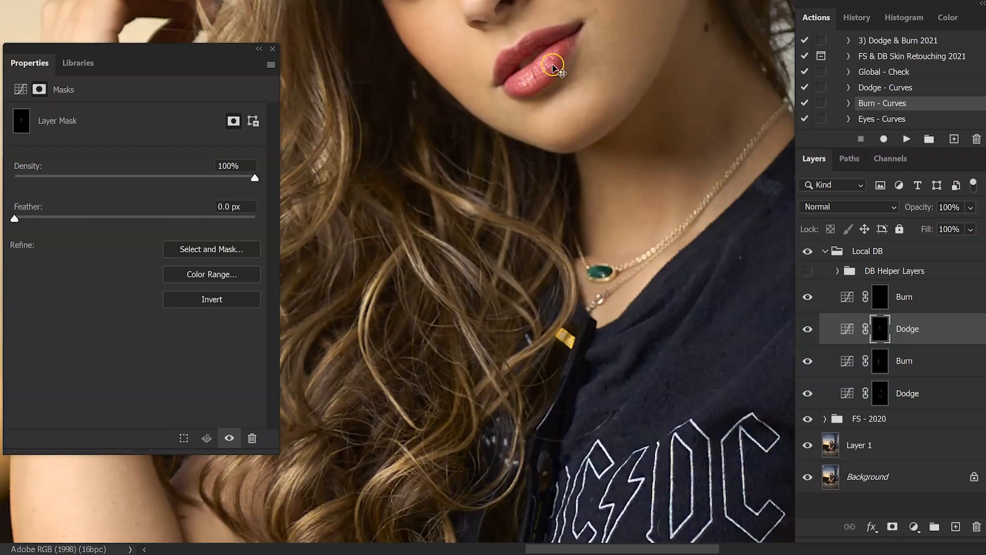
{"action": "key", "text": "ctrl+plus"}
{"action": "left_click_drag", "start_coordinate": [548, 78], "coordinate": [494, 381]}
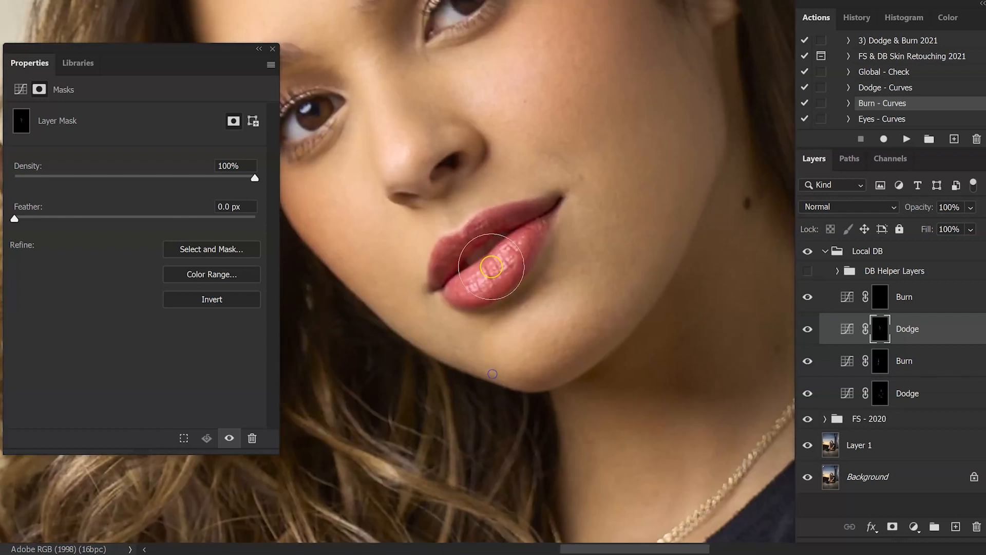
{"action": "key", "text": "bracketleft"}
{"action": "key", "text": "bracketleft"}
{"action": "key", "text": "bracketleft"}
{"action": "key", "text": "bracketleft"}
{"action": "key", "text": "bracketleft"}
{"action": "left_click", "coordinate": [477, 273]}
{"action": "mouse_move", "coordinate": [499, 256]}
{"action": "left_mouse_down"}
{"action": "mouse_move", "coordinate": [490, 274]}
{"action": "mouse_move", "coordinate": [521, 246]}
{"action": "mouse_move", "coordinate": [479, 280]}
{"action": "left_mouse_up"}
{"action": "left_click", "coordinate": [484, 230]}
{"action": "left_click_drag", "start_coordinate": [485, 230], "coordinate": [469, 222]}
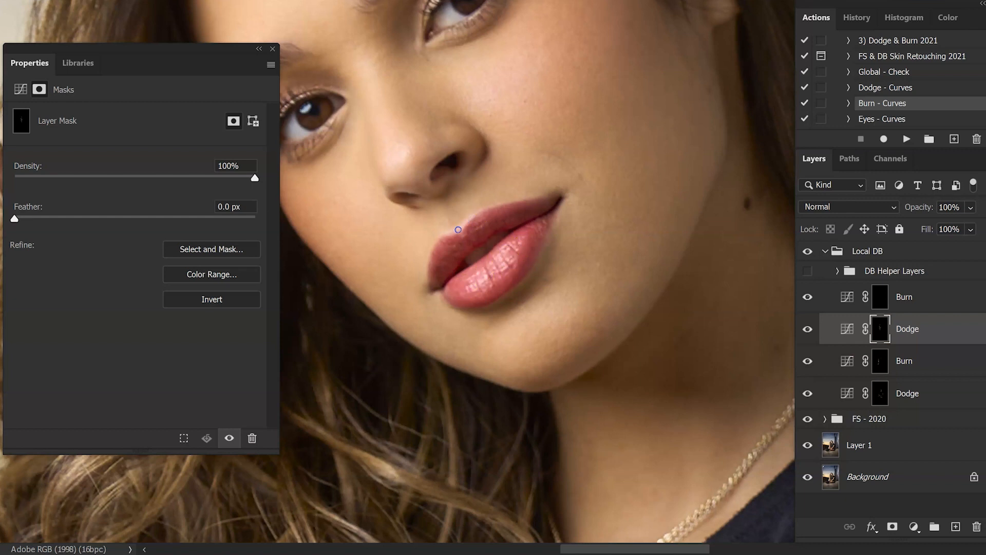
{"action": "mouse_move", "coordinate": [508, 206]}
{"action": "left_mouse_down"}
{"action": "mouse_move", "coordinate": [482, 222]}
{"action": "mouse_move", "coordinate": [501, 208]}
{"action": "left_mouse_up"}
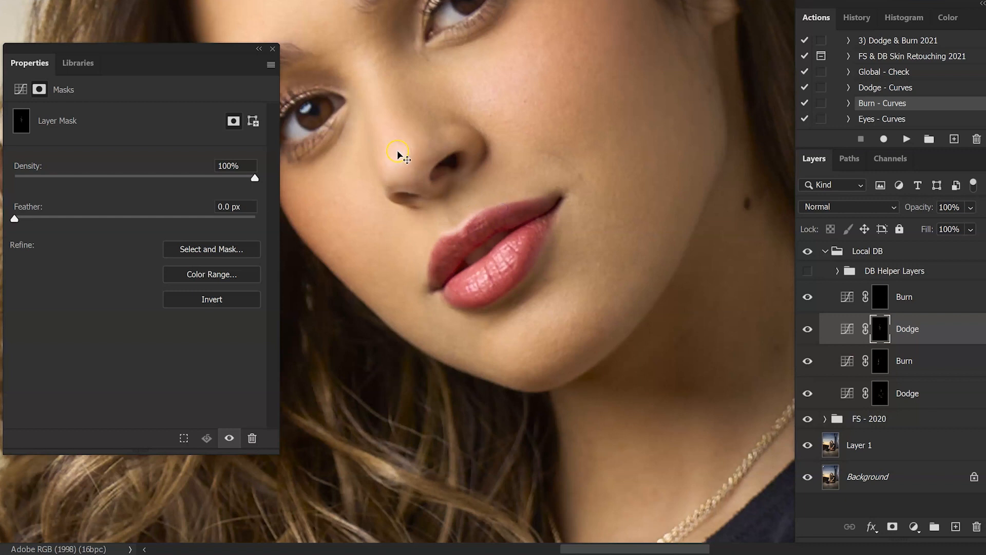
- Dodge the facial highlights around the cheek and eyes on the upper Dodge mask, adjusting the brush size
{"action": "key", "text": "ctrl+minus"}
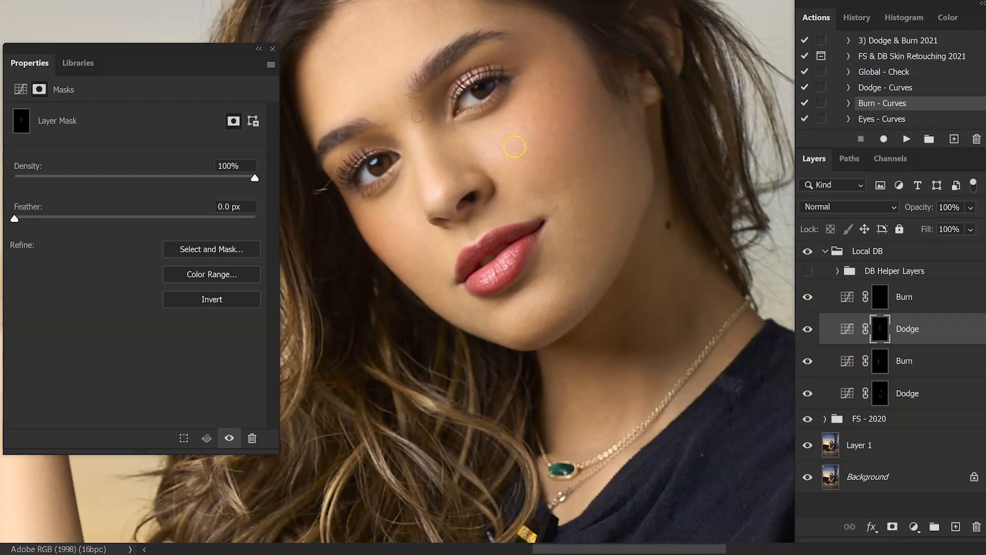
{"action": "left_click_drag", "start_coordinate": [526, 105], "coordinate": [519, 112]}
{"action": "left_click_drag", "start_coordinate": [444, 94], "coordinate": [468, 202]}
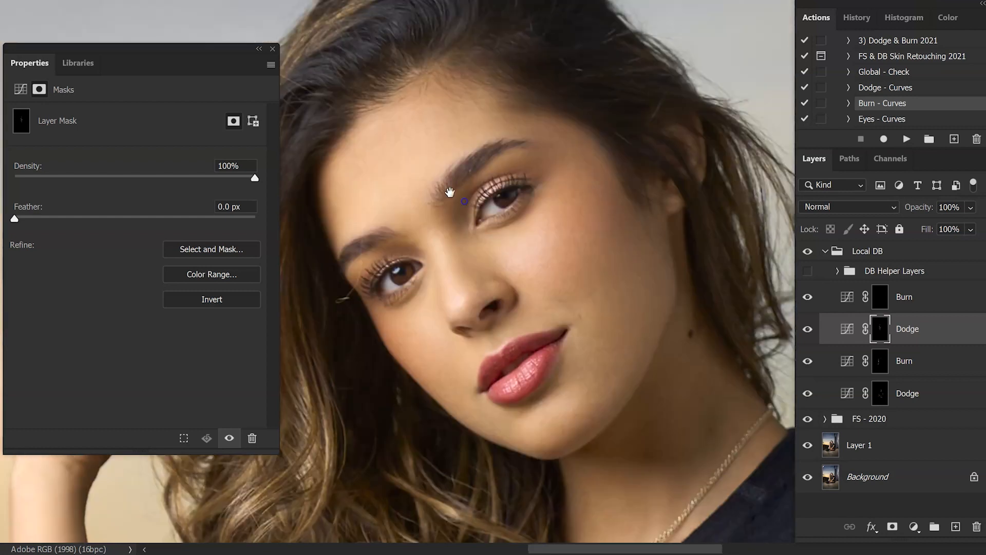
{"action": "key", "text": "bracketright"}
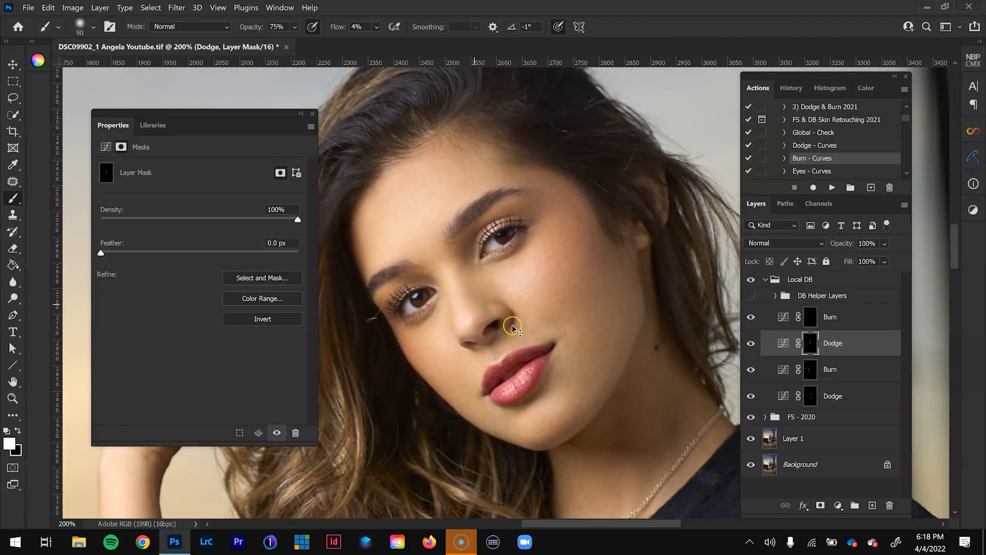
- Check the dodged face and hair highlights against the rest of the portrait, down to the legs
{"action": "key", "text": "ctrl+minus"}
{"action": "key", "text": "ctrl+minus"}
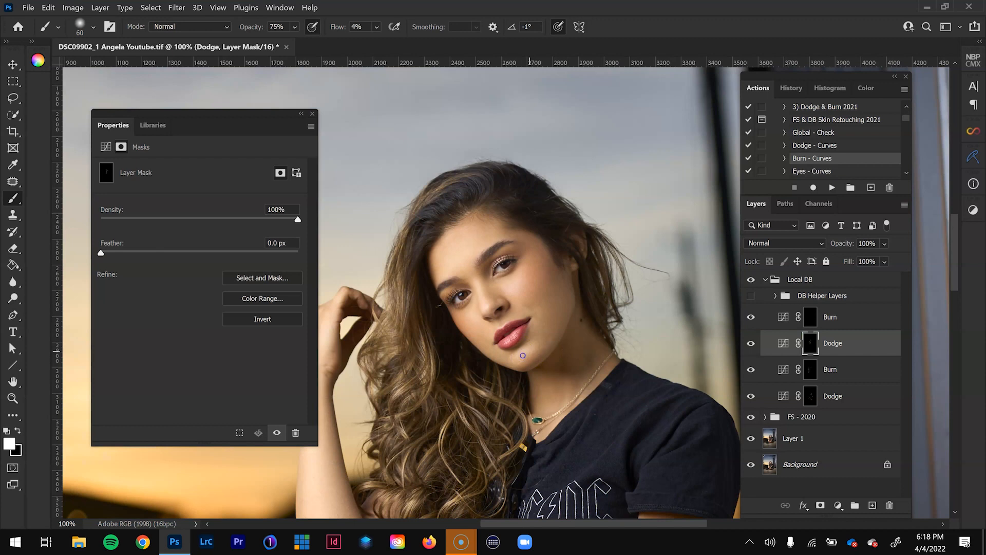
{"action": "scroll", "coordinate": [557, 311], "scroll_direction": "down", "scroll_amount": 1}
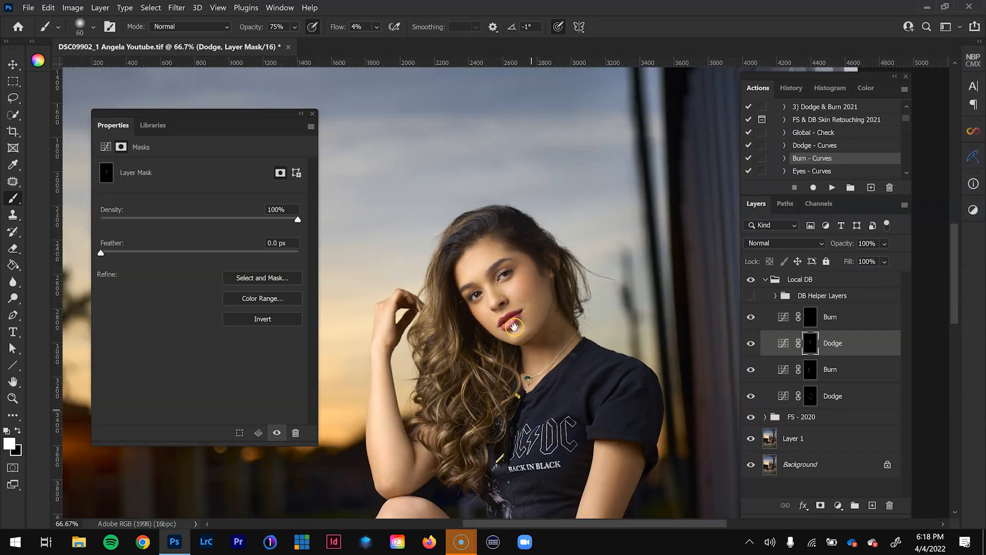
{"action": "scroll", "coordinate": [529, 395], "scroll_direction": "down", "scroll_amount": 5}
{"action": "scroll", "coordinate": [496, 364], "scroll_direction": "down", "scroll_amount": 1}
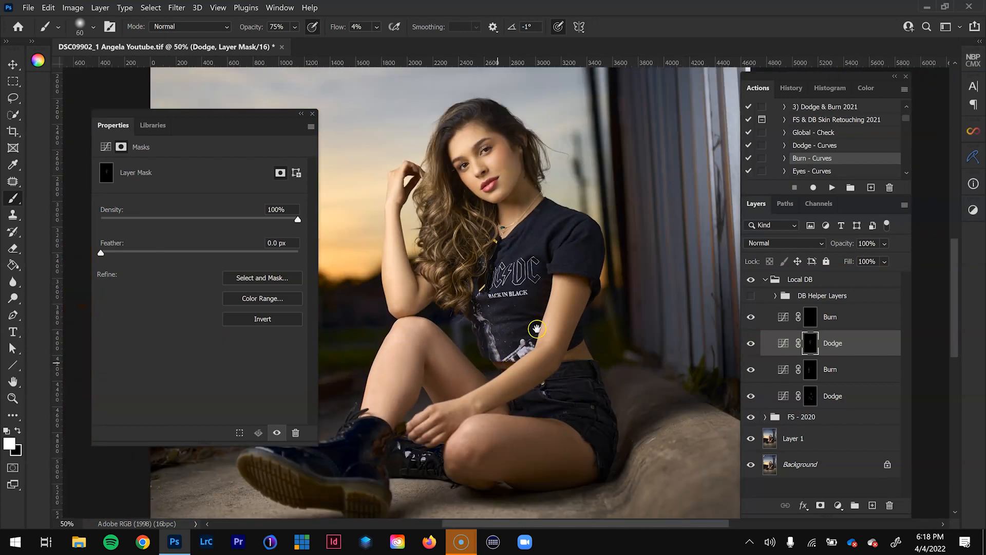
{"action": "scroll", "coordinate": [536, 328], "scroll_direction": "left", "scroll_amount": 2}
{"action": "scroll", "coordinate": [492, 327], "scroll_direction": "left", "scroll_amount": 2}
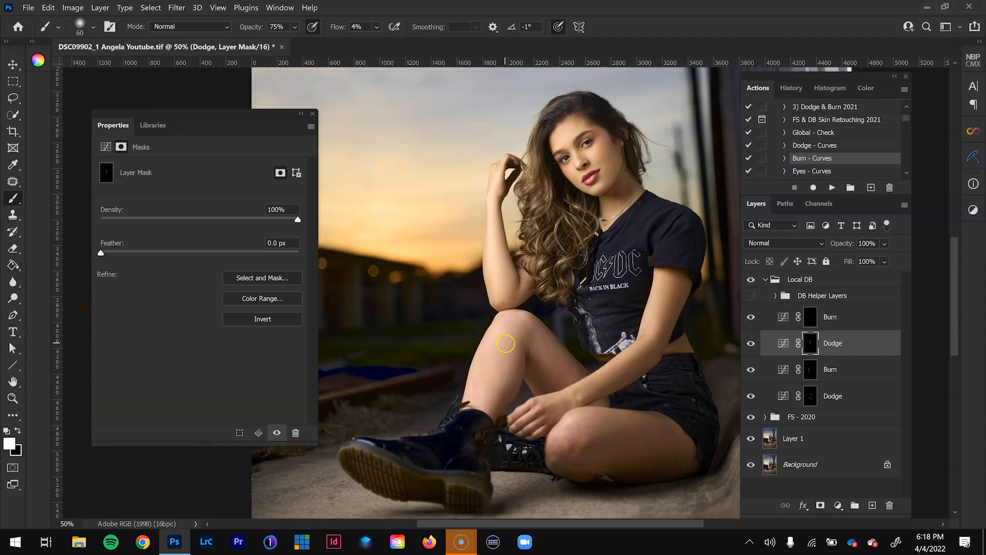
- Enlarge the brush to 200 for the upper Dodge mask and review the whole figure
{"action": "key", "text": "bracketright"}
{"action": "key", "text": "bracketright"}
{"action": "key", "text": "bracketright"}
{"action": "key", "text": "bracketright"}
{"action": "key", "text": "bracketright"}
{"action": "key", "text": "bracketright"}
{"action": "key", "text": "bracketright"}
{"action": "key", "text": "bracketright"}
{"action": "scroll", "coordinate": [532, 395], "scroll_direction": "down", "scroll_amount": 1}
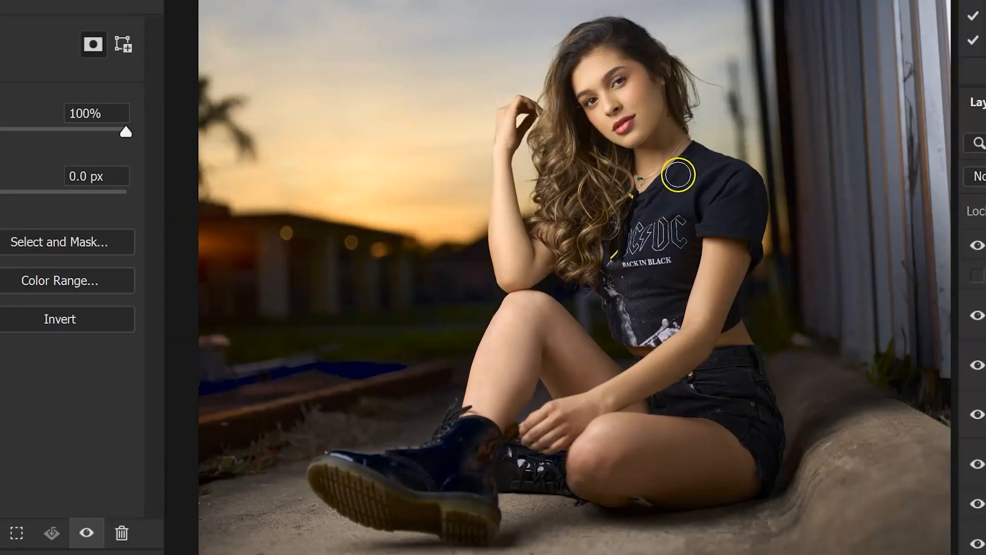
- Compare the portrait with and without the upper Dodge layer and lower that layer's opacity to 84%
{"action": "left_click", "coordinate": [750, 343]}
{"action": "left_click", "coordinate": [976, 366]}
{"action": "left_click", "coordinate": [977, 367]}
{"action": "left_click", "coordinate": [976, 371]}
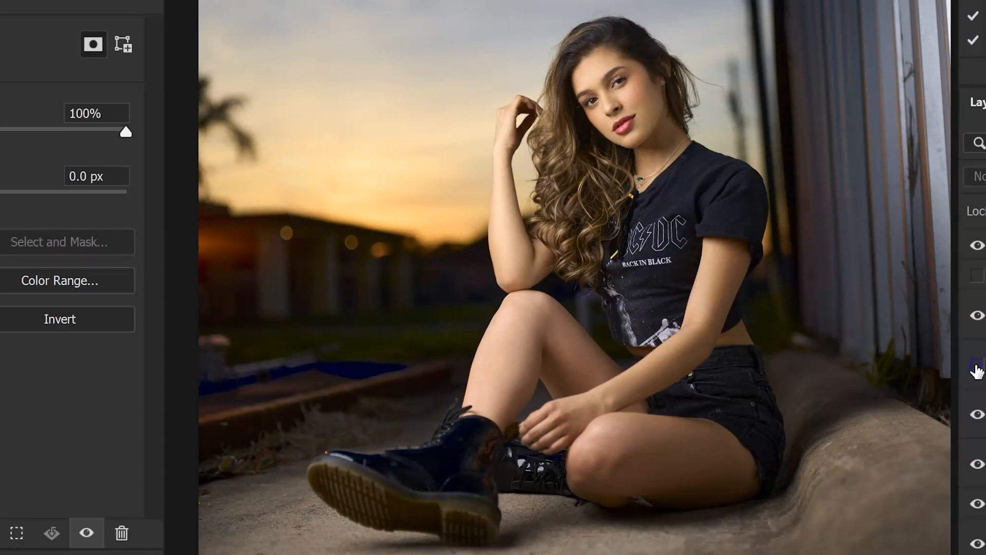
{"action": "left_click", "coordinate": [976, 371]}
{"action": "left_click", "coordinate": [976, 371]}
{"action": "left_click", "coordinate": [977, 370]}
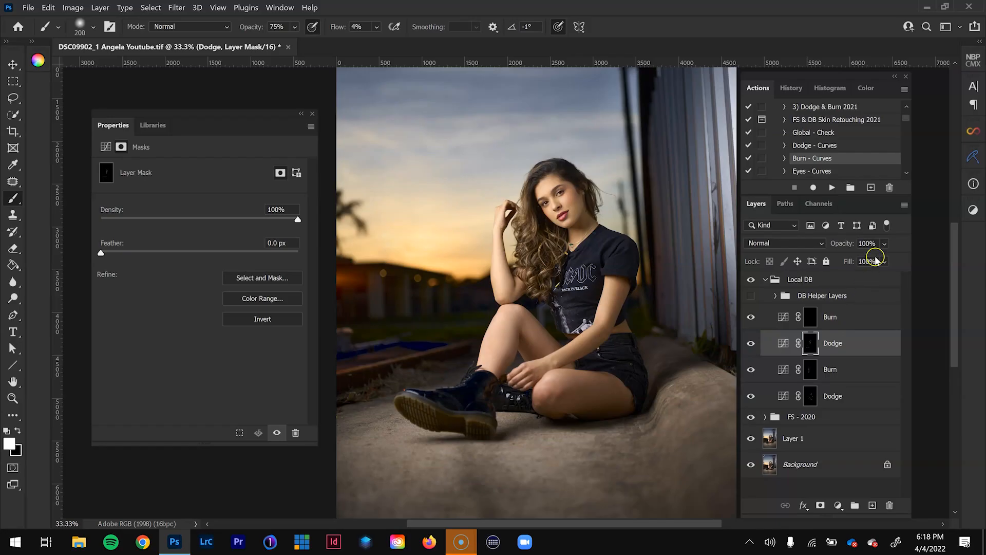
{"action": "left_click", "coordinate": [885, 245]}
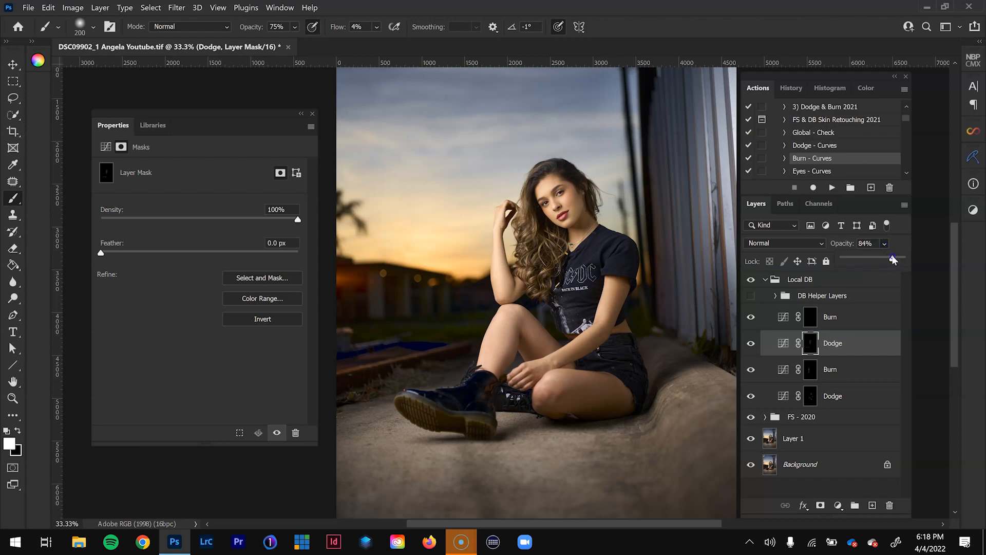
- Select the upper Burn layer's mask and burn the shadow side of the face near the temple with a reduced brush
{"action": "left_click", "coordinate": [826, 315]}
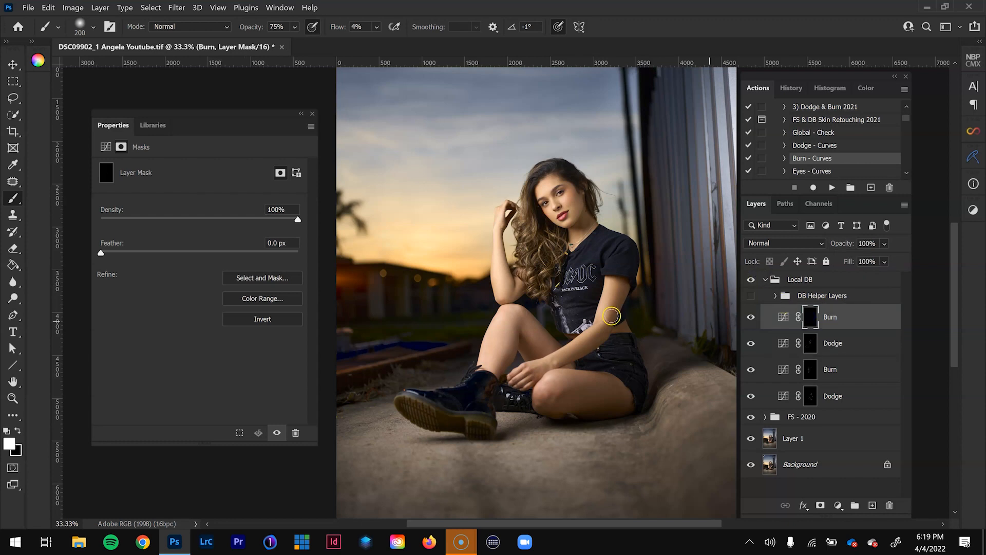
{"action": "key", "text": "z"}
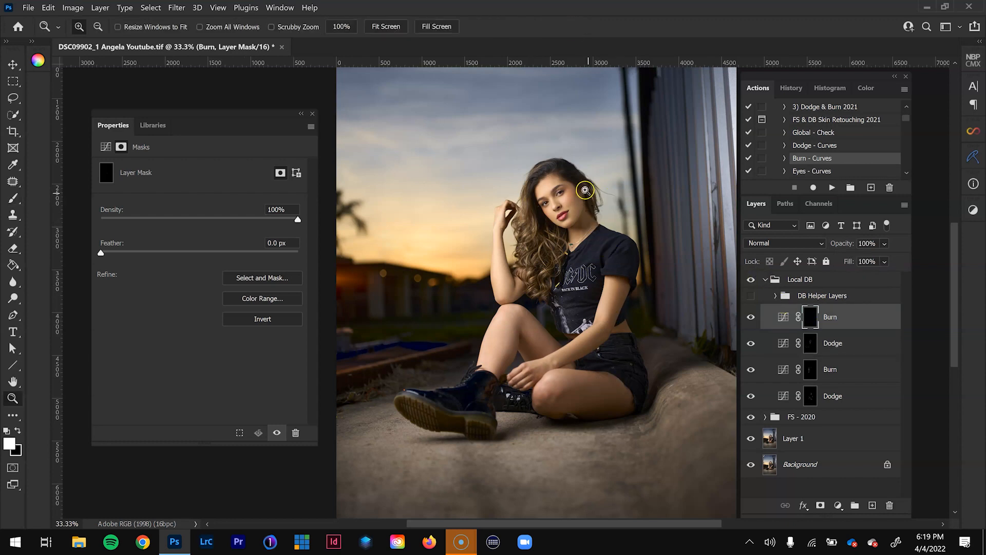
{"action": "left_click", "coordinate": [585, 191]}
{"action": "left_click", "coordinate": [565, 192]}
{"action": "key", "text": "b"}
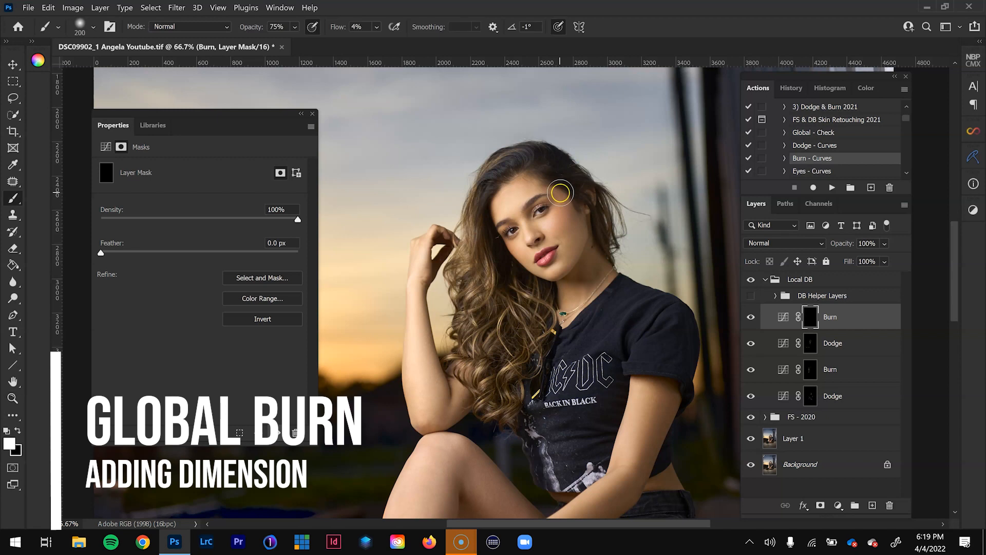
{"action": "key", "text": "z"}
{"action": "left_click", "coordinate": [563, 194]}
{"action": "key", "text": "b"}
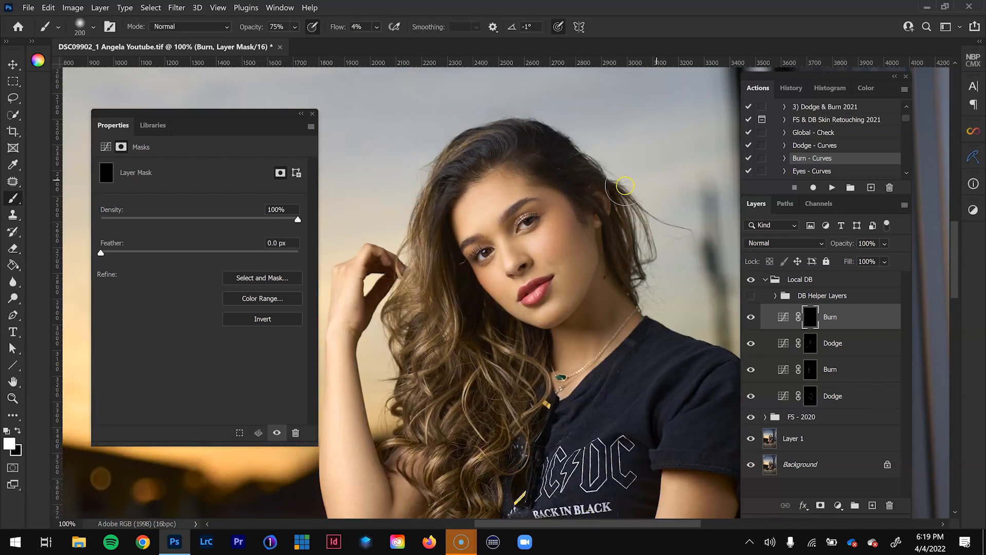
{"action": "key", "text": "bracketleft"}
{"action": "key", "text": "bracketleft"}
{"action": "key", "text": "bracketleft"}
{"action": "left_click_drag", "start_coordinate": [572, 217], "coordinate": [568, 215]}
- Burn the shadow side of the cheek down to the jaw, reducing the brush to 70 for finer facial shadows
{"action": "key", "text": "bracketright"}
{"action": "key", "text": "bracketright"}
{"action": "key", "text": "bracketleft"}
{"action": "key", "text": "bracketleft"}
{"action": "mouse_move", "coordinate": [575, 202]}
{"action": "left_mouse_down"}
{"action": "mouse_move", "coordinate": [542, 179]}
{"action": "mouse_move", "coordinate": [571, 203]}
{"action": "mouse_move", "coordinate": [588, 279]}
{"action": "mouse_move", "coordinate": [575, 303]}
{"action": "left_mouse_up"}
{"action": "key", "text": "bracketright"}
{"action": "key", "text": "bracketleft"}
{"action": "left_click_drag", "start_coordinate": [586, 268], "coordinate": [579, 292]}
{"action": "key", "text": "bracketleft"}
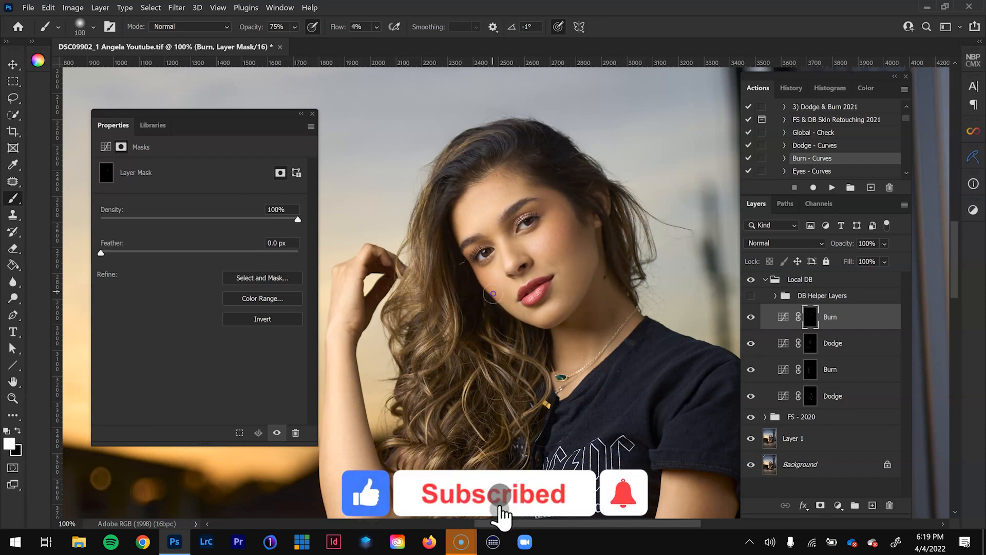
{"action": "key", "text": "bracketleft"}
{"action": "key", "text": "bracketleft"}
{"action": "key", "text": "bracketleft"}
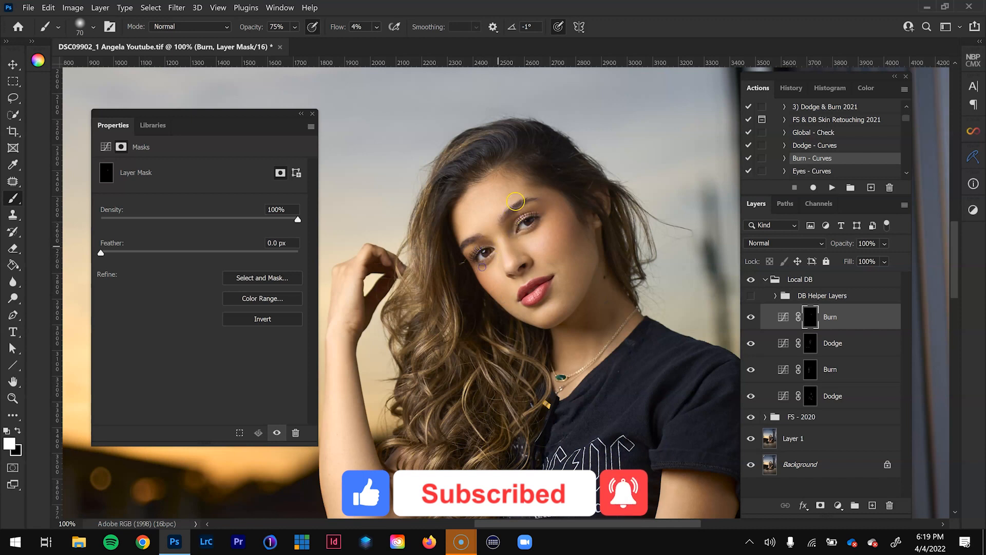
- Burn the shadows in the lower curls and around the neckline with the brush enlarged to 125
{"action": "key", "text": "bracketright"}
{"action": "key", "text": "bracketright"}
{"action": "key", "text": "bracketright"}
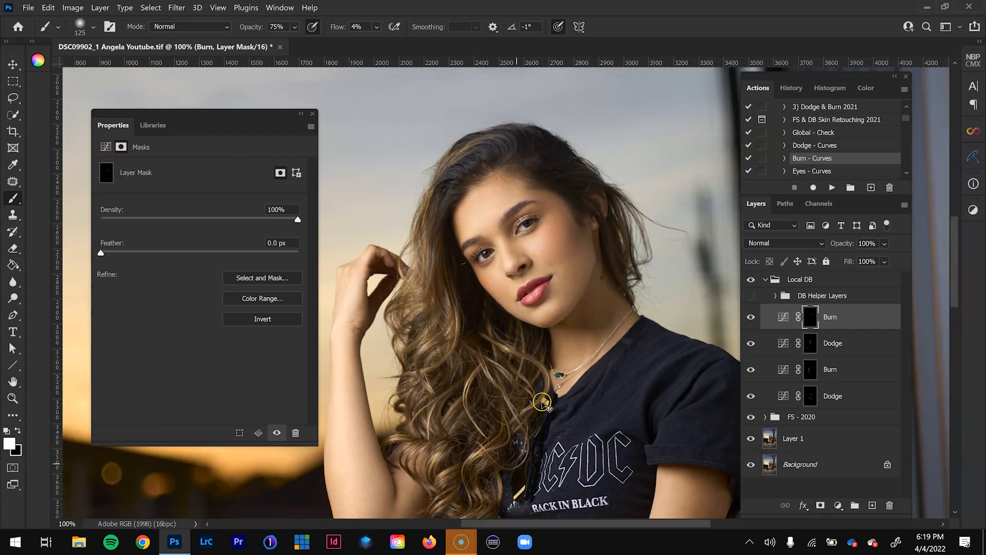
{"action": "scroll", "coordinate": [464, 448], "scroll_direction": "down", "scroll_amount": 1}
{"action": "left_click_drag", "start_coordinate": [505, 417], "coordinate": [491, 430]}
{"action": "left_click_drag", "start_coordinate": [570, 397], "coordinate": [578, 347]}
- Burn the shadow edge of the arm resting across the body, from below the sleeve to the forearm, adjusting the brush size
{"action": "key", "text": "bracketright"}
{"action": "key", "text": "bracketright"}
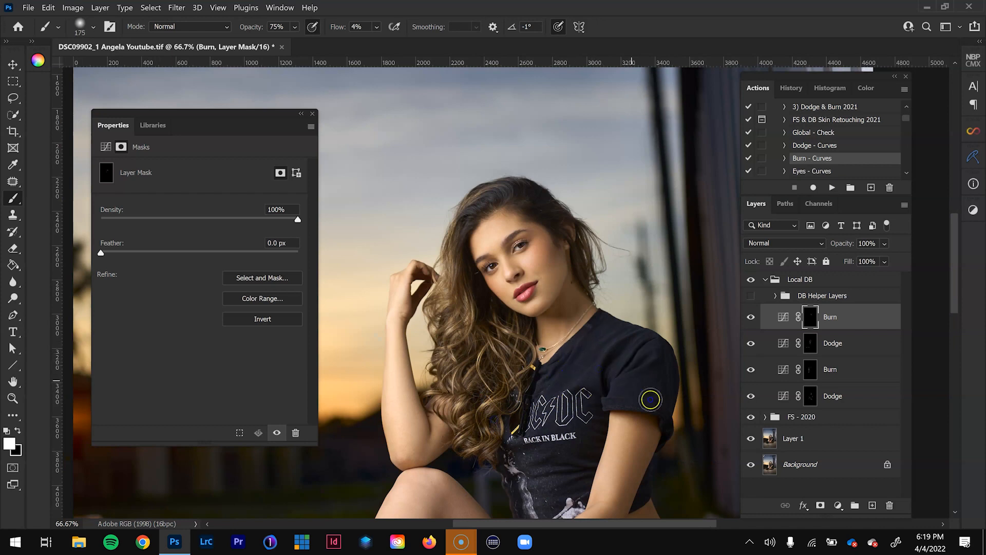
{"action": "left_click_drag", "start_coordinate": [631, 399], "coordinate": [624, 296]}
{"action": "key", "text": "bracketright"}
{"action": "key", "text": "bracketright"}
{"action": "key", "text": "bracketright"}
{"action": "mouse_move", "coordinate": [637, 350]}
{"action": "left_mouse_down"}
{"action": "mouse_move", "coordinate": [641, 337]}
{"action": "mouse_move", "coordinate": [599, 438]}
{"action": "left_mouse_up"}
{"action": "key", "text": "bracketleft"}
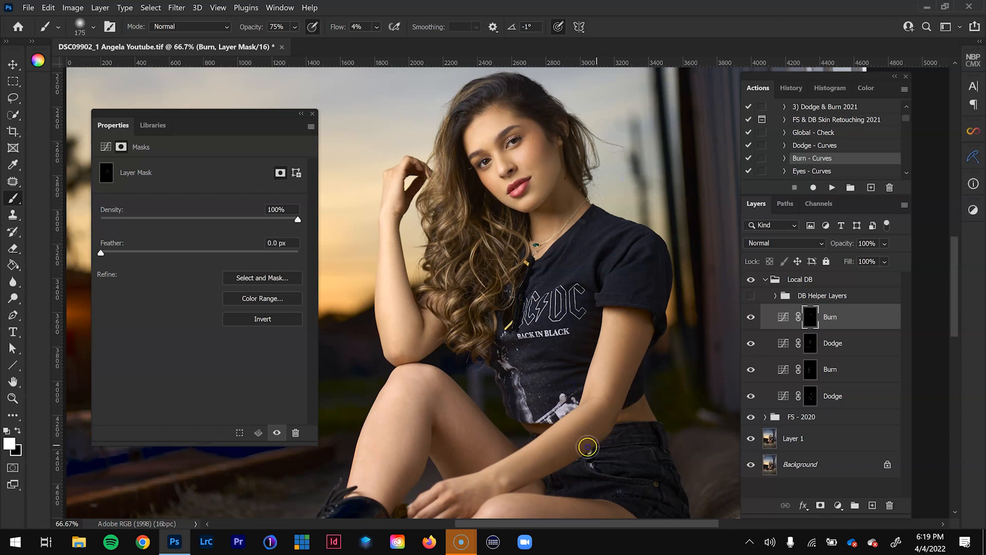
- Burn the inner shadow side of the raised leg with a 250 brush, and reduce the brush to 175
{"action": "key", "text": "bracketright"}
{"action": "key", "text": "bracketright"}
{"action": "key", "text": "bracketright"}
{"action": "mouse_move", "coordinate": [462, 447]}
{"action": "left_mouse_down"}
{"action": "mouse_move", "coordinate": [451, 427]}
{"action": "mouse_move", "coordinate": [424, 431]}
{"action": "mouse_move", "coordinate": [453, 394]}
{"action": "left_mouse_up"}
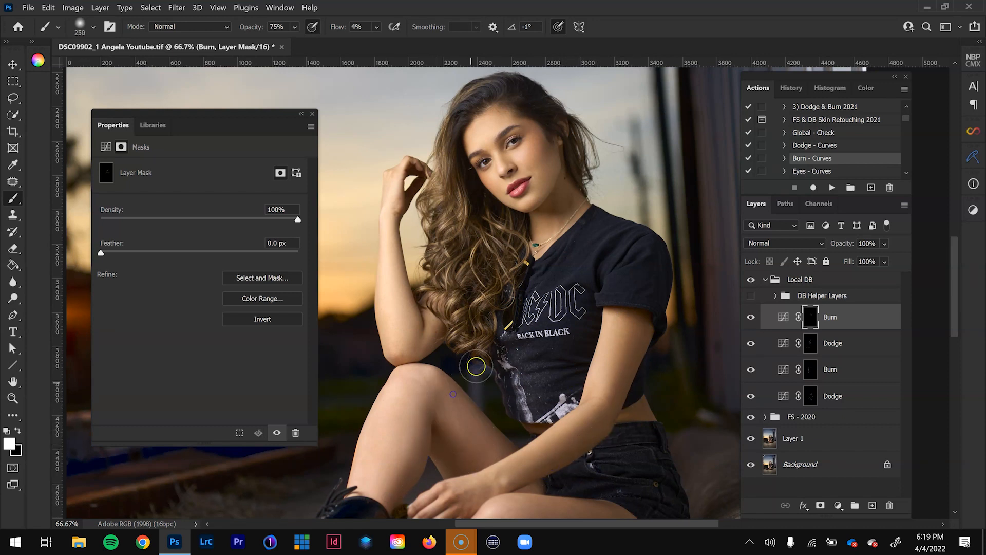
{"action": "key", "text": "bracketleft"}
{"action": "key", "text": "bracketleft"}
{"action": "key", "text": "bracketleft"}
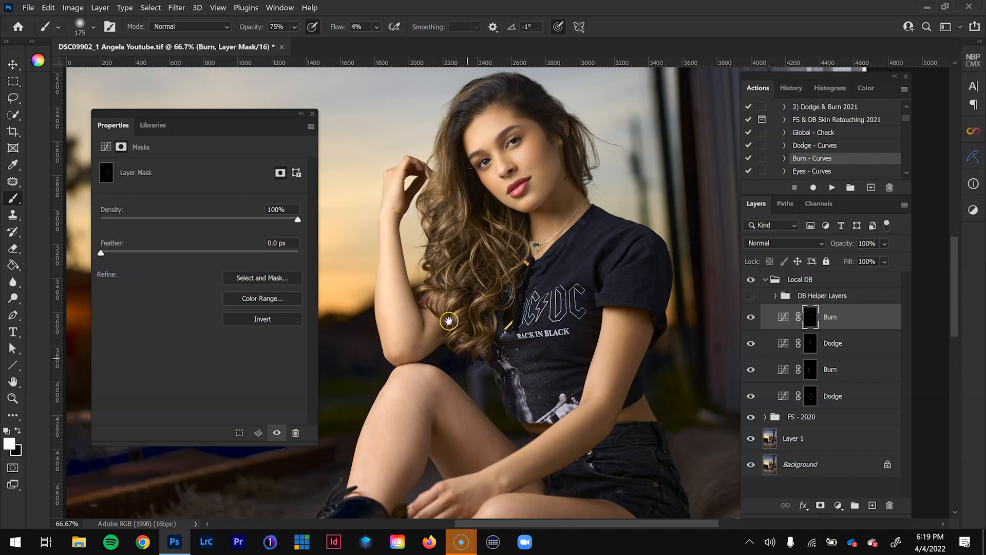
- Burn the shadows along the hip and underside of the folded thigh with a 400 brush
{"action": "left_click_drag", "start_coordinate": [520, 394], "coordinate": [470, 258]}
{"action": "key", "text": "bracketright"}
{"action": "key", "text": "bracketright"}
{"action": "key", "text": "bracketright"}
{"action": "key", "text": "bracketright"}
{"action": "key", "text": "bracketright"}
{"action": "key", "text": "bracketright"}
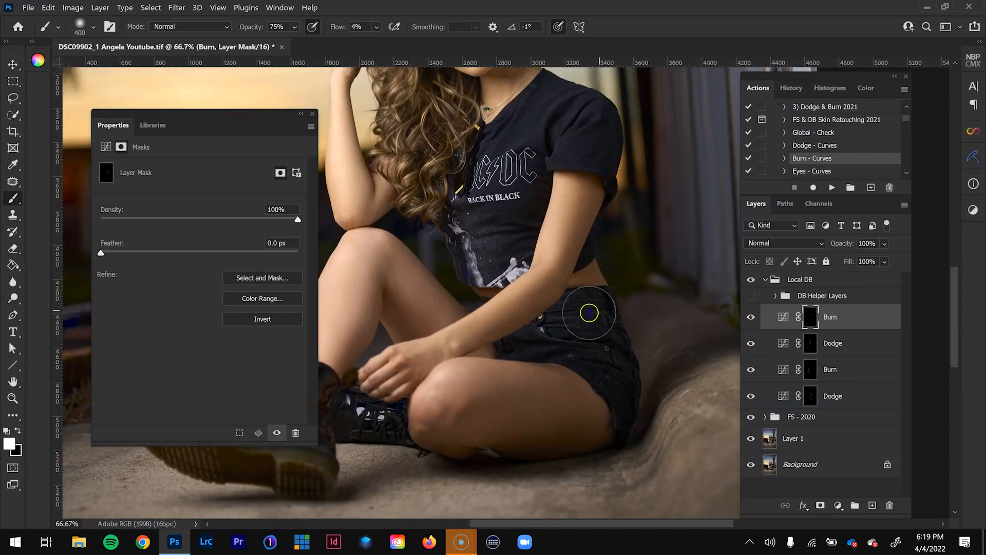
{"action": "mouse_move", "coordinate": [607, 359]}
{"action": "left_mouse_down"}
{"action": "mouse_move", "coordinate": [519, 430]}
{"action": "mouse_move", "coordinate": [564, 439]}
{"action": "mouse_move", "coordinate": [522, 431]}
{"action": "left_mouse_up"}
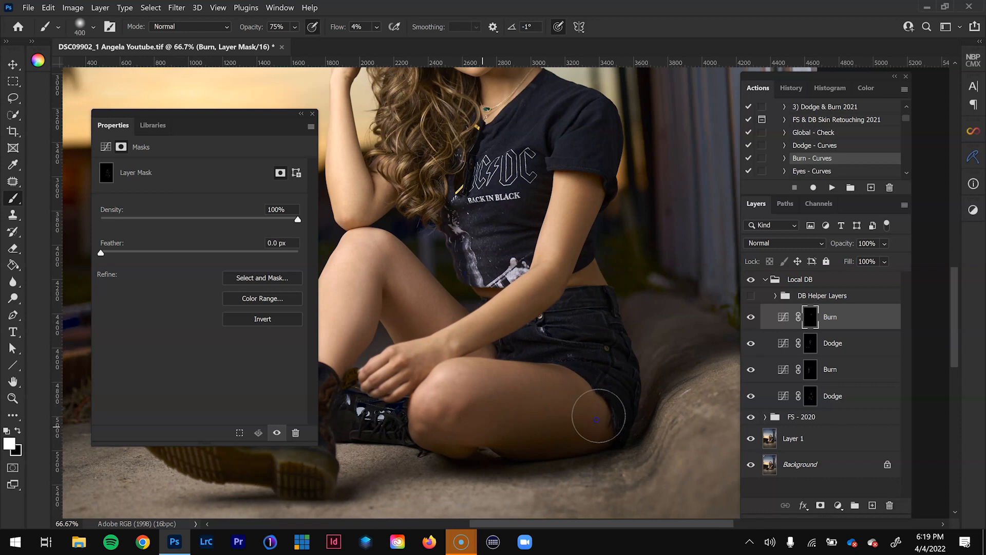
{"action": "scroll", "coordinate": [610, 420], "scroll_direction": "down", "scroll_amount": 1}
{"action": "left_click_drag", "start_coordinate": [591, 424], "coordinate": [550, 394]}
{"action": "scroll", "coordinate": [501, 296], "scroll_direction": "down", "scroll_amount": 1}
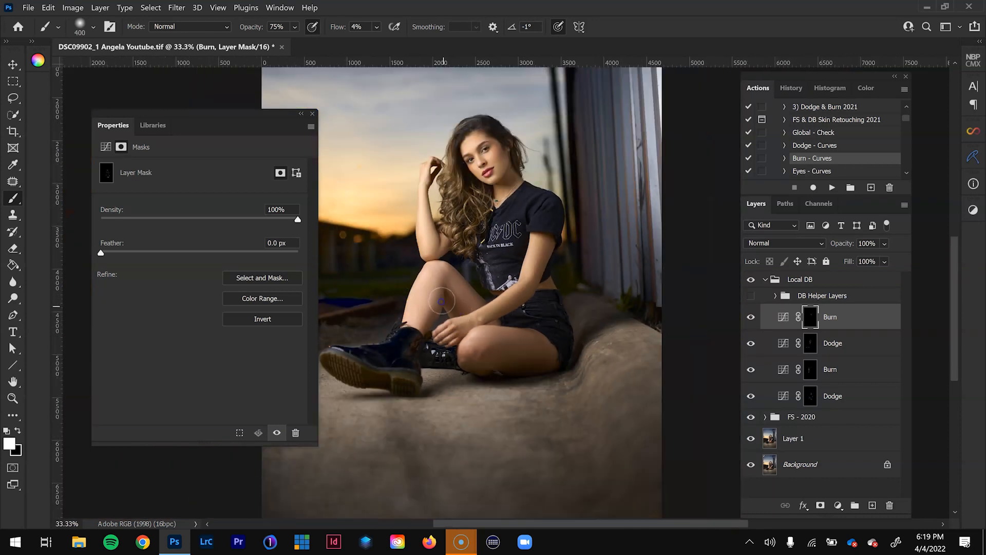
{"action": "scroll", "coordinate": [396, 348], "scroll_direction": "down", "scroll_amount": 1}
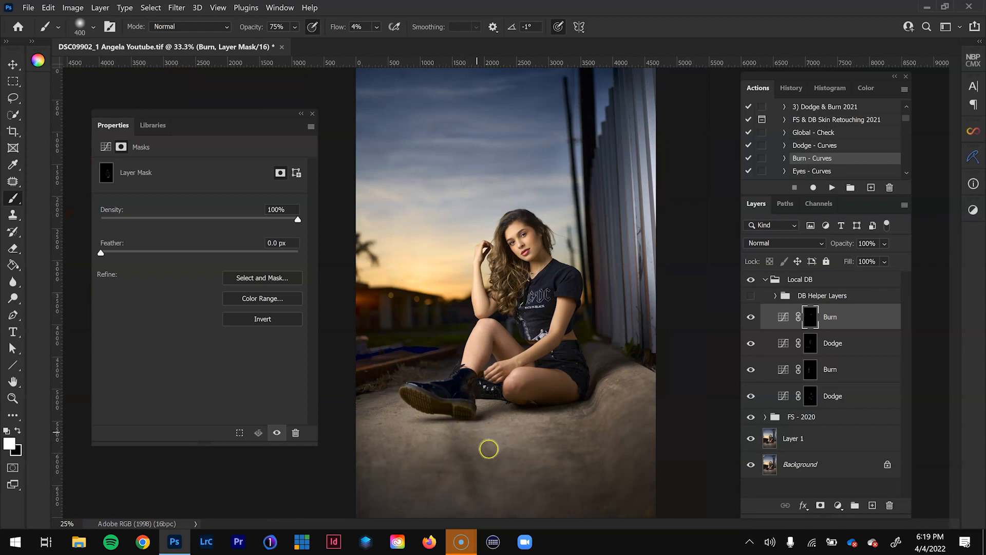
- Burn the ground in front of the boots with a very large brush of about 1100 to 1200
{"action": "key", "text": "bracketright"}
{"action": "key", "text": "bracketright"}
{"action": "key", "text": "bracketright"}
{"action": "key", "text": "bracketright"}
{"action": "key", "text": "bracketright"}
{"action": "key", "text": "bracketright"}
{"action": "key", "text": "bracketright"}
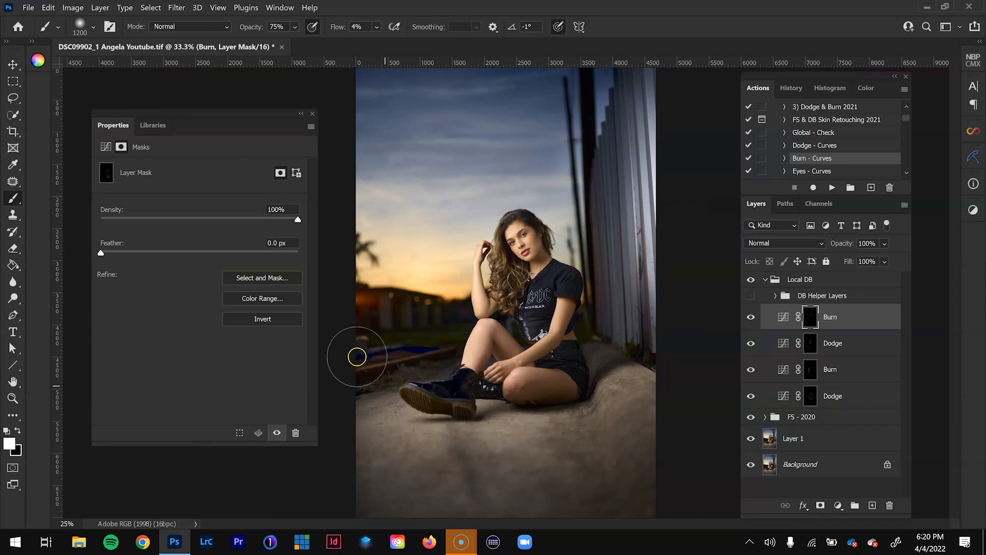
{"action": "key", "text": "bracketleft"}
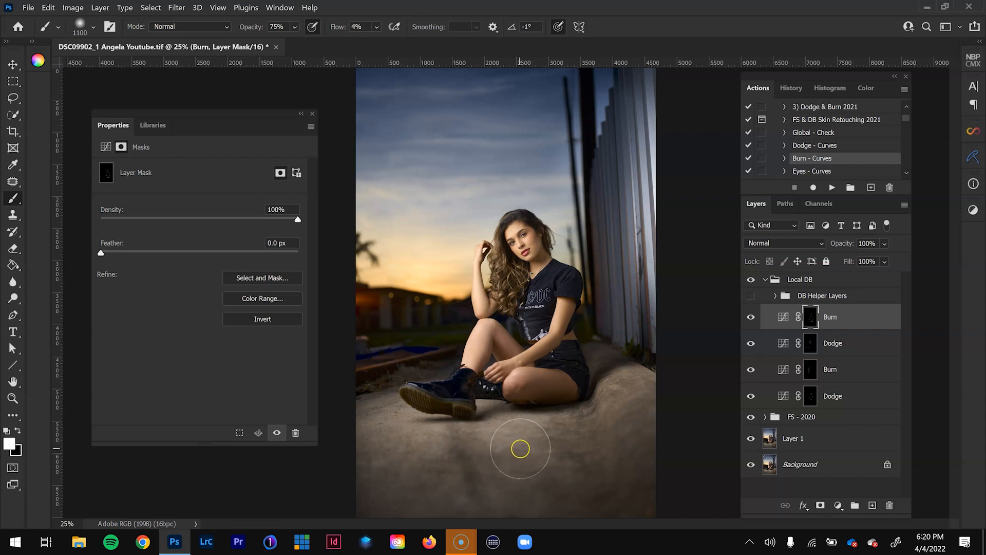
{"action": "left_click_drag", "start_coordinate": [534, 435], "coordinate": [490, 459]}
{"action": "key", "text": "bracketright"}
{"action": "mouse_move", "coordinate": [423, 456]}
{"action": "left_mouse_down"}
{"action": "mouse_move", "coordinate": [368, 436]}
{"action": "mouse_move", "coordinate": [455, 462]}
{"action": "mouse_move", "coordinate": [417, 444]}
{"action": "left_mouse_up"}
{"action": "key", "text": "bracketleft"}
{"action": "mouse_move", "coordinate": [482, 443]}
{"action": "left_mouse_down"}
{"action": "mouse_move", "coordinate": [531, 442]}
{"action": "mouse_move", "coordinate": [488, 466]}
{"action": "mouse_move", "coordinate": [495, 503]}
{"action": "mouse_move", "coordinate": [416, 487]}
{"action": "left_mouse_up"}
- Darken the foreground along the image's lower edge and beside the seated legs with a 1500 brush
{"action": "key", "text": "bracketright"}
{"action": "key", "text": "bracketright"}
{"action": "key", "text": "bracketright"}
{"action": "key", "text": "bracketright"}
{"action": "mouse_move", "coordinate": [534, 508]}
{"action": "left_mouse_down"}
{"action": "mouse_move", "coordinate": [500, 500]}
{"action": "mouse_move", "coordinate": [617, 458]}
{"action": "mouse_move", "coordinate": [588, 417]}
{"action": "mouse_move", "coordinate": [622, 390]}
{"action": "mouse_move", "coordinate": [587, 429]}
{"action": "mouse_move", "coordinate": [527, 453]}
{"action": "mouse_move", "coordinate": [393, 464]}
{"action": "mouse_move", "coordinate": [376, 441]}
{"action": "mouse_move", "coordinate": [566, 459]}
{"action": "mouse_move", "coordinate": [391, 487]}
{"action": "mouse_move", "coordinate": [492, 498]}
{"action": "mouse_move", "coordinate": [595, 444]}
{"action": "left_mouse_up"}
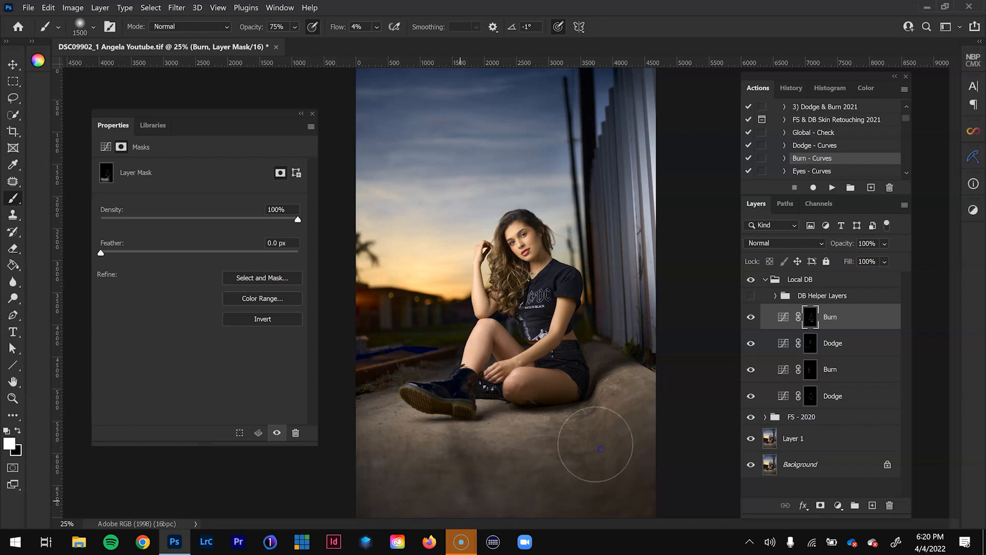
- Burn the ground directly beneath the boots and legs with the brush reduced to 600
{"action": "key", "text": "bracketleft"}
{"action": "key", "text": "bracketleft"}
{"action": "key", "text": "bracketleft"}
{"action": "key", "text": "bracketleft"}
{"action": "key", "text": "bracketleft"}
{"action": "key", "text": "bracketleft"}
{"action": "key", "text": "bracketleft"}
{"action": "key", "text": "bracketleft"}
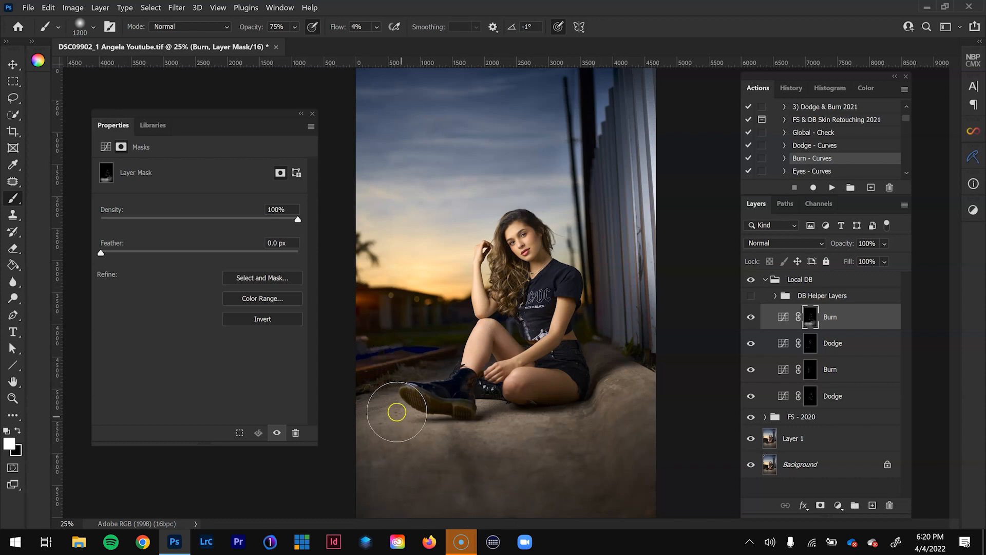
{"action": "key", "text": "bracketleft"}
{"action": "mouse_move", "coordinate": [466, 428]}
{"action": "left_mouse_down"}
{"action": "mouse_move", "coordinate": [385, 408]}
{"action": "mouse_move", "coordinate": [536, 428]}
{"action": "mouse_move", "coordinate": [552, 421]}
{"action": "mouse_move", "coordinate": [504, 450]}
{"action": "mouse_move", "coordinate": [361, 470]}
{"action": "mouse_move", "coordinate": [419, 401]}
{"action": "mouse_move", "coordinate": [533, 459]}
{"action": "mouse_move", "coordinate": [520, 443]}
{"action": "mouse_move", "coordinate": [385, 484]}
{"action": "mouse_move", "coordinate": [551, 456]}
{"action": "mouse_move", "coordinate": [441, 485]}
{"action": "mouse_move", "coordinate": [483, 481]}
{"action": "mouse_move", "coordinate": [489, 496]}
{"action": "mouse_move", "coordinate": [350, 437]}
{"action": "mouse_move", "coordinate": [457, 460]}
{"action": "mouse_move", "coordinate": [342, 406]}
{"action": "mouse_move", "coordinate": [507, 471]}
{"action": "mouse_move", "coordinate": [350, 425]}
{"action": "mouse_move", "coordinate": [473, 458]}
{"action": "mouse_move", "coordinate": [453, 445]}
{"action": "mouse_move", "coordinate": [504, 423]}
{"action": "mouse_move", "coordinate": [389, 423]}
{"action": "mouse_move", "coordinate": [508, 442]}
{"action": "mouse_move", "coordinate": [514, 398]}
{"action": "left_mouse_up"}
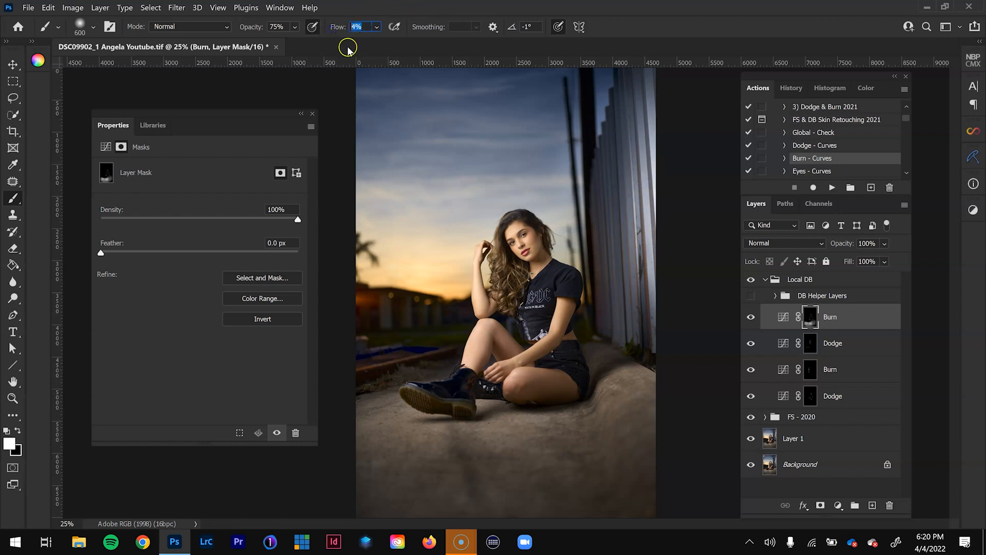
- Burn the corrugated metal wall beside the subject at 7% flow with a brush of about 700, checking the Burn layer's effect
{"action": "key", "text": "Return"}
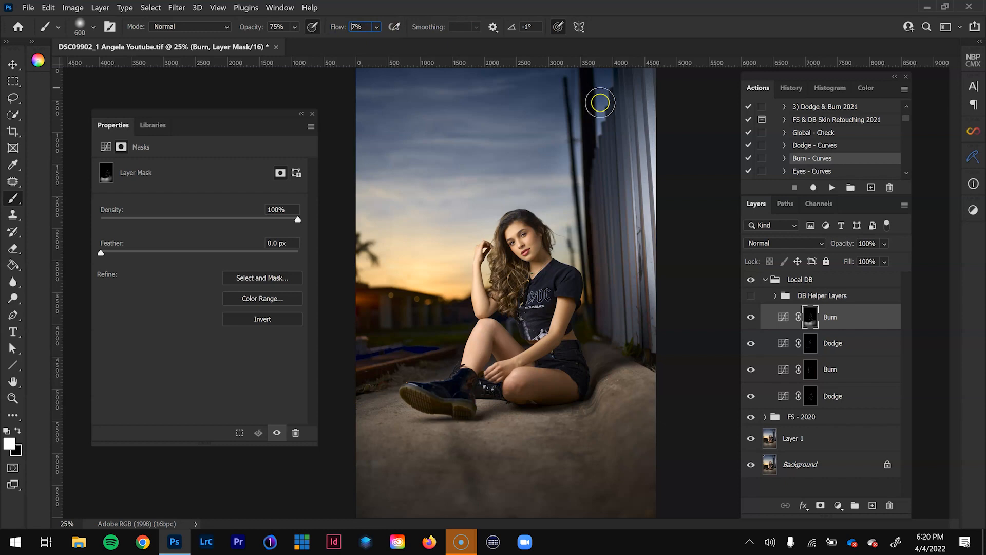
{"action": "key", "text": "bracketright"}
{"action": "key", "text": "bracketright"}
{"action": "key", "text": "bracketright"}
{"action": "mouse_move", "coordinate": [642, 220]}
{"action": "left_mouse_down"}
{"action": "mouse_move", "coordinate": [658, 220]}
{"action": "mouse_move", "coordinate": [653, 248]}
{"action": "mouse_move", "coordinate": [656, 165]}
{"action": "mouse_move", "coordinate": [643, 226]}
{"action": "mouse_move", "coordinate": [654, 331]}
{"action": "mouse_move", "coordinate": [646, 235]}
{"action": "mouse_move", "coordinate": [663, 136]}
{"action": "mouse_move", "coordinate": [648, 123]}
{"action": "mouse_move", "coordinate": [635, 202]}
{"action": "mouse_move", "coordinate": [646, 164]}
{"action": "mouse_move", "coordinate": [651, 229]}
{"action": "left_mouse_up"}
{"action": "key", "text": "bracketleft"}
{"action": "key", "text": "bracketleft"}
{"action": "key", "text": "bracketleft"}
{"action": "mouse_move", "coordinate": [657, 183]}
{"action": "left_mouse_down"}
{"action": "mouse_move", "coordinate": [645, 229]}
{"action": "mouse_move", "coordinate": [644, 135]}
{"action": "left_mouse_up"}
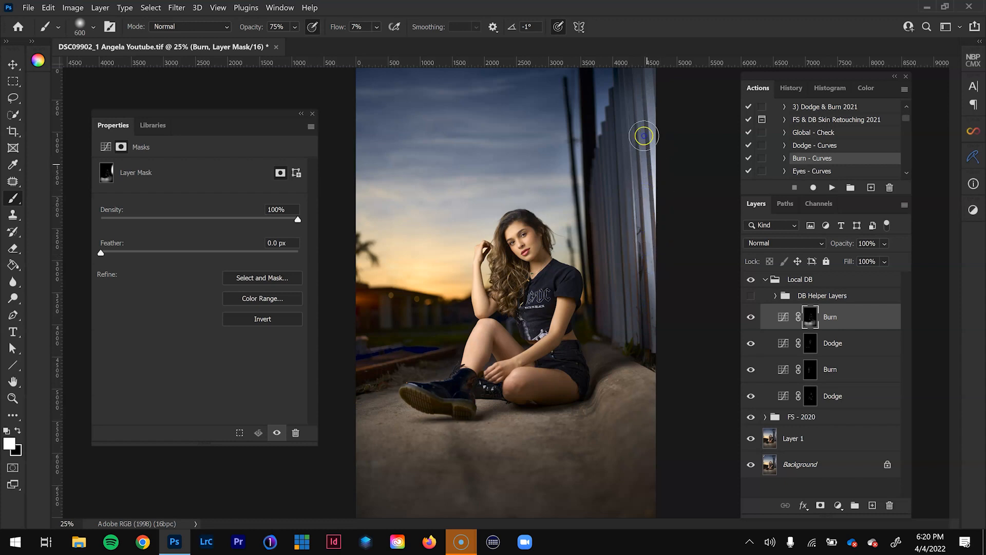
{"action": "mouse_move", "coordinate": [650, 252]}
{"action": "left_mouse_down"}
{"action": "mouse_move", "coordinate": [640, 234]}
{"action": "mouse_move", "coordinate": [649, 222]}
{"action": "mouse_move", "coordinate": [639, 257]}
{"action": "left_mouse_up"}
{"action": "left_click", "coordinate": [750, 321]}
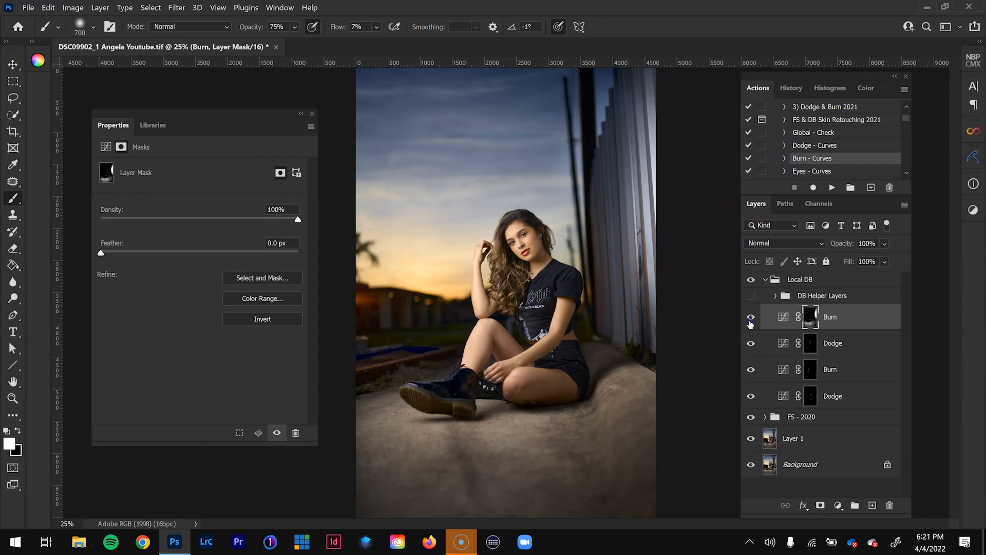
{"action": "left_click", "coordinate": [750, 321]}
- Group the upper Burn and Dodge curves layers and compare the image with and without the group
{"action": "left_click", "coordinate": [848, 347], "text": "shift"}
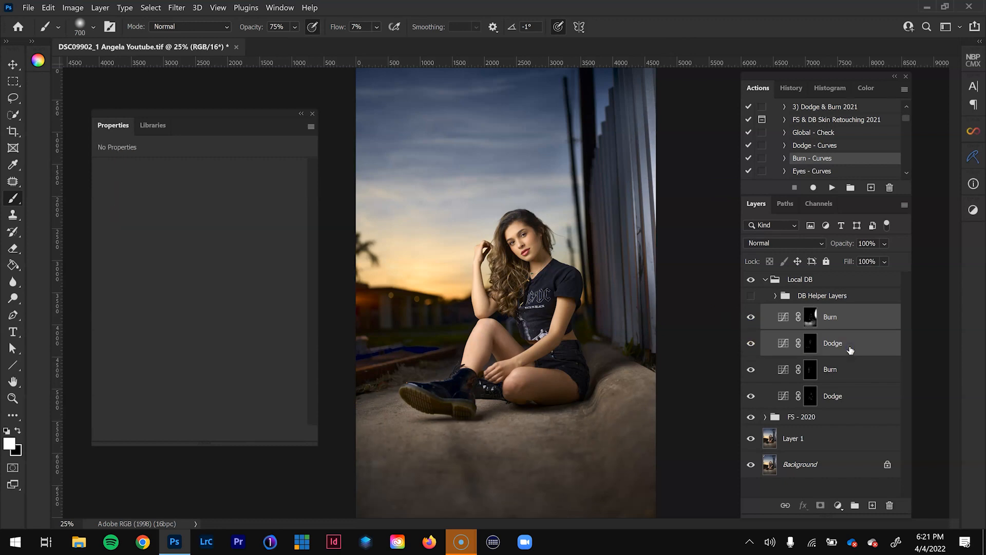
{"action": "key", "text": "ctrl+g"}
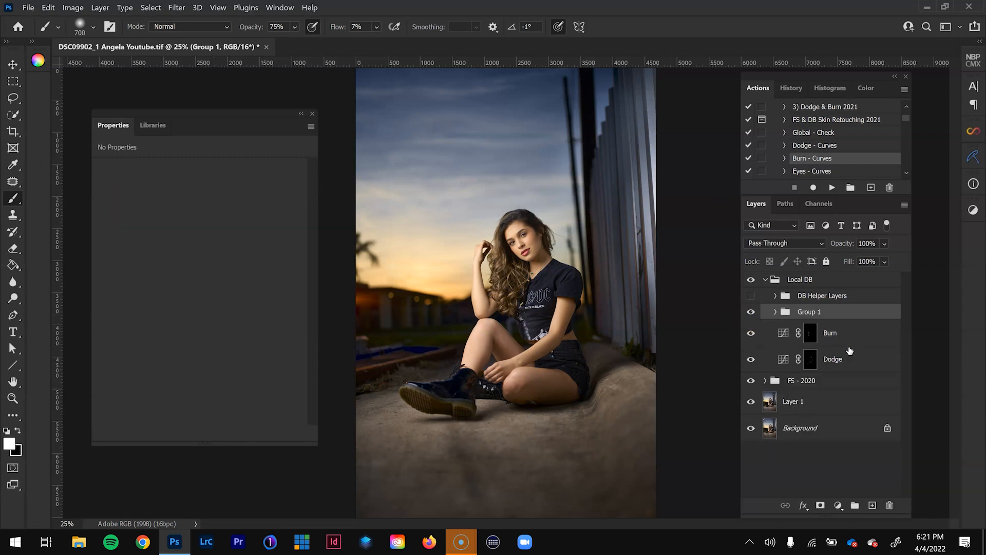
{"action": "left_click", "coordinate": [751, 313]}
{"action": "left_click", "coordinate": [750, 313]}
{"action": "left_click", "coordinate": [750, 313]}
{"action": "left_click", "coordinate": [750, 312]}
{"action": "left_click", "coordinate": [750, 313]}
{"action": "left_click", "coordinate": [751, 313]}
- Compare the whole portrait with and without the collapsed Local DB group
{"action": "left_click", "coordinate": [765, 279]}
{"action": "left_click", "coordinate": [751, 280]}
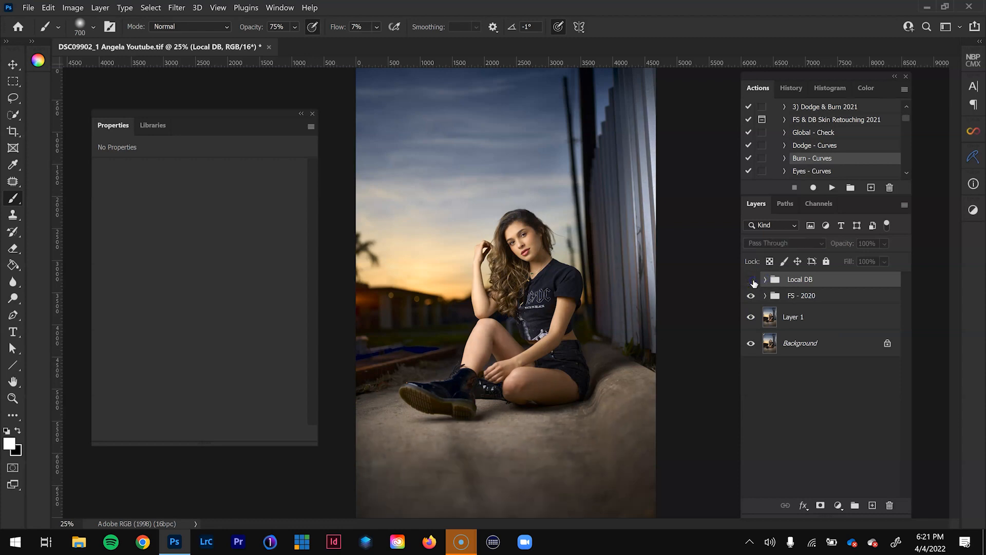
{"action": "left_click", "coordinate": [751, 280]}
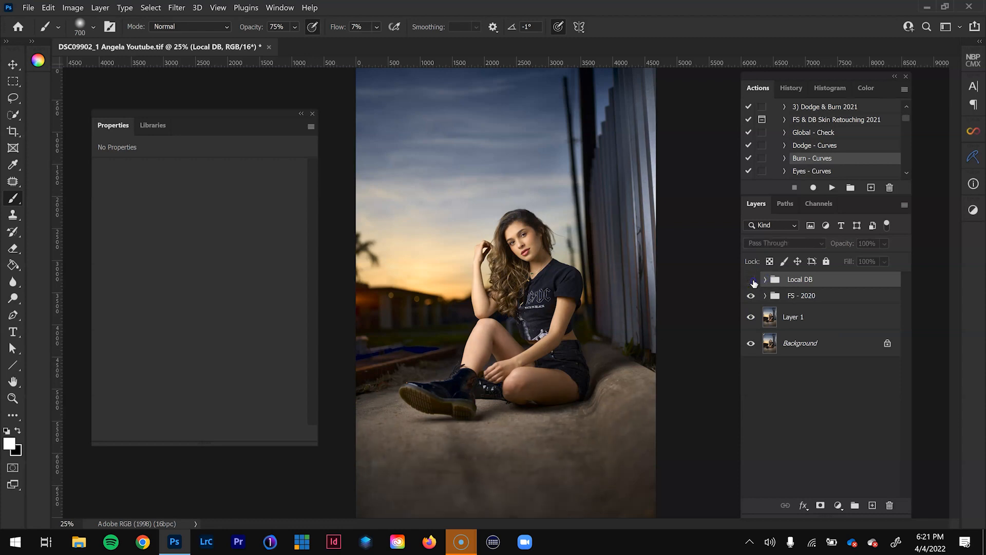
{"action": "left_click", "coordinate": [751, 280]}
{"action": "left_click", "coordinate": [751, 279]}
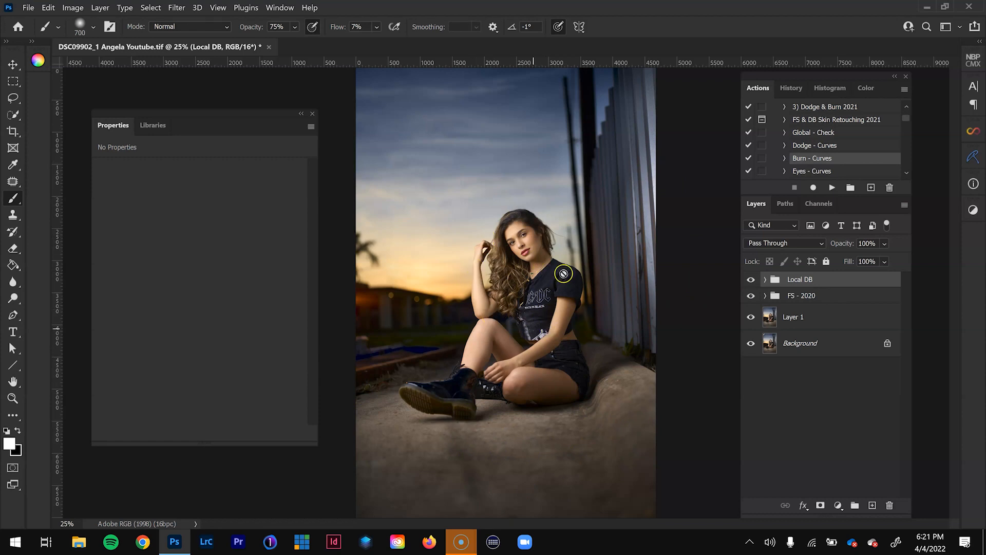
{"action": "left_click", "coordinate": [751, 279]}
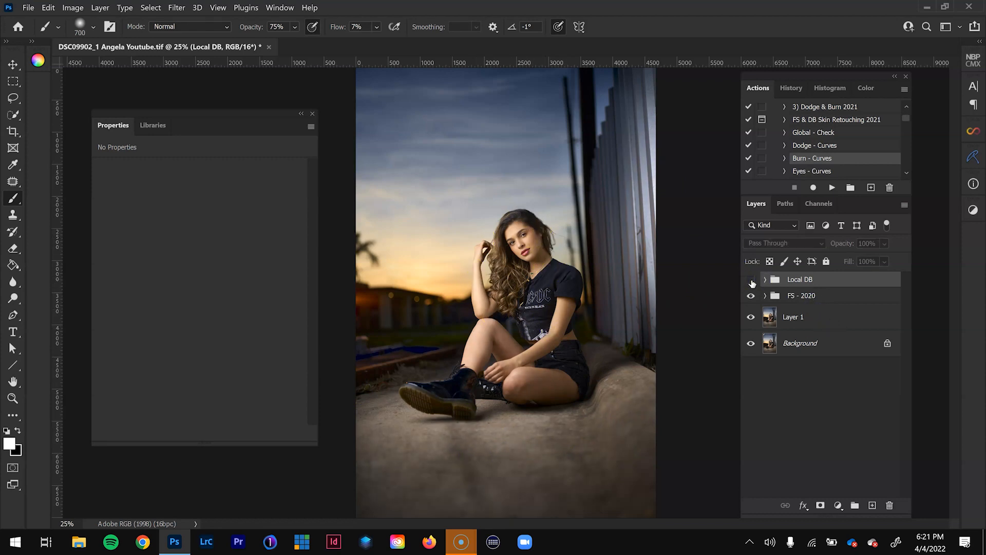
{"action": "left_click", "coordinate": [751, 279]}
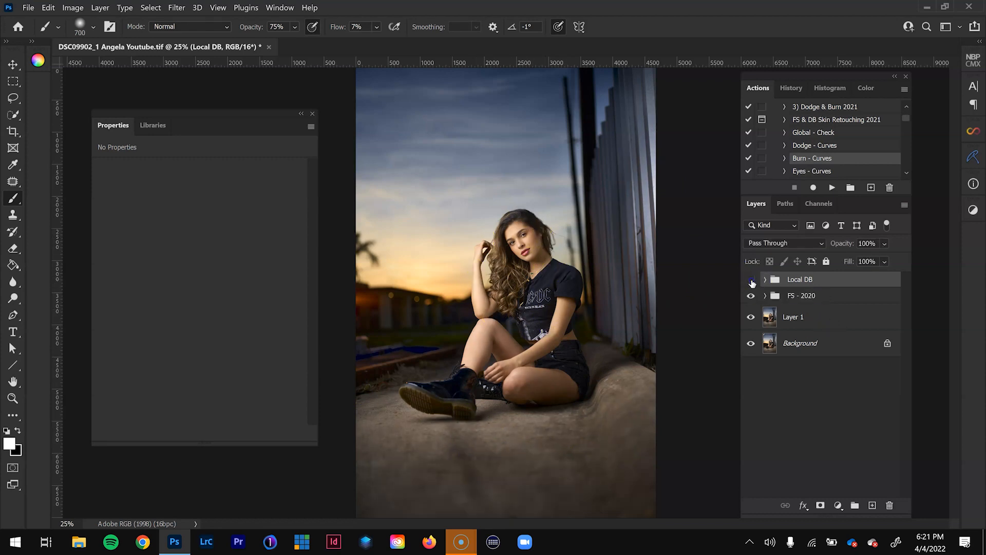
{"action": "left_click", "coordinate": [751, 280]}
{"action": "left_click", "coordinate": [751, 280]}
{"action": "left_click", "coordinate": [752, 280]}
{"action": "left_click", "coordinate": [751, 280]}
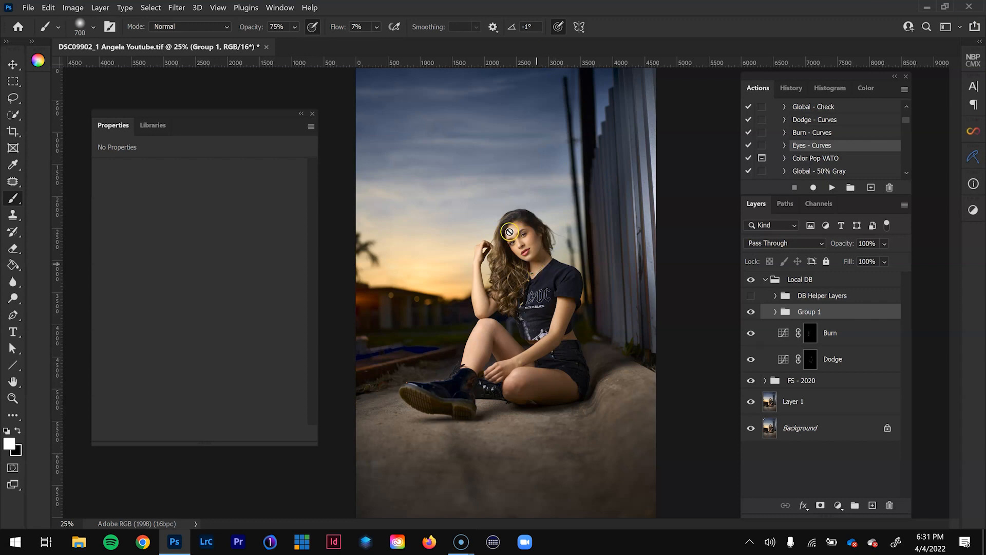
- Add an empty layer above Group 1 for catch lights and set the Clone Stamp to sample Current & Below
{"action": "key", "text": "z"}
{"action": "left_click", "coordinate": [872, 506]}
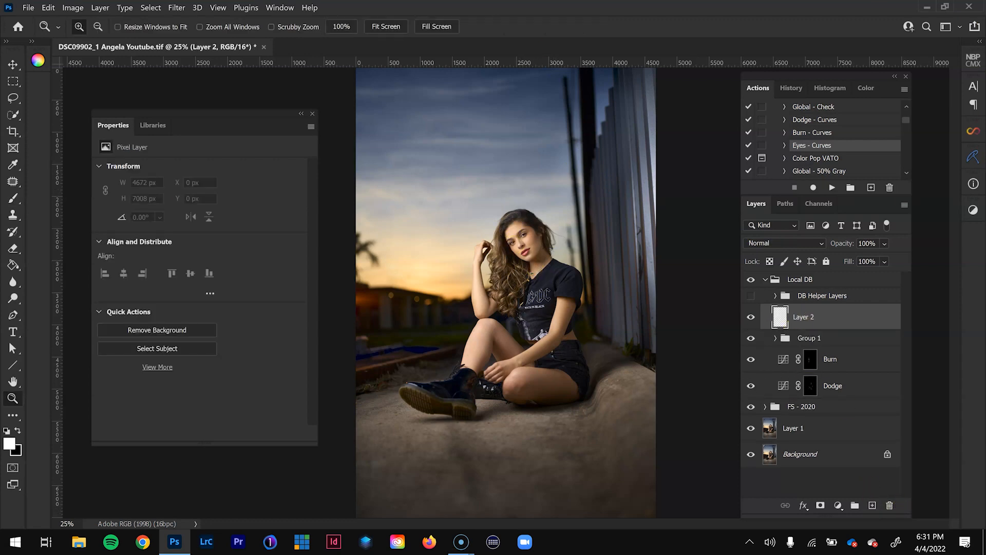
{"action": "left_click", "coordinate": [523, 246]}
{"action": "left_click", "coordinate": [522, 247]}
{"action": "left_click", "coordinate": [519, 246]}
{"action": "left_click", "coordinate": [508, 247]}
{"action": "left_click", "coordinate": [488, 247]}
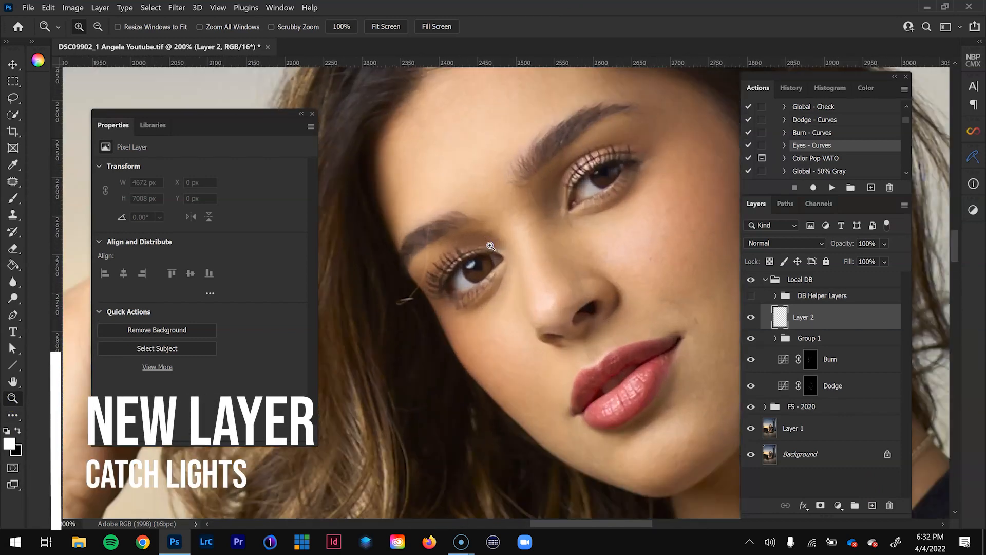
{"action": "left_click", "coordinate": [471, 272]}
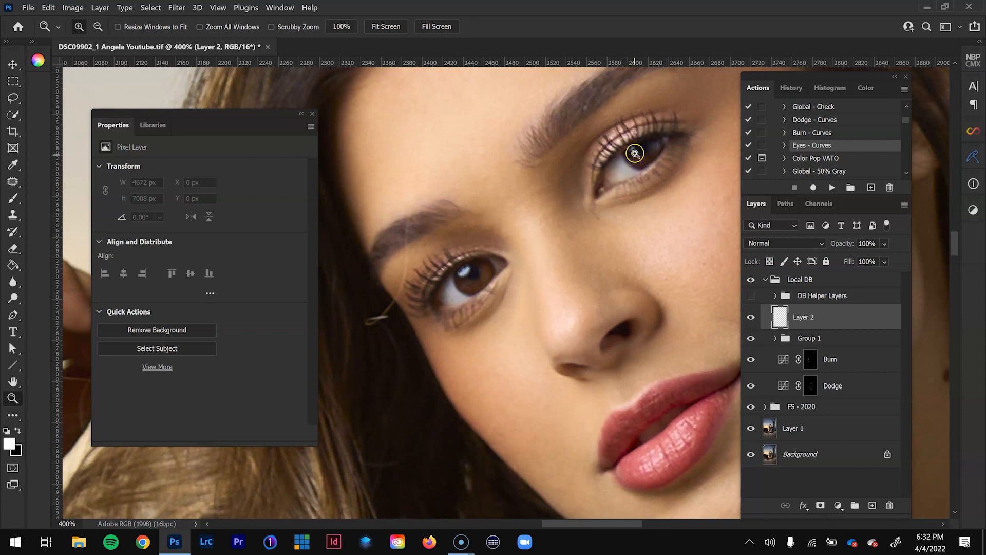
{"action": "left_click", "coordinate": [634, 154]}
{"action": "left_click_drag", "start_coordinate": [513, 367], "coordinate": [520, 383]}
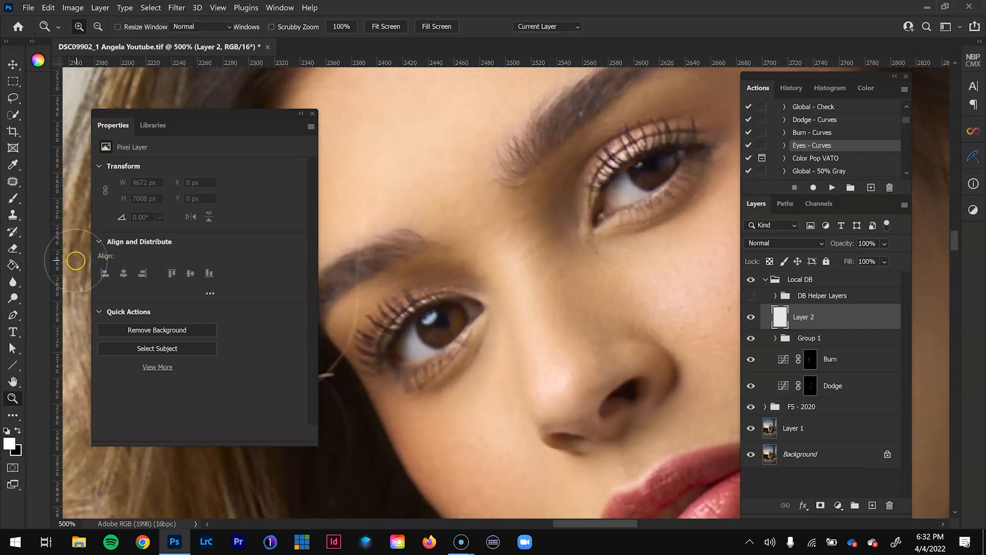
{"action": "key", "text": "s"}
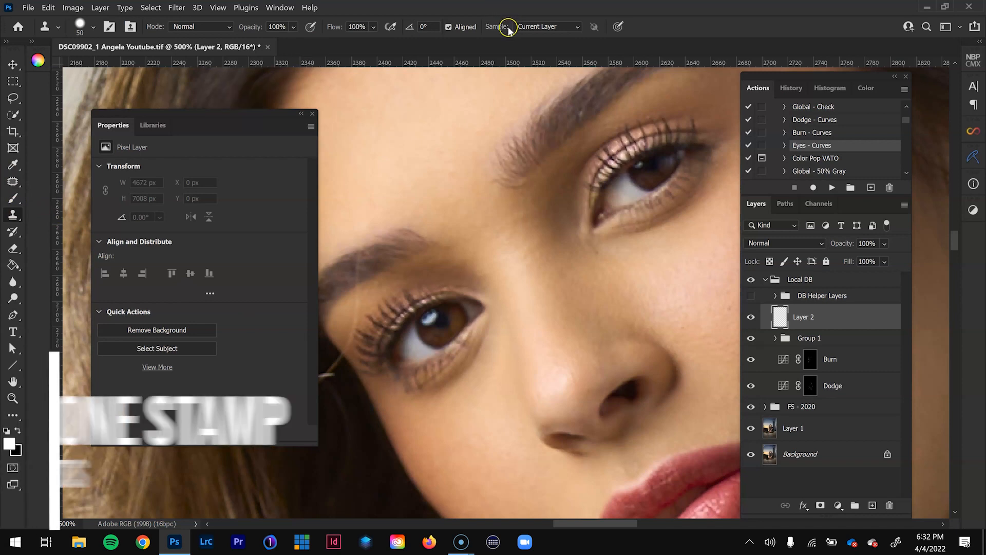
{"action": "left_click", "coordinate": [545, 27]}
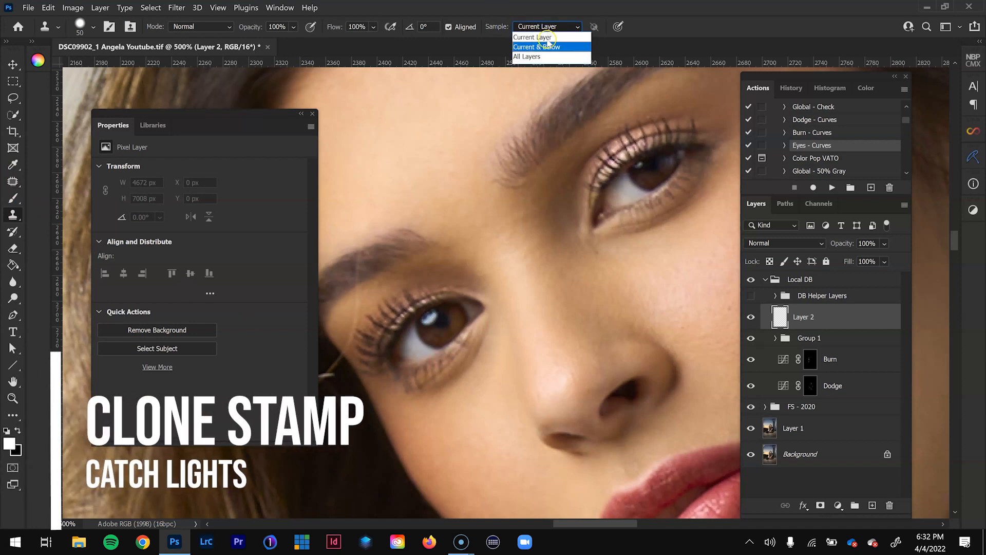
{"action": "left_click", "coordinate": [545, 47]}
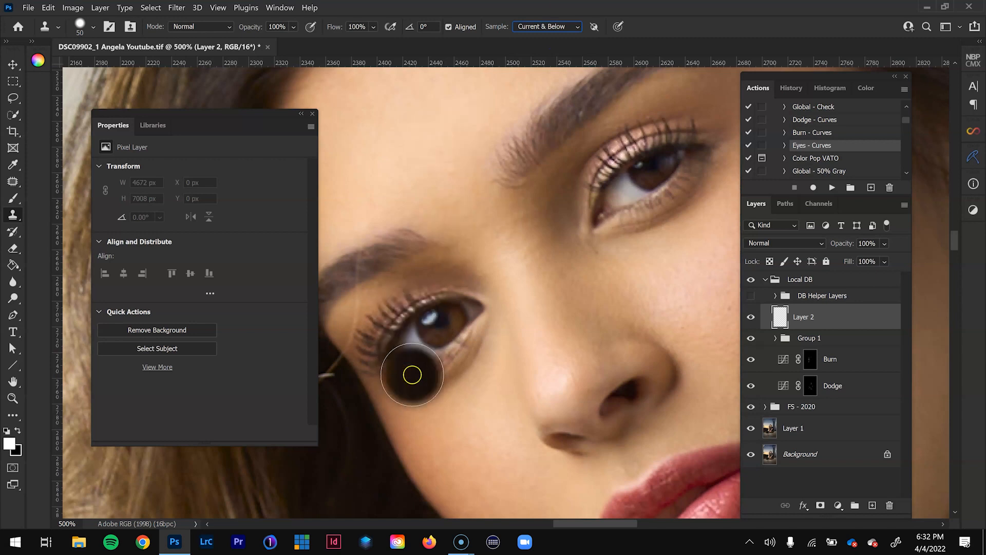
- Clone the catch light from one eye onto the other with a size 20 brush, then compare the eyes with and without it
{"action": "left_click", "coordinate": [420, 167]}
{"action": "key", "text": "ctrl+z"}
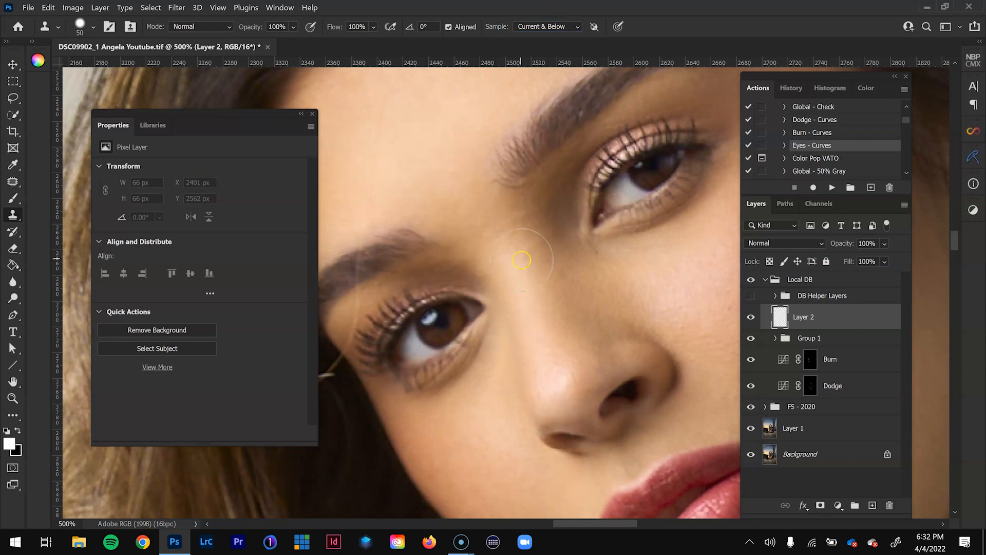
{"action": "key", "text": "bracketleft"}
{"action": "key", "text": "bracketleft"}
{"action": "key", "text": "bracketleft"}
{"action": "key", "text": "bracketleft"}
{"action": "key", "text": "bracketleft"}
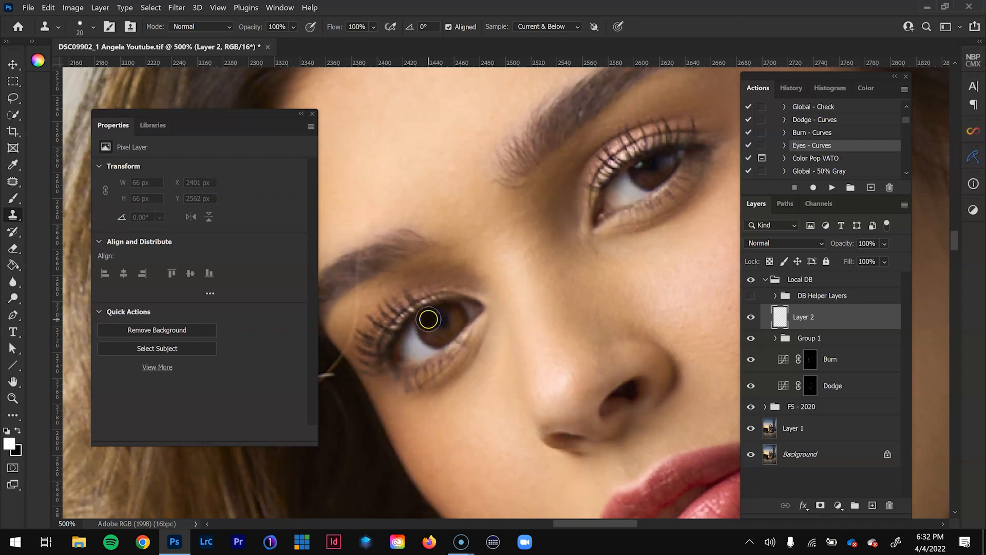
{"action": "right_click", "coordinate": [428, 319]}
{"action": "left_click", "coordinate": [542, 485]}
{"action": "key", "text": "Return"}
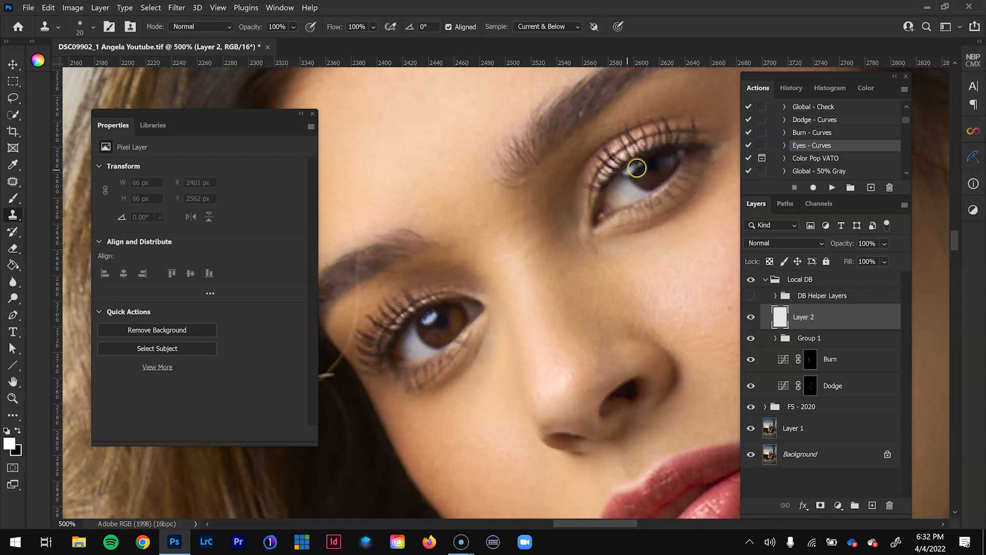
{"action": "left_click", "coordinate": [638, 166]}
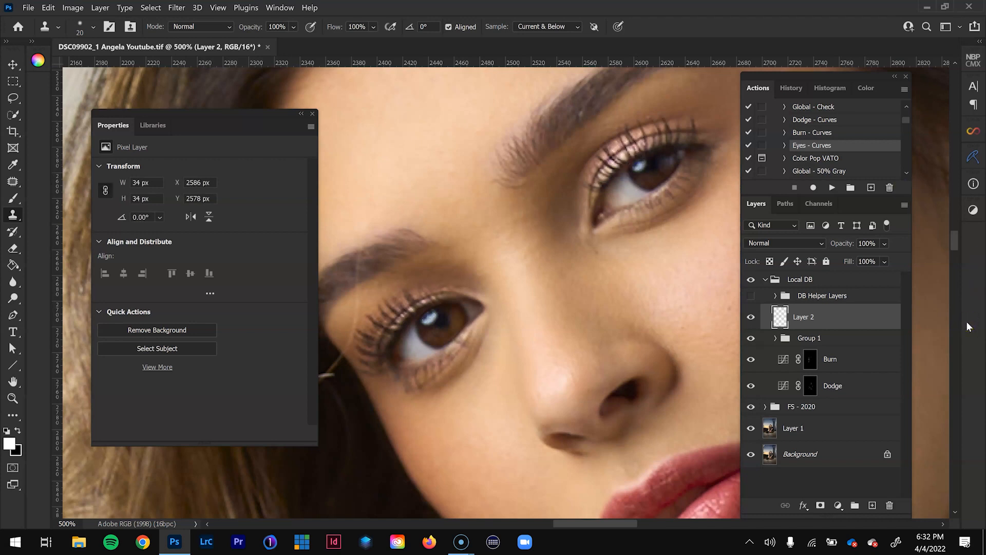
{"action": "key", "text": "ctrl+minus"}
{"action": "key", "text": "ctrl+minus"}
{"action": "key", "text": "ctrl+minus"}
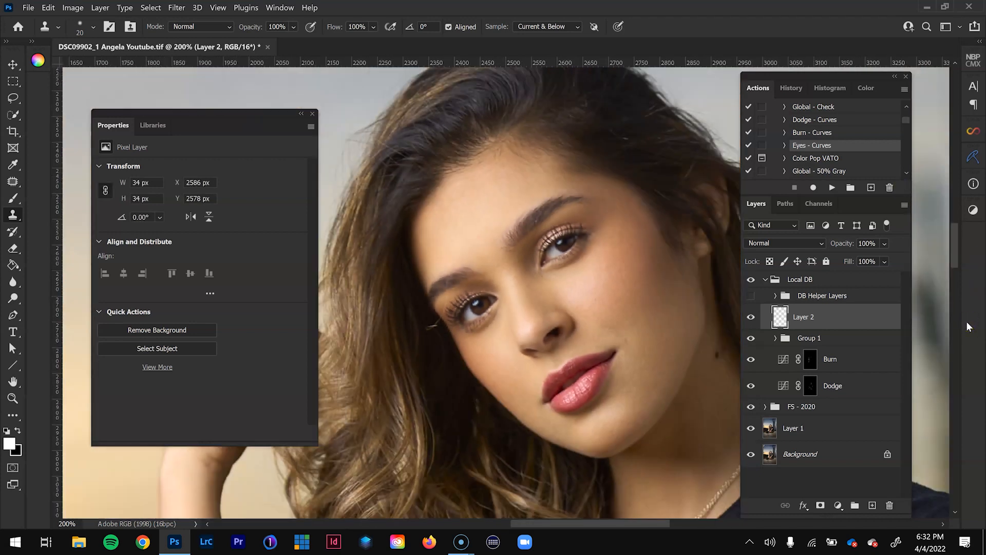
{"action": "key", "text": "ctrl+plus"}
{"action": "left_click", "coordinate": [750, 316]}
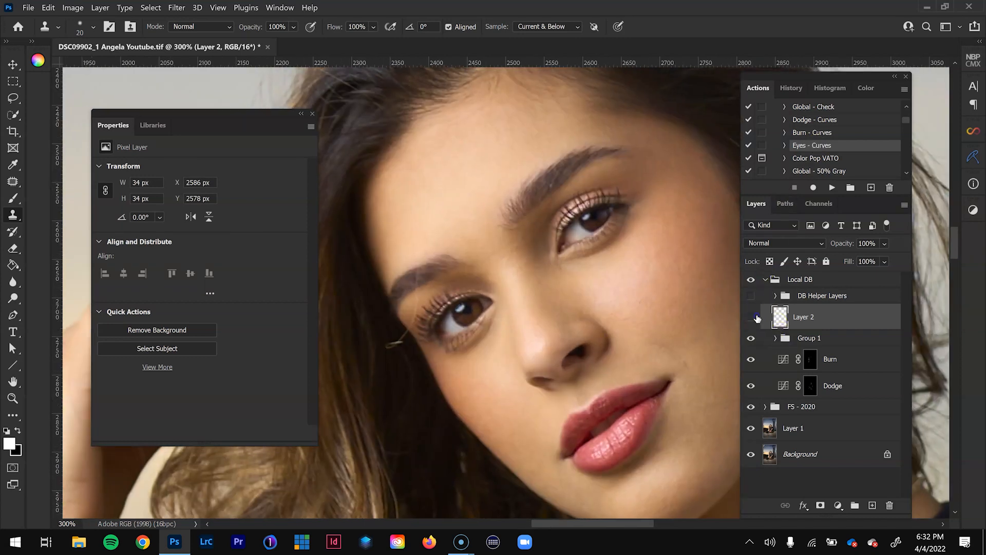
{"action": "left_click", "coordinate": [750, 316]}
- Run the Eyes - Curves action and activate the Eyes layer mask for painting with the Brush at 3% flow
{"action": "left_click", "coordinate": [803, 144]}
{"action": "left_click", "coordinate": [832, 188]}
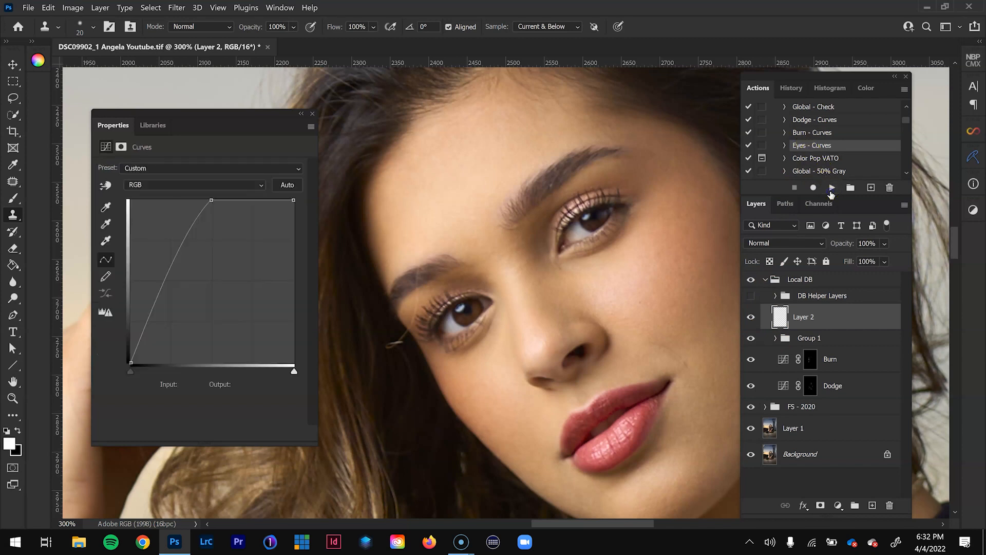
{"action": "left_click", "coordinate": [812, 327]}
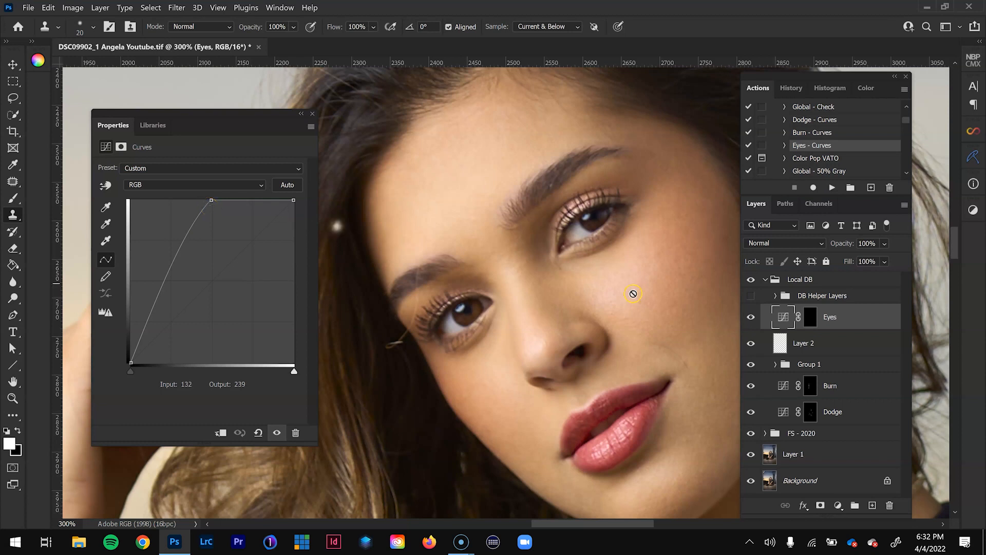
{"action": "left_click", "coordinate": [811, 320]}
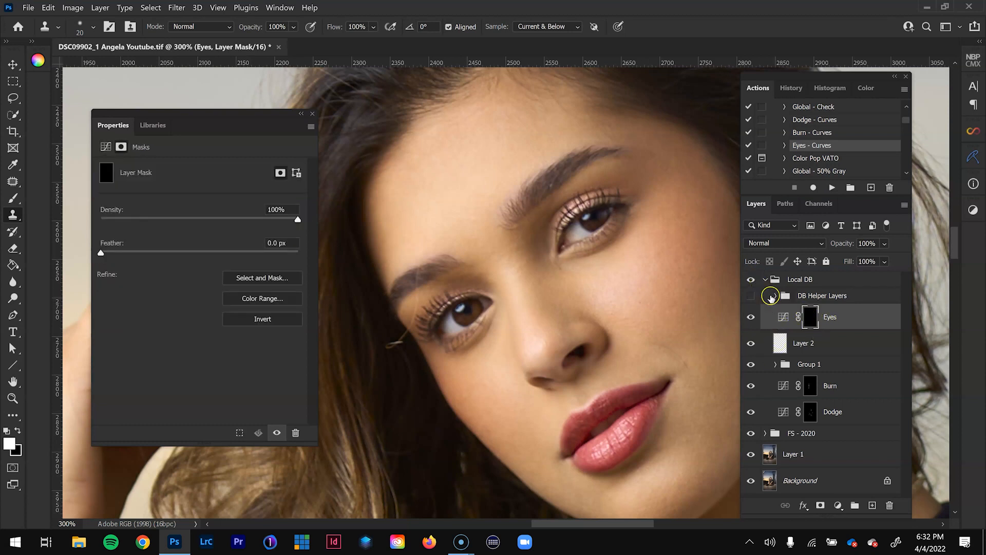
{"action": "left_click", "coordinate": [14, 198]}
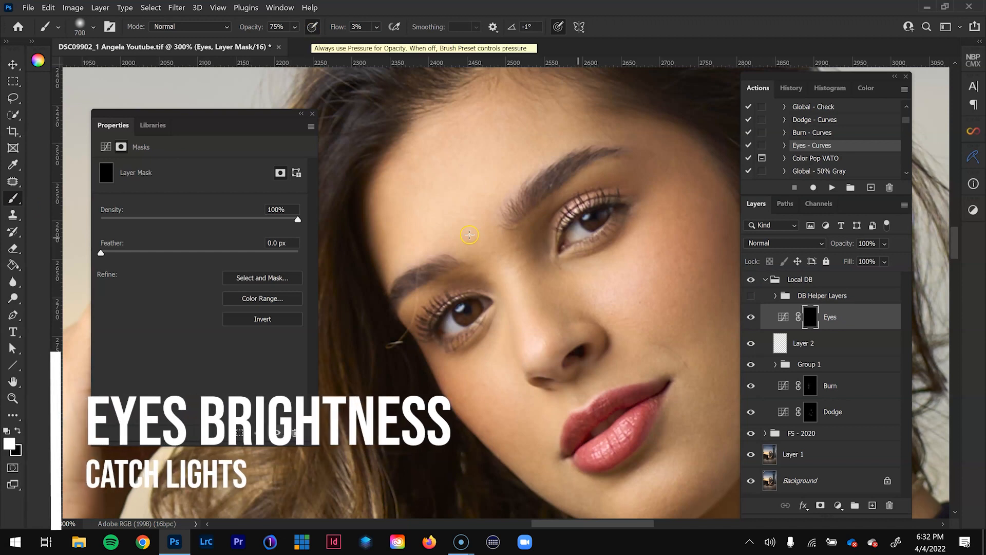
- Brighten the iris of the lower eye on the Eyes mask with a size 15 brush
{"action": "key", "text": "ctrl+plus"}
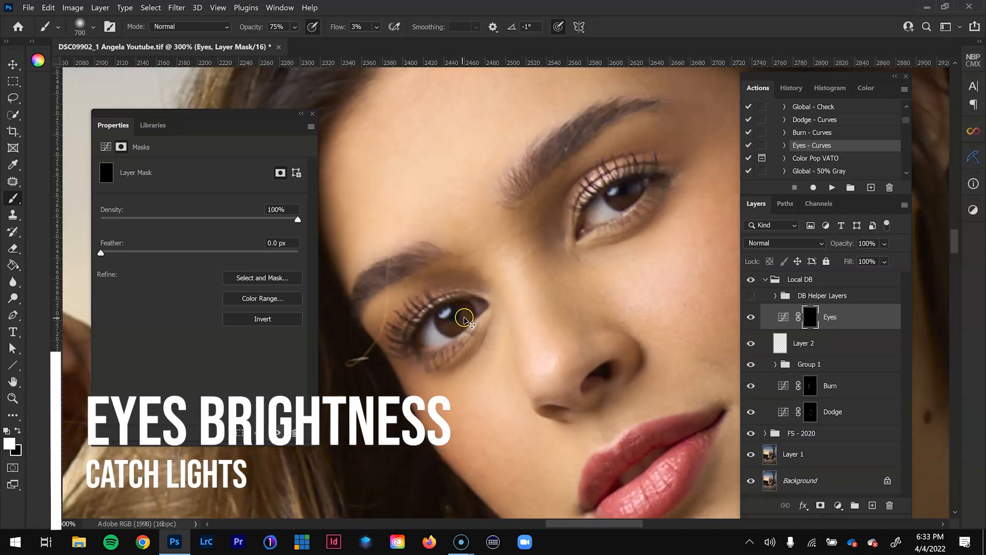
{"action": "key", "text": "ctrl+plus"}
{"action": "key", "text": "bracketleft"}
{"action": "key", "text": "bracketleft"}
{"action": "key", "text": "bracketleft"}
{"action": "key", "text": "bracketleft"}
{"action": "key", "text": "bracketleft"}
{"action": "key", "text": "bracketleft"}
{"action": "key", "text": "bracketleft"}
{"action": "key", "text": "bracketleft"}
{"action": "key", "text": "bracketleft"}
{"action": "key", "text": "bracketleft"}
{"action": "key", "text": "bracketleft"}
{"action": "key", "text": "bracketleft"}
{"action": "key", "text": "bracketleft"}
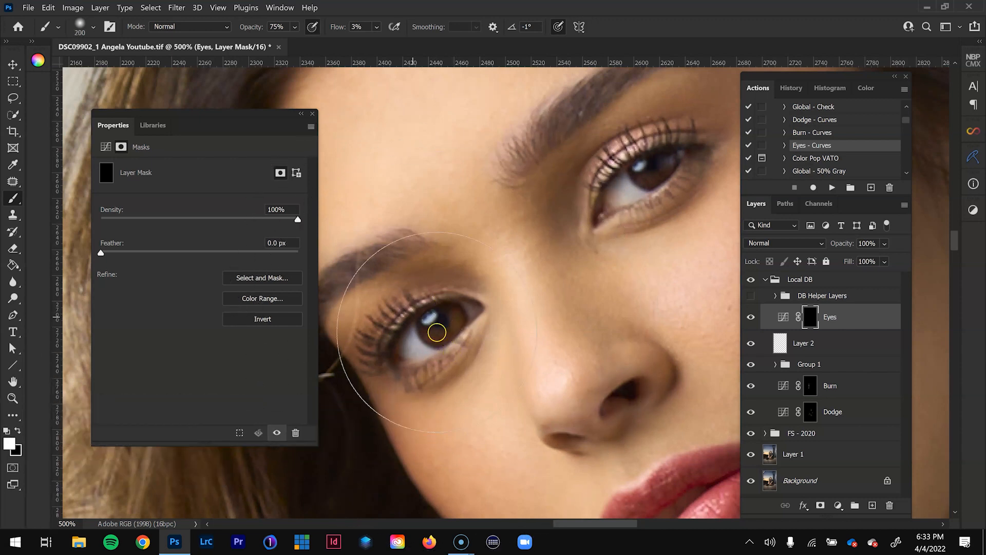
{"action": "left_click_drag", "start_coordinate": [455, 319], "coordinate": [456, 314]}
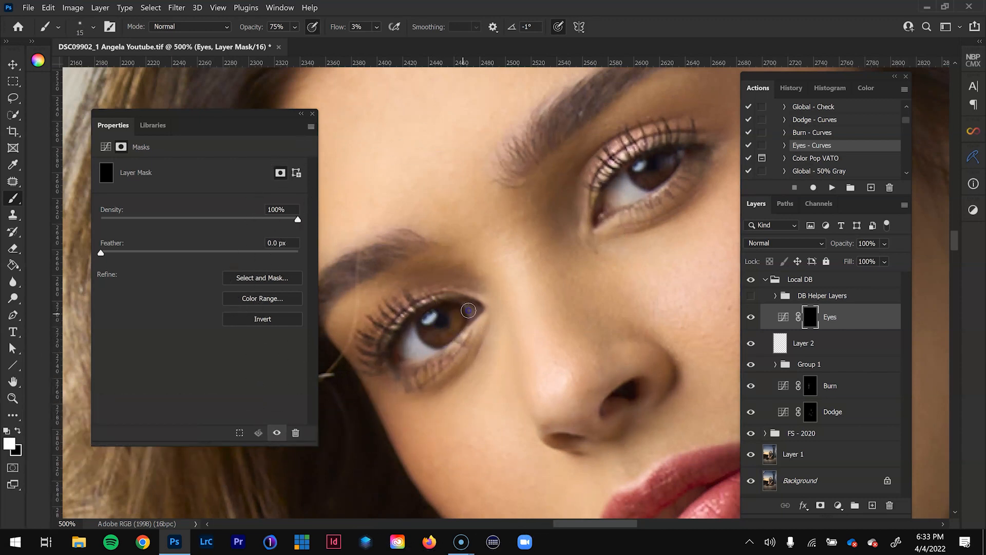
- Brighten the white and iris of the other eye on the Eyes mask, reducing the brush to 10 for the iris
{"action": "key", "text": "bracketright"}
{"action": "key", "text": "bracketright"}
{"action": "left_click", "coordinate": [620, 188]}
{"action": "left_click_drag", "start_coordinate": [620, 188], "coordinate": [628, 192]}
{"action": "key", "text": "bracketleft"}
{"action": "key", "text": "bracketleft"}
{"action": "key", "text": "bracketleft"}
{"action": "left_click", "coordinate": [658, 175]}
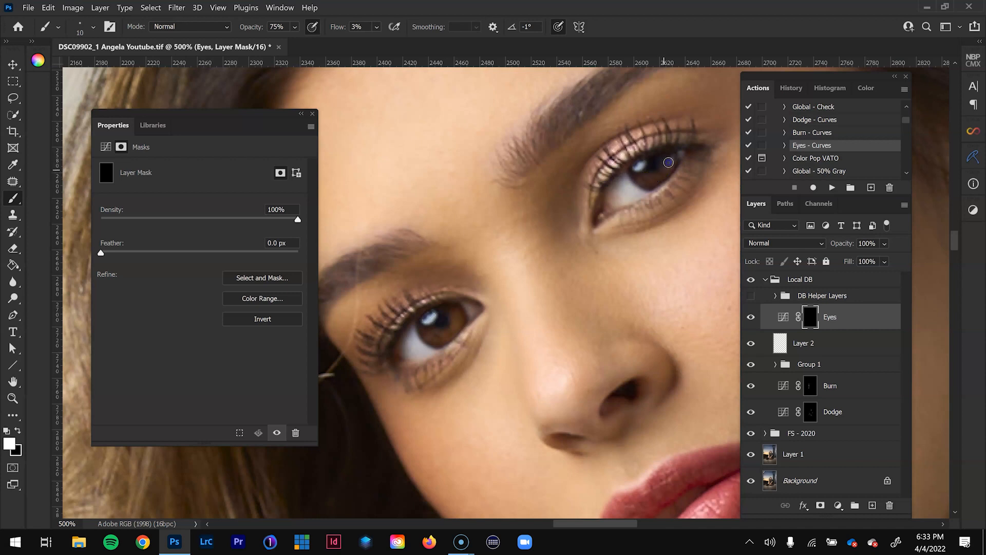
- Review the full portrait with and without the catch light layer, and collapse the Local DB group
{"action": "key", "text": "ctrl+minus"}
{"action": "key", "text": "ctrl+minus"}
{"action": "key", "text": "ctrl+minus"}
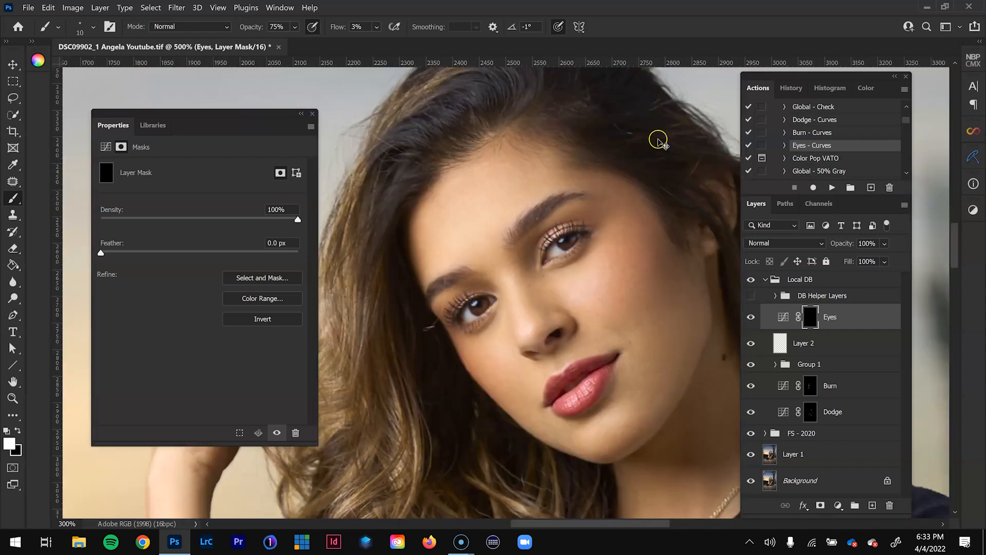
{"action": "key", "text": "ctrl+minus"}
{"action": "key", "text": "ctrl+minus"}
{"action": "key", "text": "ctrl+minus"}
{"action": "key", "text": "ctrl+minus"}
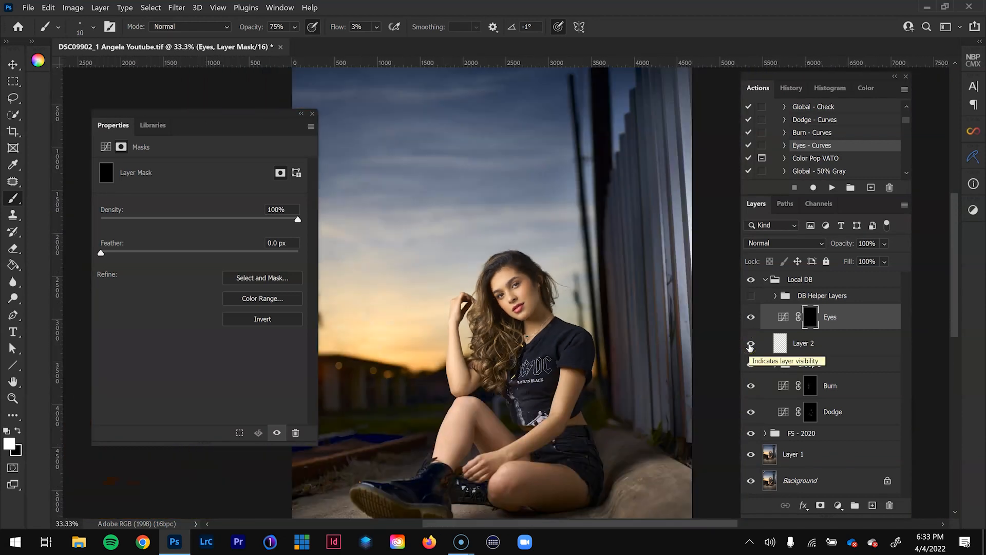
{"action": "left_click", "coordinate": [750, 344]}
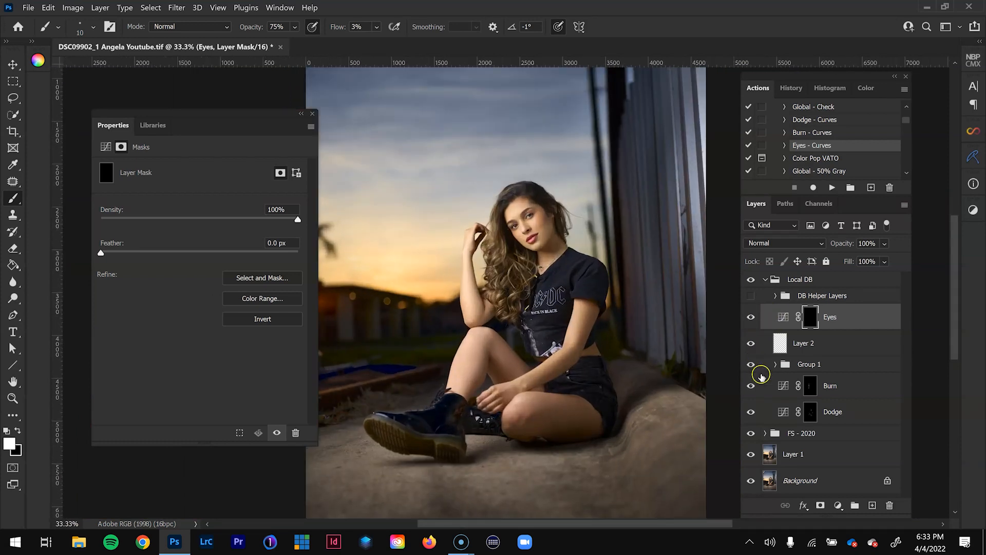
{"action": "key", "text": "ctrl+minus"}
{"action": "left_click", "coordinate": [766, 279]}
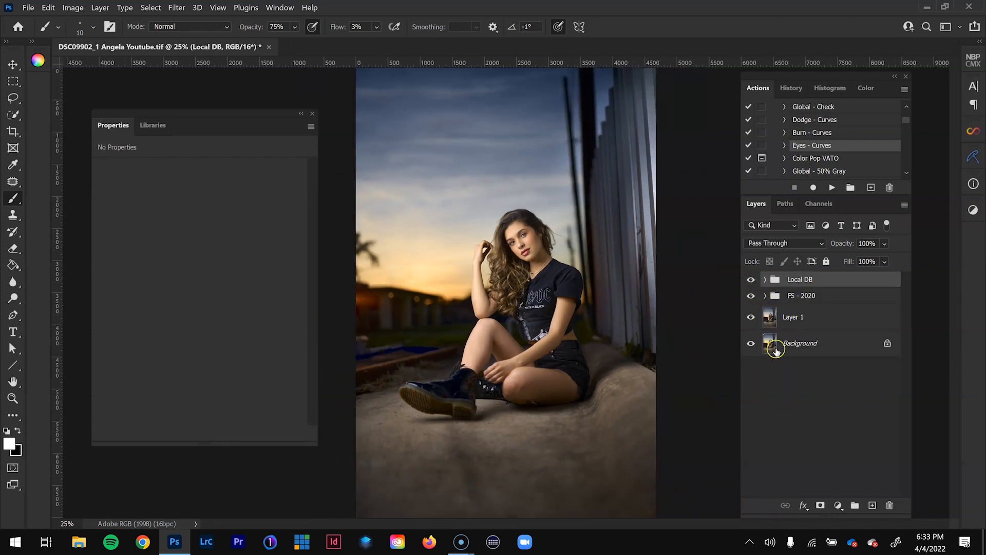
- Add a Selective Color adjustment layer above the Local DB group
{"action": "left_click", "coordinate": [752, 347]}
{"action": "left_click", "coordinate": [805, 281]}
{"action": "scroll", "coordinate": [826, 145], "scroll_direction": "down", "scroll_amount": 2}
{"action": "scroll", "coordinate": [826, 145], "scroll_direction": "down", "scroll_amount": 1}
{"action": "left_click", "coordinate": [838, 505]}
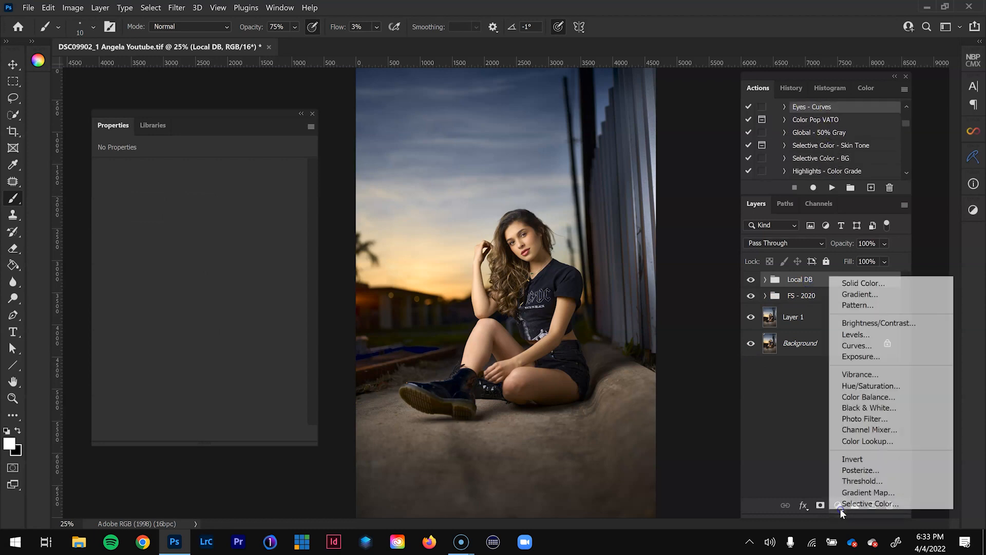
{"action": "left_click", "coordinate": [848, 506]}
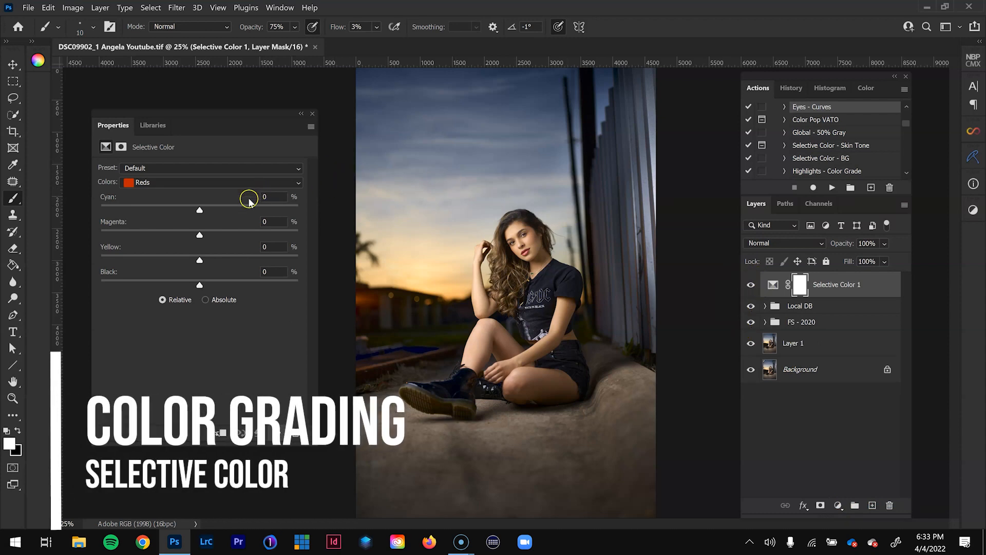
- Set the Reds in the Selective Color adjustment to Cyan -10, Magenta +6 and Yellow +5
{"action": "left_click_drag", "start_coordinate": [199, 210], "coordinate": [191, 213]}
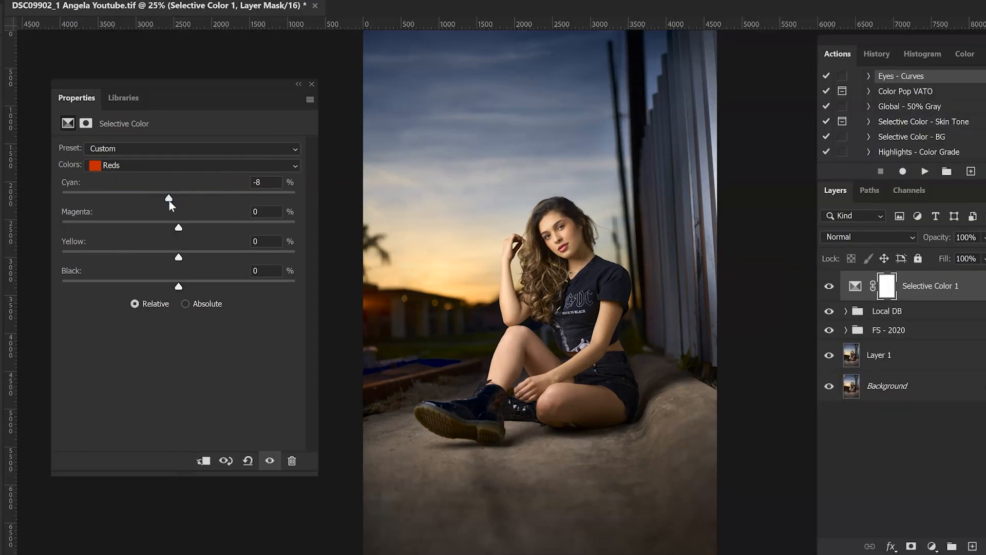
{"action": "left_click_drag", "start_coordinate": [271, 183], "coordinate": [221, 183]}
{"action": "type", "text": "-10"}
{"action": "left_click", "coordinate": [257, 211]}
{"action": "type", "text": "6"}
{"action": "left_click", "coordinate": [255, 241]}
{"action": "type", "text": "5"}
{"action": "key", "text": "Return"}
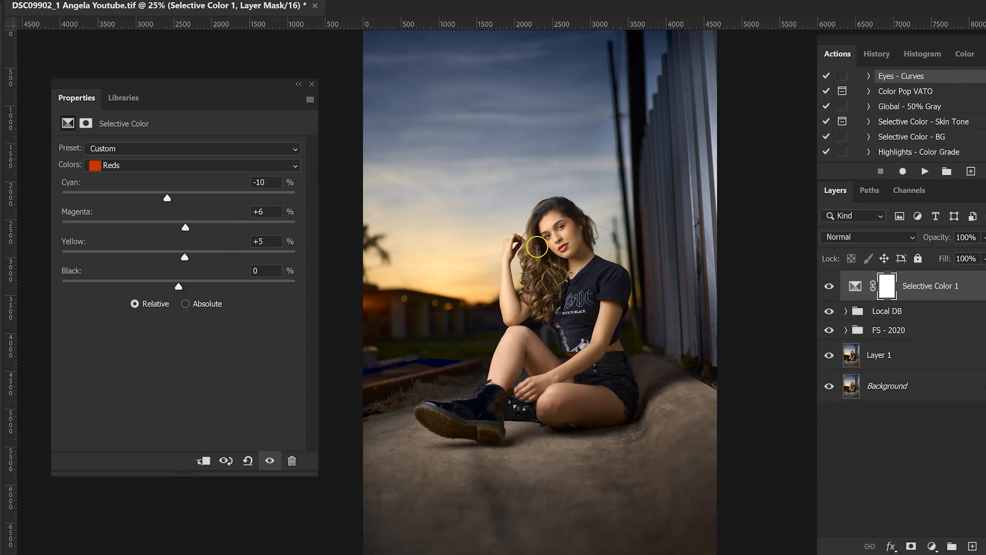
- Compare the model's skin up close with and without the Selective Color 1 adjustment
{"action": "left_click", "coordinate": [564, 234]}
{"action": "left_click", "coordinate": [565, 234]}
{"action": "left_click", "coordinate": [565, 234]}
{"action": "left_click_drag", "start_coordinate": [578, 313], "coordinate": [618, 306]}
{"action": "left_click", "coordinate": [825, 291]}
{"action": "left_click", "coordinate": [828, 287]}
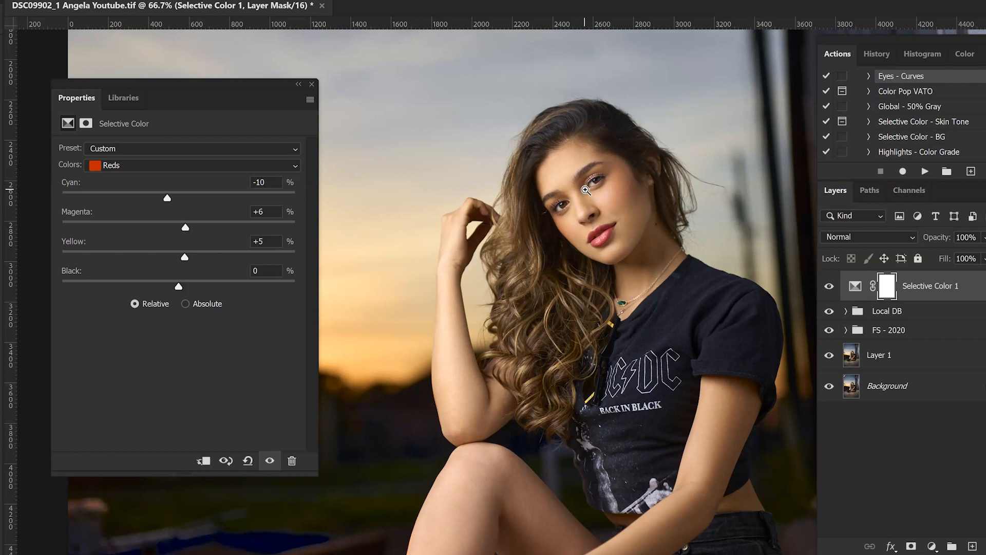
- Set the Yellows in Selective Color 1 to Cyan -5, Magenta +4, Yellow +5 and Black +3
{"action": "left_click", "coordinate": [206, 166]}
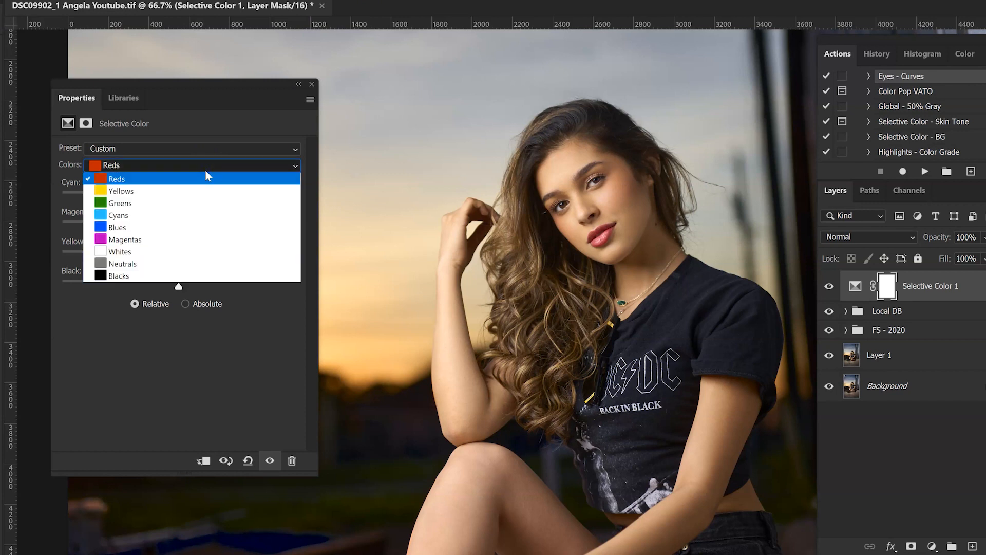
{"action": "left_click", "coordinate": [202, 191]}
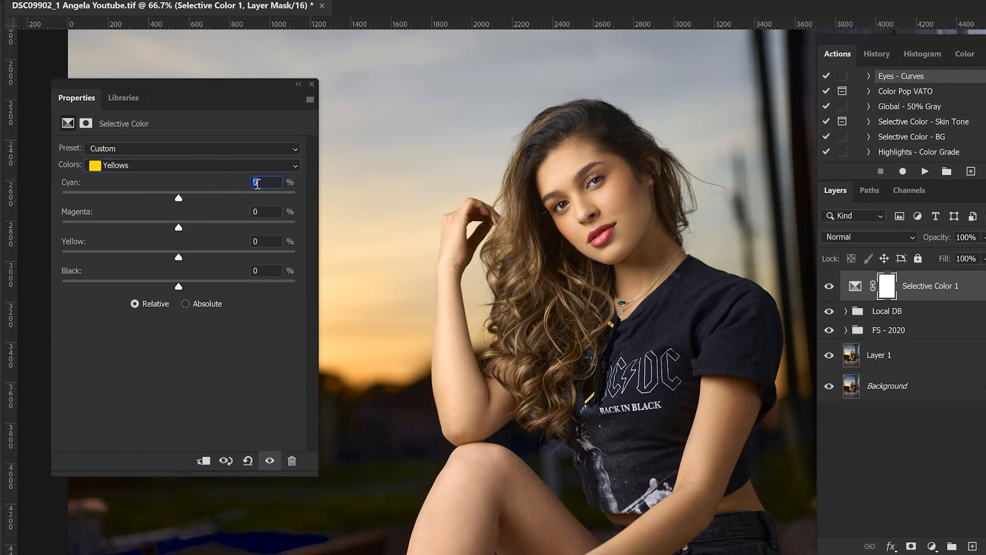
{"action": "type", "text": "-5"}
{"action": "left_click_drag", "start_coordinate": [231, 186], "coordinate": [241, 201]}
{"action": "left_click", "coordinate": [264, 211]}
{"action": "type", "text": "4"}
{"action": "key", "text": "Tab"}
{"action": "type", "text": "5"}
{"action": "left_click", "coordinate": [271, 267]}
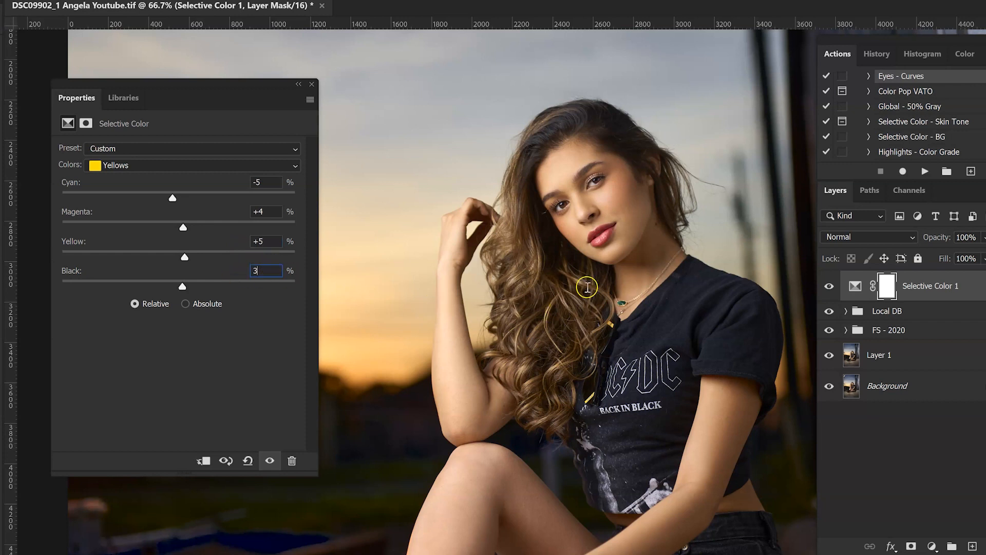
{"action": "key", "text": "ctrl+minus"}
{"action": "key", "text": "ctrl+minus"}
{"action": "key", "text": "ctrl+minus"}
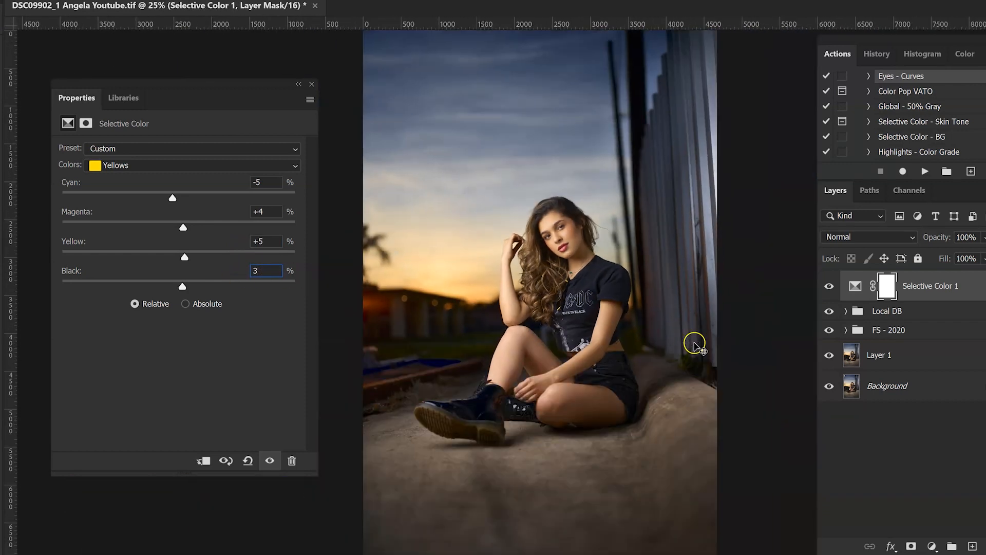
{"action": "type", "text": "3"}
- Compare the portrait with and without Selective Color 1, and review its Reds and Yellows settings
{"action": "left_click", "coordinate": [694, 344]}
{"action": "key", "text": "ctrl+plus"}
{"action": "left_click", "coordinate": [827, 286]}
{"action": "left_click", "coordinate": [828, 287]}
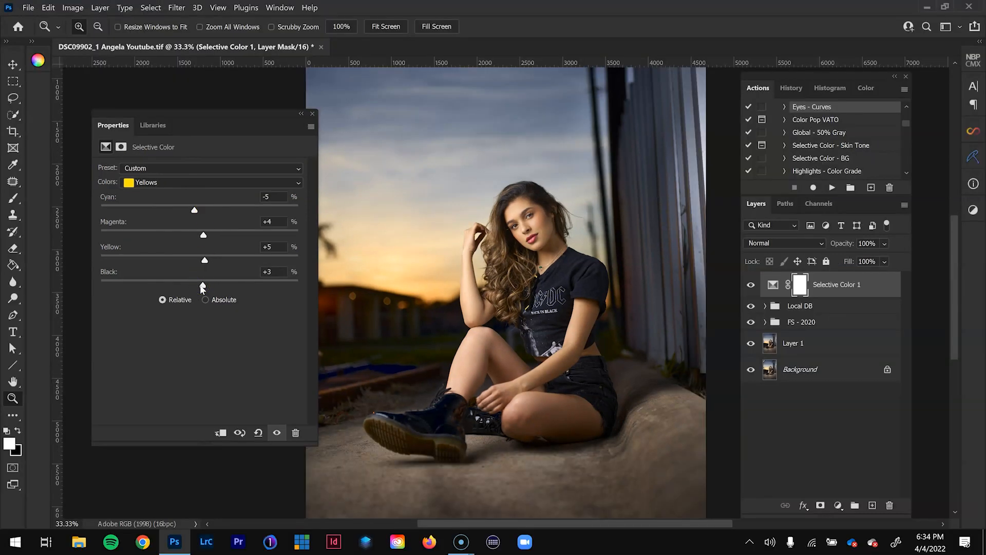
{"action": "left_click", "coordinate": [177, 183]}
{"action": "left_click", "coordinate": [170, 190]}
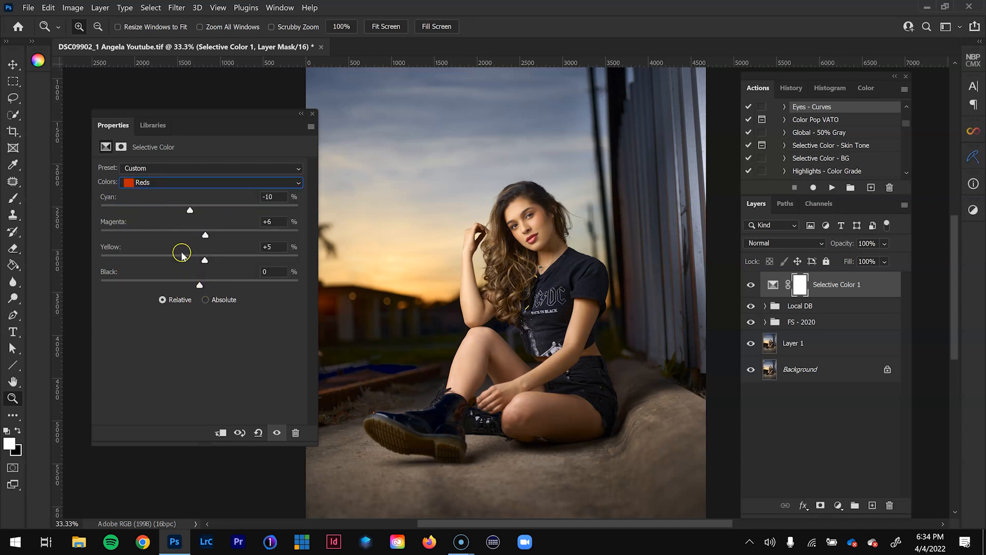
{"action": "left_click", "coordinate": [198, 183]}
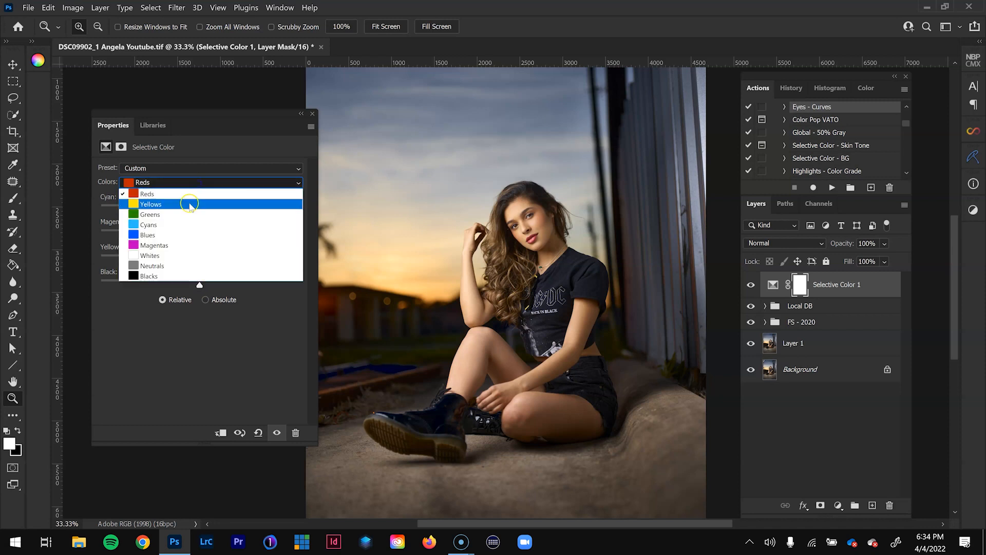
{"action": "left_click", "coordinate": [190, 205]}
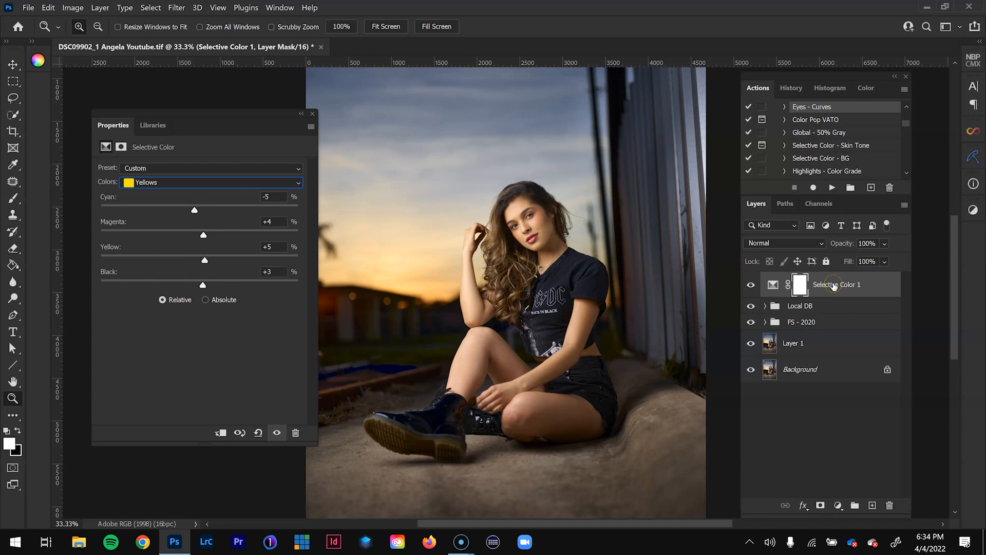
- Add a second Selective Color adjustment layer and select the subject automatically
{"action": "left_click", "coordinate": [838, 505]}
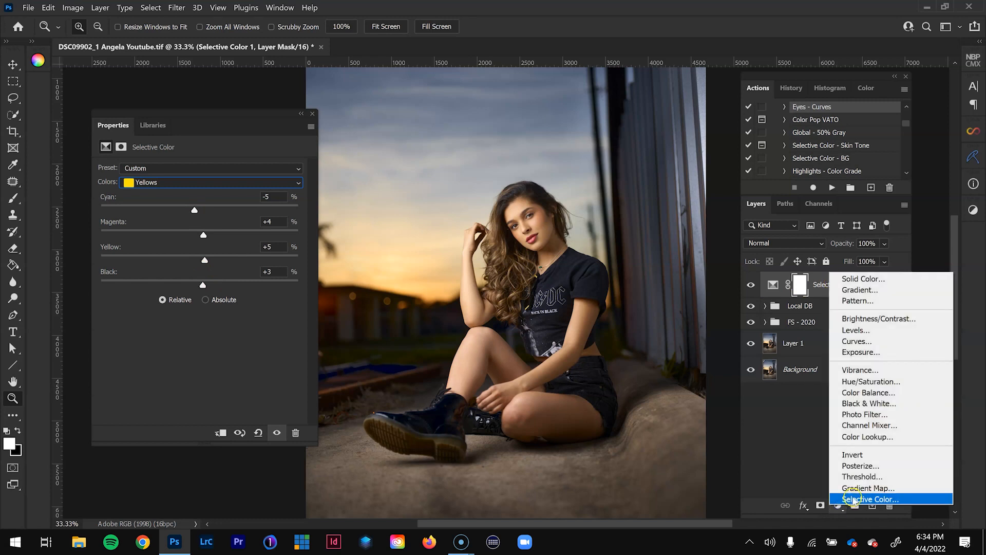
{"action": "left_click", "coordinate": [854, 501]}
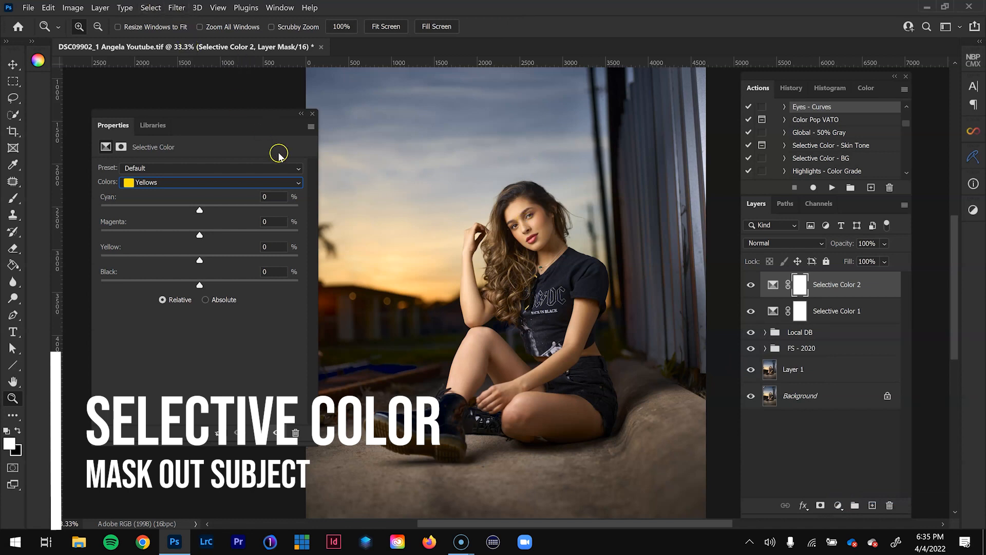
{"action": "left_click", "coordinate": [150, 7]}
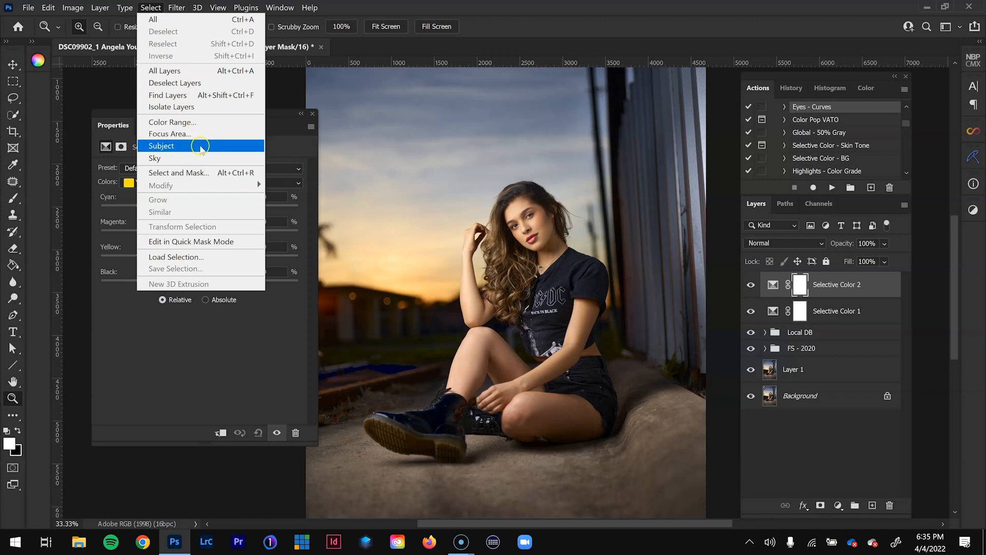
{"action": "left_click", "coordinate": [161, 146]}
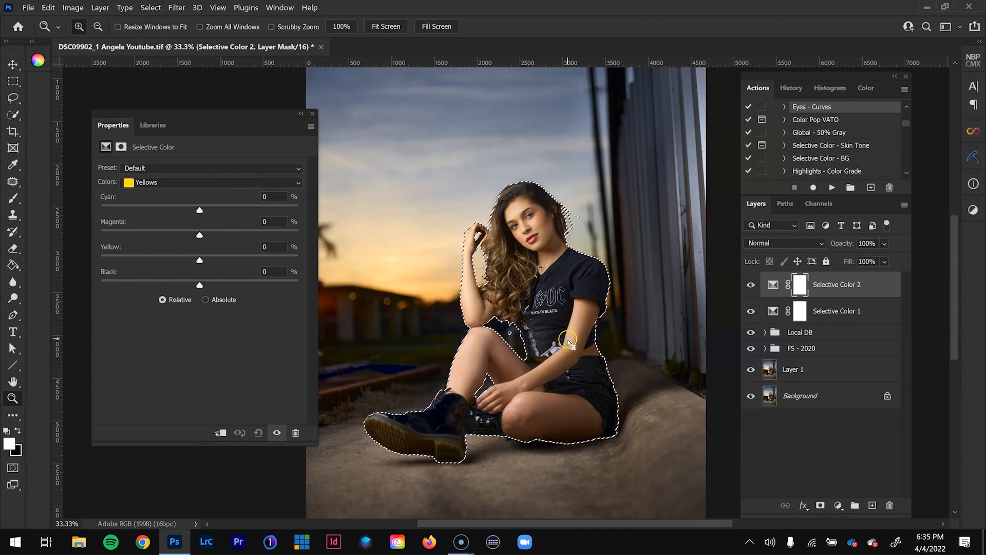
- Feather the subject selection by 15 pixels
{"action": "key", "text": "l"}
{"action": "right_click", "coordinate": [559, 308]}
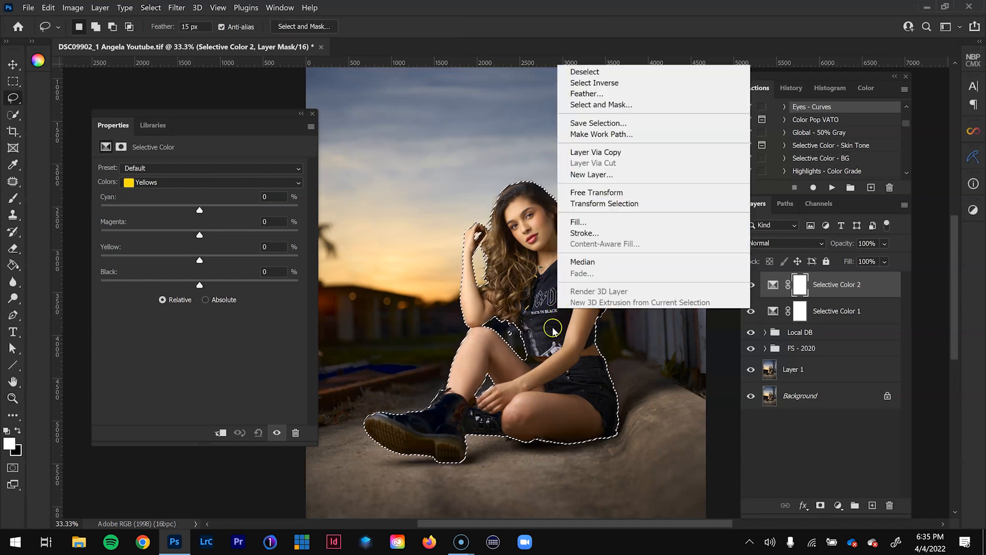
{"action": "left_click", "coordinate": [601, 96]}
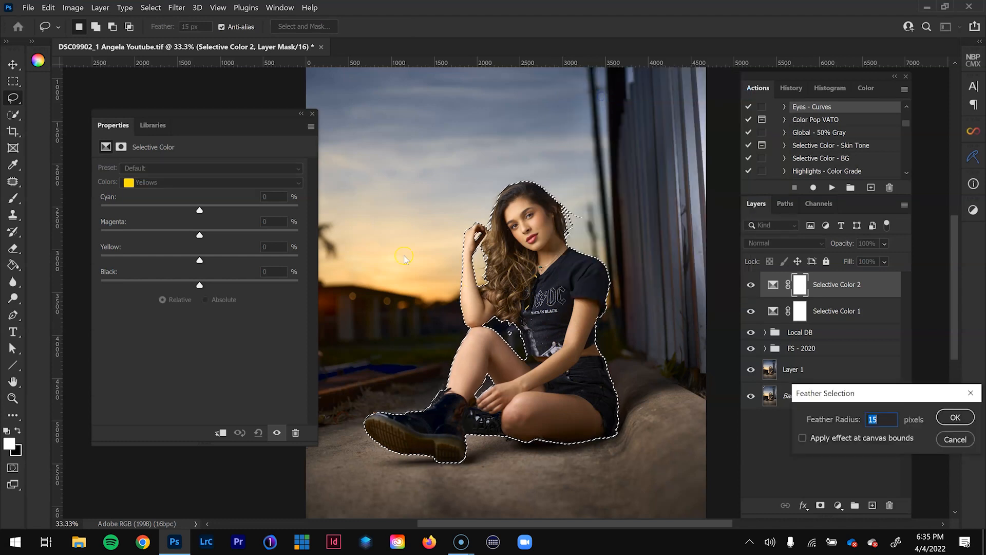
{"action": "left_click_drag", "start_coordinate": [894, 398], "coordinate": [537, 313]}
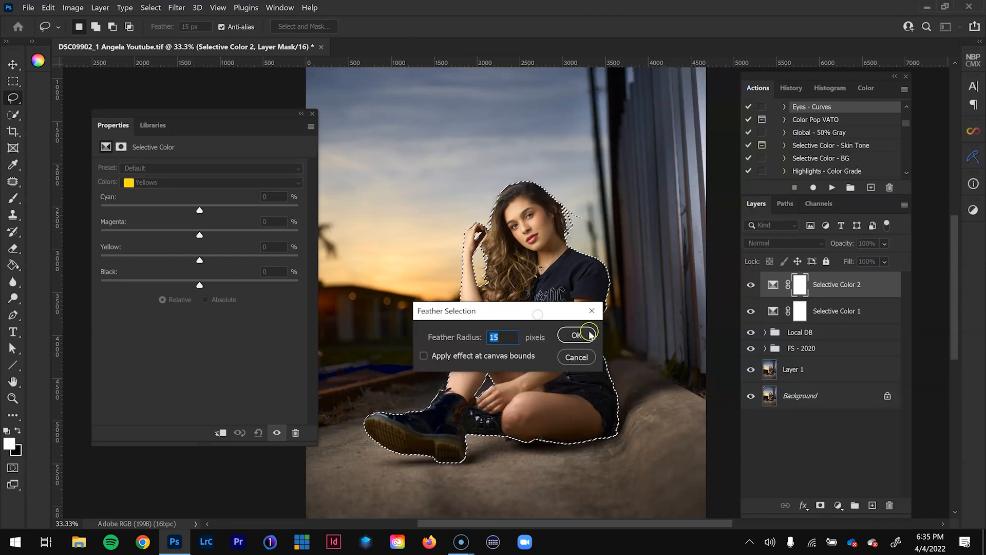
{"action": "left_click", "coordinate": [576, 336]}
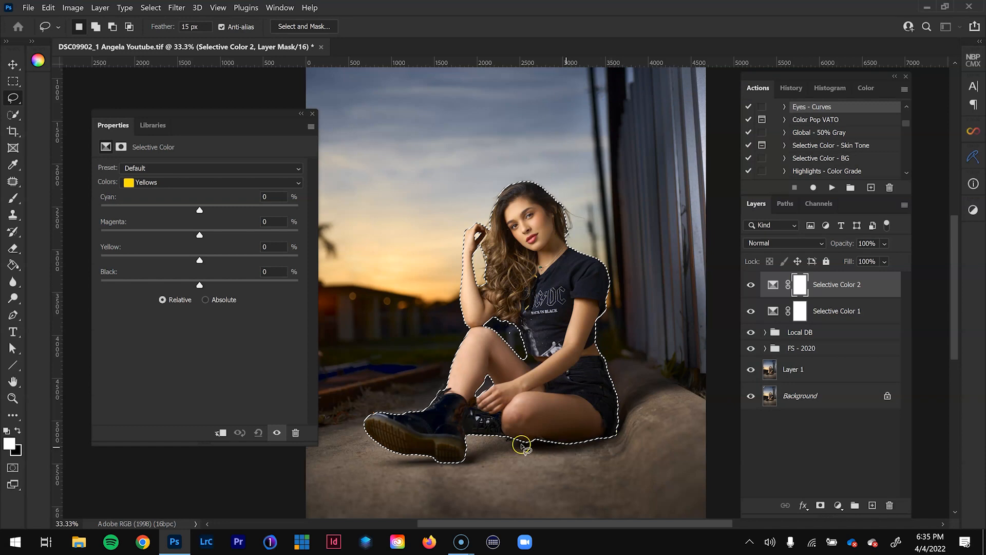
- Fill the selected subject with black on the Selective Color 2 mask, deselect, and inspect the mask
{"action": "key", "text": "shift"}
{"action": "key", "text": "shift+F5"}
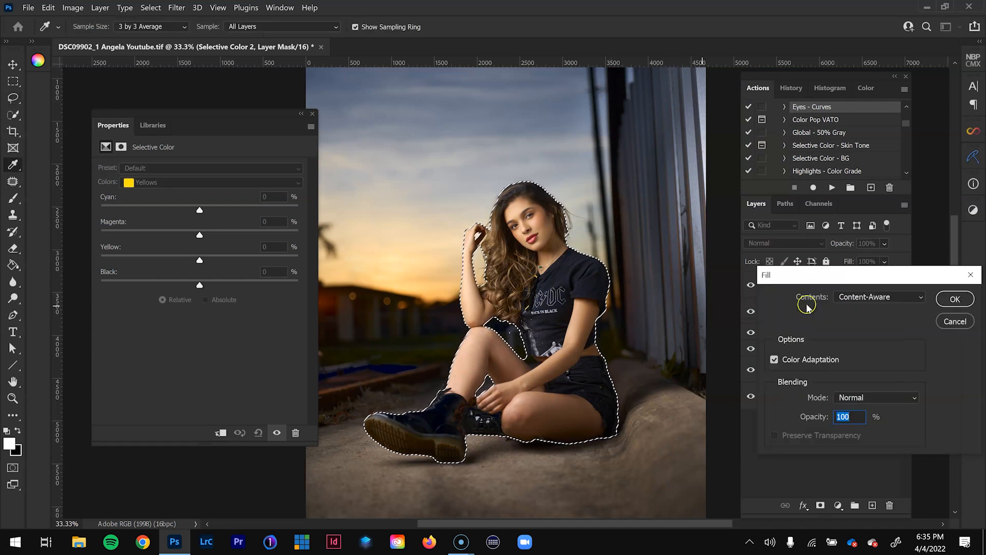
{"action": "left_click_drag", "start_coordinate": [888, 270], "coordinate": [733, 272]}
{"action": "left_click", "coordinate": [749, 289]}
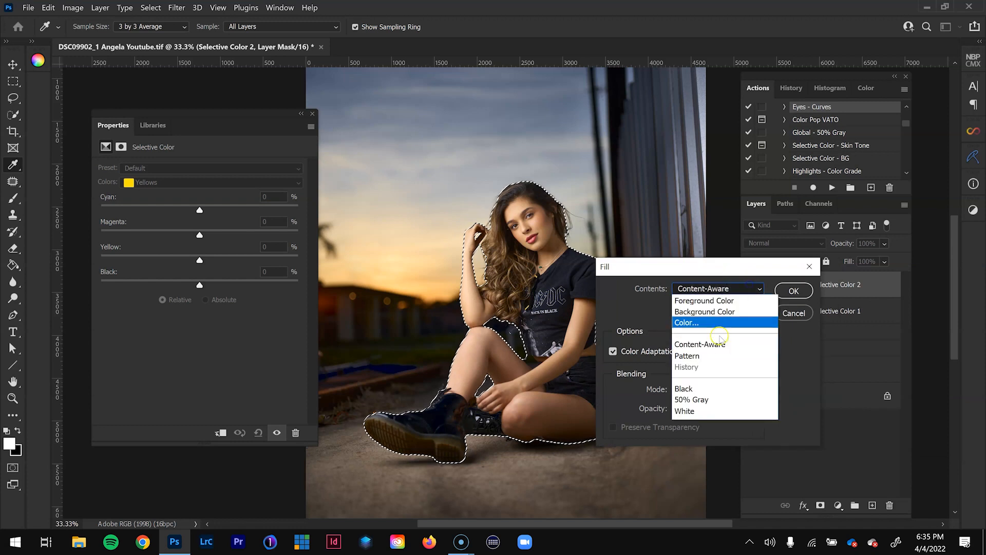
{"action": "left_click", "coordinate": [706, 391]}
{"action": "left_click_drag", "start_coordinate": [728, 265], "coordinate": [631, 251]}
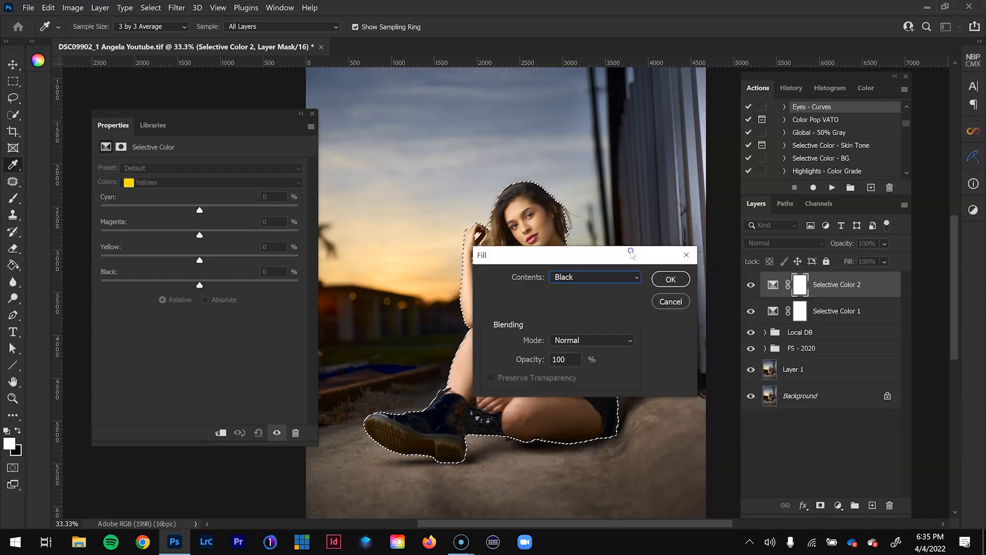
{"action": "left_click", "coordinate": [677, 279]}
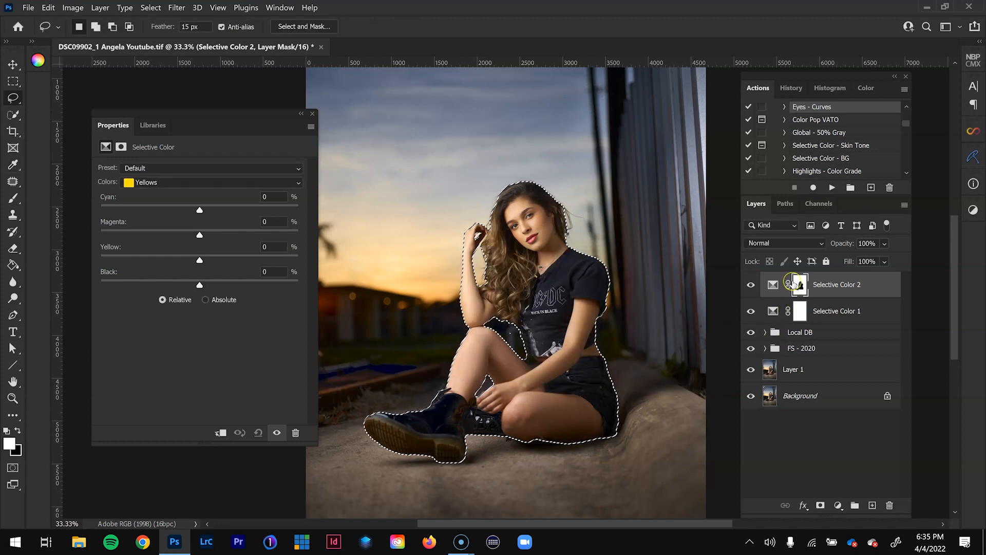
{"action": "key", "text": "ctrl+d"}
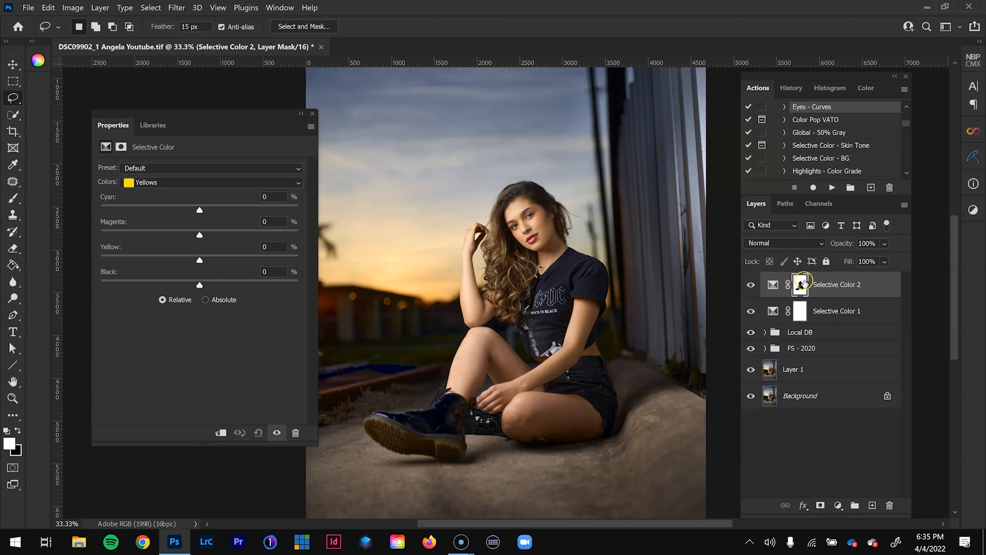
{"action": "left_click", "coordinate": [801, 283], "text": "alt"}
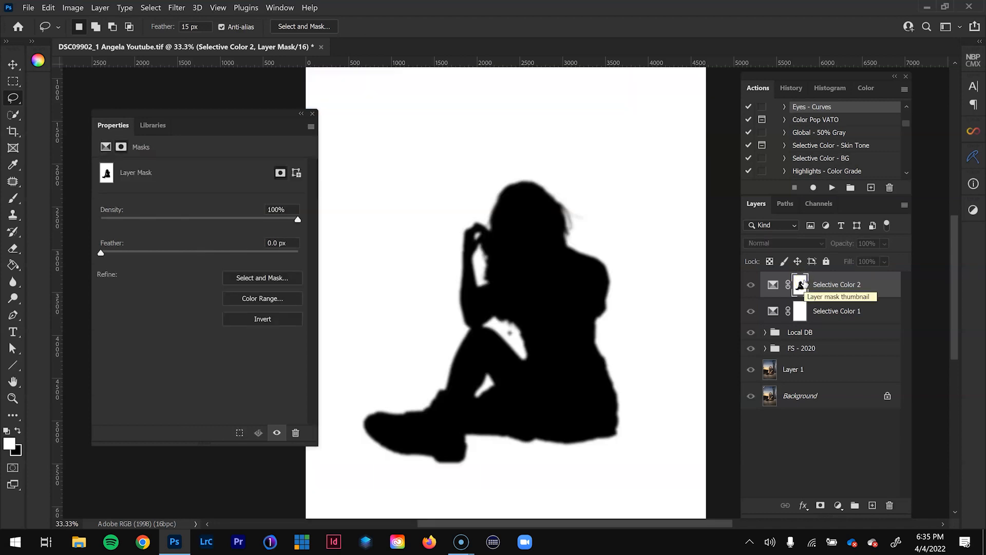
{"action": "left_click", "coordinate": [801, 284], "text": "alt"}
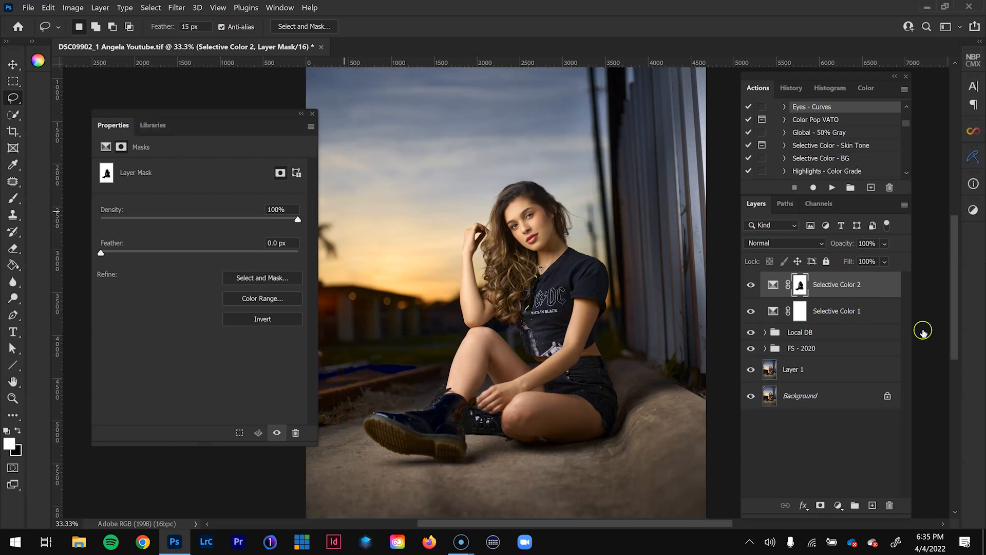
- Target the Reds in Selective Color 2 and test strong Cyan and Magenta shifts on the background
{"action": "left_click", "coordinate": [771, 281]}
{"action": "left_click", "coordinate": [195, 182]}
{"action": "left_click", "coordinate": [163, 192]}
{"action": "left_click_drag", "start_coordinate": [200, 210], "coordinate": [103, 210]}
{"action": "left_click_drag", "start_coordinate": [187, 208], "coordinate": [335, 215]}
{"action": "left_click_drag", "start_coordinate": [100, 210], "coordinate": [122, 210]}
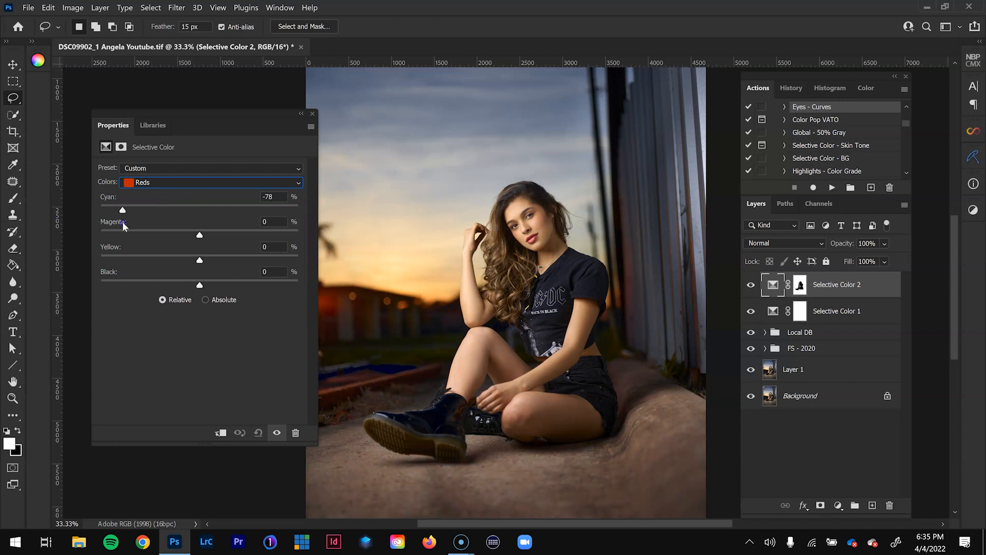
{"action": "left_click_drag", "start_coordinate": [199, 235], "coordinate": [232, 233]}
{"action": "left_click_drag", "start_coordinate": [200, 234], "coordinate": [200, 234]}
{"action": "left_click_drag", "start_coordinate": [124, 209], "coordinate": [202, 210]}
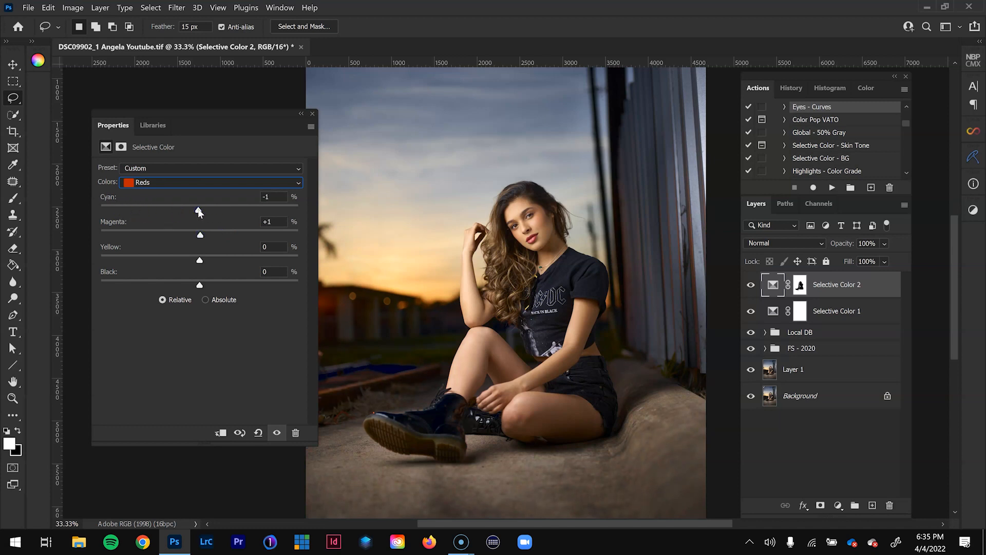
- Set the background Reds to Cyan -6 and Magenta +6, lower Yellow slightly and raise Black
{"action": "left_click_drag", "start_coordinate": [180, 210], "coordinate": [169, 211]}
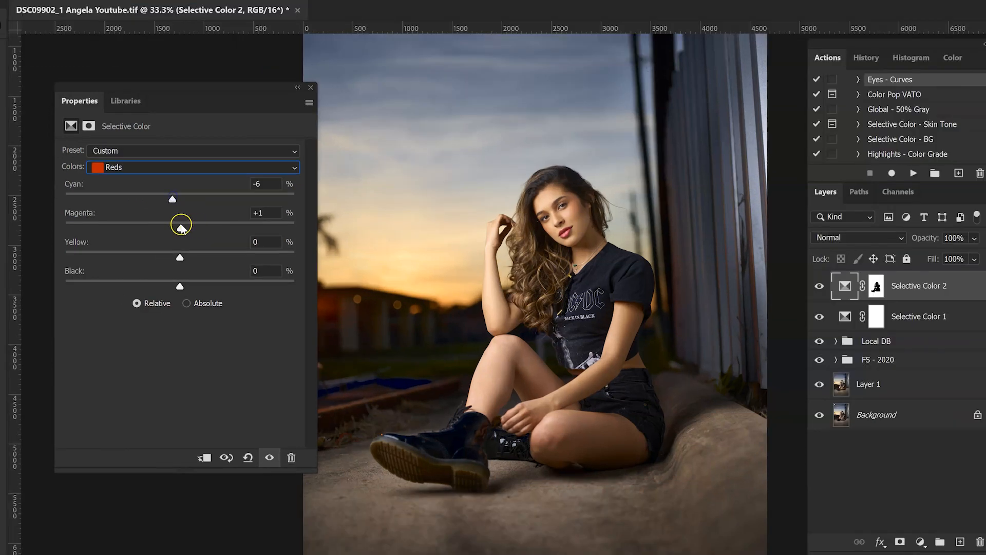
{"action": "left_click_drag", "start_coordinate": [201, 235], "coordinate": [200, 235]}
{"action": "left_click_drag", "start_coordinate": [180, 256], "coordinate": [177, 258]}
{"action": "left_click", "coordinate": [181, 286]}
- Set the Yellows in Selective Color 2 to Cyan -4 and raise their Magenta slightly
{"action": "left_click", "coordinate": [189, 168]}
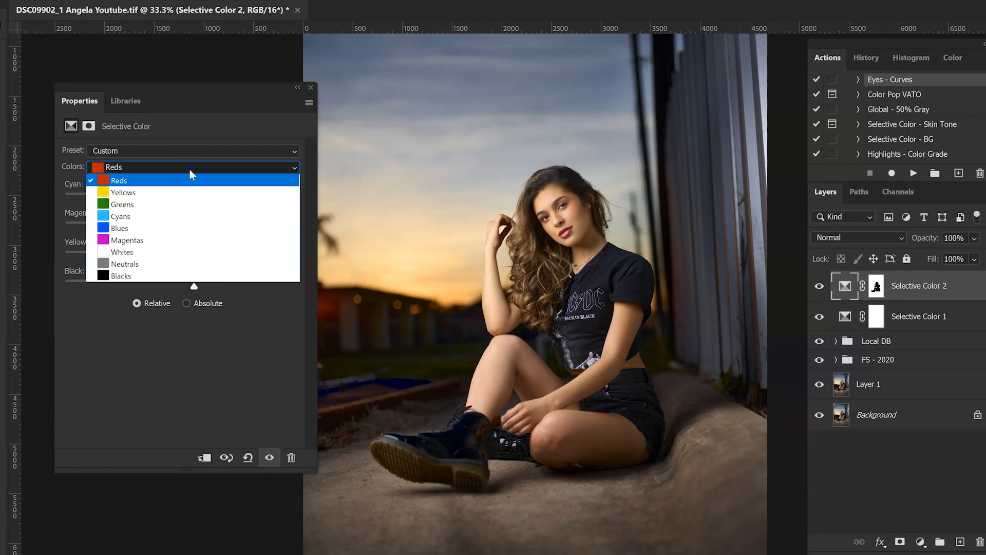
{"action": "left_click", "coordinate": [184, 198]}
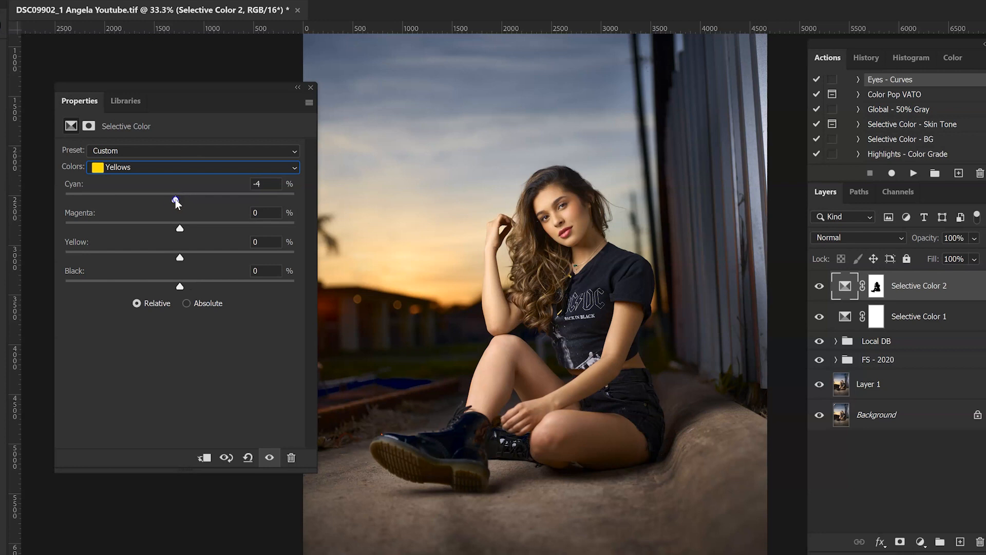
{"action": "left_click_drag", "start_coordinate": [180, 228], "coordinate": [183, 228]}
- Set the Blues in Selective Color 2 to Cyan +3, Magenta +1, Yellow +10 and Black +16
{"action": "left_click", "coordinate": [225, 168]}
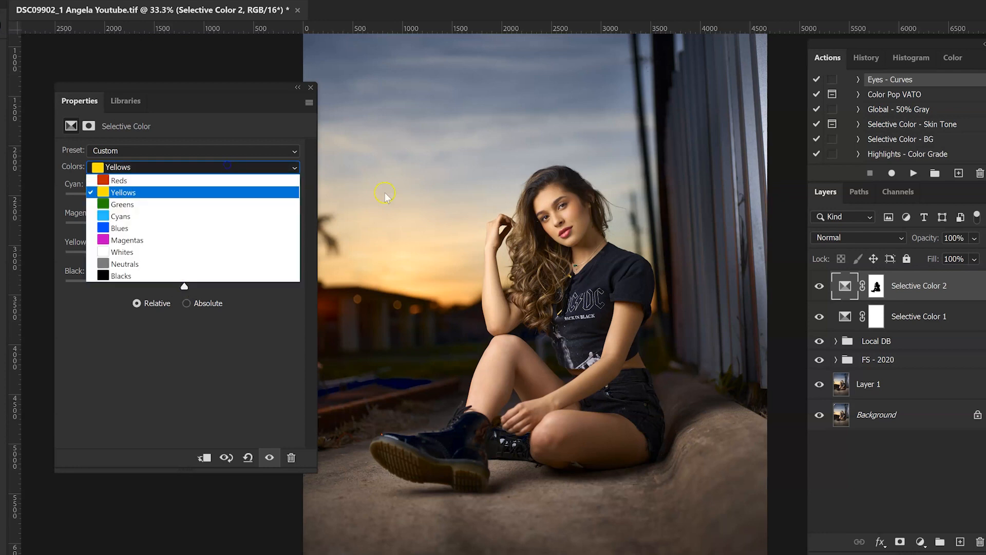
{"action": "left_click", "coordinate": [119, 228]}
{"action": "left_click", "coordinate": [265, 183]}
{"action": "type", "text": "3"}
{"action": "left_click", "coordinate": [275, 213]}
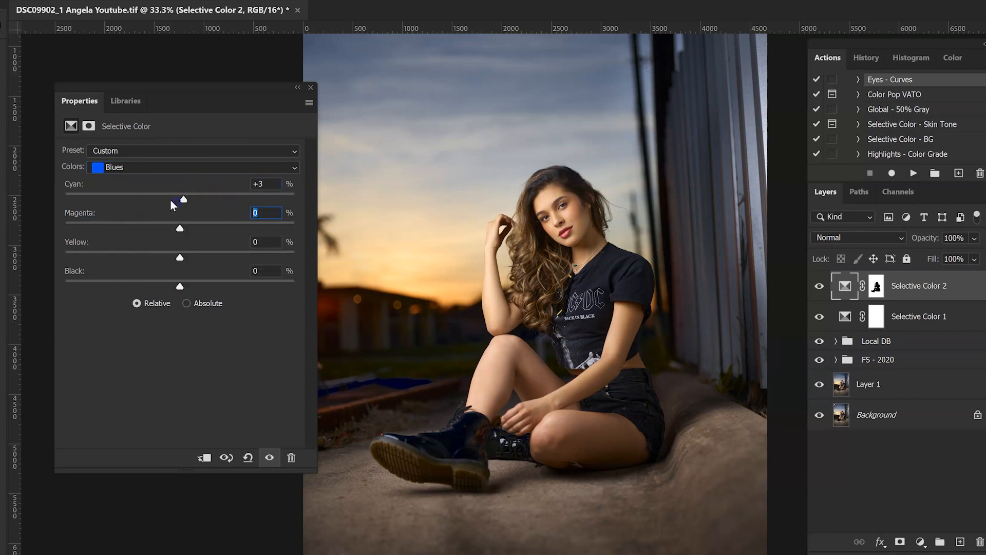
{"action": "left_click", "coordinate": [267, 240]}
{"action": "type", "text": "10"}
{"action": "left_click", "coordinate": [270, 272]}
{"action": "type", "text": "12"}
{"action": "left_click_drag", "start_coordinate": [193, 288], "coordinate": [256, 286]}
{"action": "left_click_drag", "start_coordinate": [169, 288], "coordinate": [199, 290]}
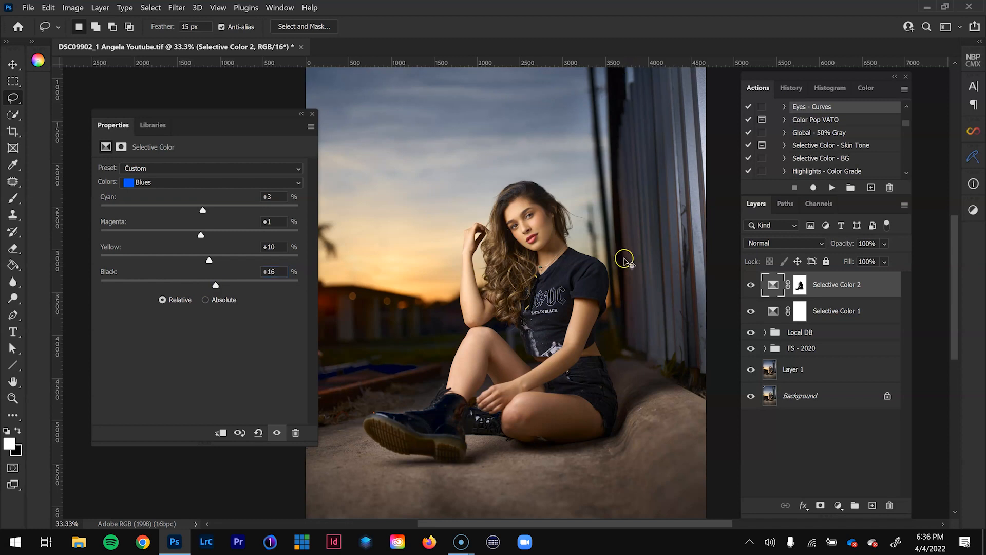
- Compare the whole image with and without the Selective Color 2 background adjustment
{"action": "key", "text": "ctrl+minus"}
{"action": "left_click", "coordinate": [751, 285]}
{"action": "left_click", "coordinate": [751, 285]}
{"action": "left_click", "coordinate": [751, 285]}
{"action": "left_click", "coordinate": [751, 285]}
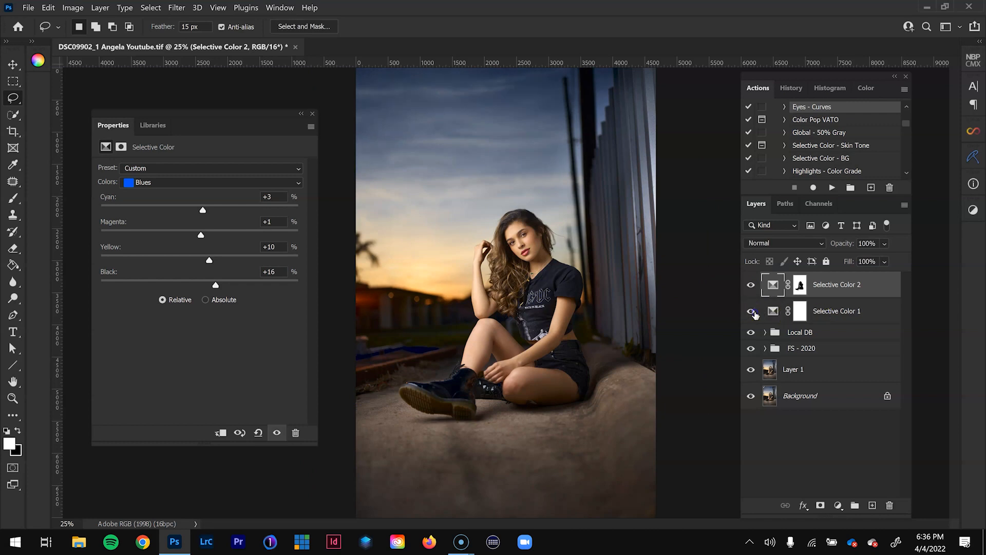
{"action": "left_click", "coordinate": [836, 316]}
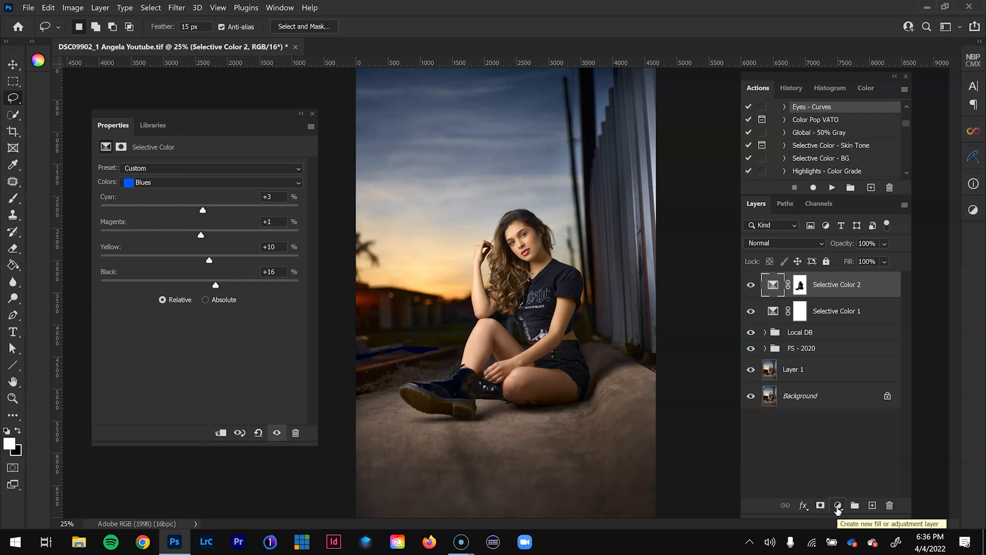
- Add a Gradient Map adjustment layer above Selective Color 2 and set its blend mode to Soft Light
{"action": "left_click", "coordinate": [837, 506]}
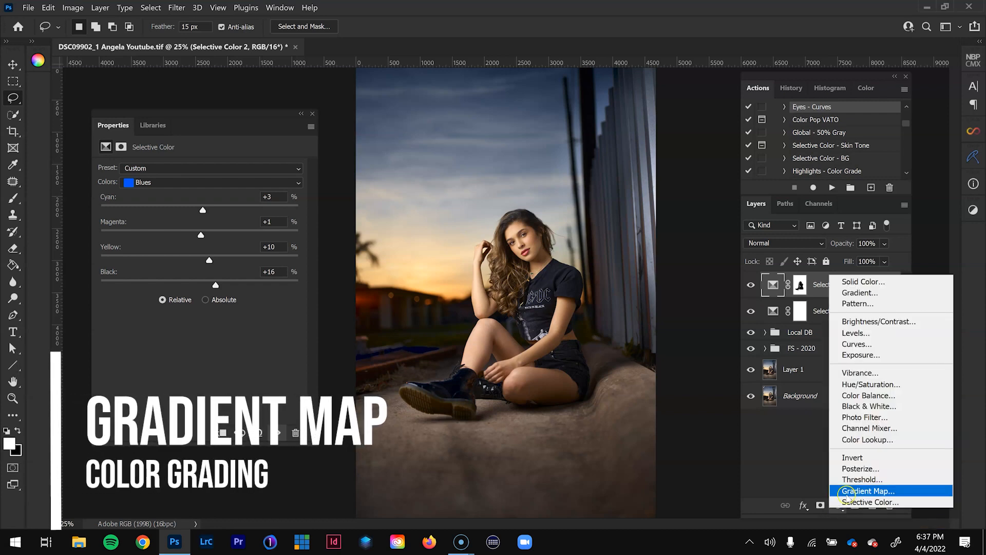
{"action": "left_click", "coordinate": [868, 491]}
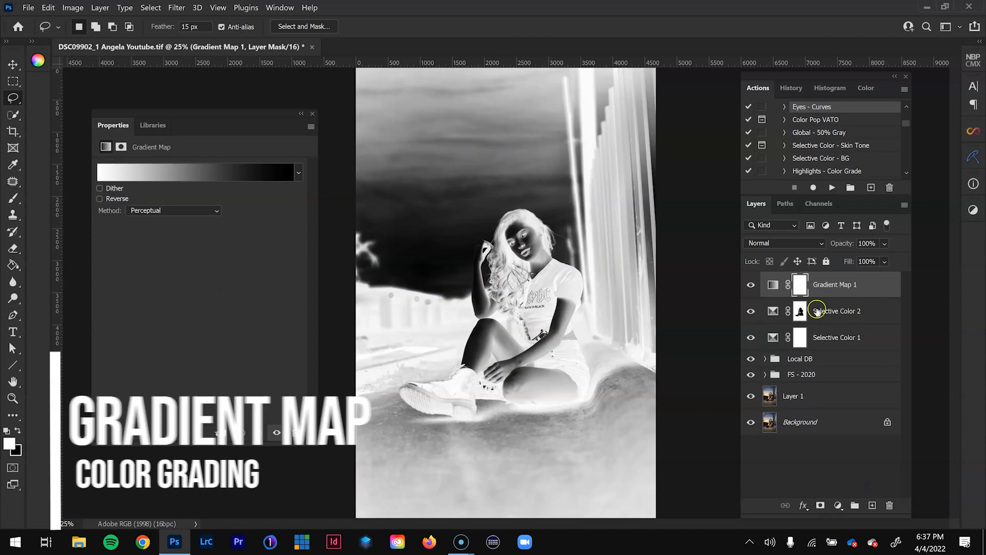
{"action": "left_click", "coordinate": [811, 241]}
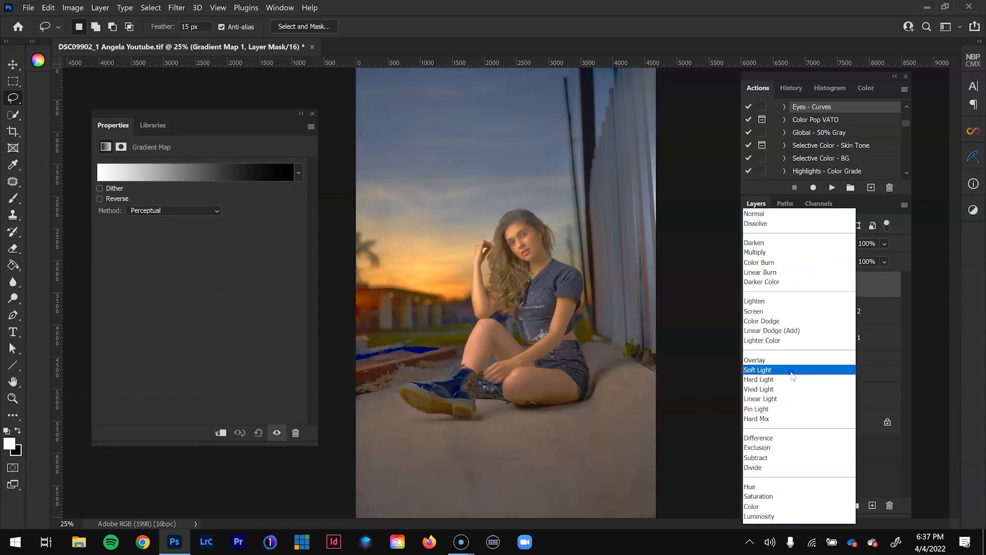
{"action": "left_click", "coordinate": [792, 369]}
{"action": "left_click_drag", "start_coordinate": [232, 109], "coordinate": [242, 116]}
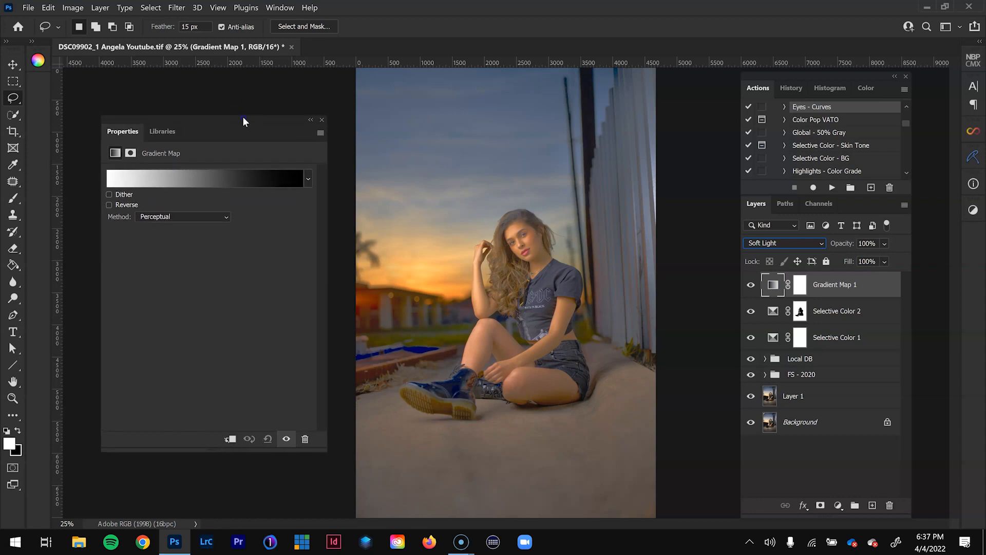
- Open the gradient map's gradient for editing and set its starting color stop to 562005
{"action": "left_click", "coordinate": [203, 180]}
{"action": "left_click_drag", "start_coordinate": [788, 207], "coordinate": [465, 131]}
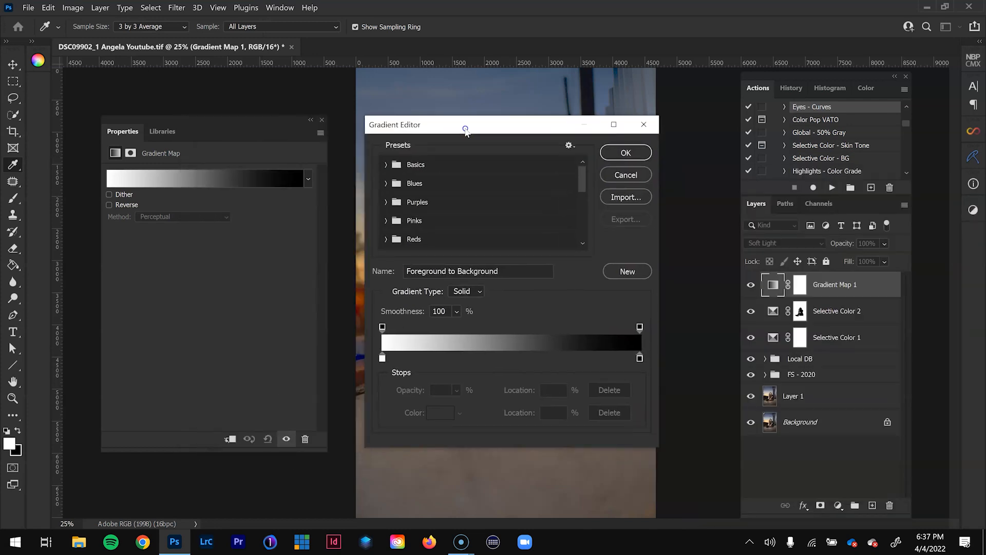
{"action": "left_click", "coordinate": [382, 358]}
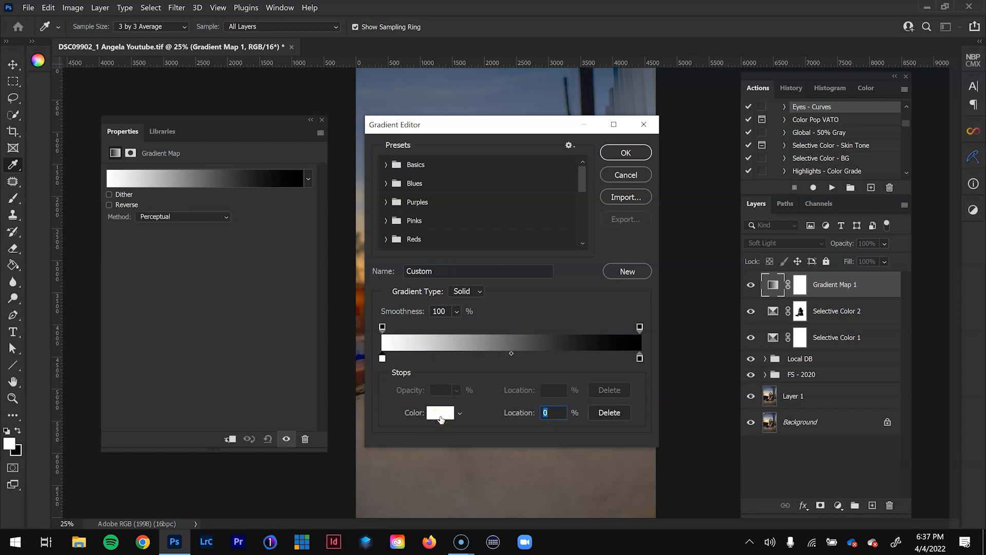
{"action": "left_click", "coordinate": [440, 417]}
{"action": "left_click_drag", "start_coordinate": [805, 276], "coordinate": [478, 120]}
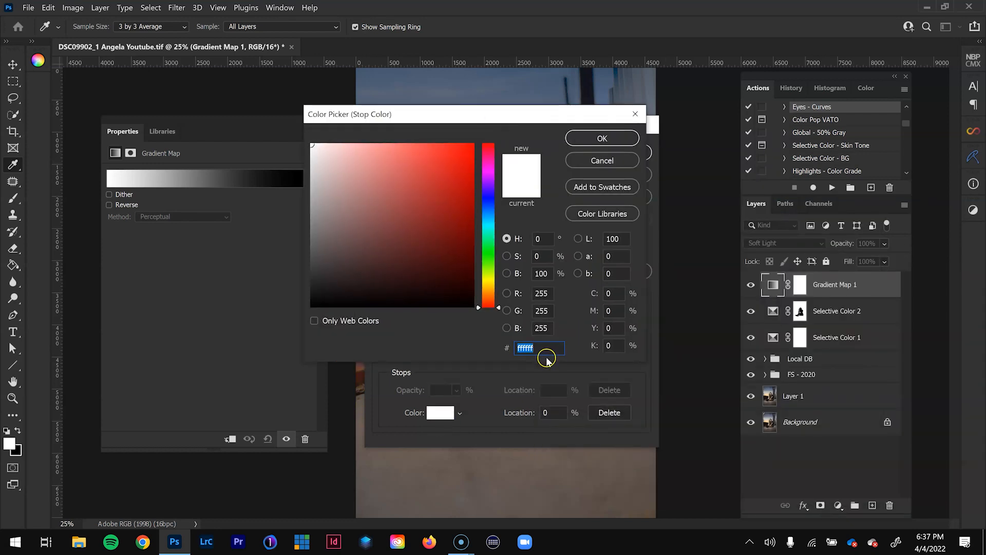
{"action": "type", "text": "56"}
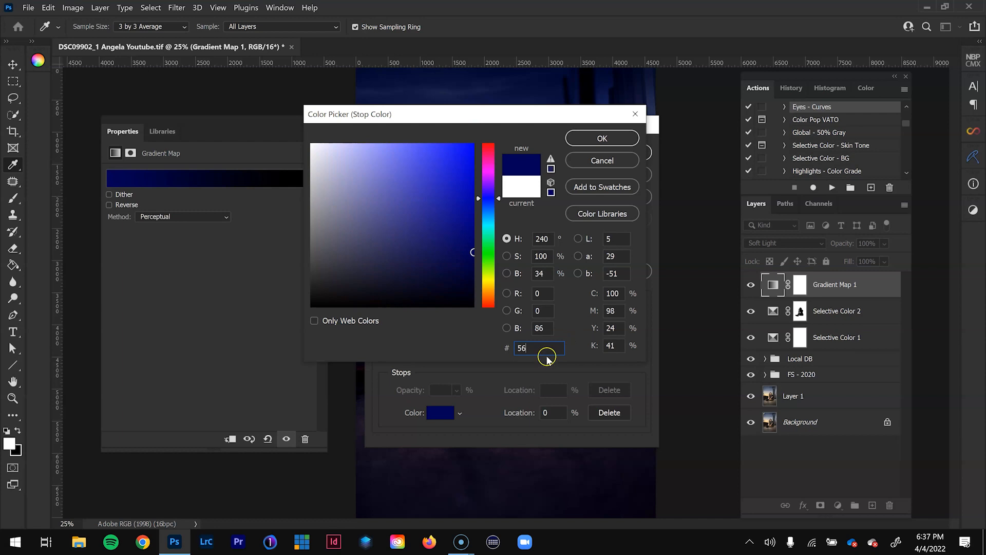
{"action": "type", "text": "2"}
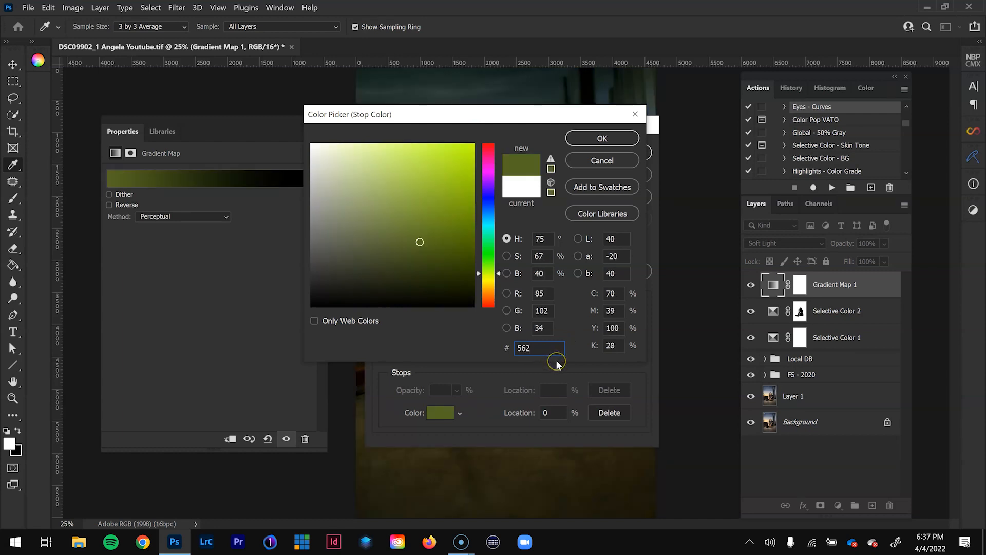
{"action": "type", "text": "0"}
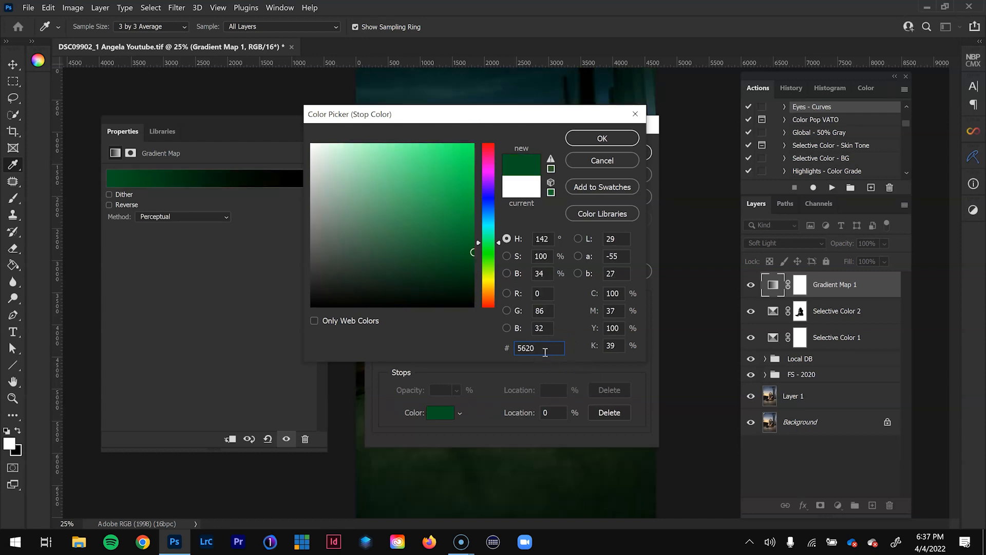
{"action": "key", "text": "BackSpace"}
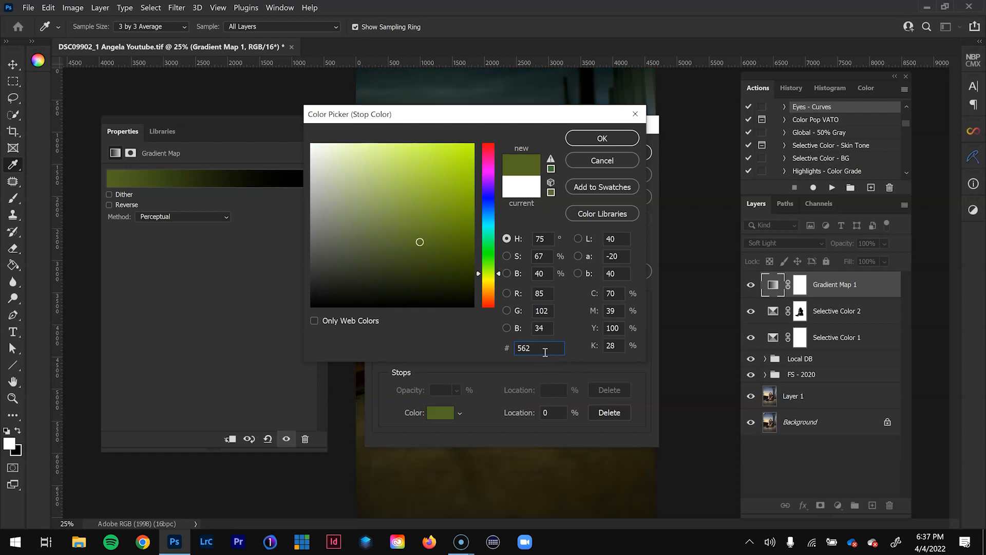
{"action": "type", "text": "005"}
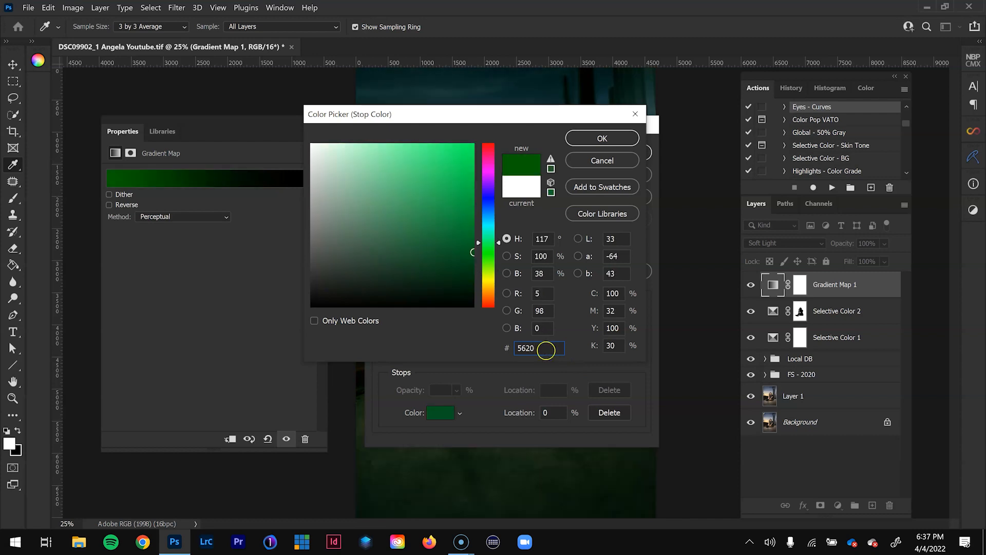
{"action": "left_click", "coordinate": [606, 138]}
- Add a middle color stop at about 44% of the gradient and set its color to 925014
{"action": "left_click", "coordinate": [495, 358]}
{"action": "left_click", "coordinate": [437, 412]}
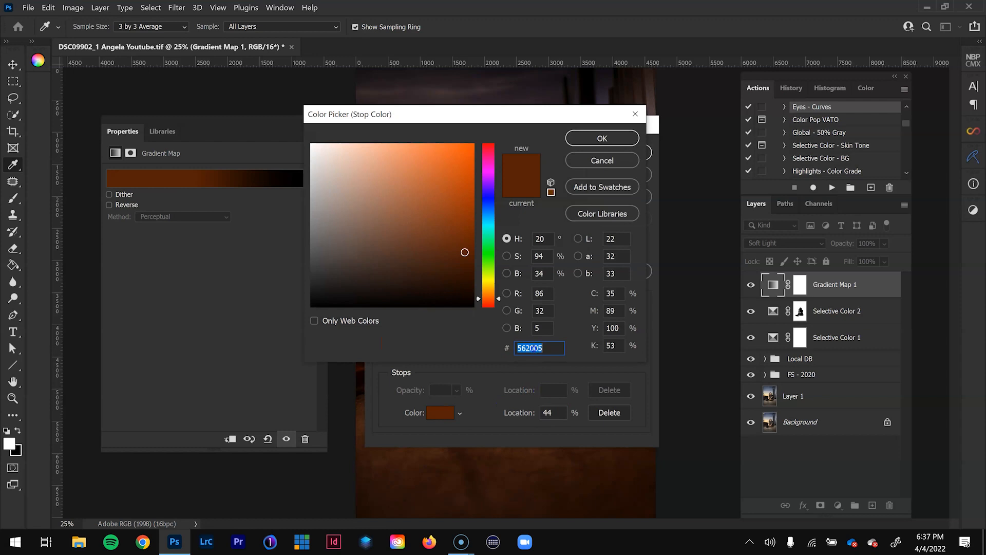
{"action": "type", "text": "925"}
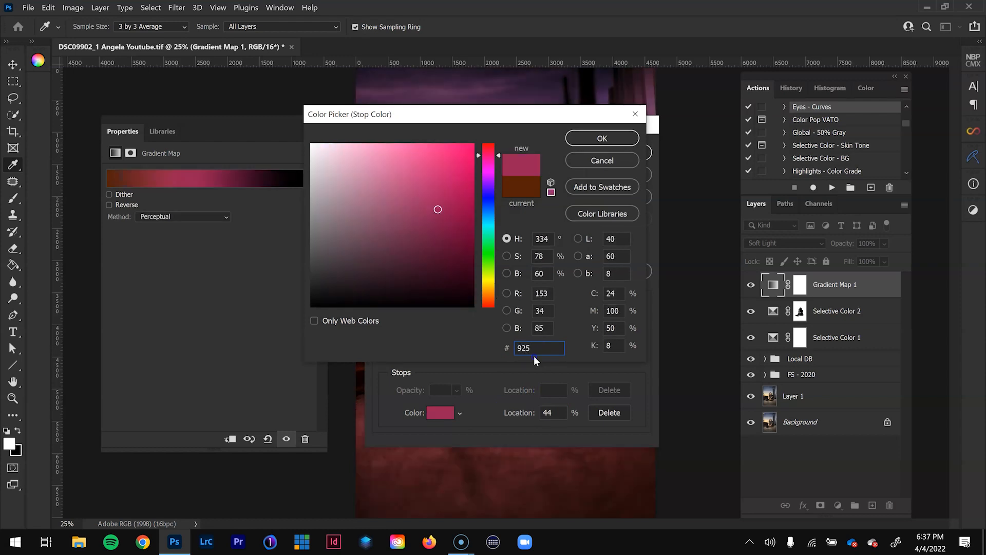
{"action": "type", "text": "014"}
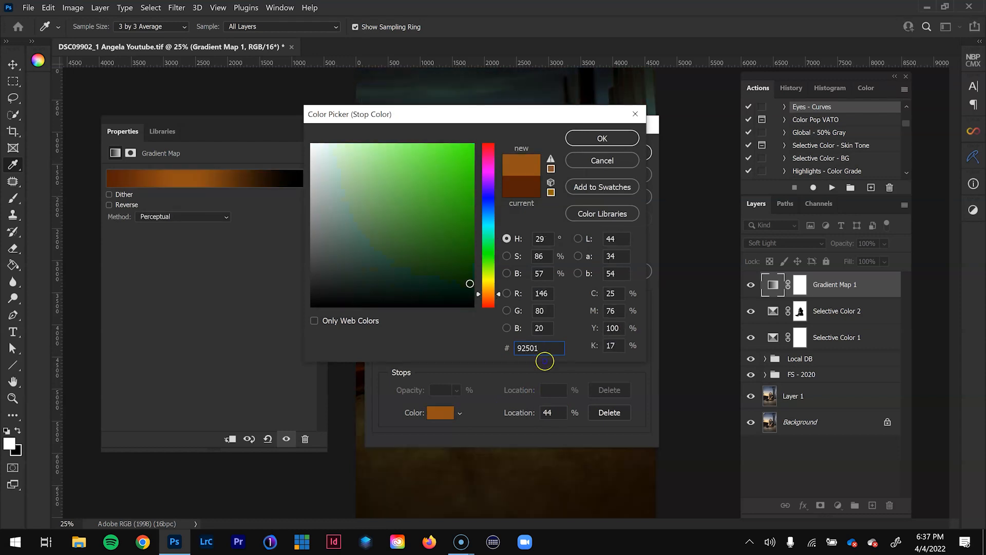
{"action": "left_click", "coordinate": [611, 143]}
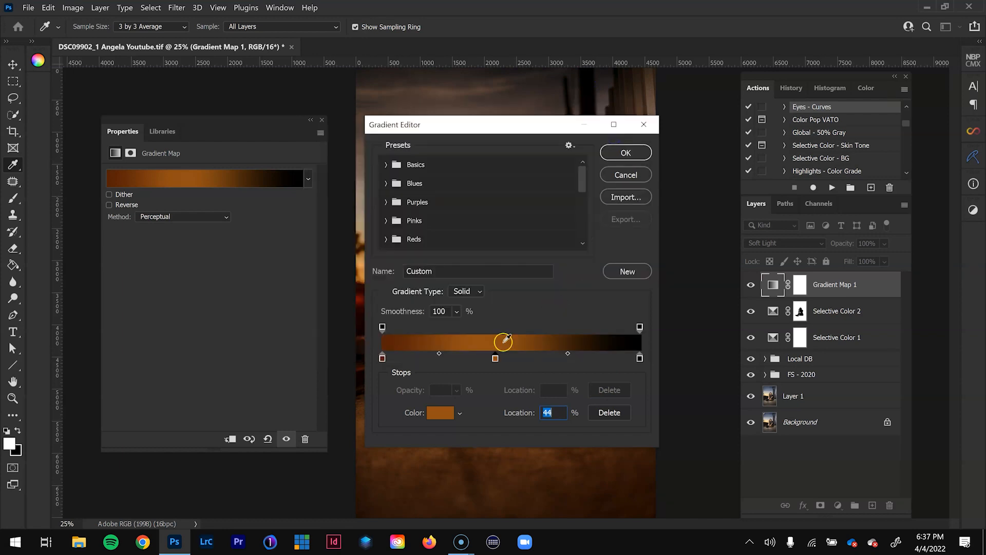
- Set the gradient's black end stop to the light cyan 55edff
{"action": "left_click", "coordinate": [639, 358]}
{"action": "left_click", "coordinate": [437, 414]}
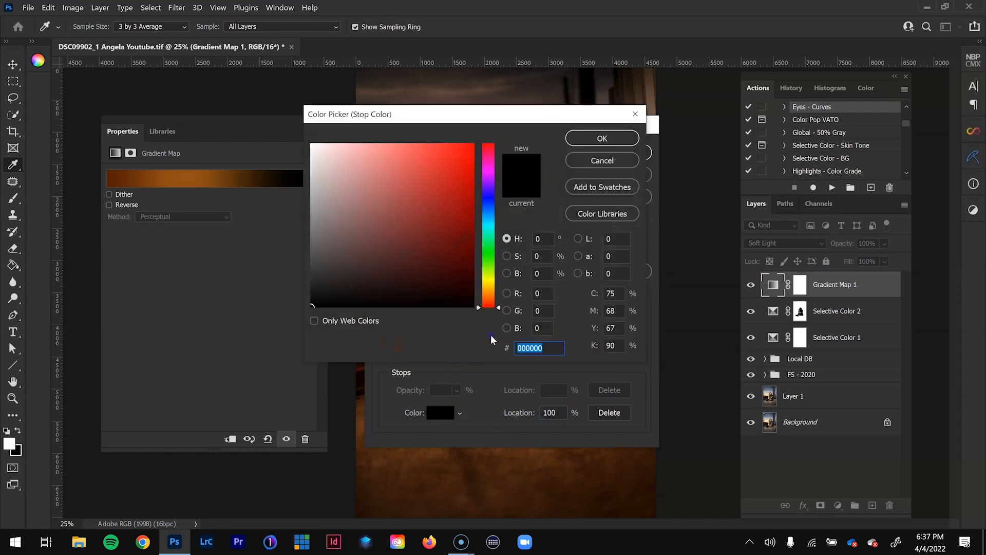
{"action": "type", "text": "55"}
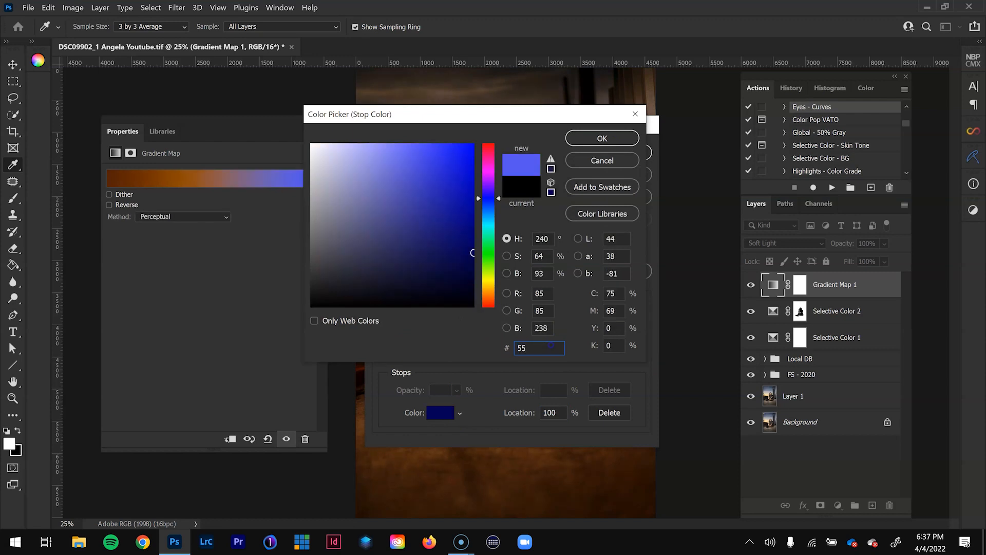
{"action": "type", "text": "edff"}
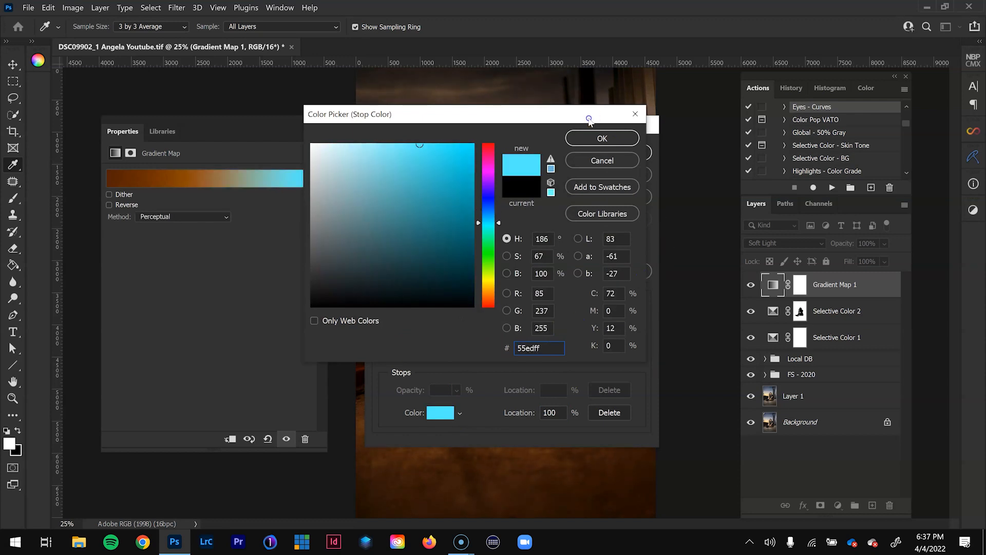
{"action": "left_click", "coordinate": [598, 138]}
{"action": "key", "text": "ctrl+z"}
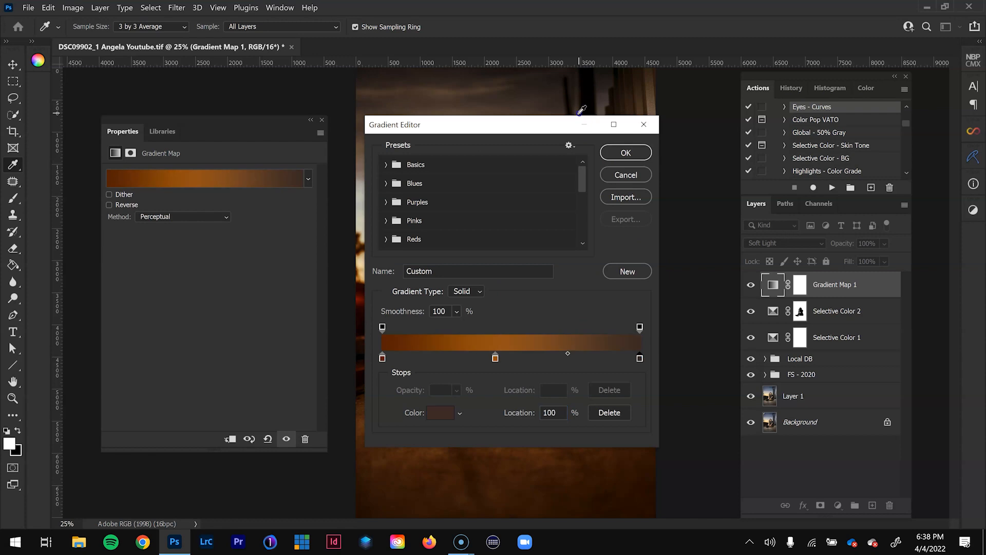
{"action": "key", "text": "ctrl+z"}
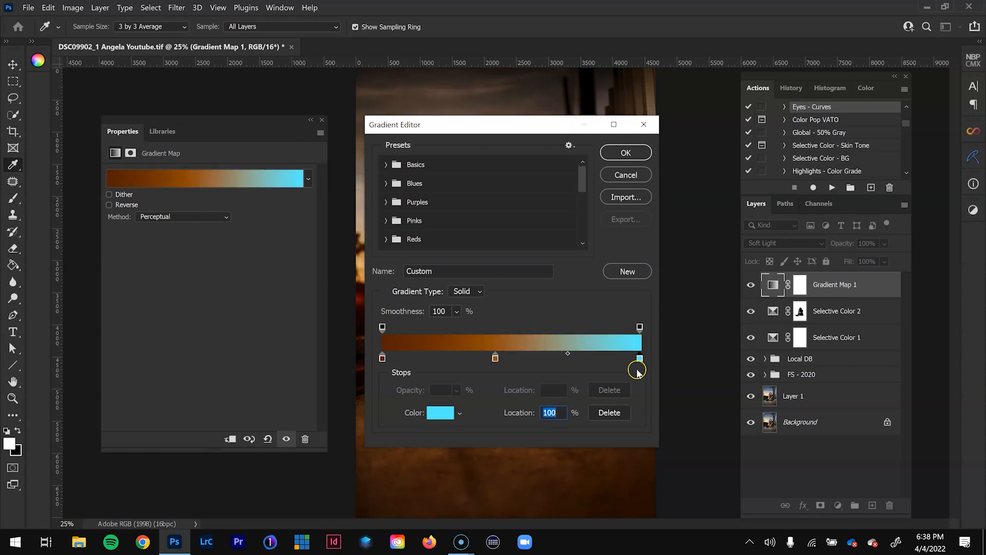
- Uncover the portrait behind the gradient settings and shift the orange middle stop to about 16%, close to the brown stop
{"action": "left_click_drag", "start_coordinate": [557, 125], "coordinate": [816, 152]}
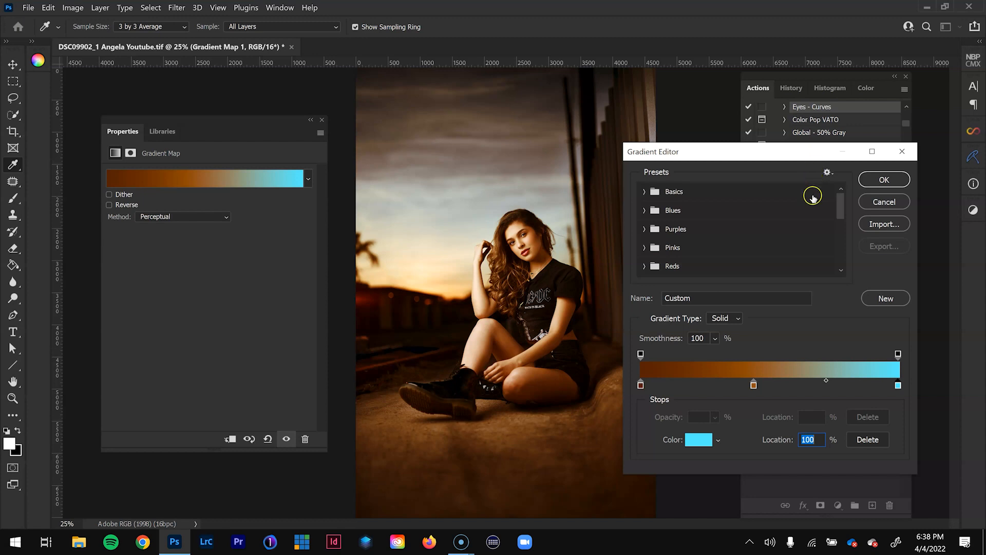
{"action": "left_click_drag", "start_coordinate": [753, 384], "coordinate": [679, 388]}
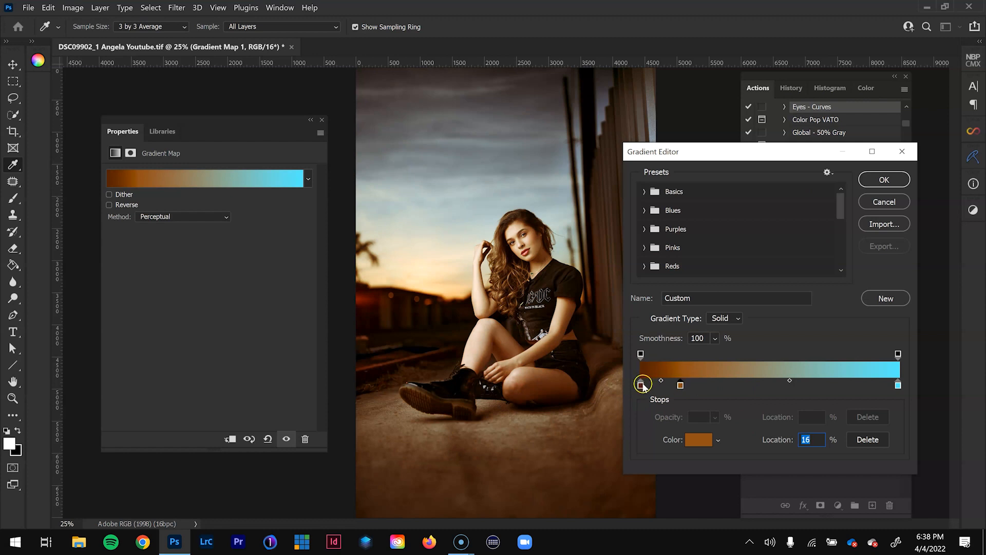
{"action": "mouse_move", "coordinate": [680, 385]}
{"action": "left_mouse_down"}
{"action": "mouse_move", "coordinate": [784, 381]}
{"action": "mouse_move", "coordinate": [676, 389]}
{"action": "left_mouse_up"}
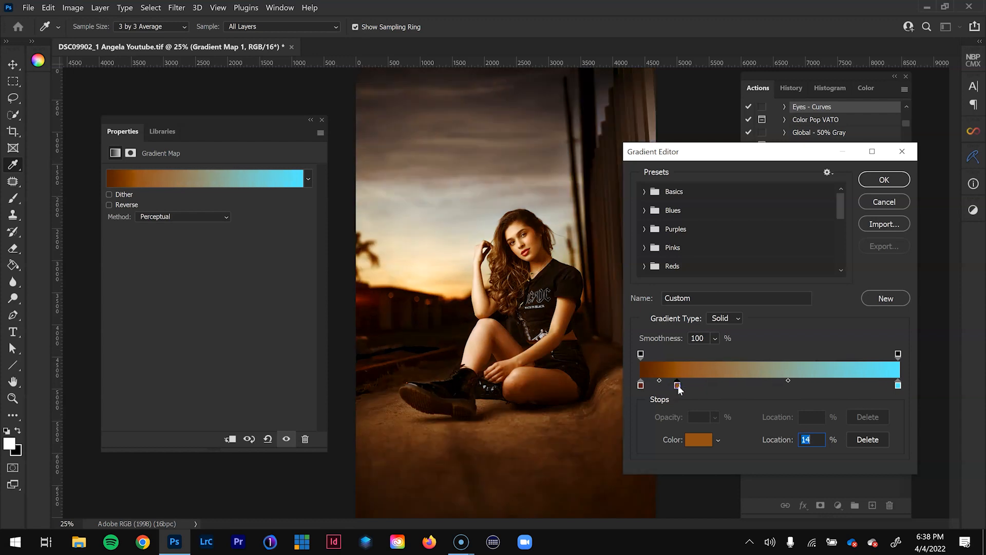
- Try other positions for the cyan end stop and return it to 100%
{"action": "left_click", "coordinate": [898, 386]}
{"action": "left_click_drag", "start_coordinate": [898, 387], "coordinate": [941, 375]}
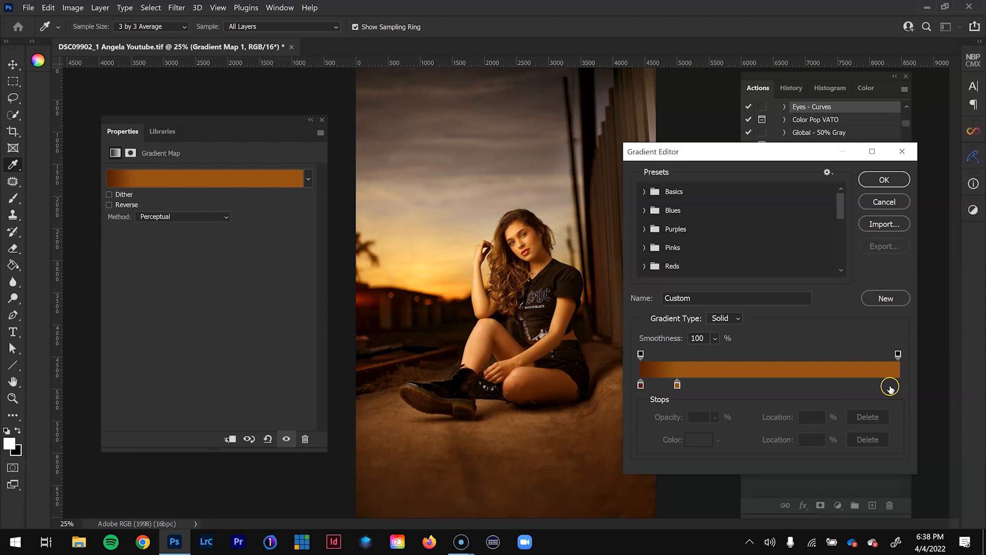
{"action": "key", "text": "ctrl+z"}
{"action": "left_click_drag", "start_coordinate": [841, 385], "coordinate": [909, 384]}
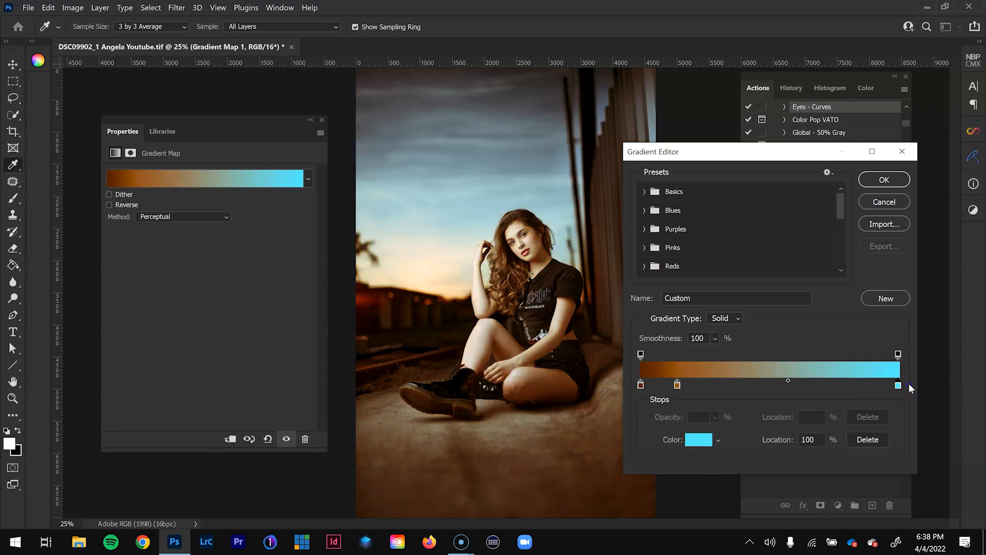
- Nudge the orange stop slightly towards cyan, set the brown-to-orange midpoint to 41%, and accept the gradient
{"action": "left_click", "coordinate": [678, 385]}
{"action": "left_click_drag", "start_coordinate": [678, 385], "coordinate": [681, 385]}
{"action": "left_click", "coordinate": [660, 380]}
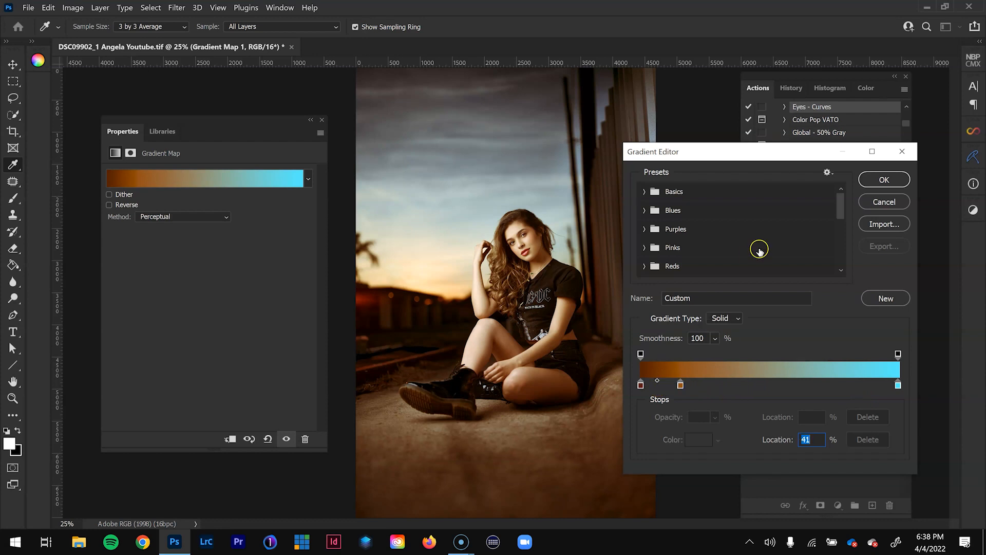
{"action": "left_click", "coordinate": [884, 180]}
{"action": "left_click", "coordinate": [882, 194]}
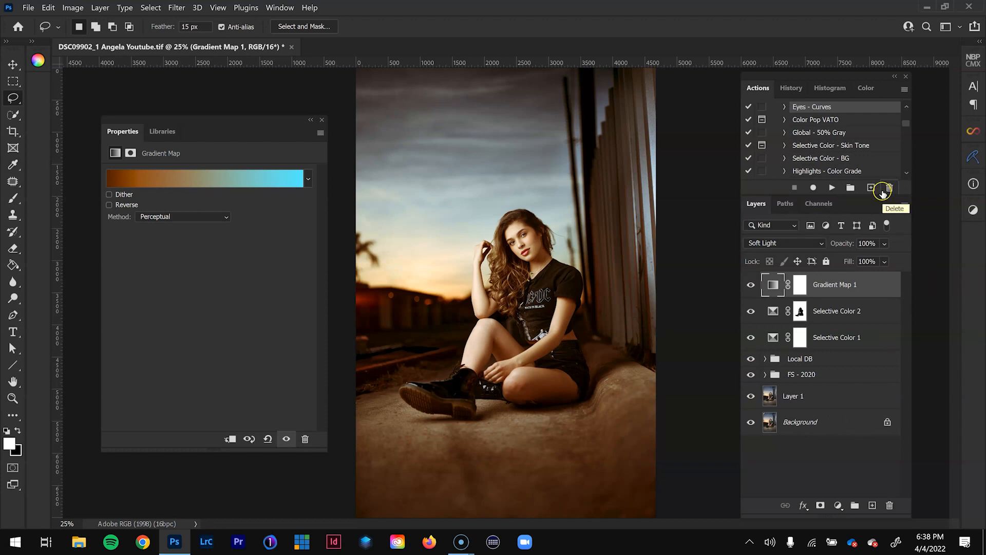
- Compare the image with and without Gradient Map 1, and reduce that layer's opacity to about 21%
{"action": "left_click", "coordinate": [749, 285]}
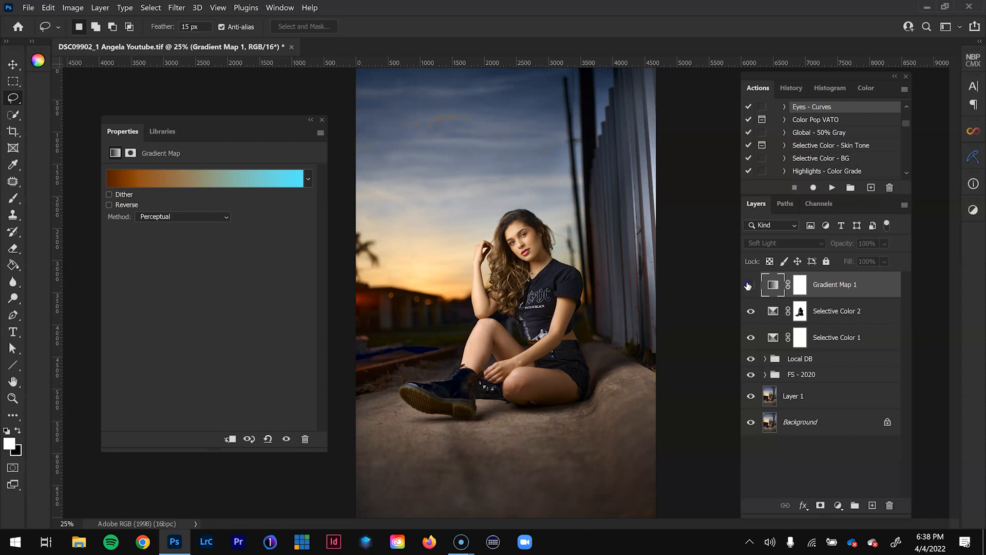
{"action": "left_click", "coordinate": [750, 285]}
{"action": "left_click", "coordinate": [884, 243]}
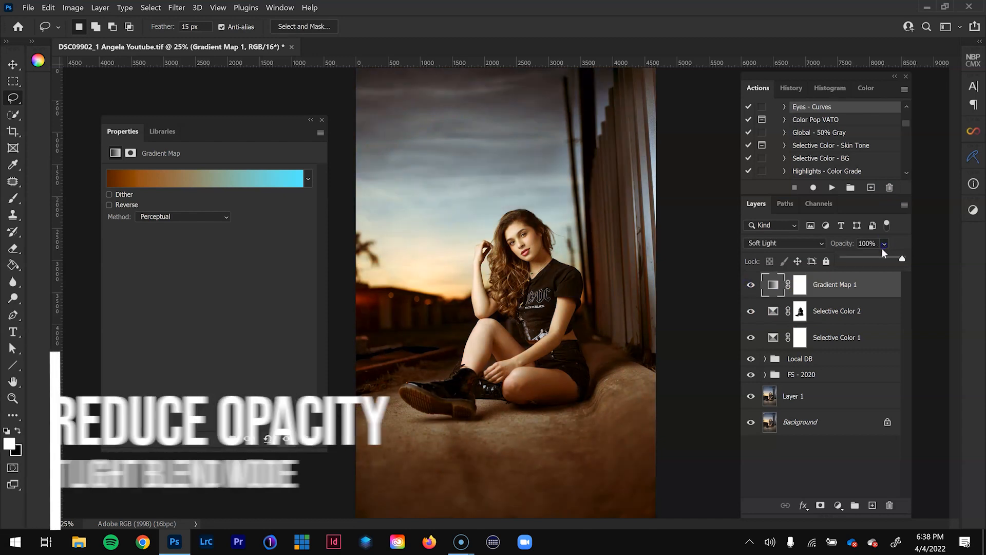
{"action": "left_click_drag", "start_coordinate": [884, 253], "coordinate": [847, 262]}
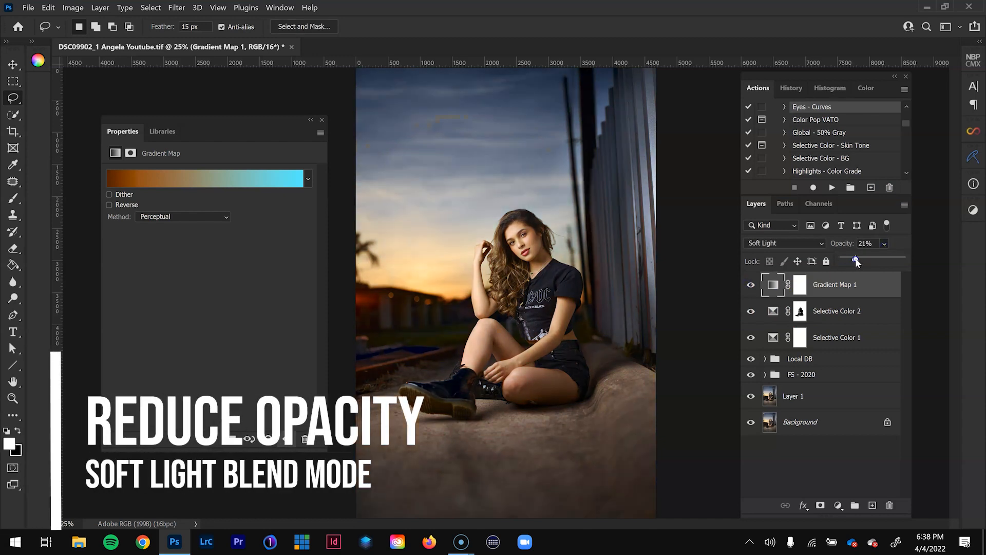
- Set Gradient Map 1's opacity to 25% and compare the image with and without that layer
{"action": "left_click_drag", "start_coordinate": [860, 262], "coordinate": [859, 261]}
{"action": "left_click", "coordinate": [752, 286]}
{"action": "left_click", "coordinate": [752, 286]}
{"action": "left_click", "coordinate": [753, 286]}
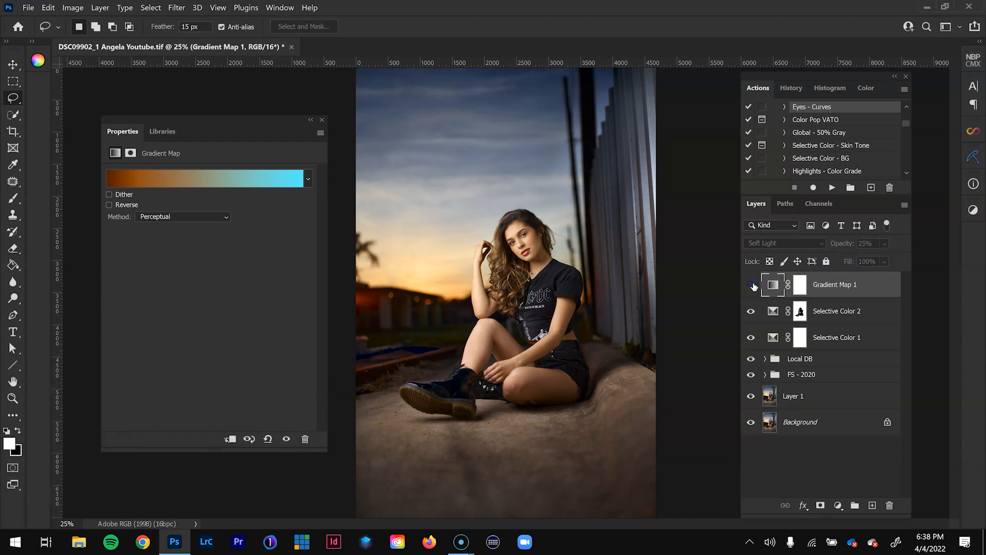
{"action": "left_click", "coordinate": [752, 285]}
{"action": "left_click", "coordinate": [752, 286]}
{"action": "left_click", "coordinate": [752, 286]}
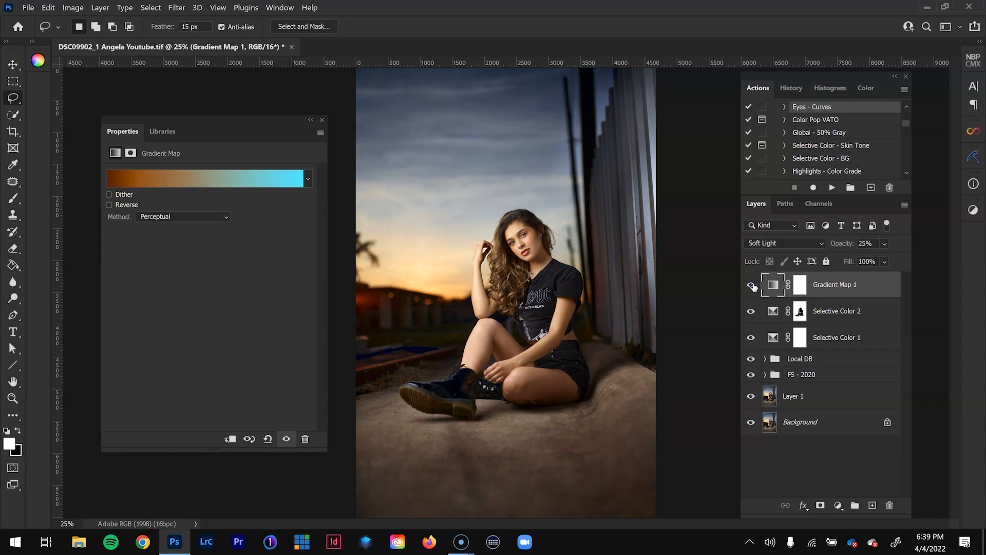
- Group the gradient map and both selective color layers, compare the image with and without the group, and name it Color Grading
{"action": "left_click", "coordinate": [847, 340], "text": "shift"}
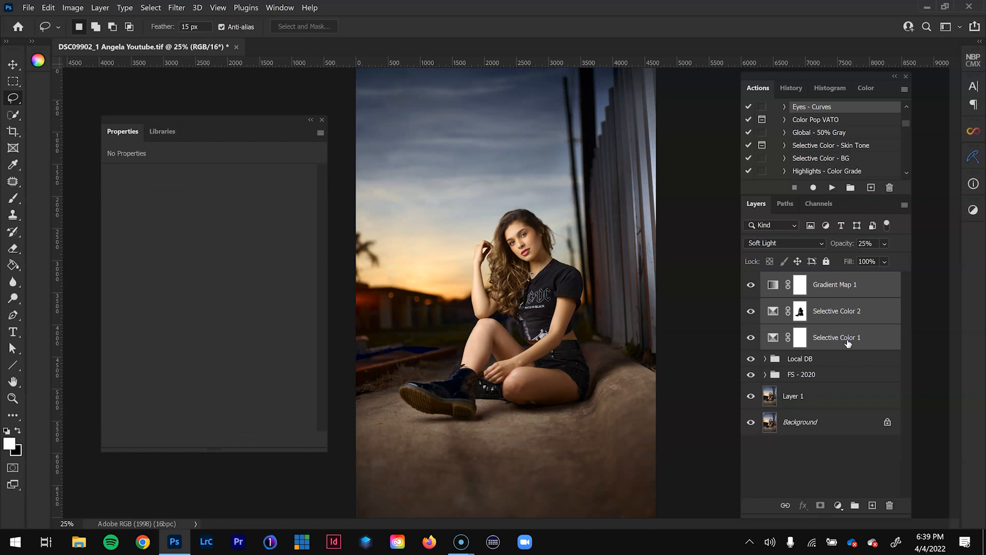
{"action": "key", "text": "ctrl+g"}
{"action": "left_click", "coordinate": [751, 280]}
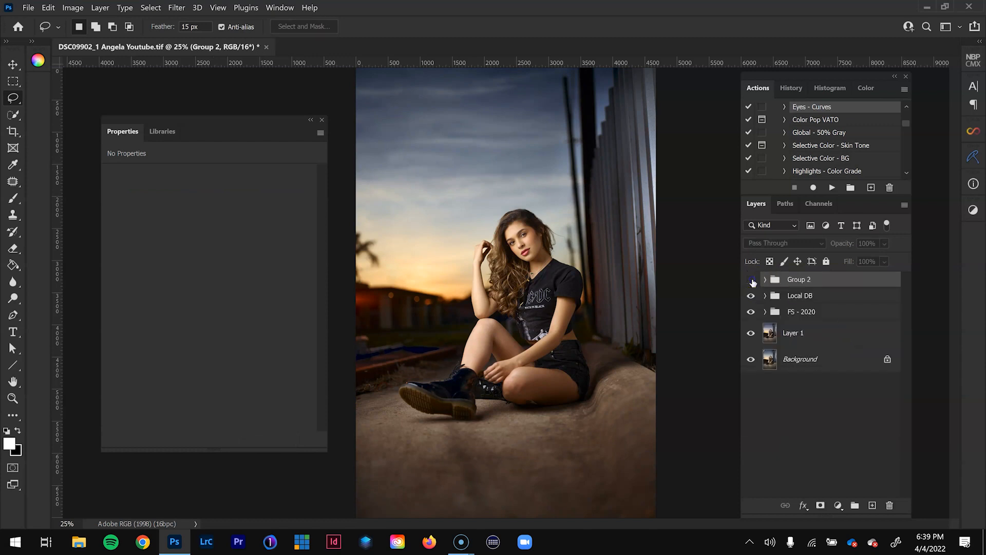
{"action": "left_click", "coordinate": [751, 280]}
{"action": "double_click", "coordinate": [799, 279]}
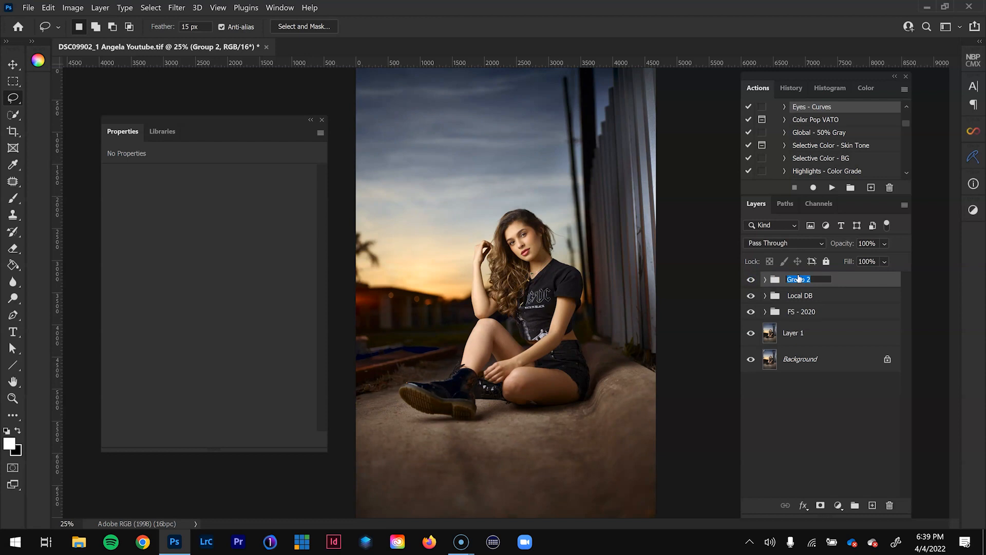
{"action": "type", "text": "Color Grading"}
{"action": "key", "text": "Return"}
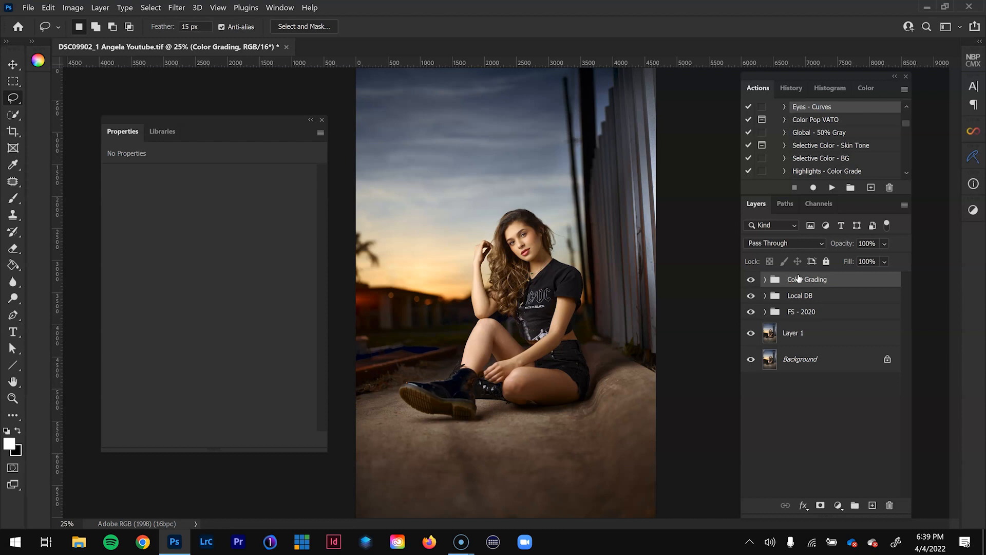
- Find the RAW VATO LOCO V action and play it above the Color Grading group
{"action": "key", "text": "super+Tab"}
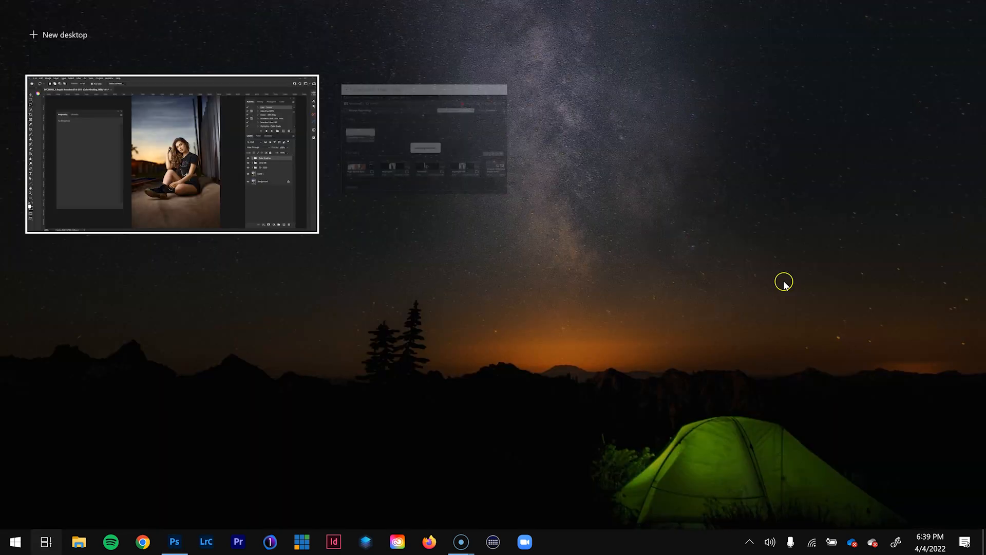
{"action": "left_click", "coordinate": [87, 171]}
{"action": "scroll", "coordinate": [823, 159], "scroll_direction": "down", "scroll_amount": 7}
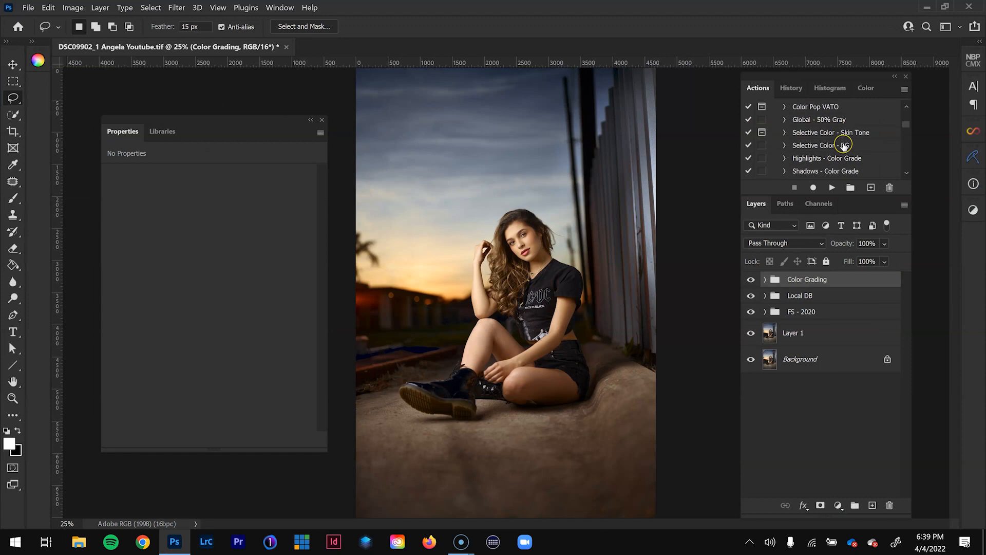
{"action": "left_click", "coordinate": [838, 159]}
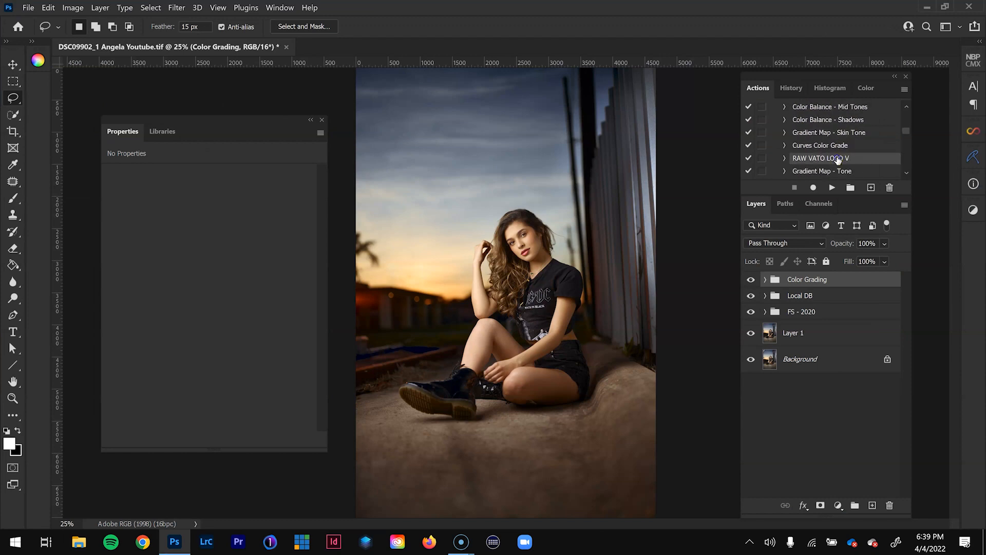
{"action": "left_click", "coordinate": [831, 188]}
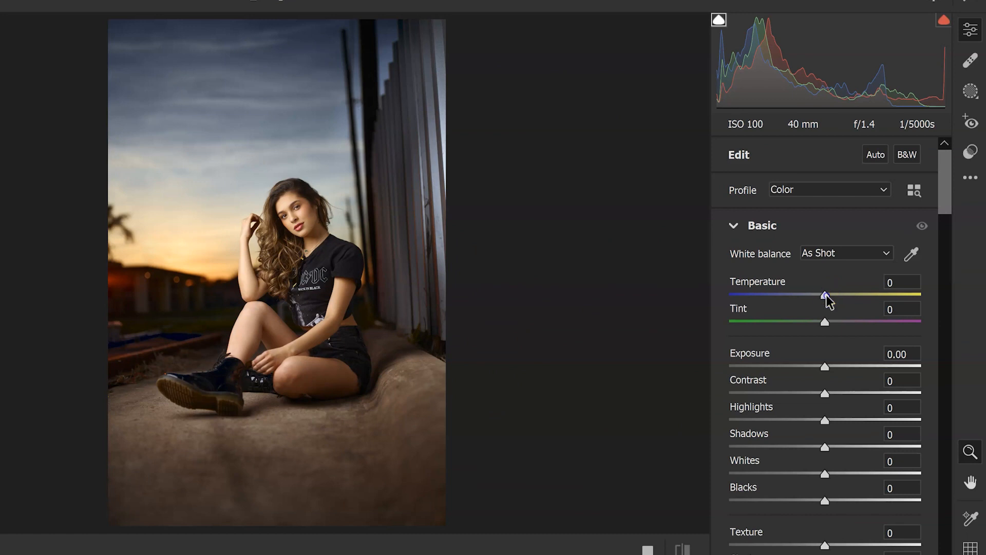
- In Camera Raw, set Temperature to +1, Contrast, Texture and Clarity to +2, and Sharpening to 38
{"action": "left_click_drag", "start_coordinate": [824, 296], "coordinate": [827, 297]}
{"action": "left_click_drag", "start_coordinate": [943, 192], "coordinate": [945, 203]}
{"action": "left_click_drag", "start_coordinate": [824, 329], "coordinate": [828, 335]}
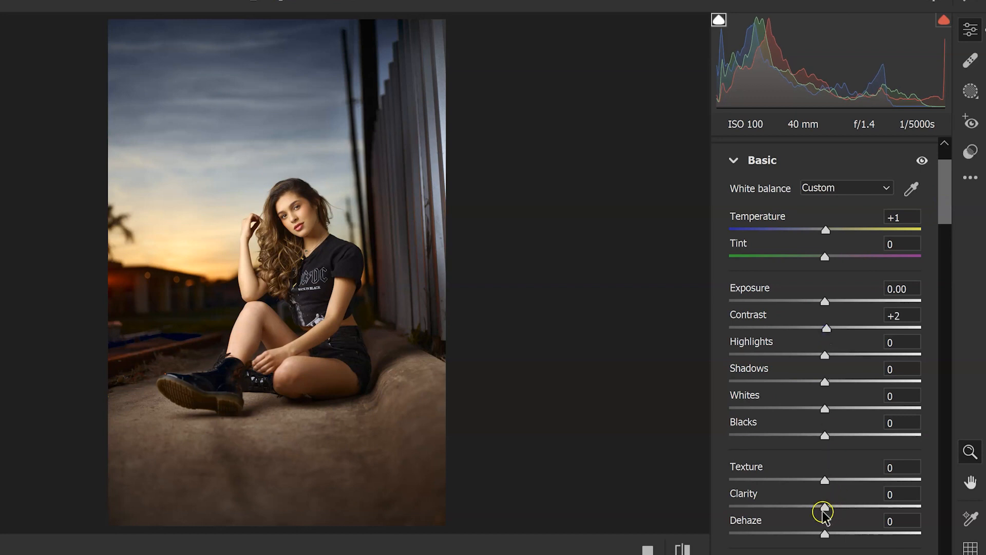
{"action": "left_click_drag", "start_coordinate": [824, 516], "coordinate": [828, 518]}
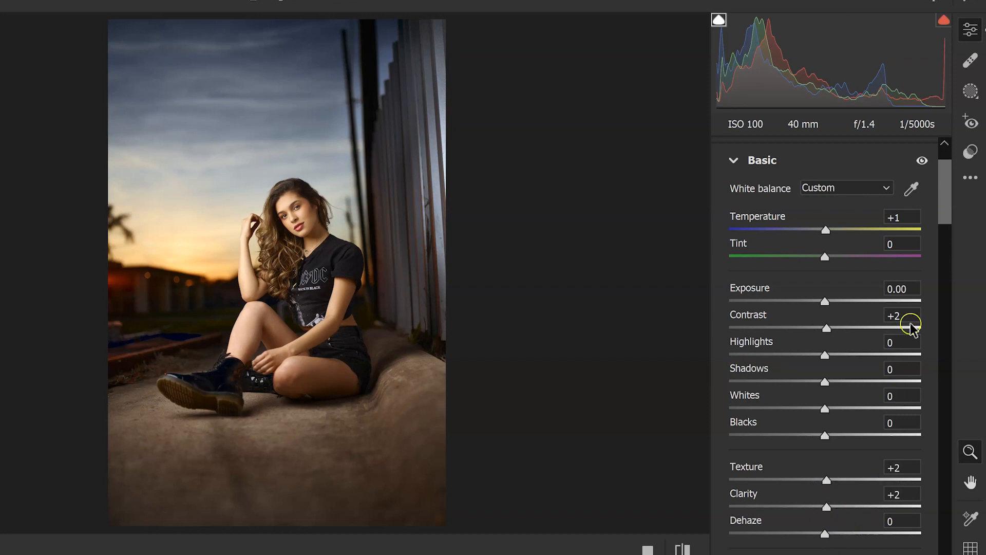
{"action": "left_click_drag", "start_coordinate": [946, 211], "coordinate": [947, 314]}
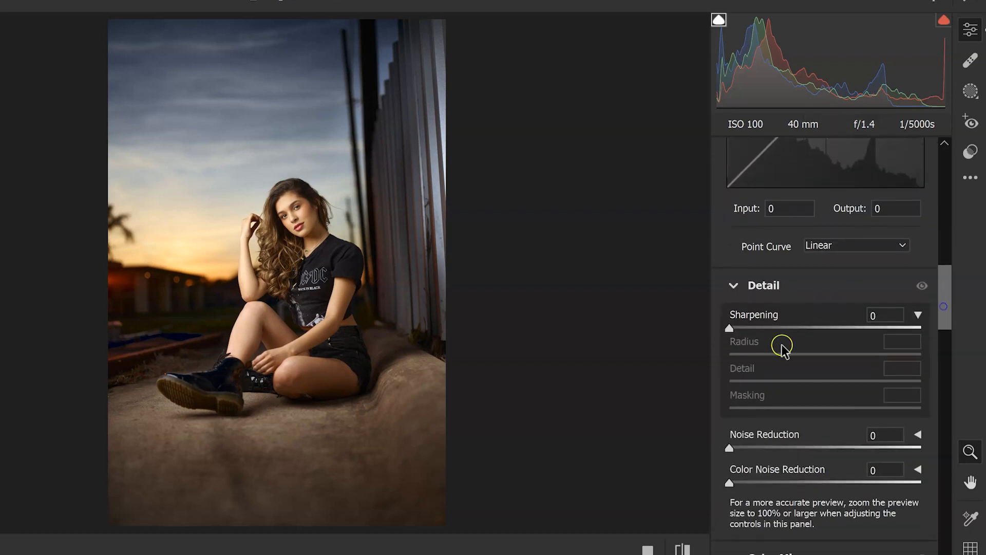
{"action": "left_click_drag", "start_coordinate": [728, 328], "coordinate": [778, 330]}
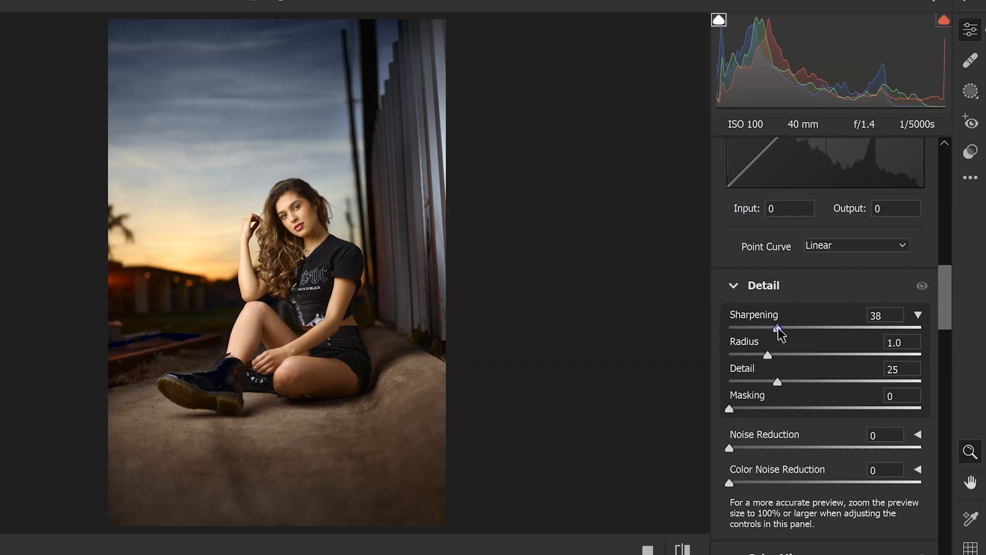
- In the Color Mixer, set luminance to +2 for reds, +1 for oranges and -7 for yellows, and adjust the aquas slightly
{"action": "left_click_drag", "start_coordinate": [946, 302], "coordinate": [949, 353]}
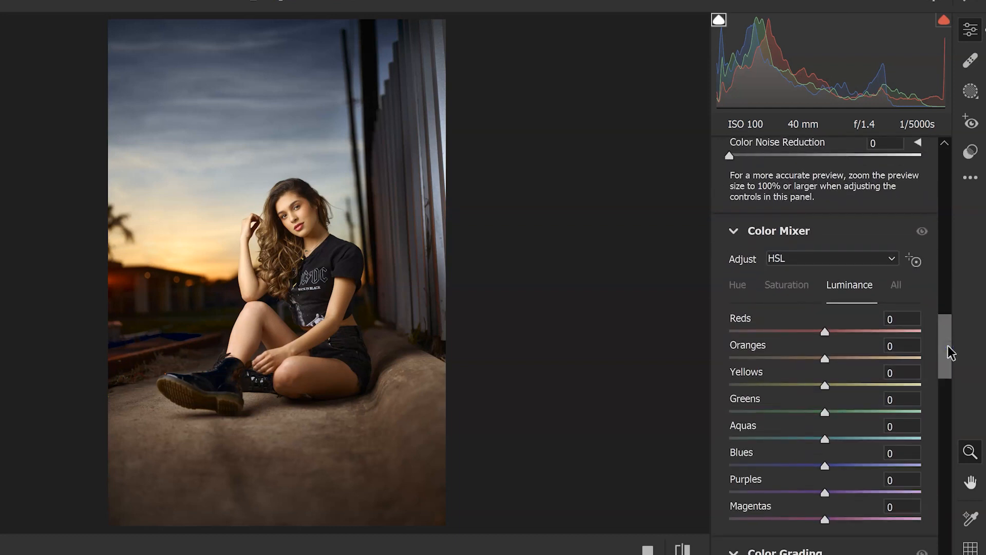
{"action": "left_click_drag", "start_coordinate": [825, 336], "coordinate": [823, 335]}
{"action": "left_click", "coordinate": [825, 359]}
{"action": "mouse_move", "coordinate": [824, 360]}
{"action": "left_mouse_down"}
{"action": "mouse_move", "coordinate": [883, 362]}
{"action": "mouse_move", "coordinate": [823, 364]}
{"action": "left_mouse_up"}
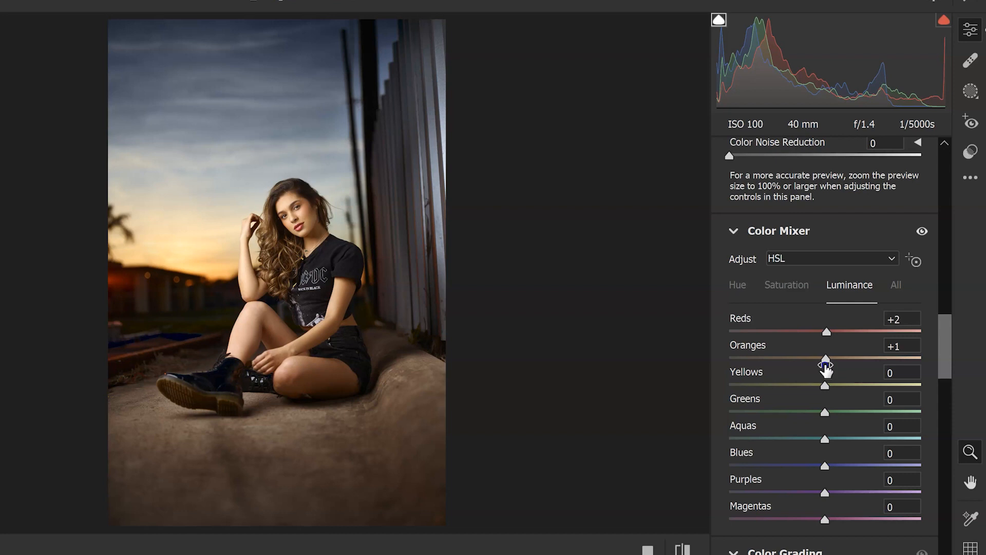
{"action": "mouse_move", "coordinate": [824, 385]}
{"action": "left_mouse_down"}
{"action": "mouse_move", "coordinate": [803, 385]}
{"action": "mouse_move", "coordinate": [835, 384]}
{"action": "mouse_move", "coordinate": [782, 379]}
{"action": "mouse_move", "coordinate": [819, 385]}
{"action": "left_mouse_up"}
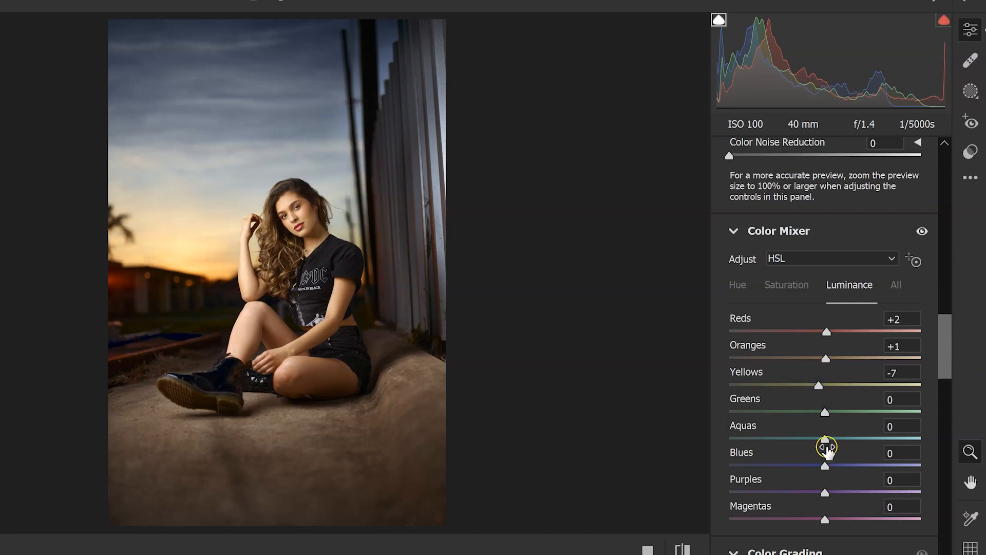
{"action": "left_click", "coordinate": [825, 439]}
{"action": "mouse_move", "coordinate": [825, 439]}
{"action": "left_mouse_down"}
{"action": "mouse_move", "coordinate": [842, 436]}
{"action": "mouse_move", "coordinate": [807, 467]}
{"action": "mouse_move", "coordinate": [827, 464]}
{"action": "mouse_move", "coordinate": [822, 458]}
{"action": "left_mouse_up"}
- Set the Color Mixer hue of both reds and oranges to -2
{"action": "scroll", "coordinate": [948, 331], "scroll_direction": "down", "scroll_amount": 2}
{"action": "left_click", "coordinate": [739, 220]}
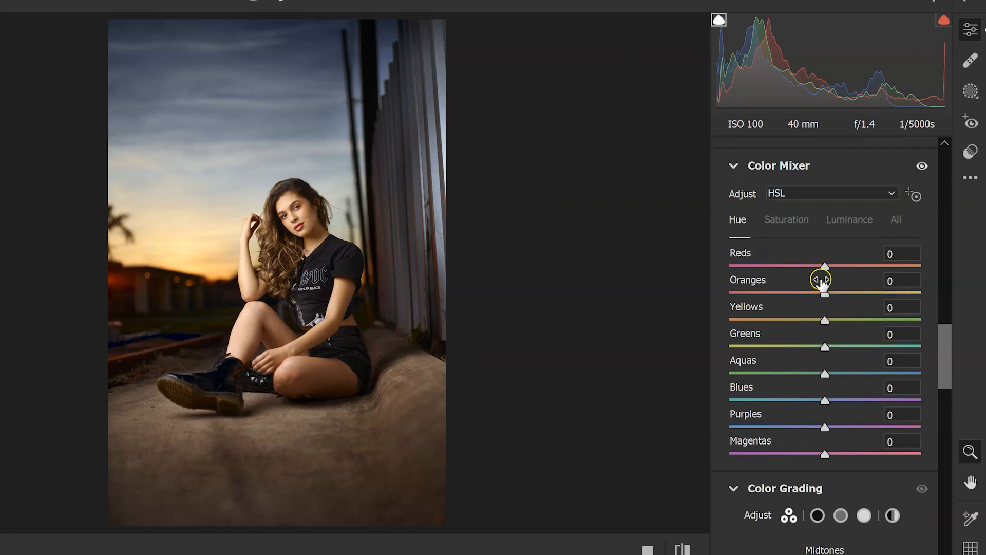
{"action": "mouse_move", "coordinate": [825, 265]}
{"action": "left_mouse_down"}
{"action": "mouse_move", "coordinate": [832, 269]}
{"action": "mouse_move", "coordinate": [803, 268]}
{"action": "mouse_move", "coordinate": [829, 268]}
{"action": "left_mouse_up"}
{"action": "left_click_drag", "start_coordinate": [816, 295], "coordinate": [829, 295]}
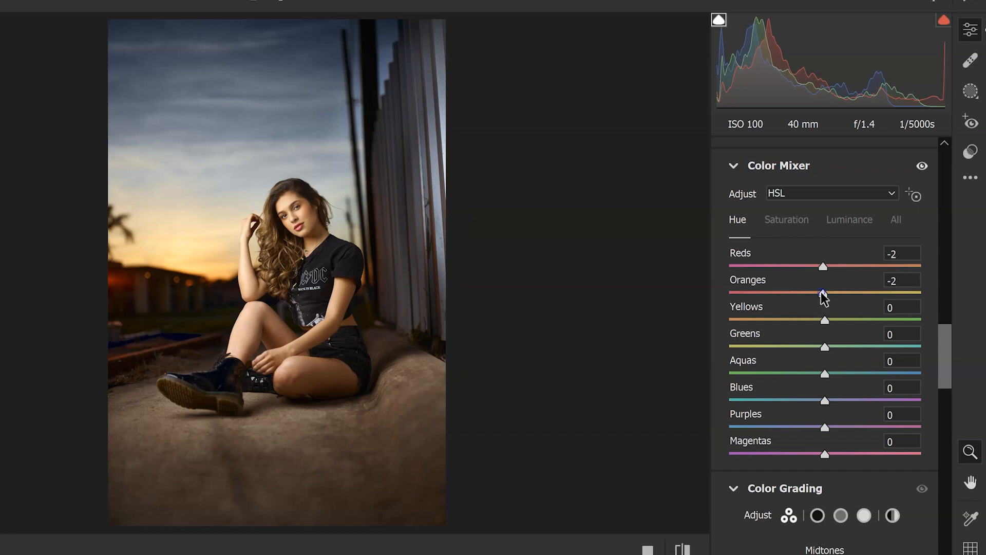
- Color grade the shadows with hue 12 and saturation 3, and the highlights with hue 172 and saturation 3
{"action": "left_click_drag", "start_coordinate": [943, 355], "coordinate": [946, 404]}
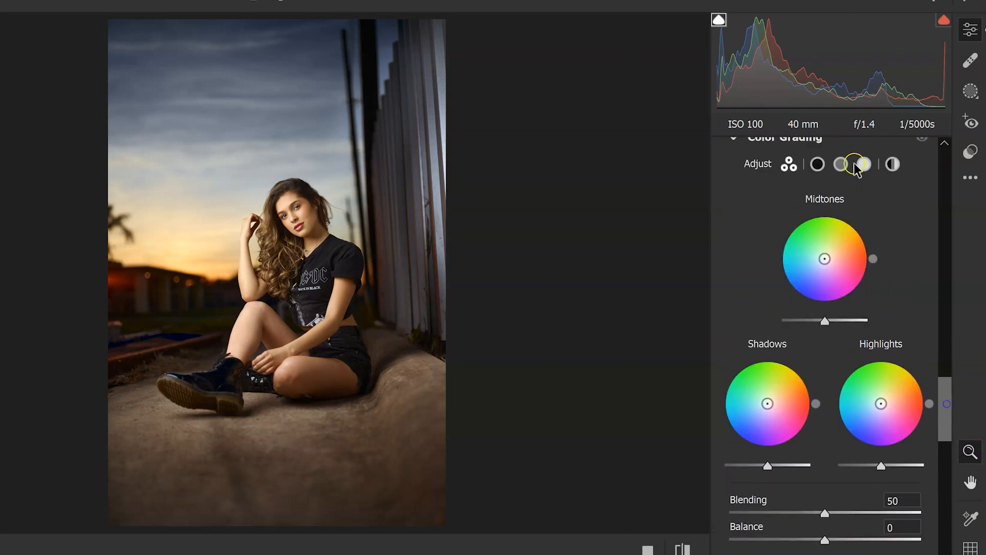
{"action": "left_click", "coordinate": [817, 163]}
{"action": "left_click_drag", "start_coordinate": [729, 412], "coordinate": [735, 440]}
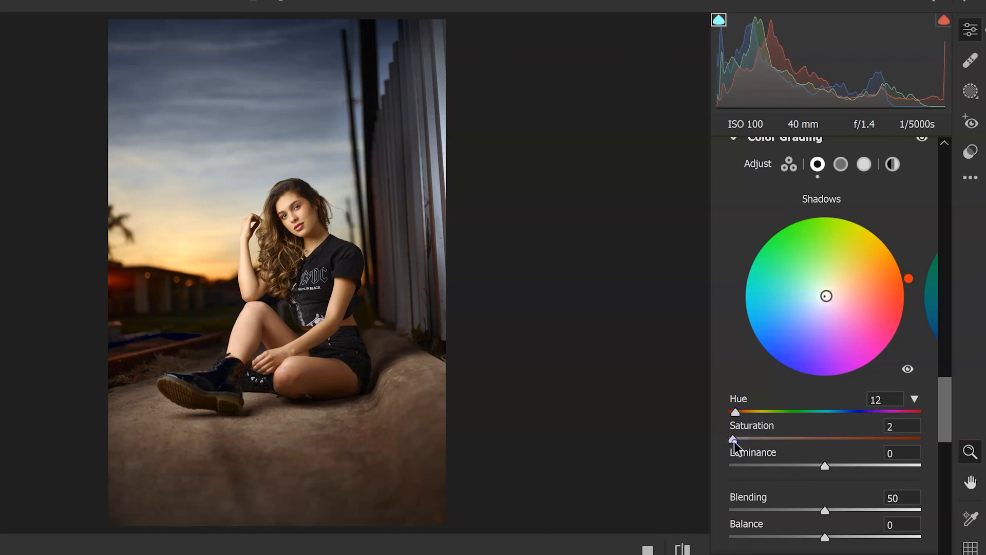
{"action": "left_click", "coordinate": [863, 164]}
{"action": "mouse_move", "coordinate": [730, 411]}
{"action": "left_mouse_down"}
{"action": "mouse_move", "coordinate": [835, 412]}
{"action": "mouse_move", "coordinate": [823, 410]}
{"action": "left_mouse_up"}
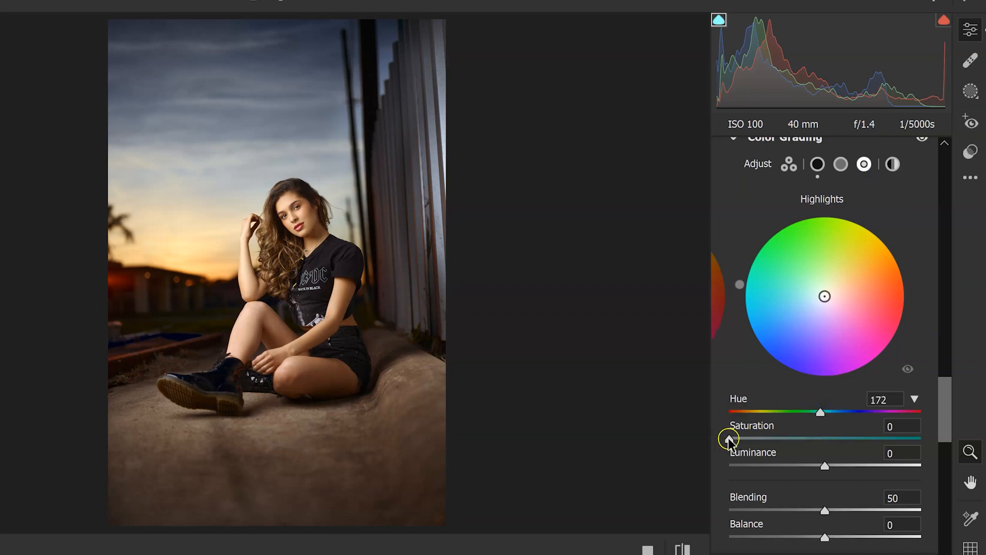
{"action": "mouse_move", "coordinate": [730, 440]}
{"action": "left_mouse_down"}
{"action": "mouse_move", "coordinate": [744, 440]}
{"action": "mouse_move", "coordinate": [721, 442]}
{"action": "mouse_move", "coordinate": [736, 440]}
{"action": "left_mouse_up"}
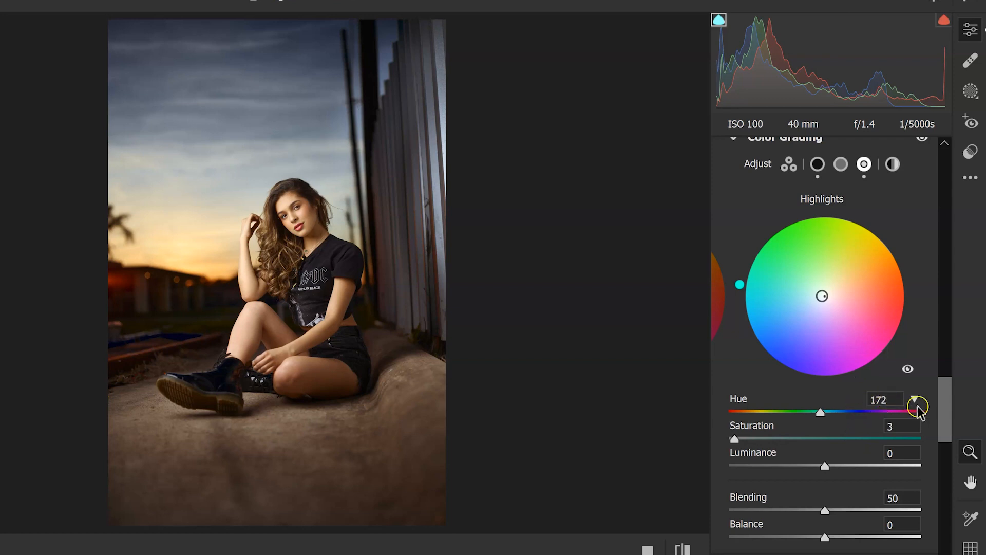
- Add grain at 14 and set the vignetting to -4
{"action": "left_click_drag", "start_coordinate": [948, 403], "coordinate": [960, 477]}
{"action": "left_click_drag", "start_coordinate": [732, 418], "coordinate": [749, 419]}
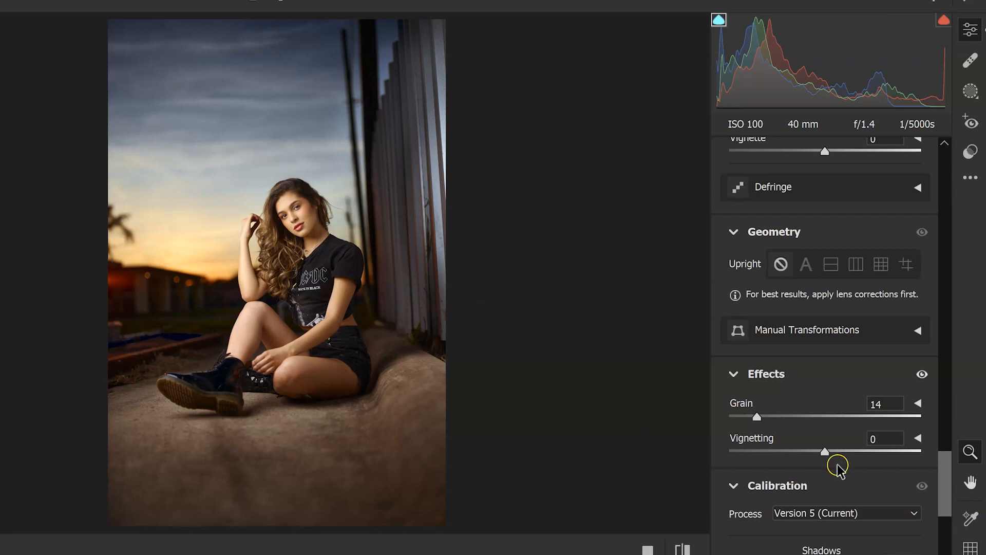
{"action": "left_click_drag", "start_coordinate": [825, 453], "coordinate": [824, 455]}
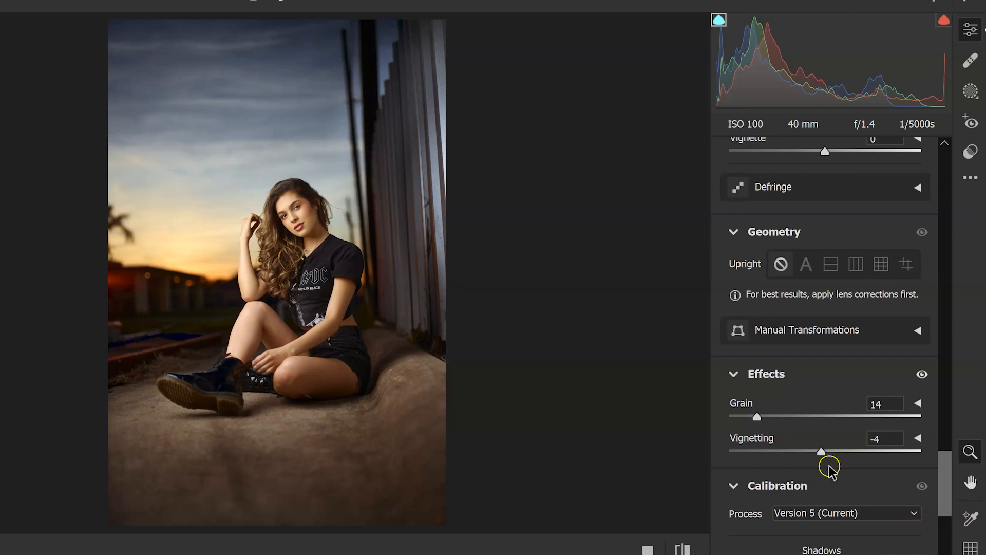
- Calibrate red saturation to +3, green hue to +1 and saturation to +3, blue hue to -3 and saturation to +2, and accept the Camera Raw edits
{"action": "left_click_drag", "start_coordinate": [945, 462], "coordinate": [948, 520]}
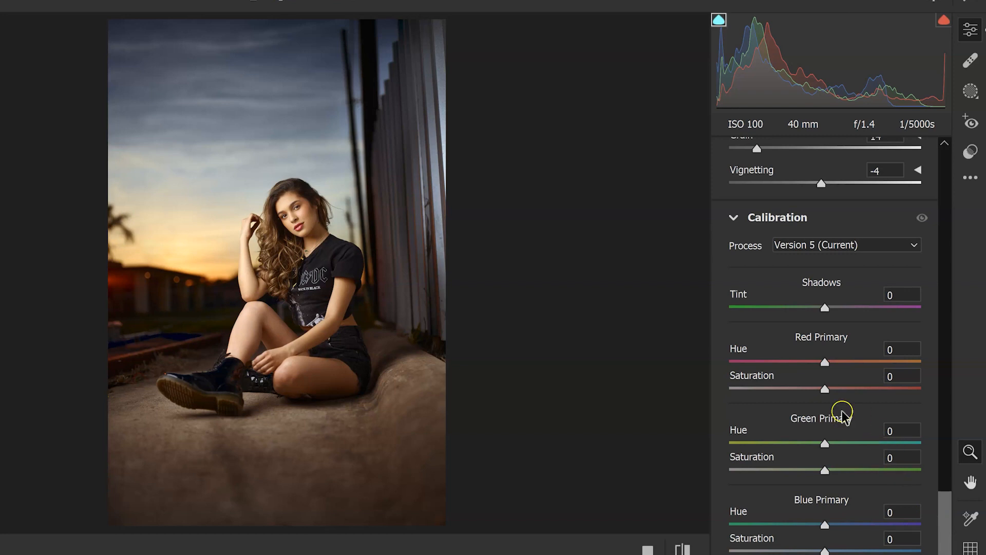
{"action": "mouse_move", "coordinate": [825, 393]}
{"action": "left_mouse_down"}
{"action": "mouse_move", "coordinate": [845, 392]}
{"action": "mouse_move", "coordinate": [828, 393]}
{"action": "left_mouse_up"}
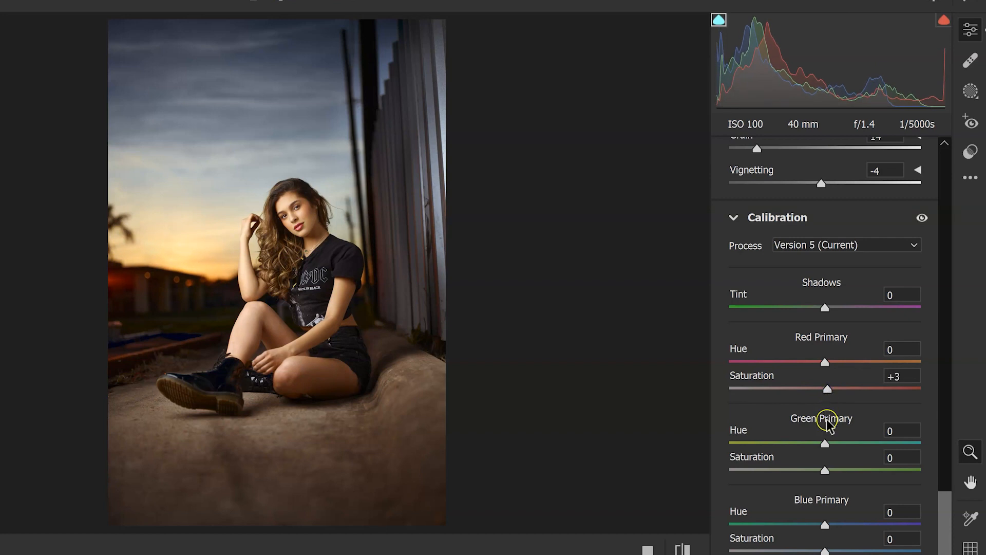
{"action": "mouse_move", "coordinate": [825, 446]}
{"action": "left_mouse_down"}
{"action": "mouse_move", "coordinate": [809, 447]}
{"action": "mouse_move", "coordinate": [838, 447]}
{"action": "mouse_move", "coordinate": [827, 448]}
{"action": "left_mouse_up"}
{"action": "mouse_move", "coordinate": [824, 470]}
{"action": "left_mouse_down"}
{"action": "mouse_move", "coordinate": [860, 470]}
{"action": "mouse_move", "coordinate": [827, 471]}
{"action": "left_mouse_up"}
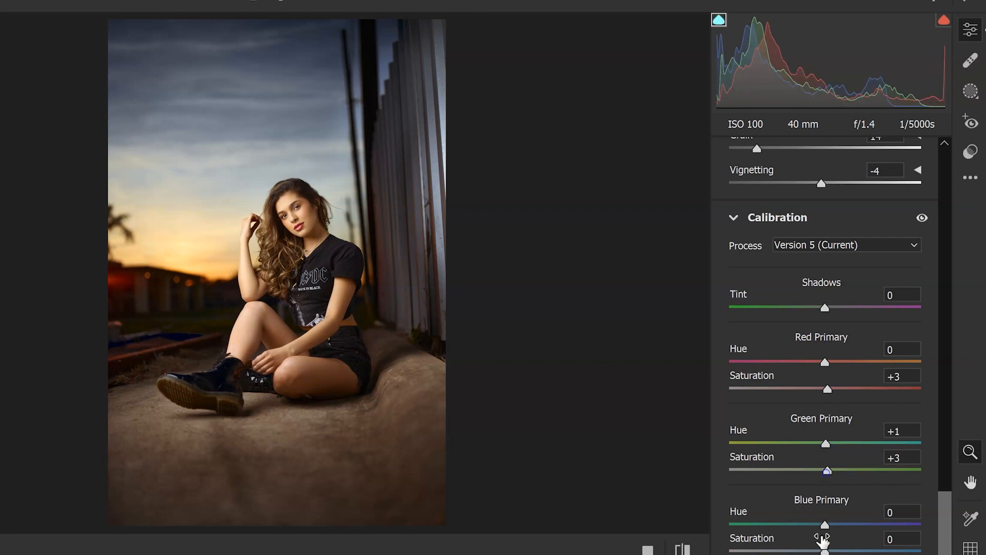
{"action": "left_click_drag", "start_coordinate": [824, 523], "coordinate": [821, 523]}
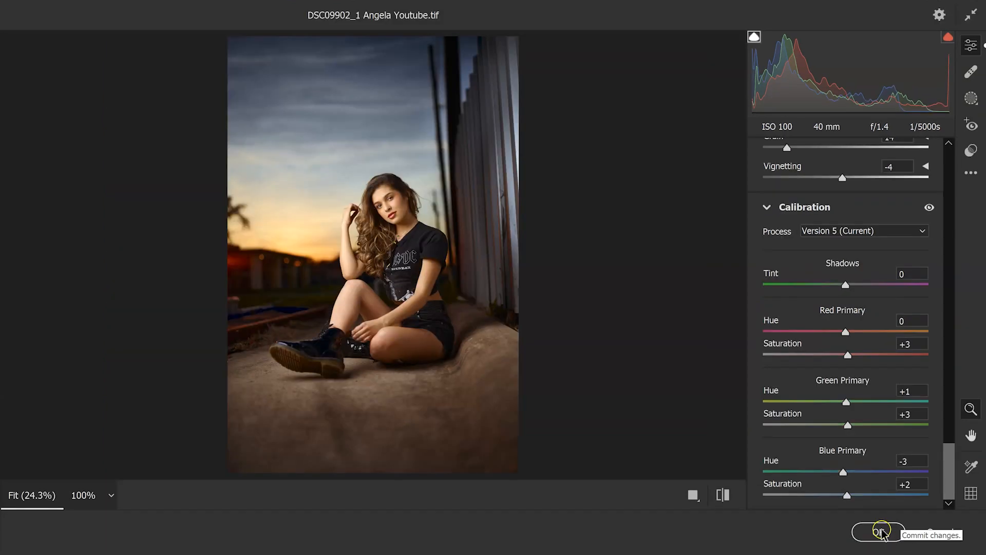
{"action": "left_click", "coordinate": [881, 531]}
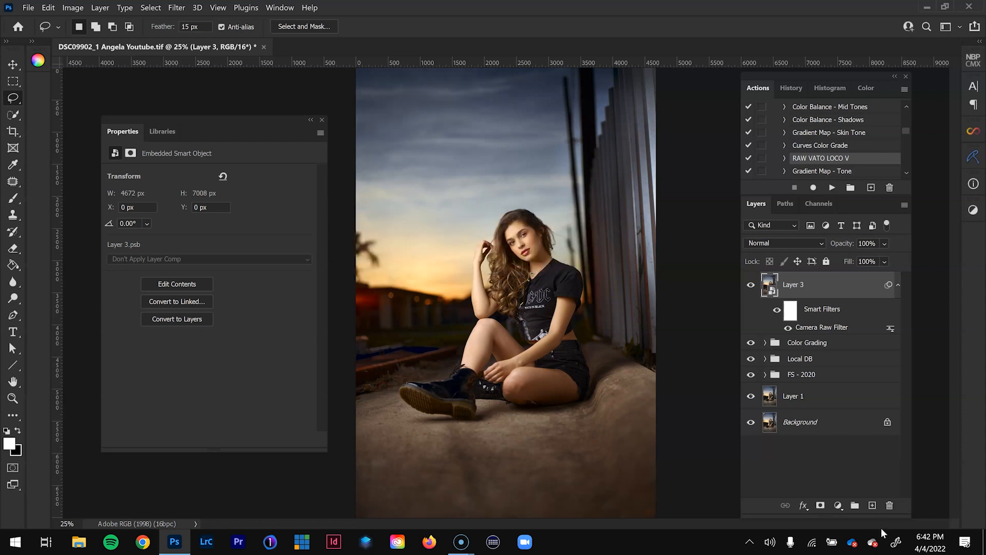
- Compare the image with and without Layer 3's Camera Raw edits, and stamp the visible layers onto a new top layer
{"action": "key", "text": "super+Tab"}
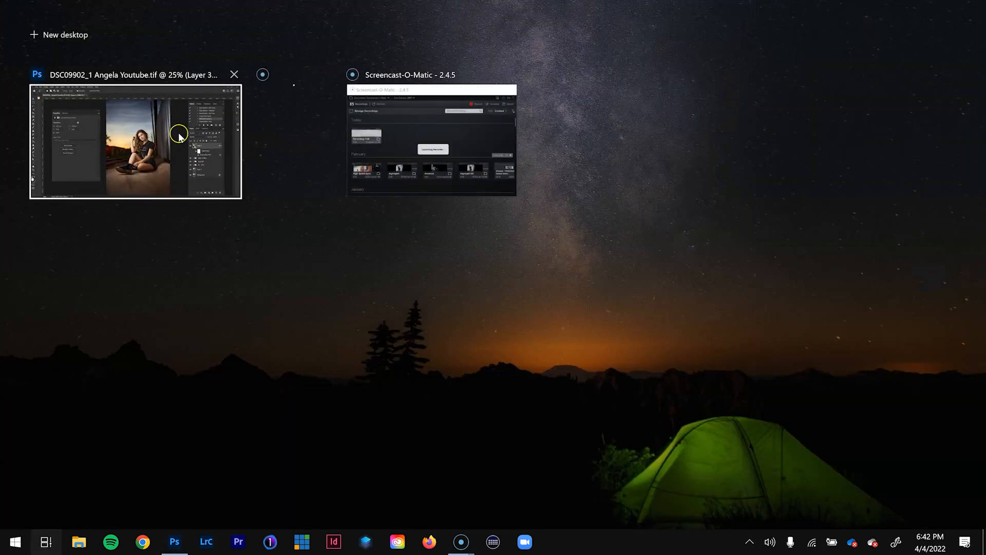
{"action": "left_click", "coordinate": [167, 118]}
{"action": "left_click", "coordinate": [751, 286]}
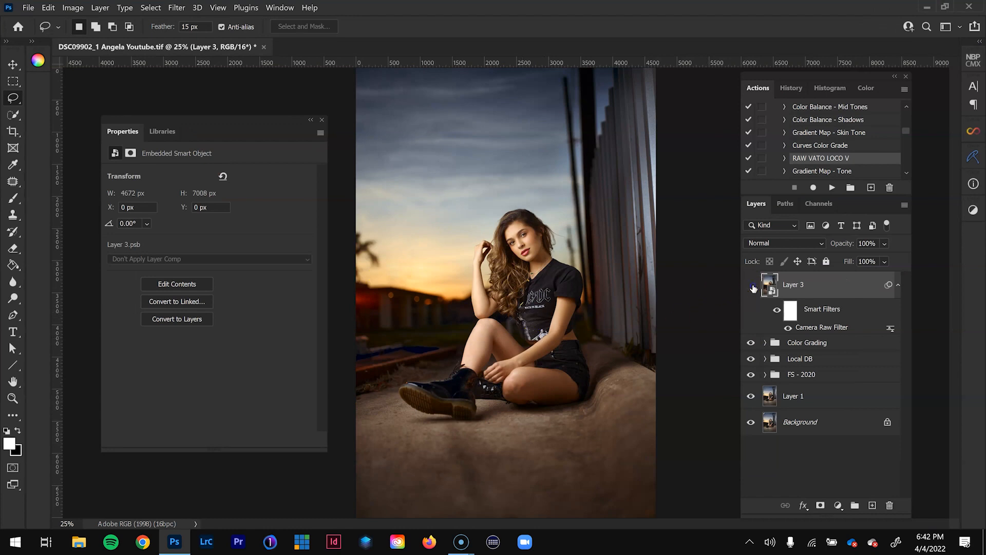
{"action": "left_click", "coordinate": [751, 285]}
{"action": "left_click", "coordinate": [751, 286]}
{"action": "left_click", "coordinate": [751, 286]}
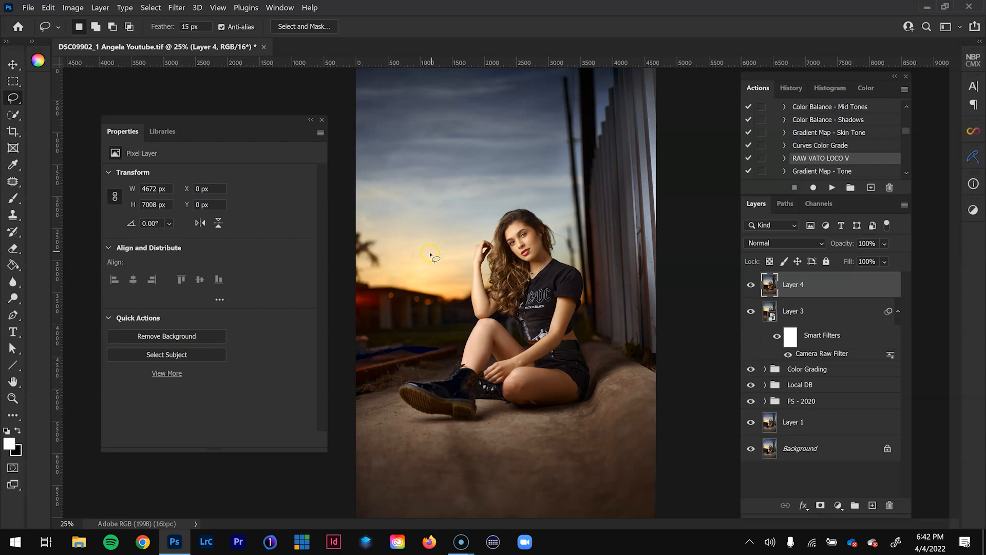
- Run the Camera Raw Filter on Layer 4 and calibrate blue primary saturation to -4, green primary saturation to +37 and green hue to -2
{"action": "left_click", "coordinate": [176, 7]}
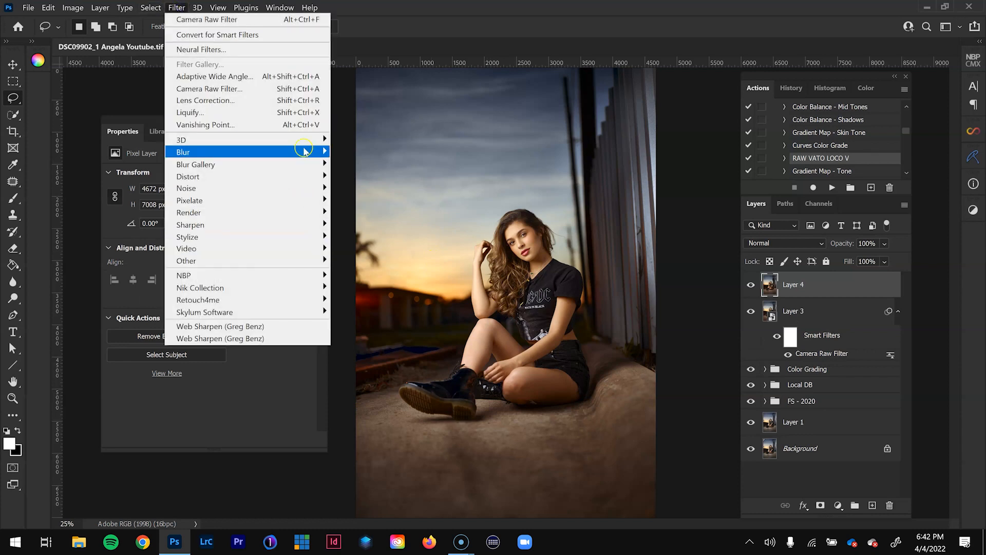
{"action": "left_click", "coordinate": [294, 89]}
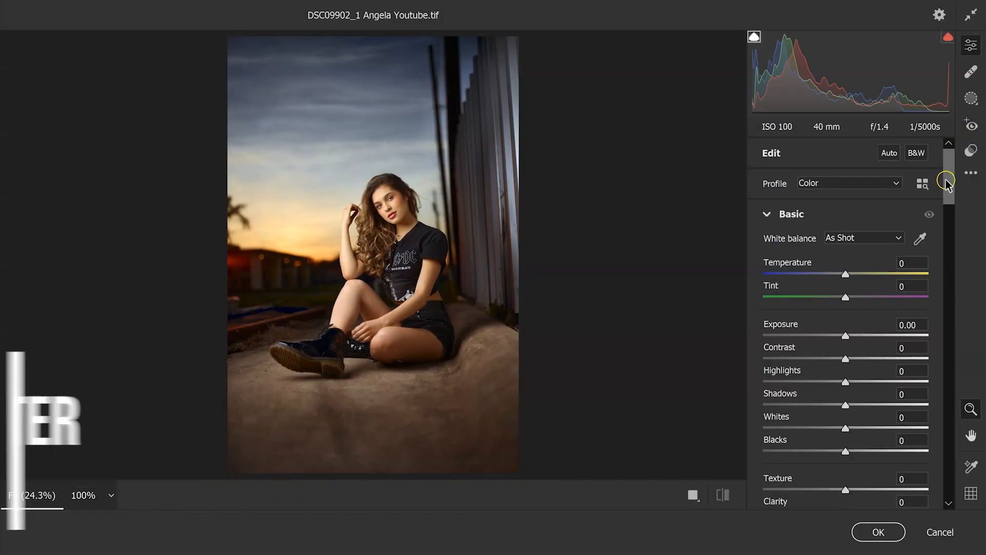
{"action": "left_click_drag", "start_coordinate": [948, 182], "coordinate": [970, 473]}
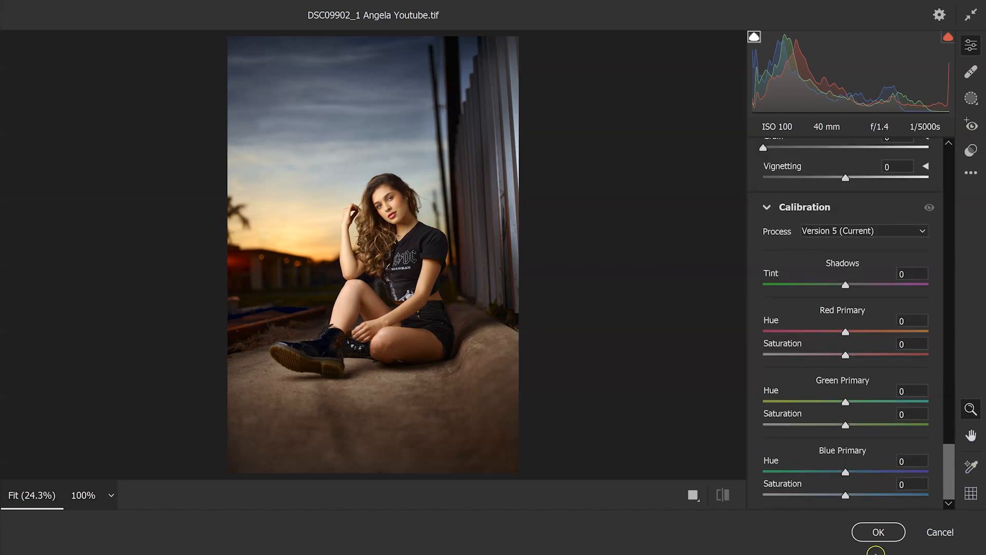
{"action": "mouse_move", "coordinate": [847, 496]}
{"action": "left_mouse_down"}
{"action": "mouse_move", "coordinate": [873, 496]}
{"action": "mouse_move", "coordinate": [843, 496]}
{"action": "left_mouse_up"}
{"action": "left_click_drag", "start_coordinate": [846, 424], "coordinate": [875, 427]}
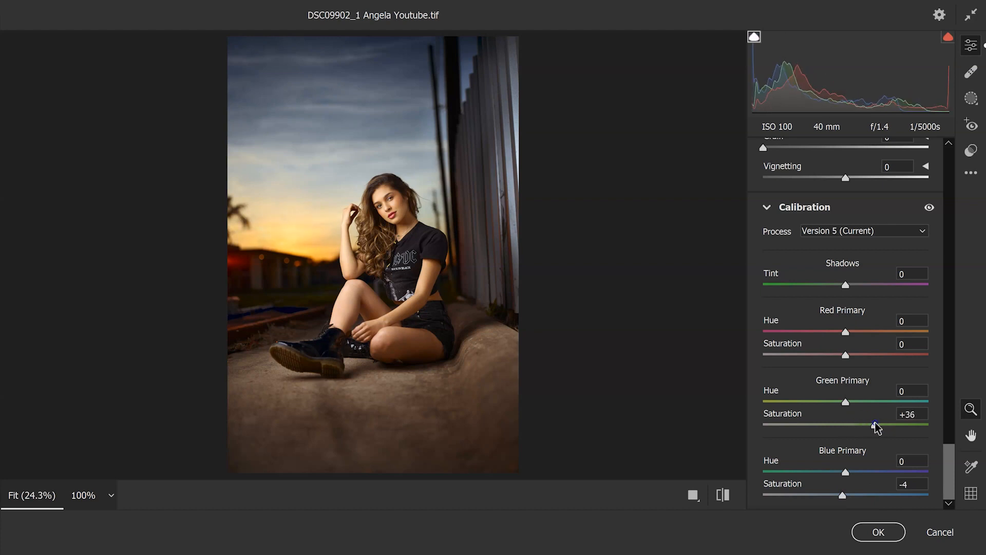
{"action": "mouse_move", "coordinate": [844, 402]}
{"action": "left_mouse_down"}
{"action": "mouse_move", "coordinate": [830, 402]}
{"action": "mouse_move", "coordinate": [847, 402]}
{"action": "left_mouse_up"}
- Calibrate the red primary saturation to +5 and hue to +1, and accept the Camera Raw edits
{"action": "left_click_drag", "start_coordinate": [845, 354], "coordinate": [857, 356]}
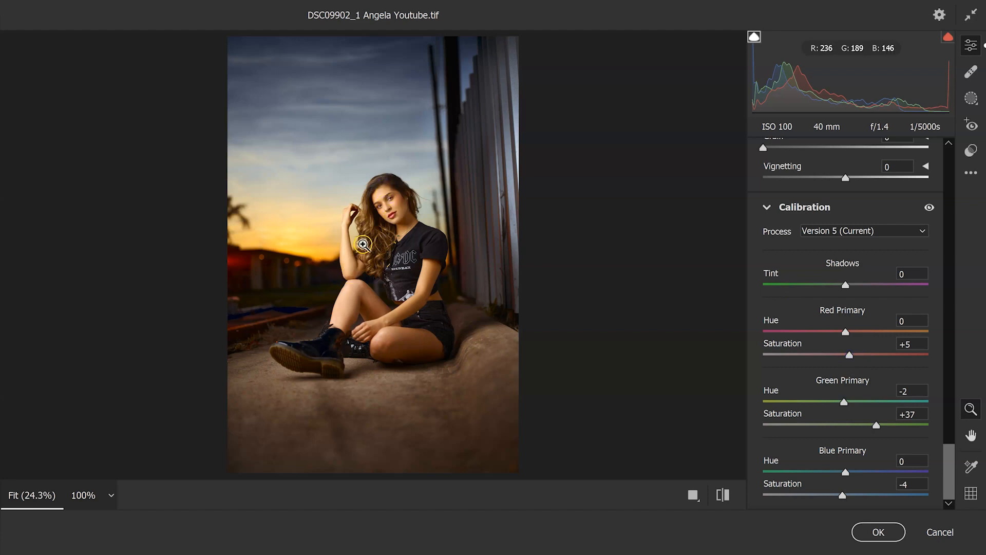
{"action": "mouse_move", "coordinate": [845, 332]}
{"action": "left_mouse_down"}
{"action": "mouse_move", "coordinate": [832, 331]}
{"action": "mouse_move", "coordinate": [860, 333]}
{"action": "mouse_move", "coordinate": [847, 332]}
{"action": "left_mouse_up"}
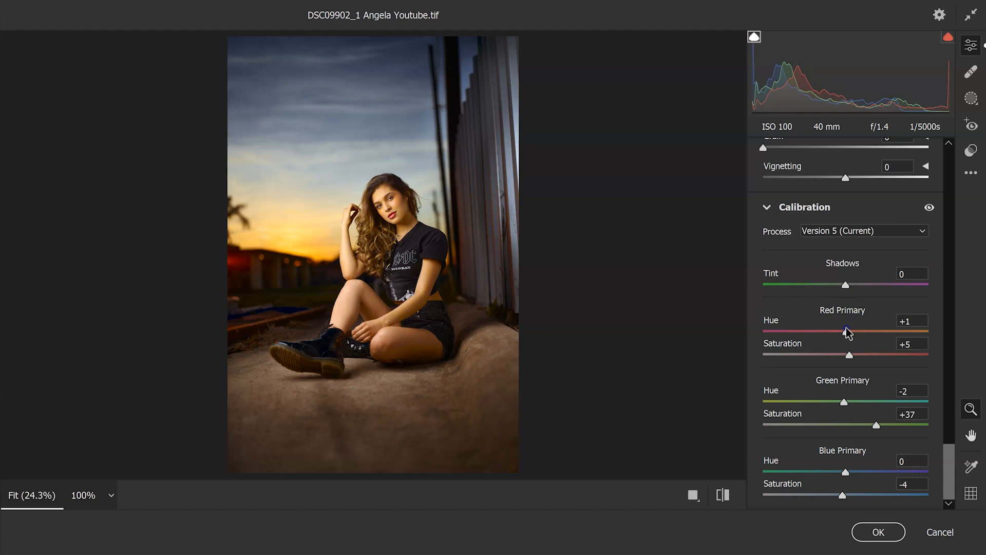
{"action": "left_click", "coordinate": [876, 531]}
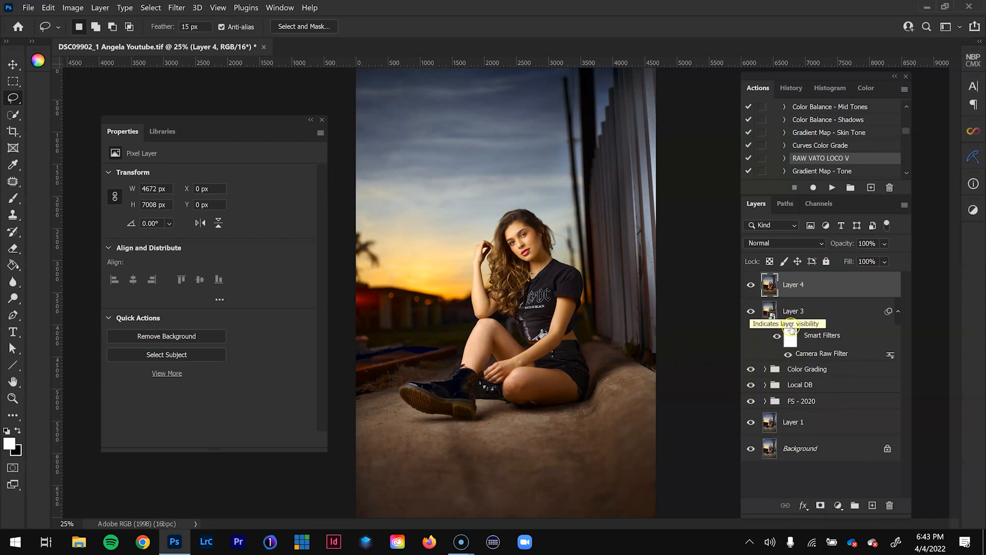
- Compare the image with and without Layer 4, and add a black mask to hide that layer's effect
{"action": "left_click", "coordinate": [751, 286]}
{"action": "left_click", "coordinate": [750, 286]}
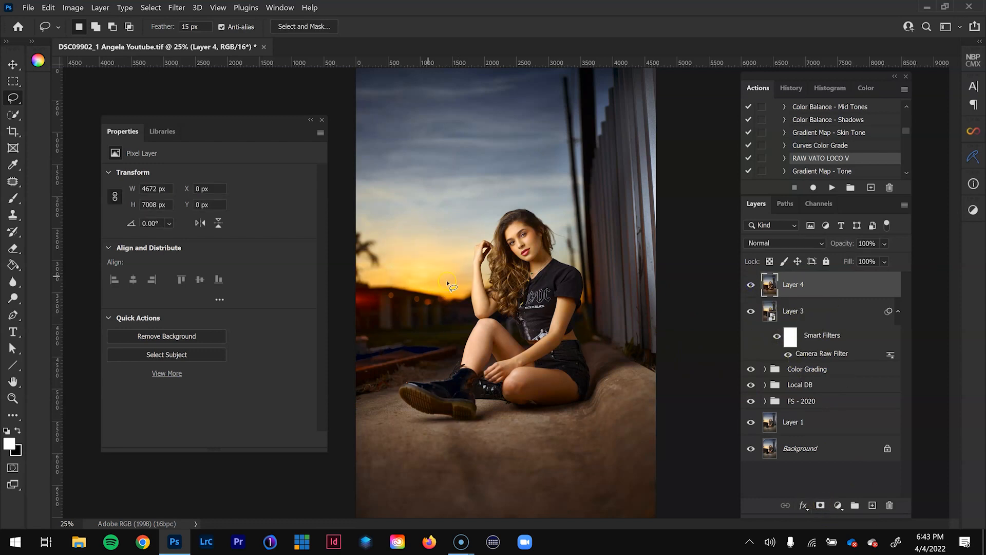
{"action": "left_click", "coordinate": [820, 506], "text": "alt"}
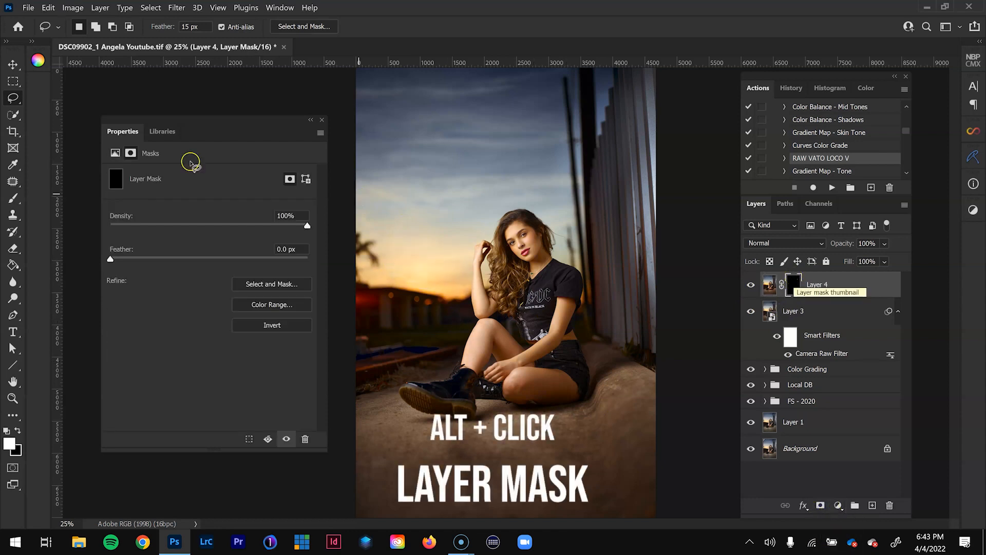
- Paint white on Layer 4's mask over the sunset glow near the horizon with a large soft brush at 67% flow
{"action": "left_click", "coordinate": [10, 201]}
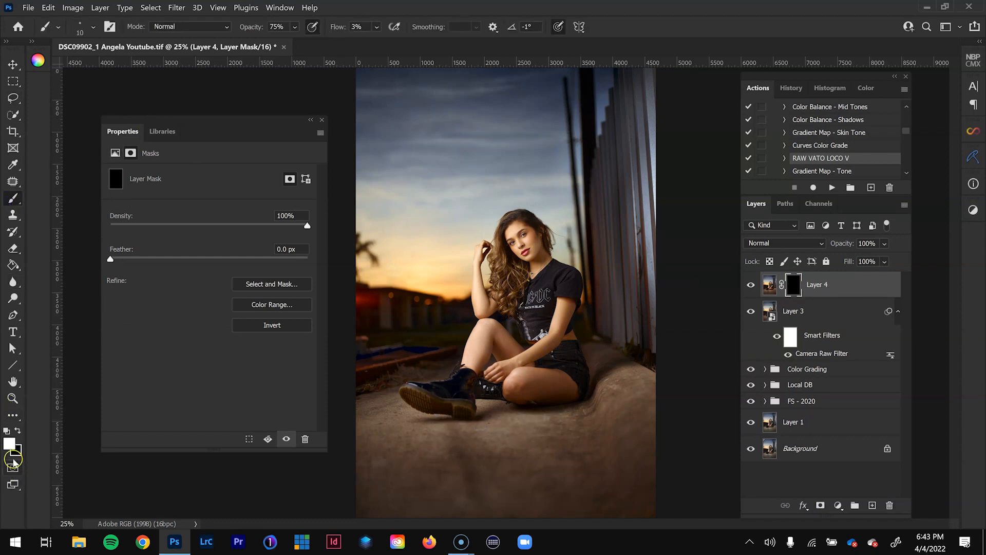
{"action": "left_click", "coordinate": [377, 27]}
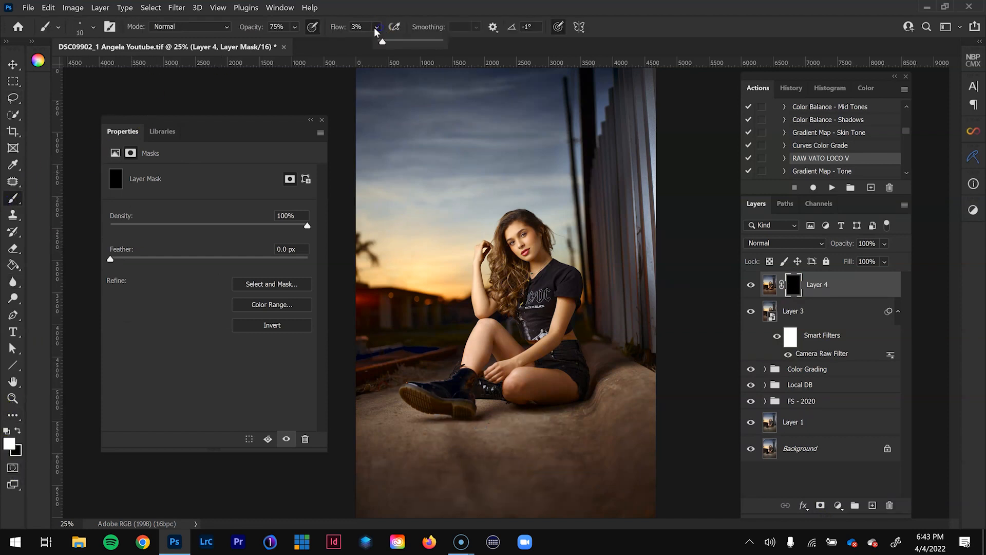
{"action": "left_click_drag", "start_coordinate": [387, 50], "coordinate": [434, 48]}
{"action": "left_click", "coordinate": [446, 7]}
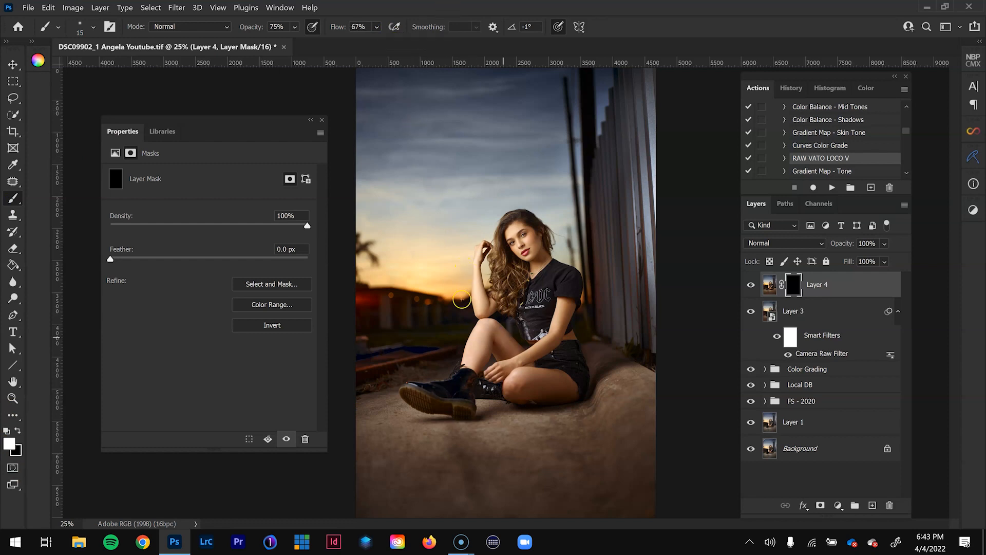
{"action": "key", "text": "bracketright"}
{"action": "key", "text": "bracketright"}
{"action": "key", "text": "bracketright"}
{"action": "key", "text": "bracketright"}
{"action": "key", "text": "bracketright"}
{"action": "key", "text": "bracketright"}
{"action": "left_click", "coordinate": [429, 289]}
{"action": "key", "text": "bracketright"}
{"action": "key", "text": "bracketright"}
{"action": "key", "text": "bracketright"}
{"action": "key", "text": "bracketright"}
{"action": "key", "text": "bracketright"}
{"action": "key", "text": "bracketright"}
{"action": "key", "text": "bracketright"}
{"action": "key", "text": "bracketright"}
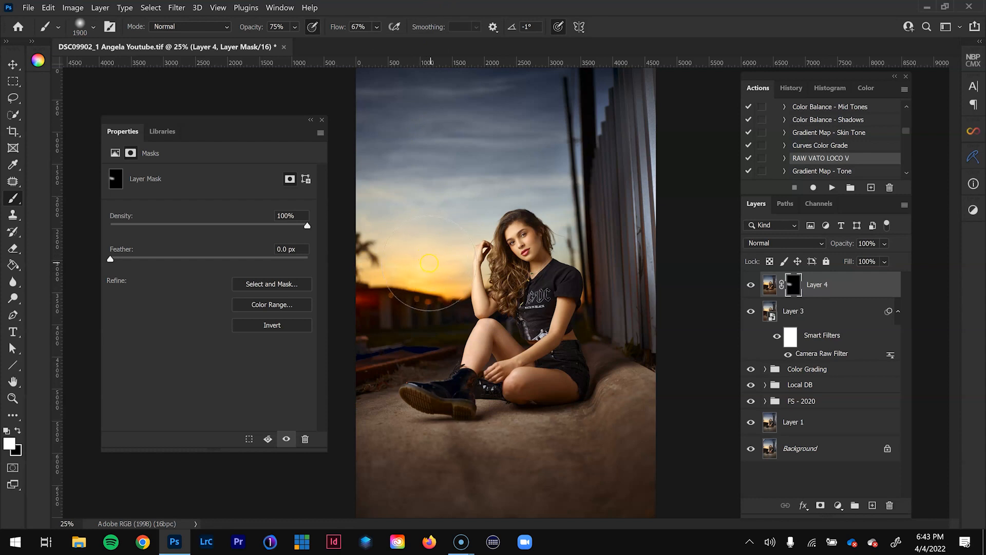
{"action": "key", "text": "bracketleft"}
{"action": "key", "text": "bracketleft"}
{"action": "key", "text": "bracketleft"}
{"action": "key", "text": "bracketleft"}
{"action": "key", "text": "bracketleft"}
{"action": "key", "text": "bracketleft"}
{"action": "key", "text": "bracketleft"}
{"action": "key", "text": "bracketleft"}
{"action": "key", "text": "bracketleft"}
{"action": "key", "text": "bracketleft"}
{"action": "key", "text": "bracketleft"}
{"action": "key", "text": "bracketleft"}
{"action": "key", "text": "bracketleft"}
{"action": "key", "text": "bracketleft"}
{"action": "key", "text": "bracketleft"}
{"action": "key", "text": "bracketleft"}
{"action": "key", "text": "bracketleft"}
{"action": "key", "text": "bracketleft"}
{"action": "key", "text": "bracketleft"}
{"action": "key", "text": "bracketleft"}
{"action": "key", "text": "bracketright"}
{"action": "key", "text": "bracketright"}
{"action": "key", "text": "bracketright"}
{"action": "key", "text": "bracketright"}
{"action": "key", "text": "bracketright"}
- Compare the image with and without Layer 4, and refine its mask with the brush reduced to size 200
{"action": "left_click", "coordinate": [752, 286]}
{"action": "left_click", "coordinate": [752, 286]}
{"action": "left_click", "coordinate": [753, 287]}
{"action": "left_click", "coordinate": [752, 286]}
{"action": "key", "text": "bracketright"}
{"action": "key", "text": "bracketright"}
{"action": "key", "text": "bracketright"}
{"action": "key", "text": "bracketleft"}
{"action": "key", "text": "bracketleft"}
{"action": "key", "text": "bracketleft"}
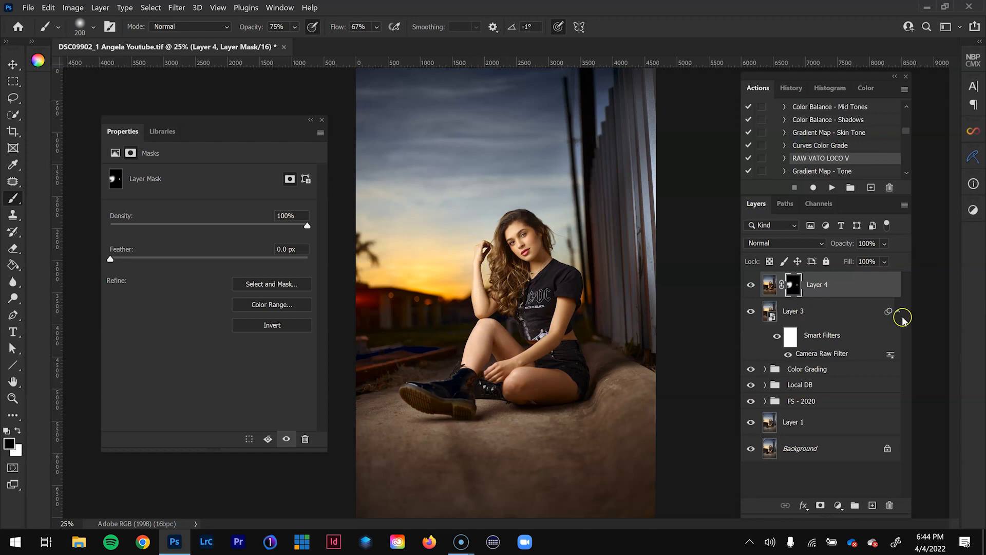
- Compare Layer 4's effect once more and set the layer's opacity to 75%
{"action": "left_click", "coordinate": [751, 284]}
{"action": "left_click", "coordinate": [751, 284]}
{"action": "left_click", "coordinate": [884, 243]}
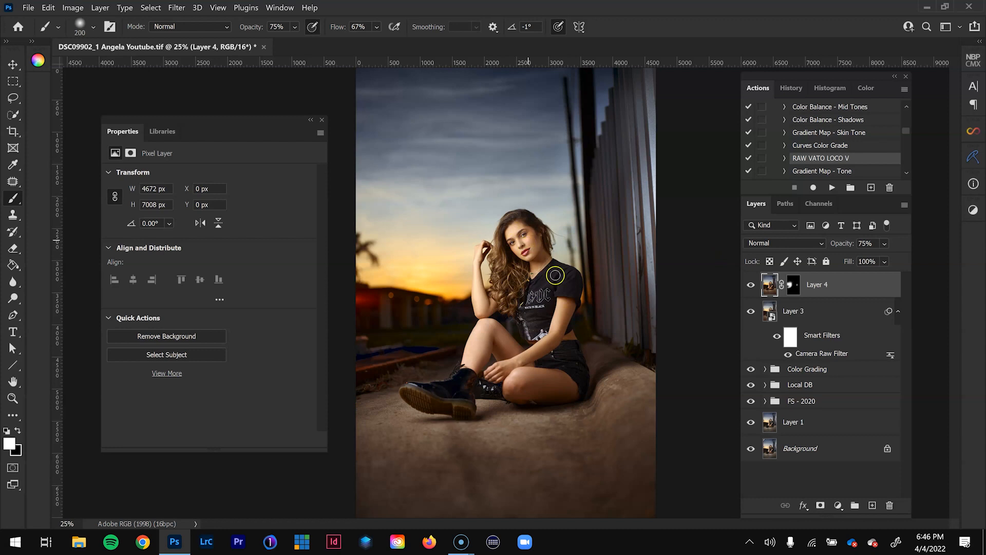
- Add a Levels adjustment layer above Layer 4 and set its white input level to 252
{"action": "left_click", "coordinate": [838, 507]}
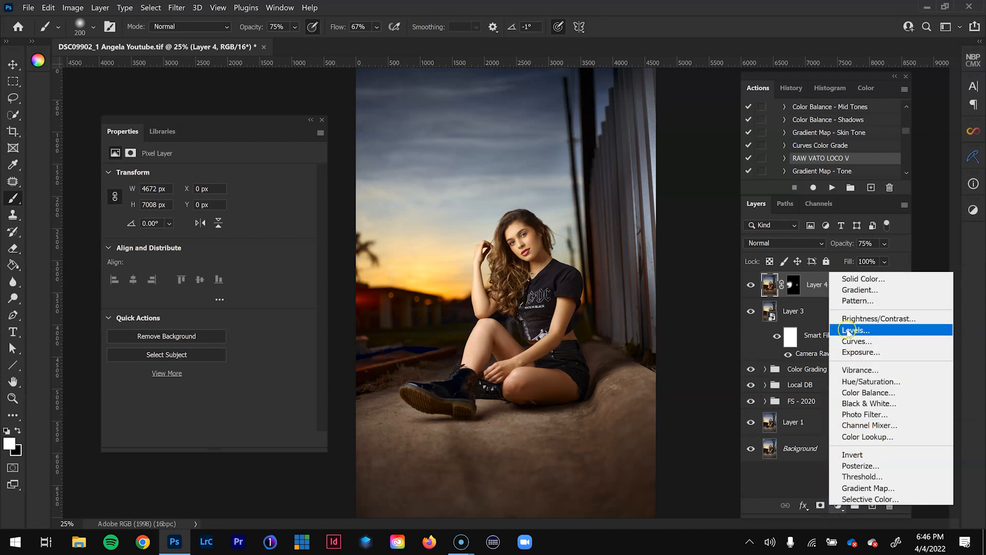
{"action": "left_click", "coordinate": [848, 331]}
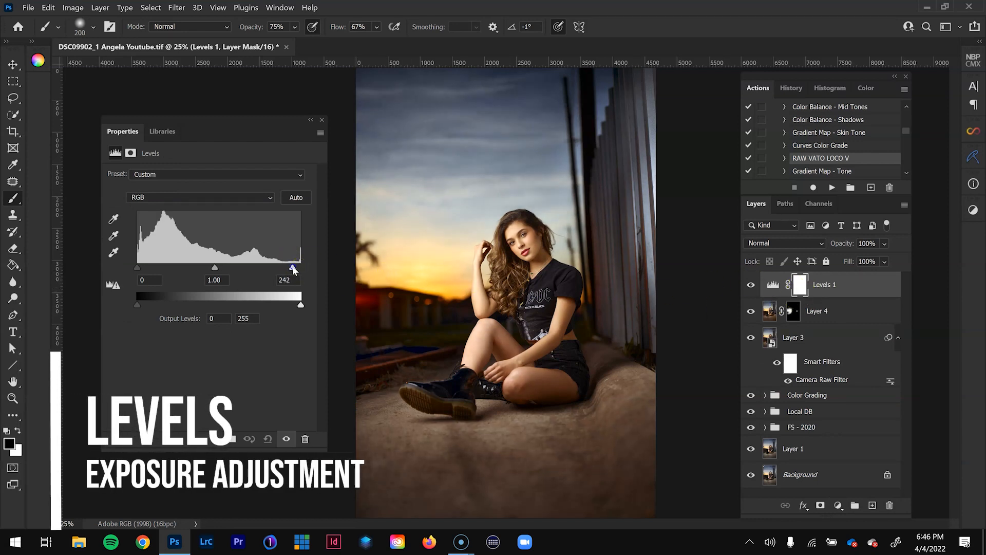
{"action": "mouse_move", "coordinate": [292, 268]}
{"action": "left_mouse_down"}
{"action": "mouse_move", "coordinate": [302, 268]}
{"action": "mouse_move", "coordinate": [273, 267]}
{"action": "mouse_move", "coordinate": [301, 266]}
{"action": "left_mouse_up"}
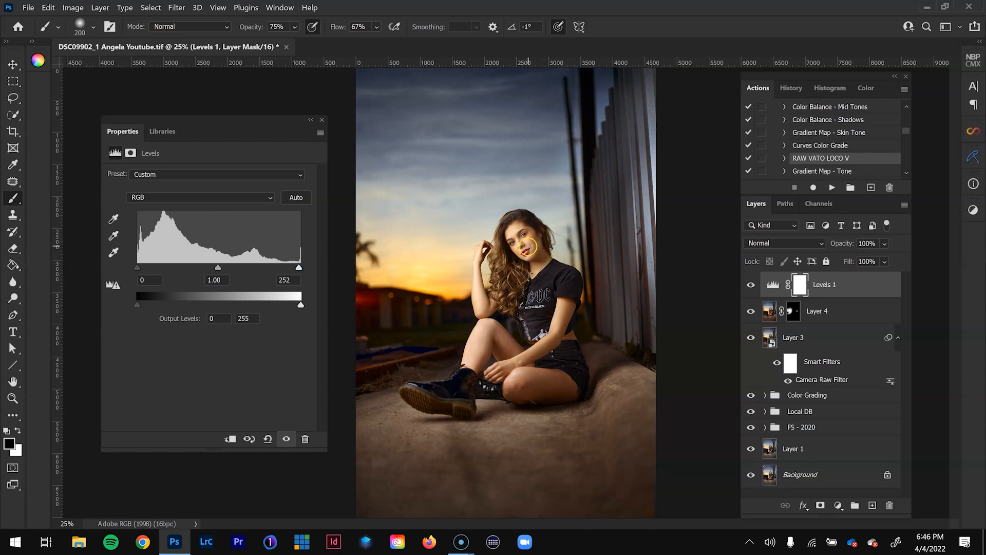
- Show the saved library assets, and look over the Infinite Color extension's options before closing it
{"action": "left_click", "coordinate": [170, 132]}
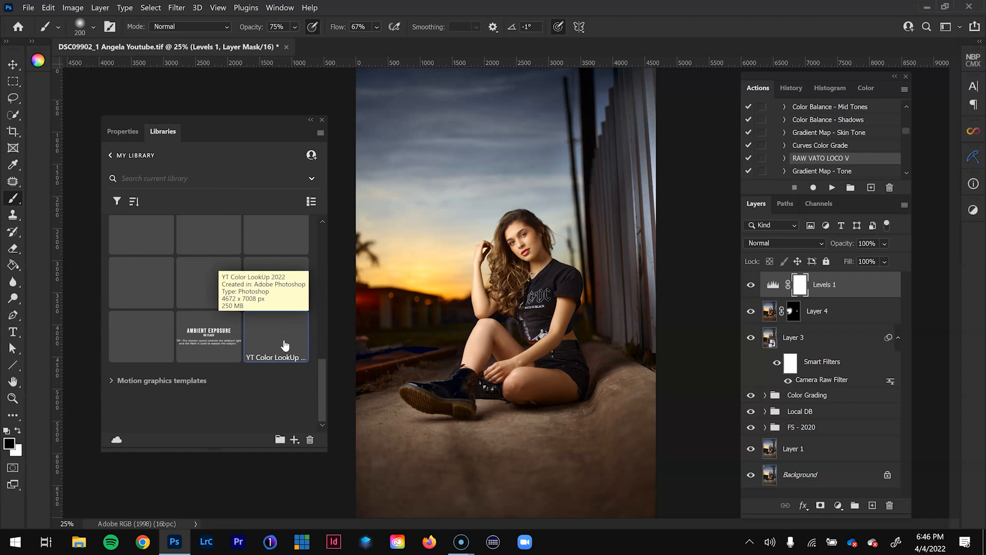
{"action": "left_click", "coordinate": [971, 130]}
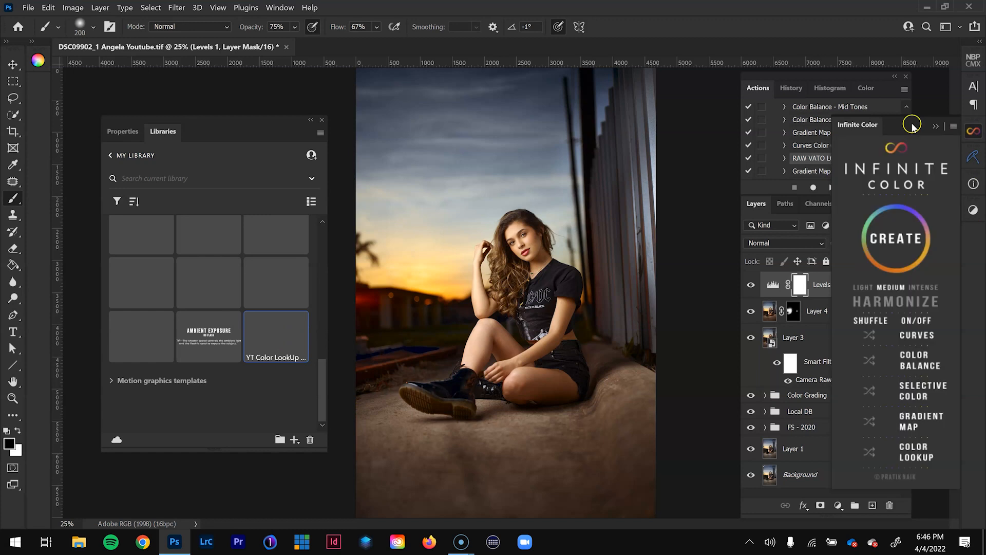
{"action": "left_click_drag", "start_coordinate": [912, 123], "coordinate": [662, 125]}
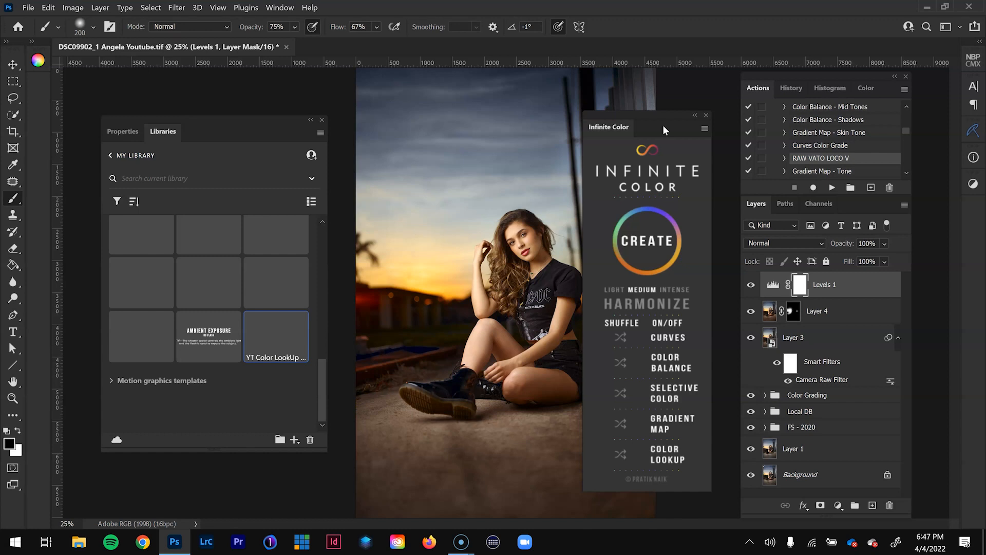
{"action": "left_click", "coordinate": [706, 115]}
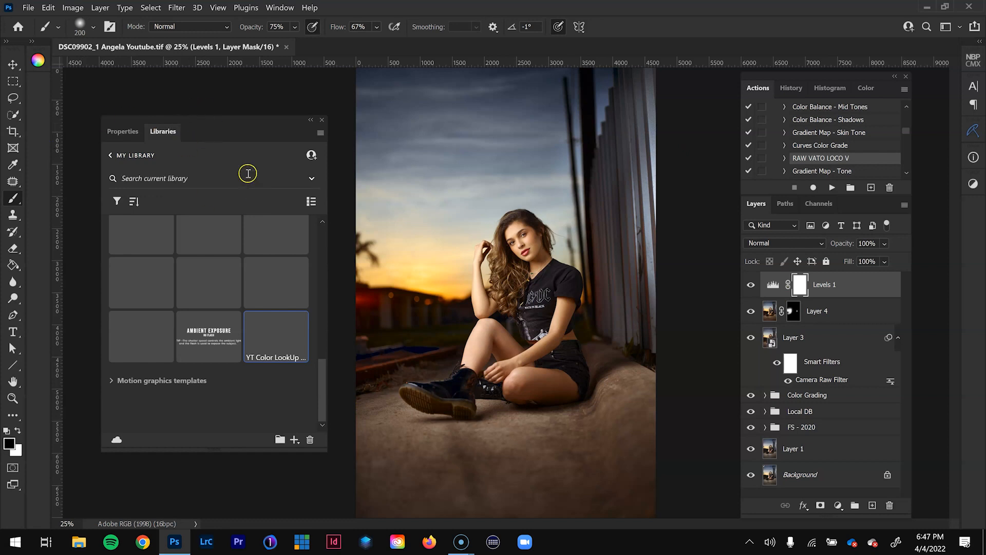
- Try placing the BTS EXIF 2022 B library asset on the portrait, reposition its text, and delete the group
{"action": "scroll", "coordinate": [229, 286], "scroll_direction": "up", "scroll_amount": 10}
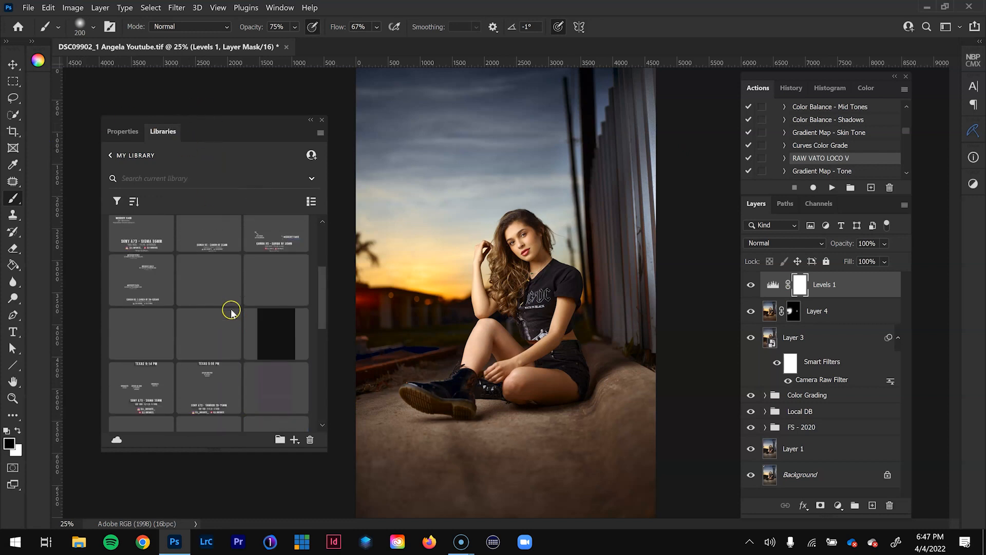
{"action": "scroll", "coordinate": [128, 297], "scroll_direction": "down", "scroll_amount": 2}
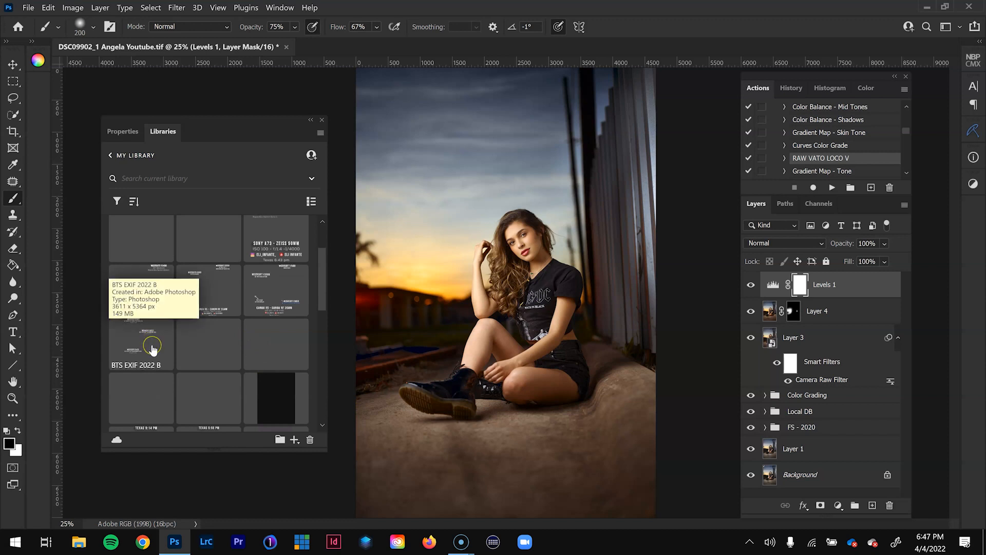
{"action": "left_click_drag", "start_coordinate": [154, 351], "coordinate": [467, 362]}
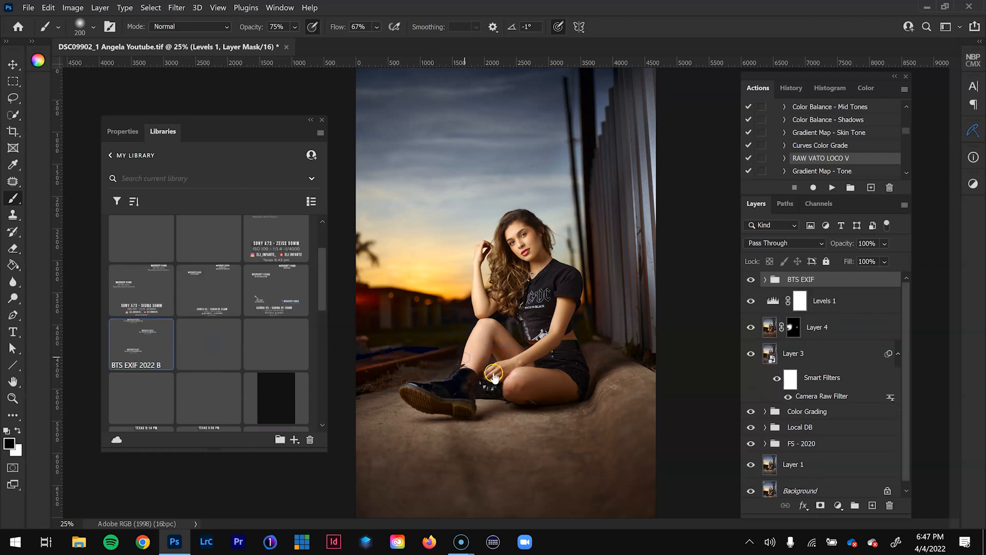
{"action": "left_click", "coordinate": [15, 67]}
{"action": "left_click_drag", "start_coordinate": [490, 493], "coordinate": [526, 437]}
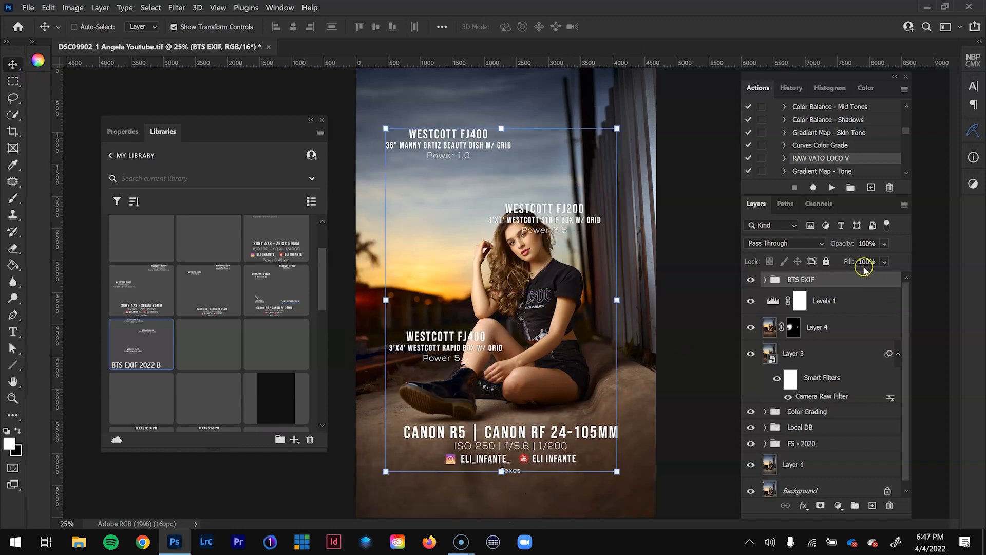
{"action": "left_click_drag", "start_coordinate": [863, 279], "coordinate": [889, 505]}
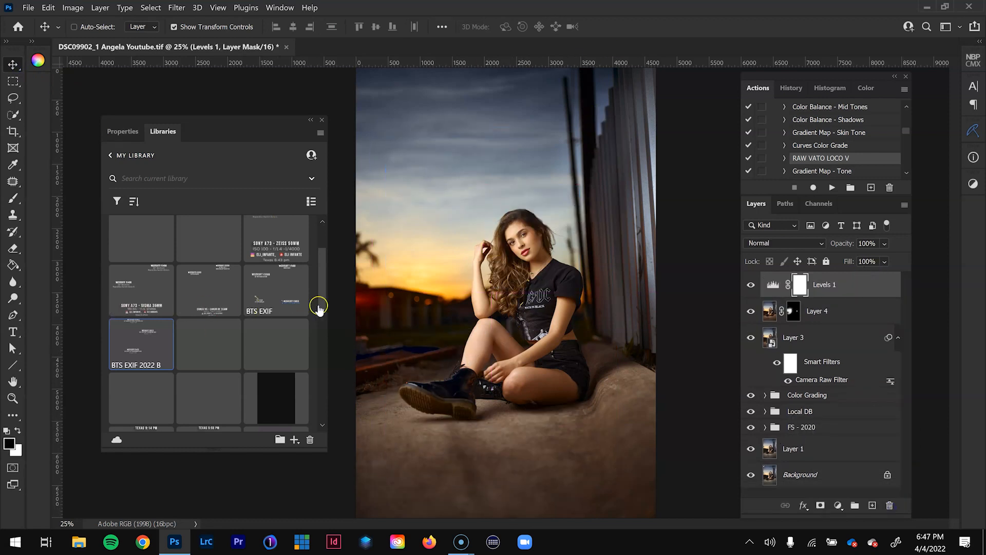
- Place the YT Color LookUp 2022 library asset above the Levels layer and set its opacity to 10%
{"action": "left_click_drag", "start_coordinate": [324, 279], "coordinate": [339, 422]}
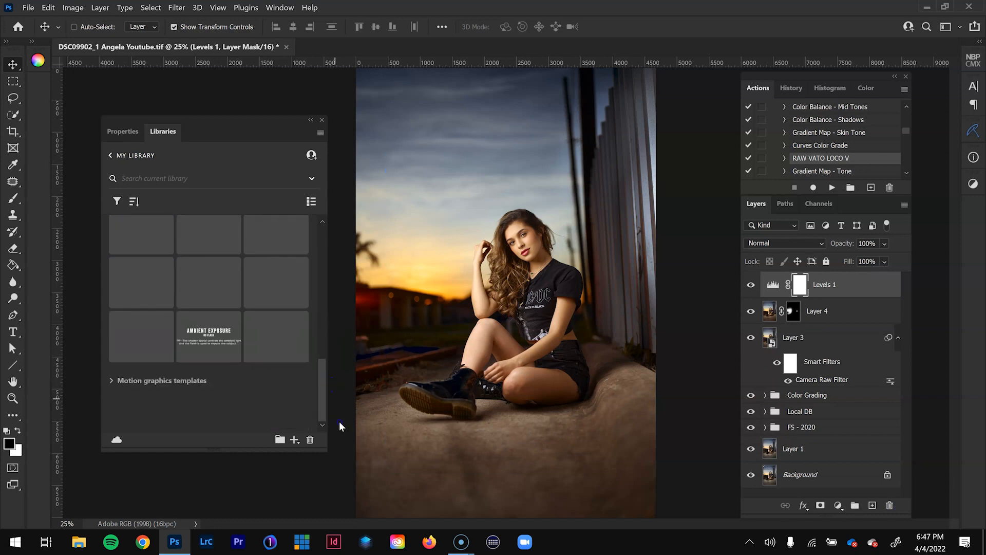
{"action": "left_click", "coordinate": [275, 336]}
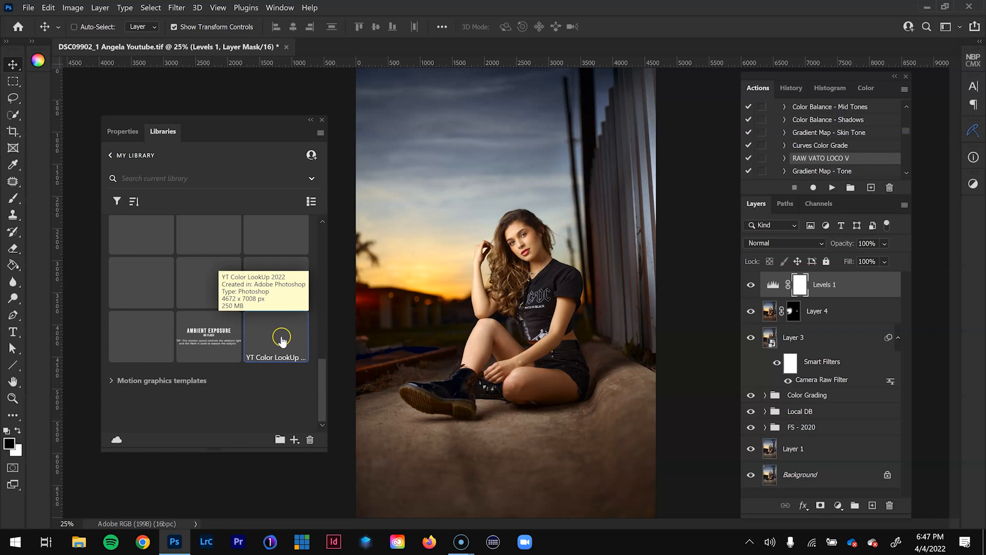
{"action": "left_click_drag", "start_coordinate": [281, 343], "coordinate": [498, 330]}
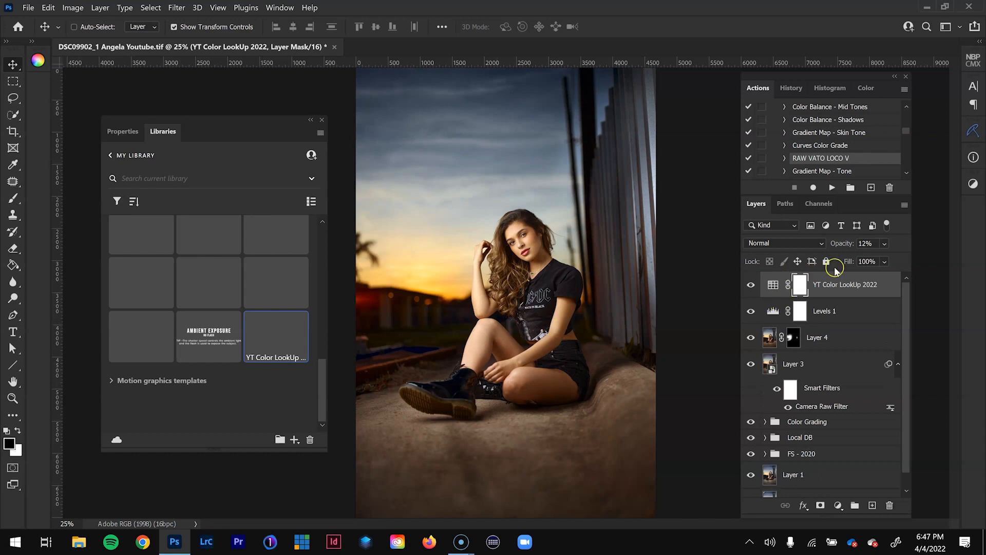
{"action": "left_click", "coordinate": [884, 245]}
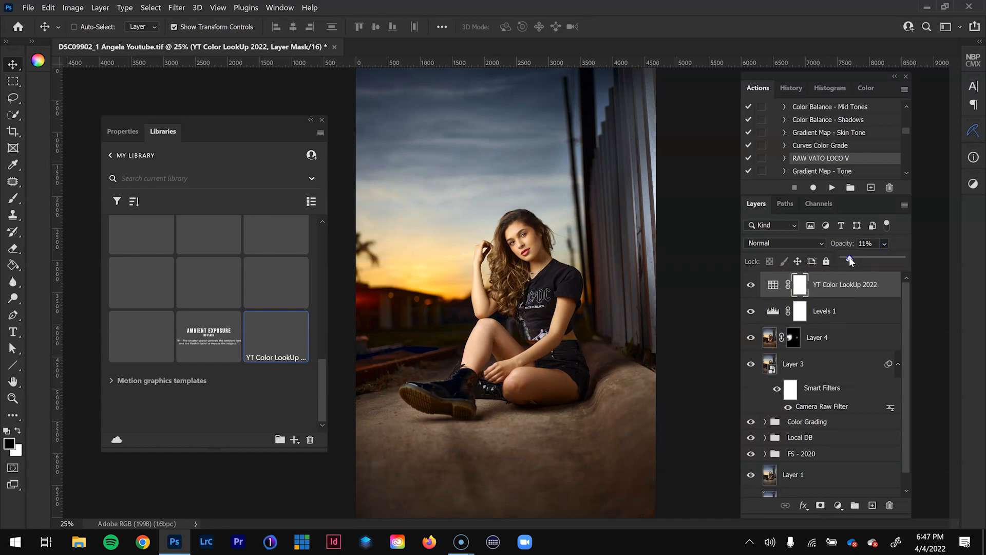
{"action": "left_click", "coordinate": [772, 292]}
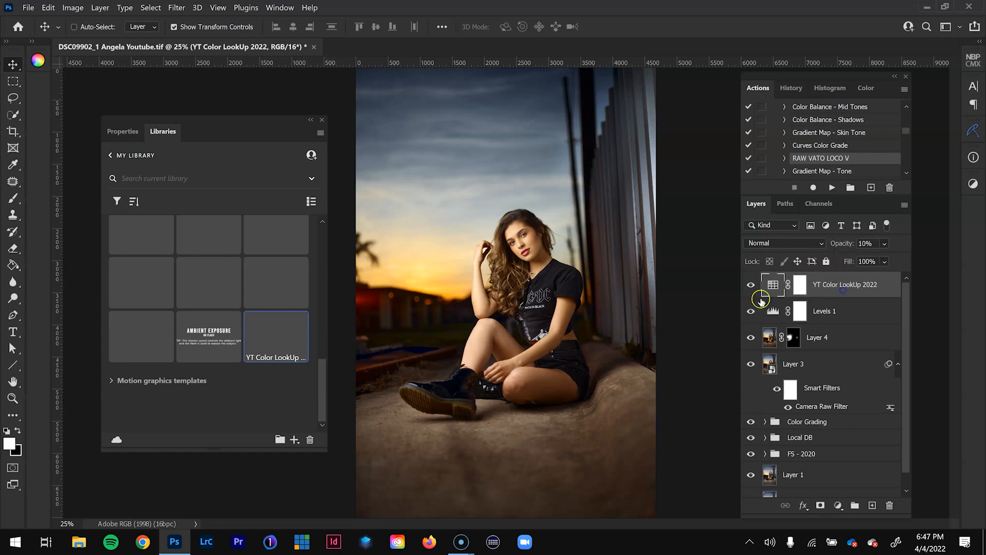
- Compare the image with and without the YT Color LookUp 2022 layer
{"action": "left_click", "coordinate": [750, 285]}
{"action": "left_click", "coordinate": [751, 286]}
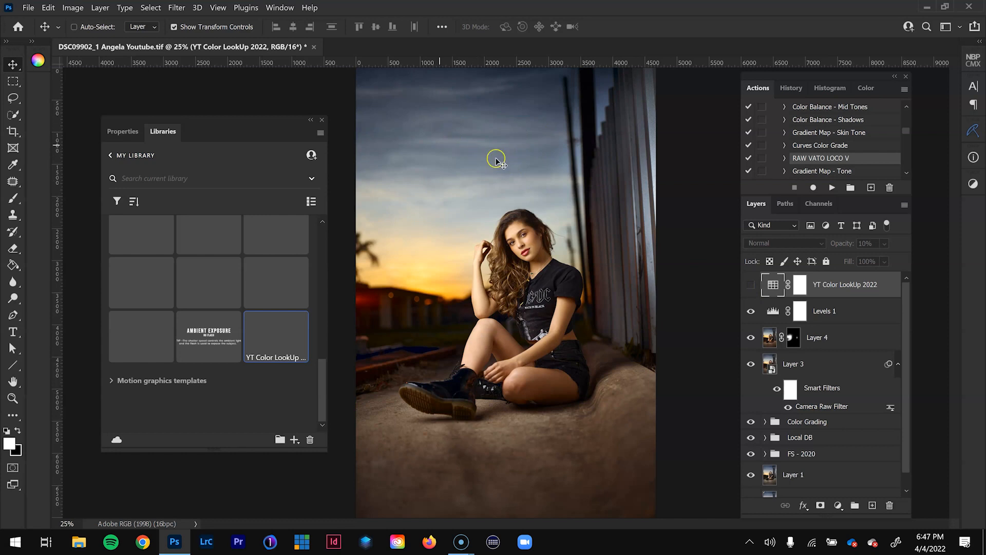
{"action": "left_click", "coordinate": [749, 286]}
{"action": "left_click", "coordinate": [750, 285]}
{"action": "left_click", "coordinate": [750, 286]}
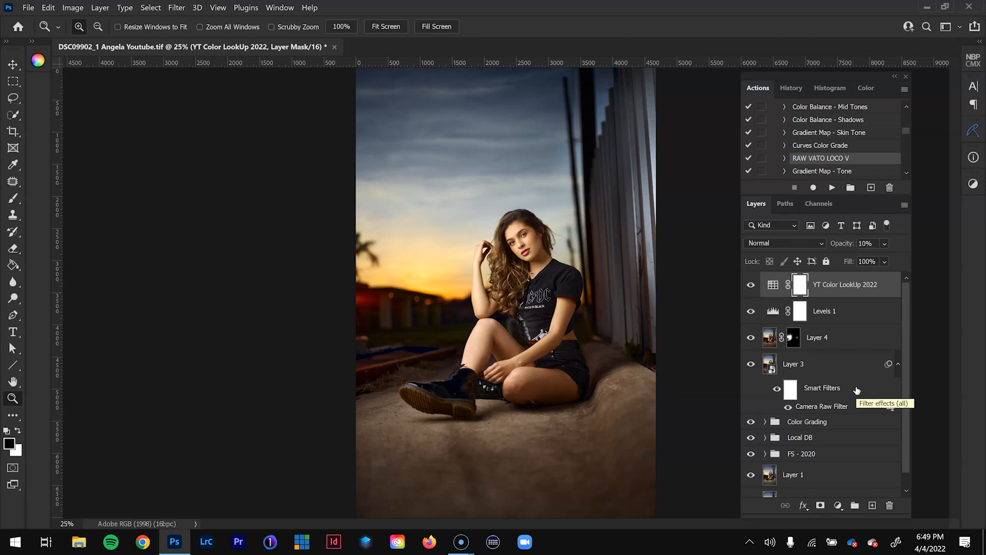
- Compare the finished portrait with the original Background layer shown alone, at full view and zoomed to 50% on the model
{"action": "scroll", "coordinate": [856, 390], "scroll_direction": "down", "scroll_amount": 1}
{"action": "left_click", "coordinate": [797, 488]}
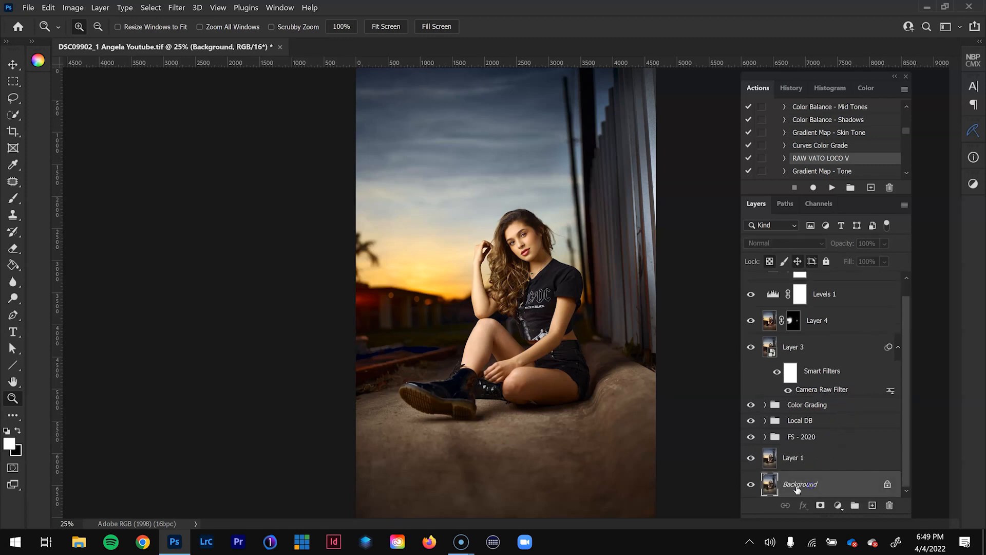
{"action": "left_click", "coordinate": [751, 484], "text": "alt"}
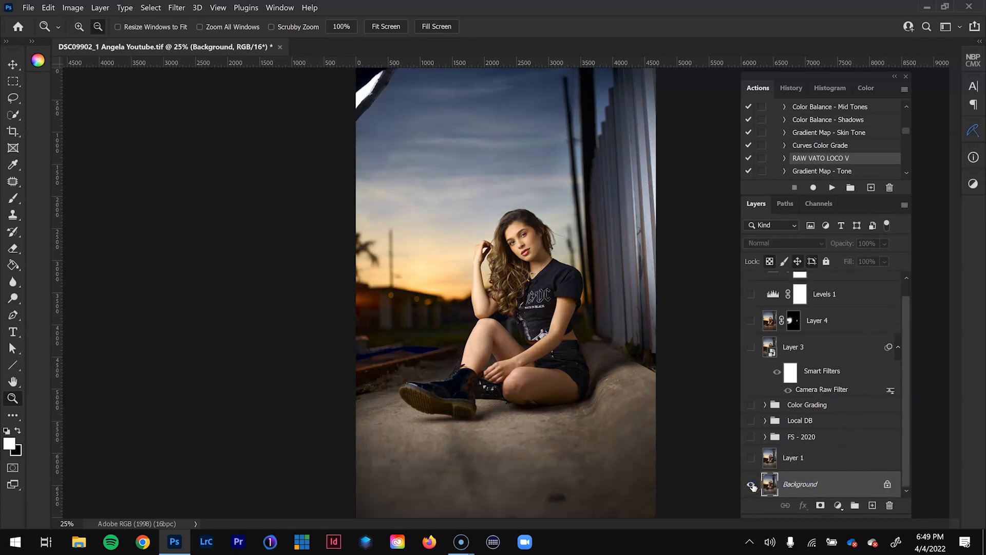
{"action": "left_click", "coordinate": [751, 484], "text": "alt"}
{"action": "left_click", "coordinate": [551, 254]}
{"action": "left_click", "coordinate": [547, 322]}
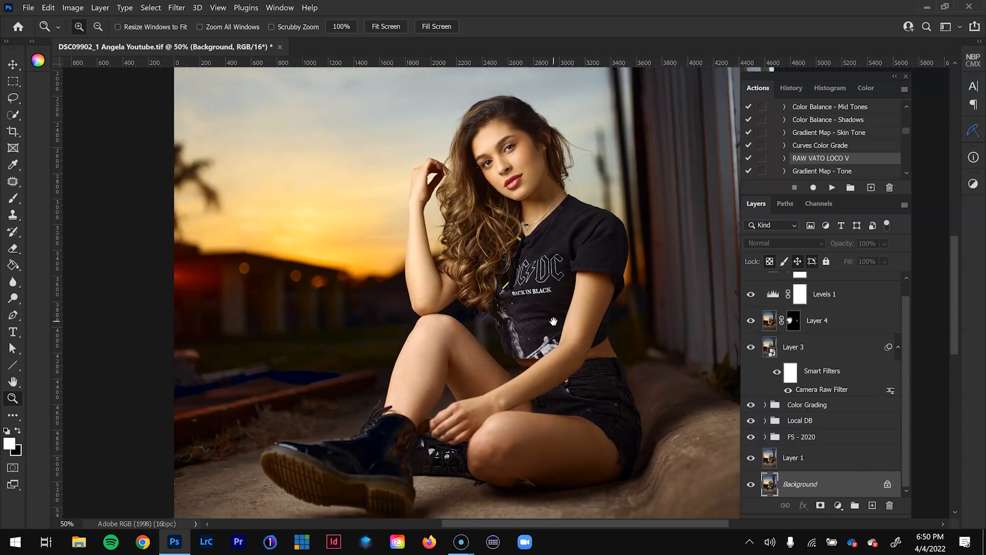
{"action": "left_click", "coordinate": [751, 486], "text": "alt"}
{"action": "left_click", "coordinate": [751, 485], "text": "alt"}
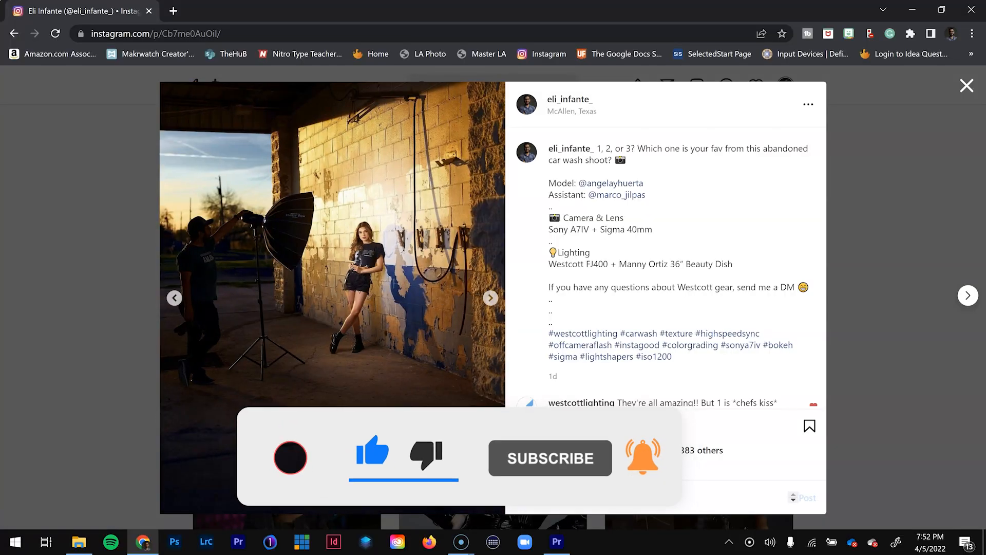
- Switch to Chrome and browse the photos in the Instagram post about the abandoned car wash shoot
{"action": "key", "text": "Right"}
{"action": "key", "text": "Right"}
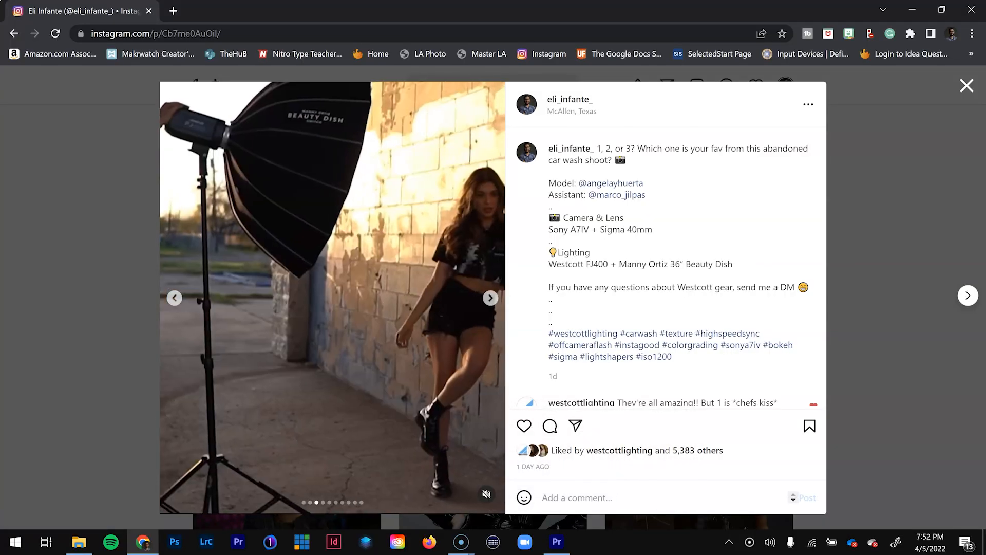
{"action": "key", "text": "Right"}
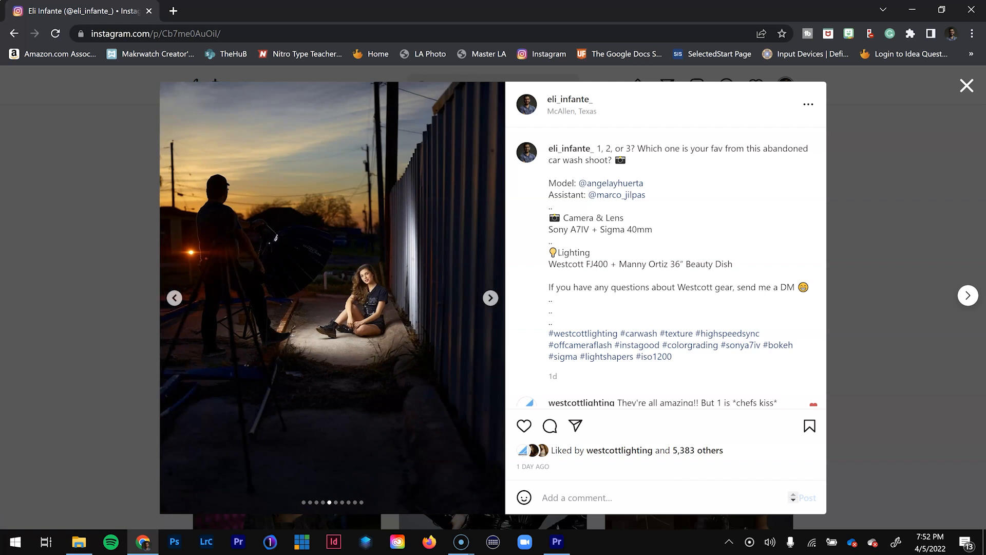
{"action": "key", "text": "Right"}
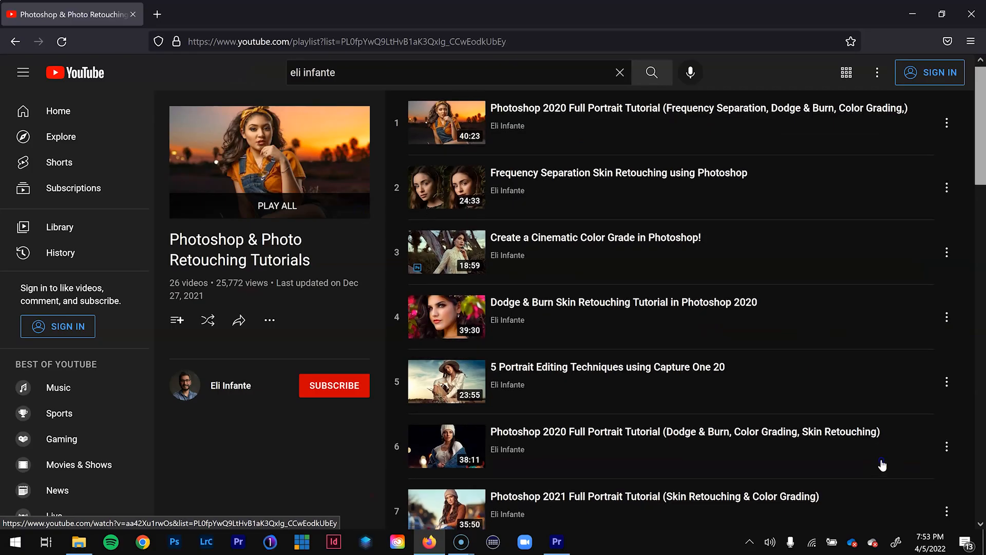
- Switch to Firefox and look through the videos in the Photoshop & Photo Retouching Tutorials playlist on YouTube
{"action": "scroll", "coordinate": [885, 420], "scroll_direction": "down", "scroll_amount": 2}
{"action": "scroll", "coordinate": [886, 420], "scroll_direction": "down", "scroll_amount": 3}
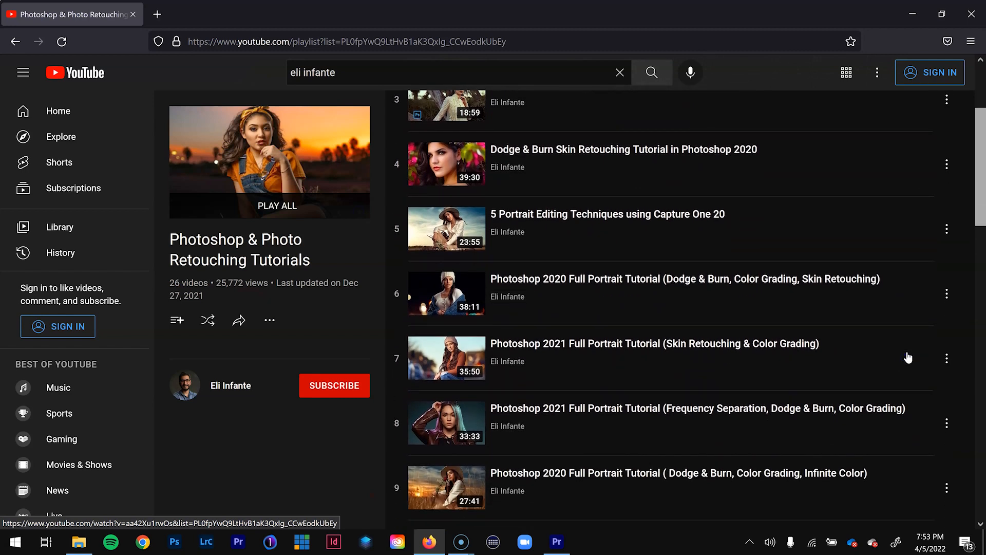
{"action": "scroll", "coordinate": [895, 448], "scroll_direction": "down", "scroll_amount": 2}
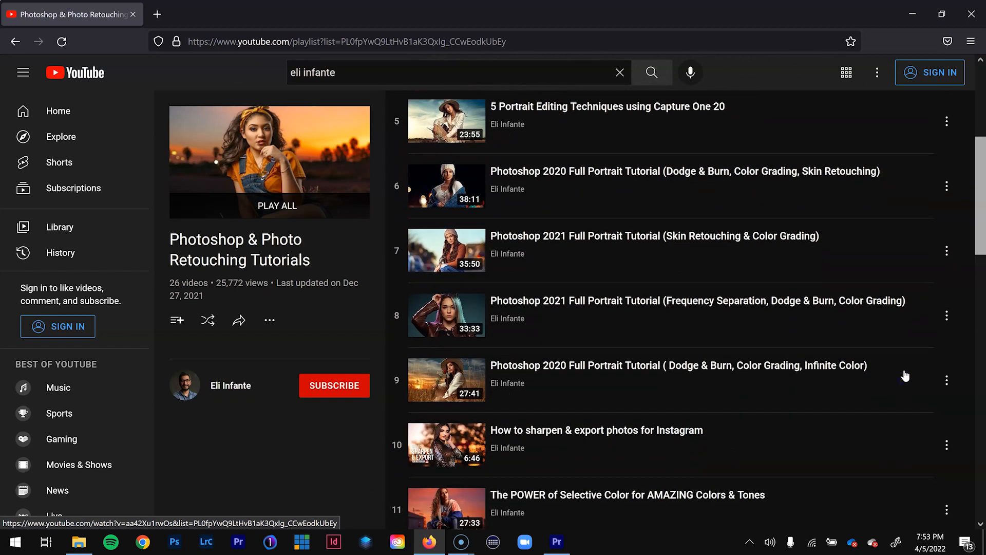